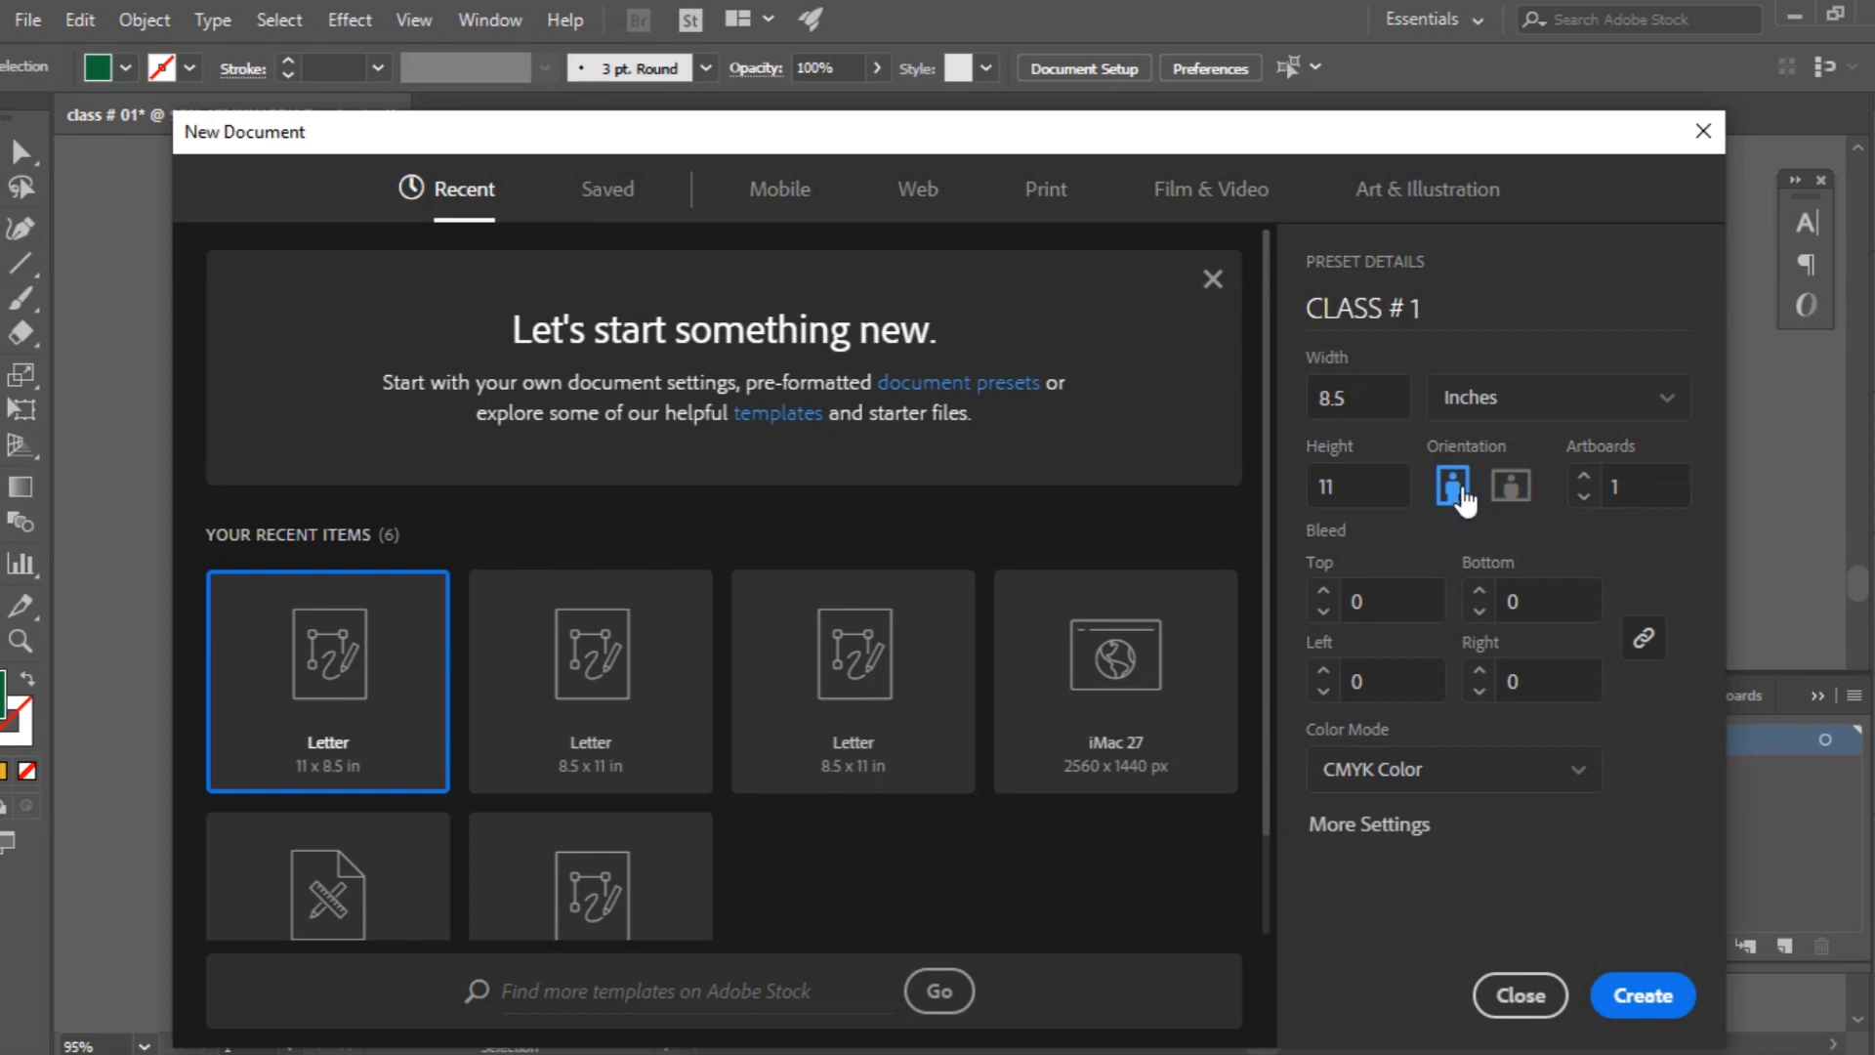
# Step: Set the CLASS # 1 document preset to portrait orientation with inches as the unit
pyautogui.click(1511, 485)
pyautogui.click(1456, 488)
pyautogui.click(1668, 405)
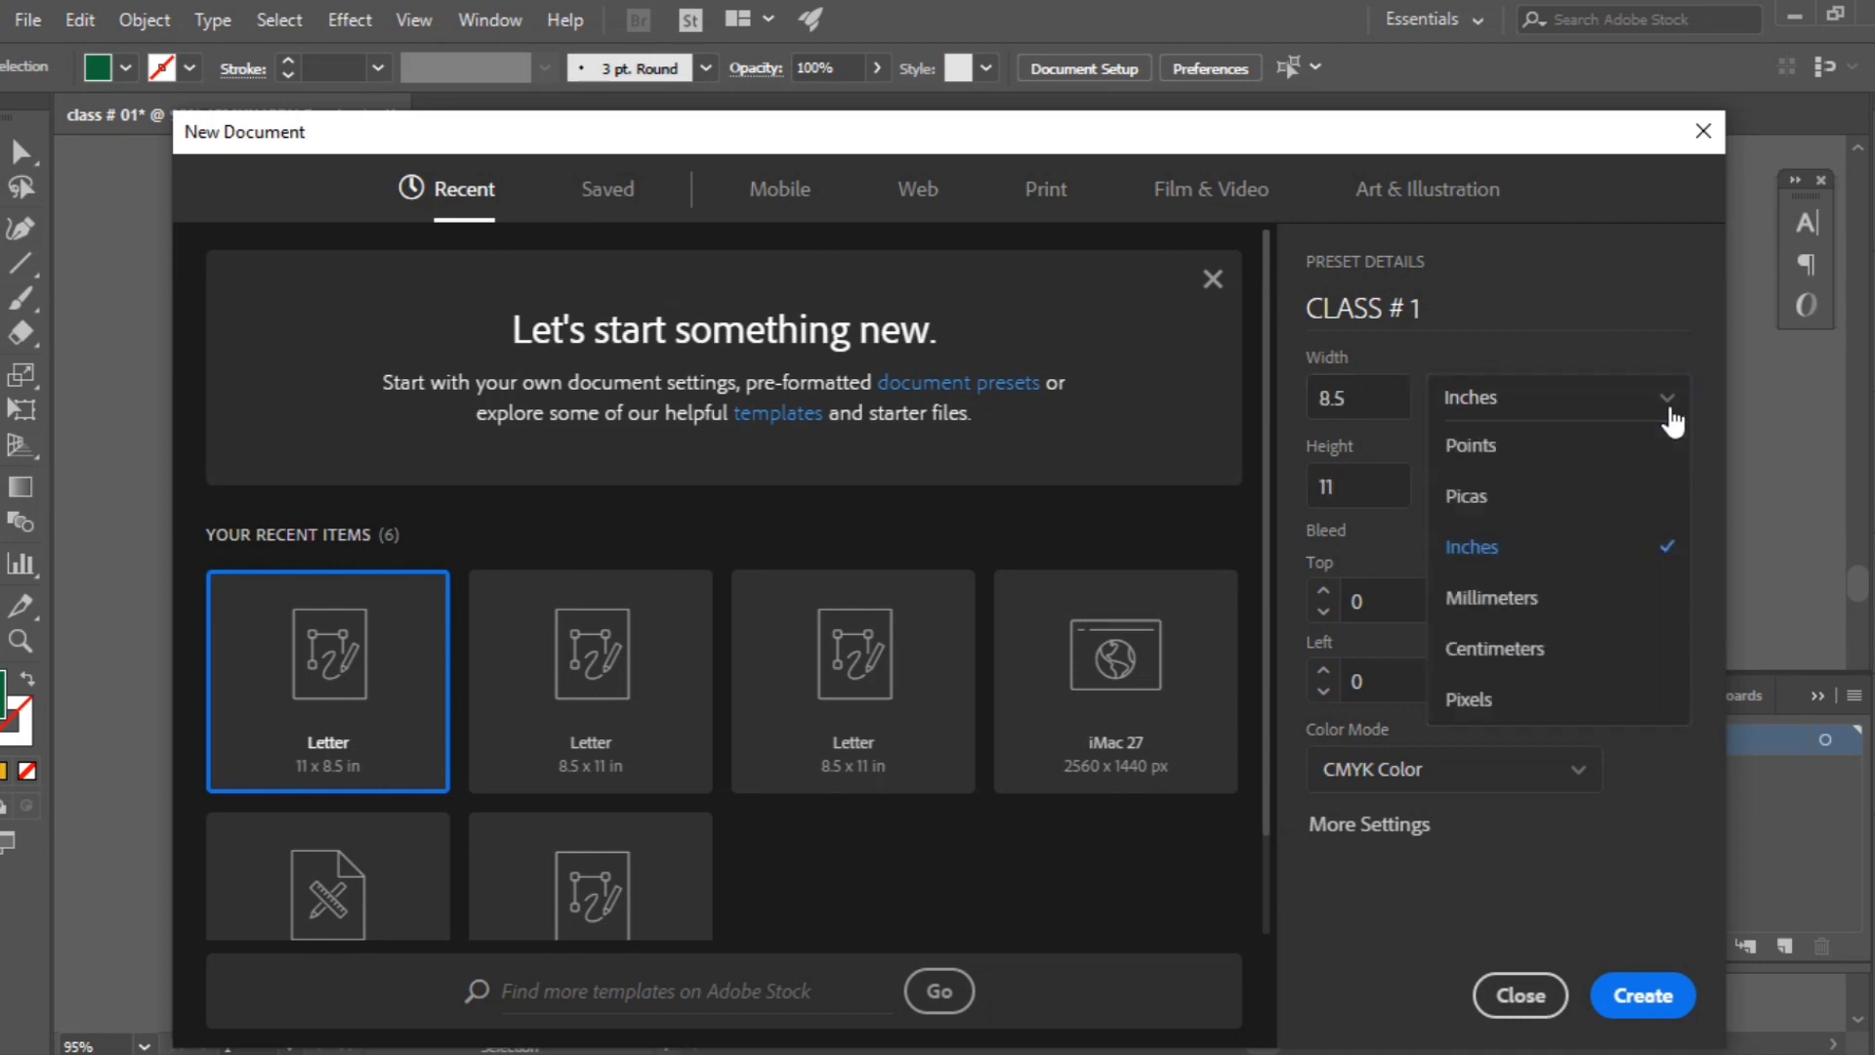
pyautogui.click(1641, 548)
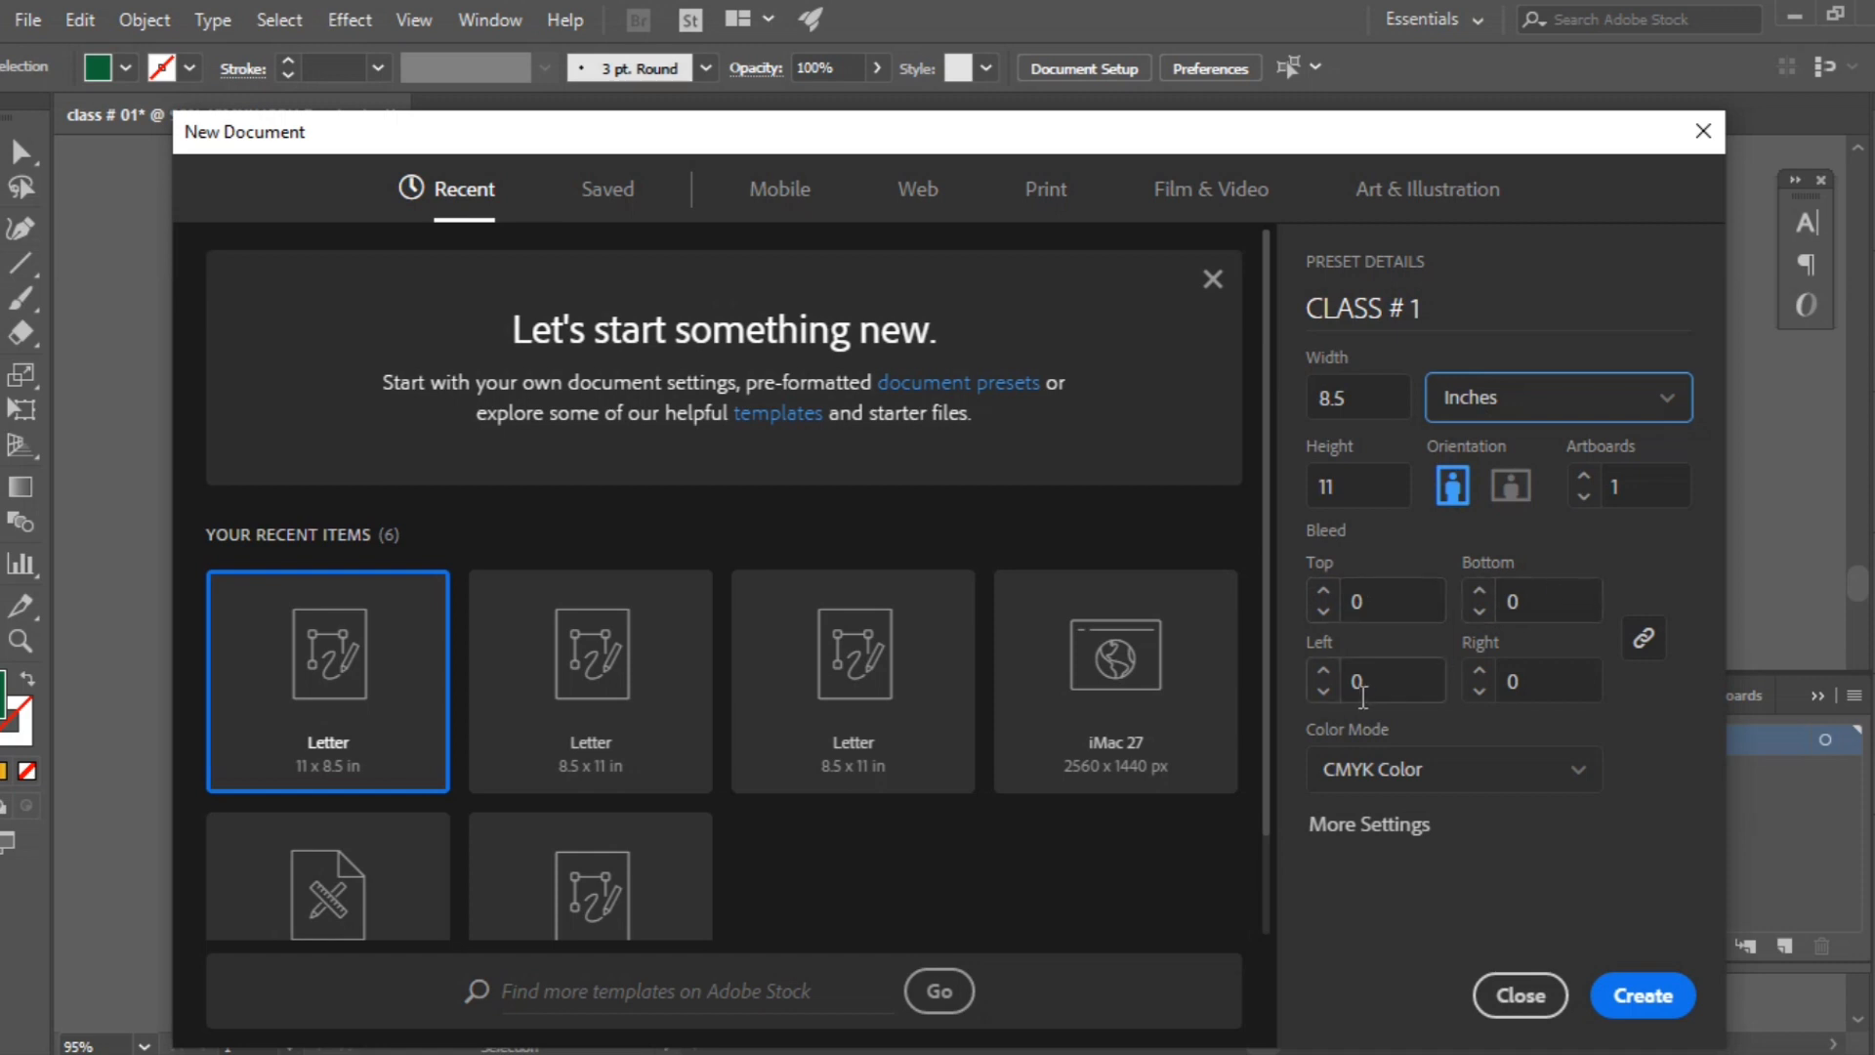
# Step: Switch the new document's color mode to RGB Color and back to CMYK Color
pyautogui.click(1561, 779)
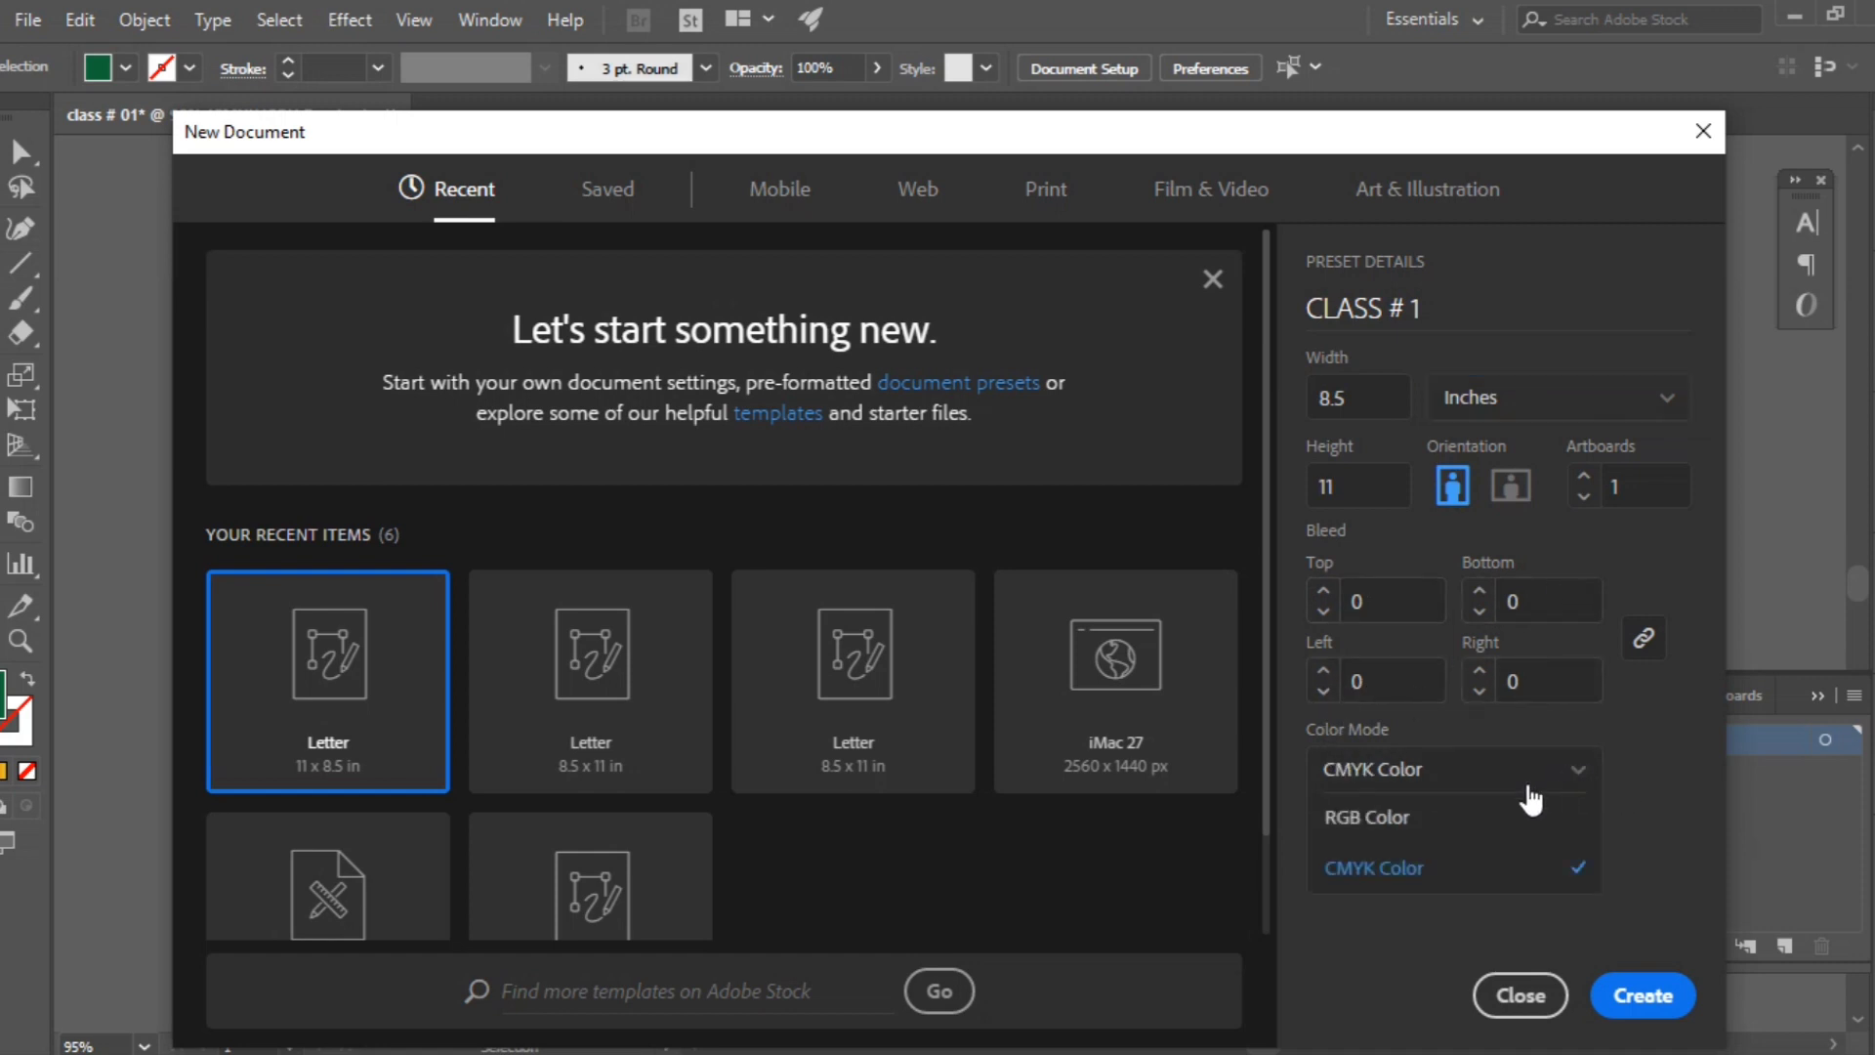
pyautogui.click(1451, 875)
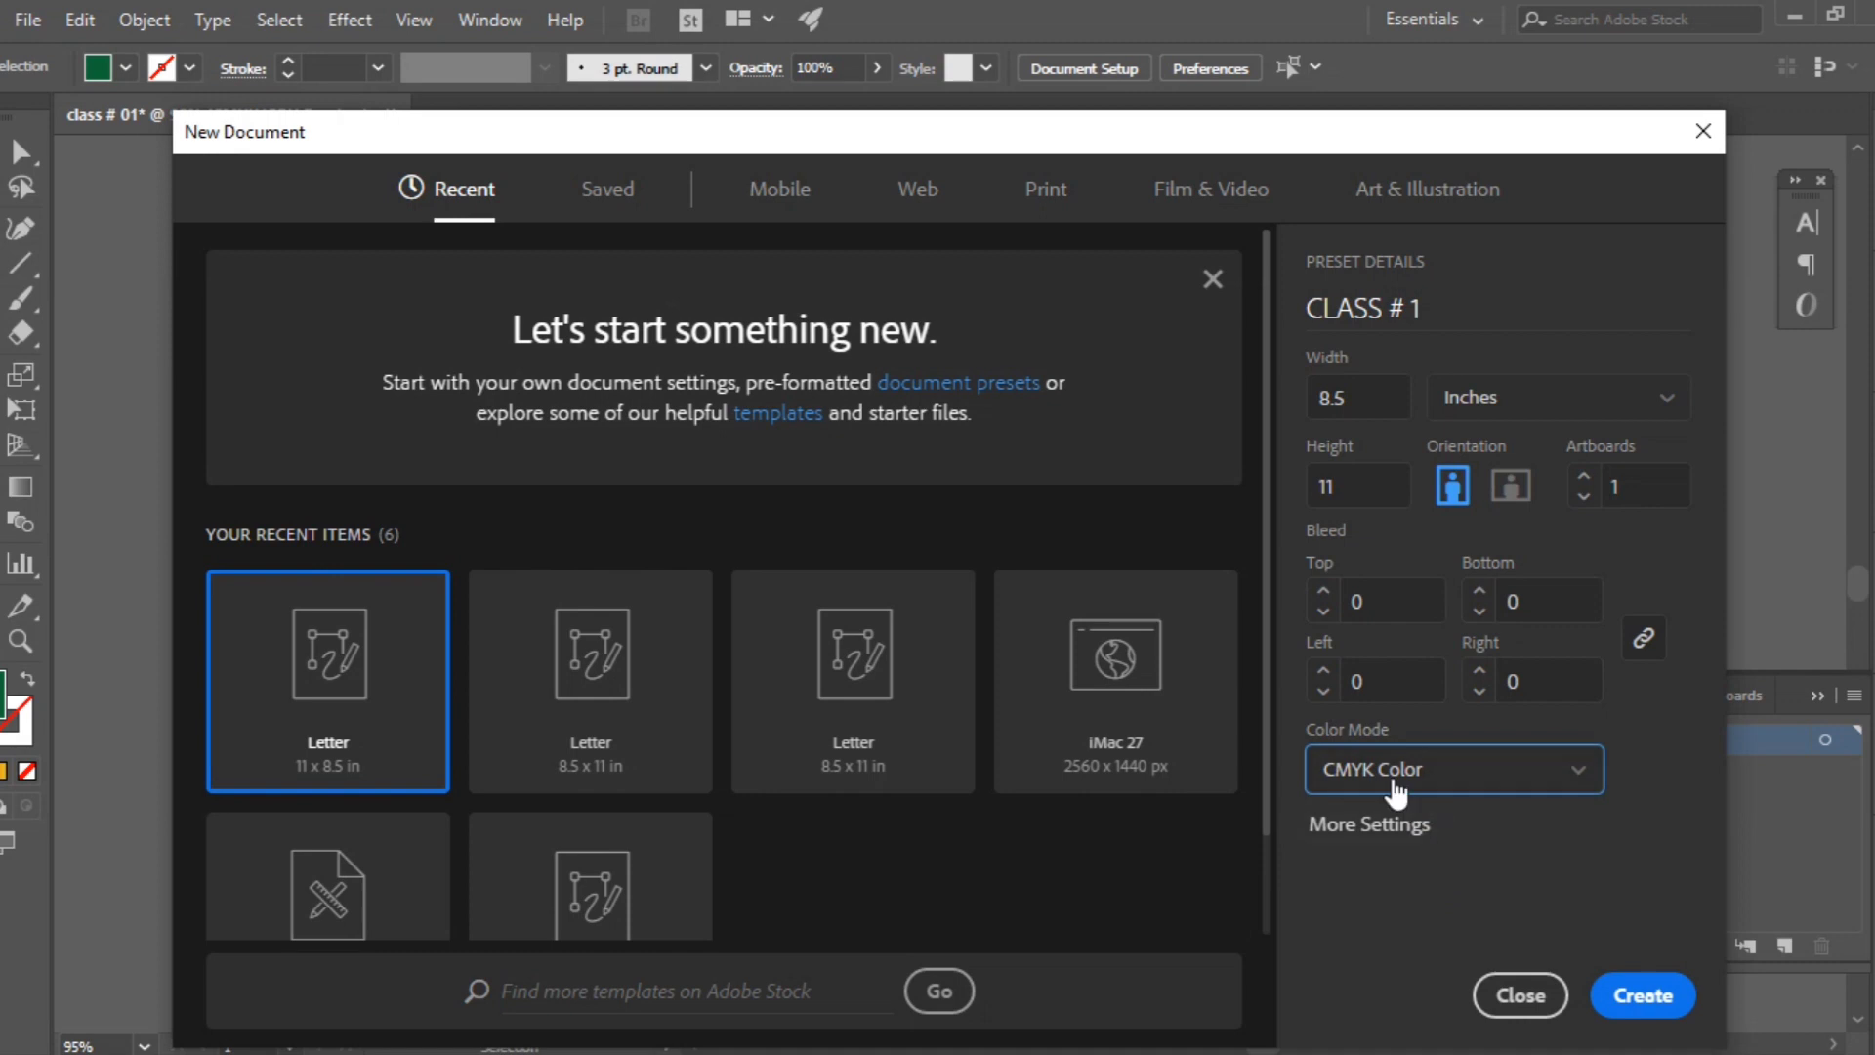
pyautogui.click(1590, 779)
pyautogui.click(1450, 820)
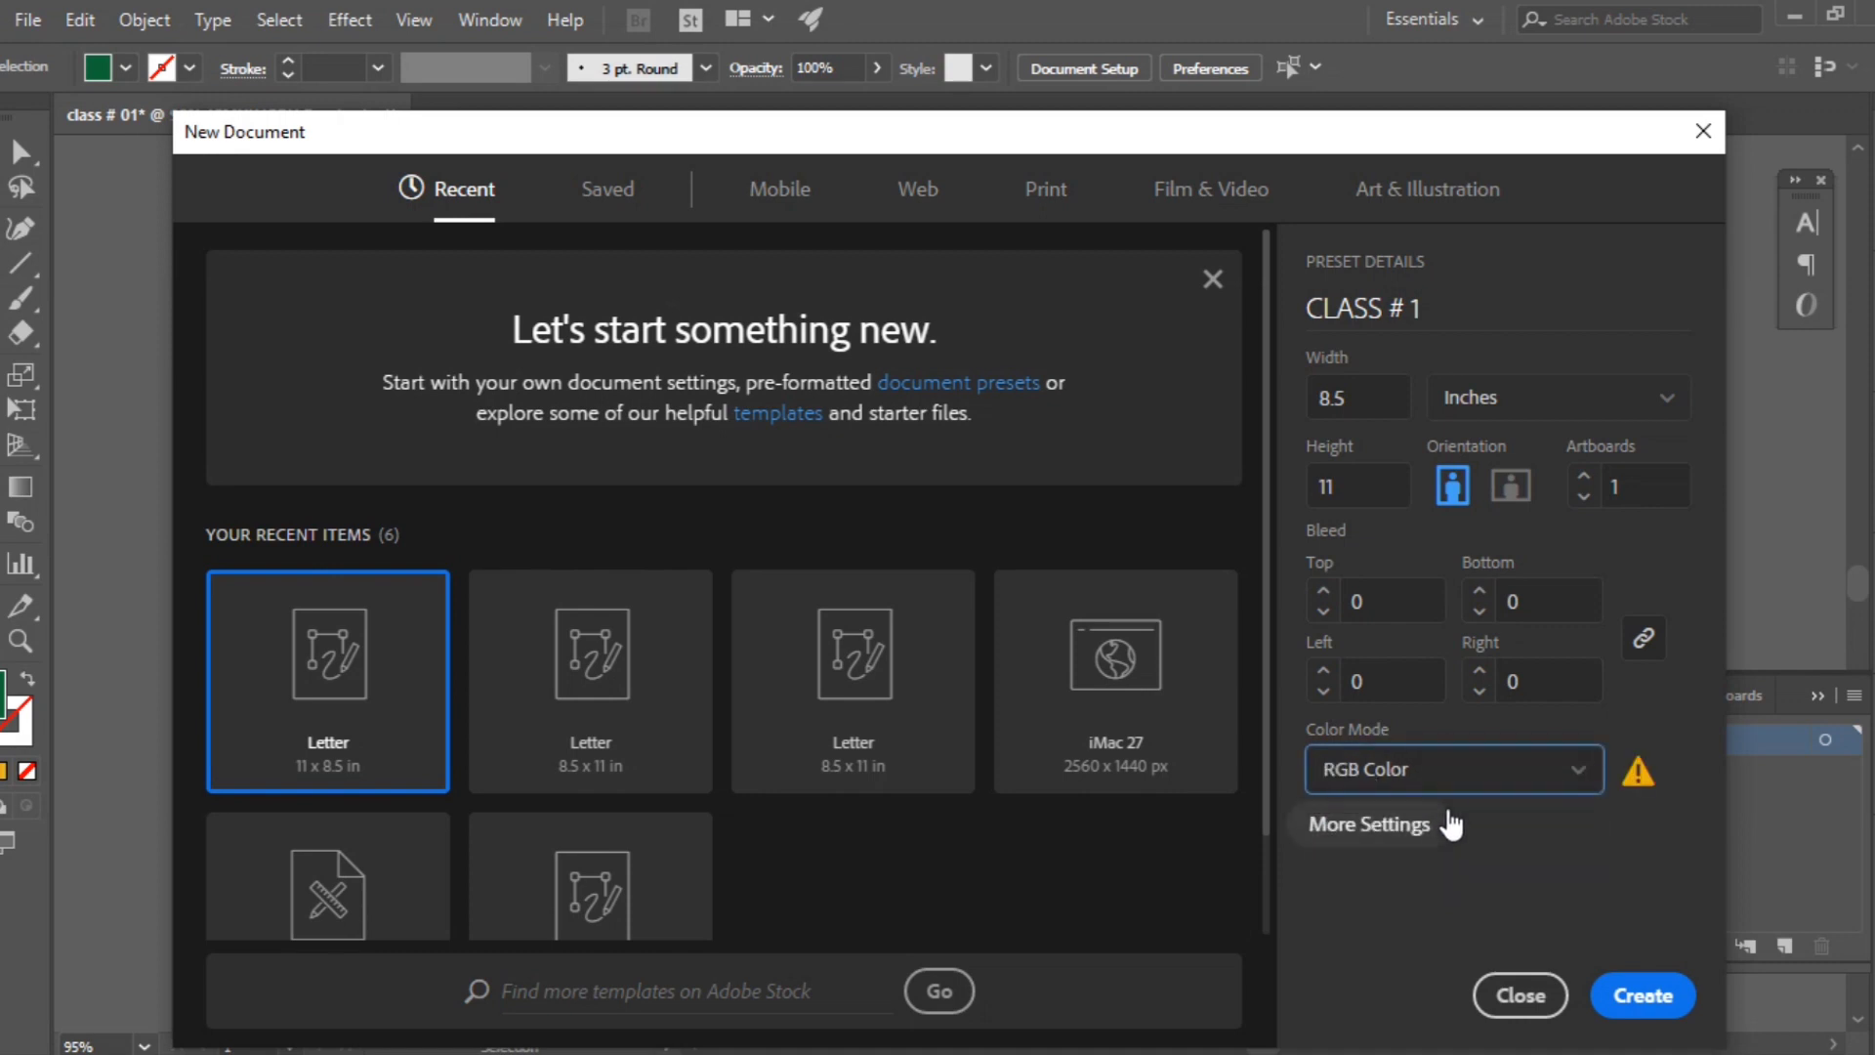
pyautogui.click(1585, 778)
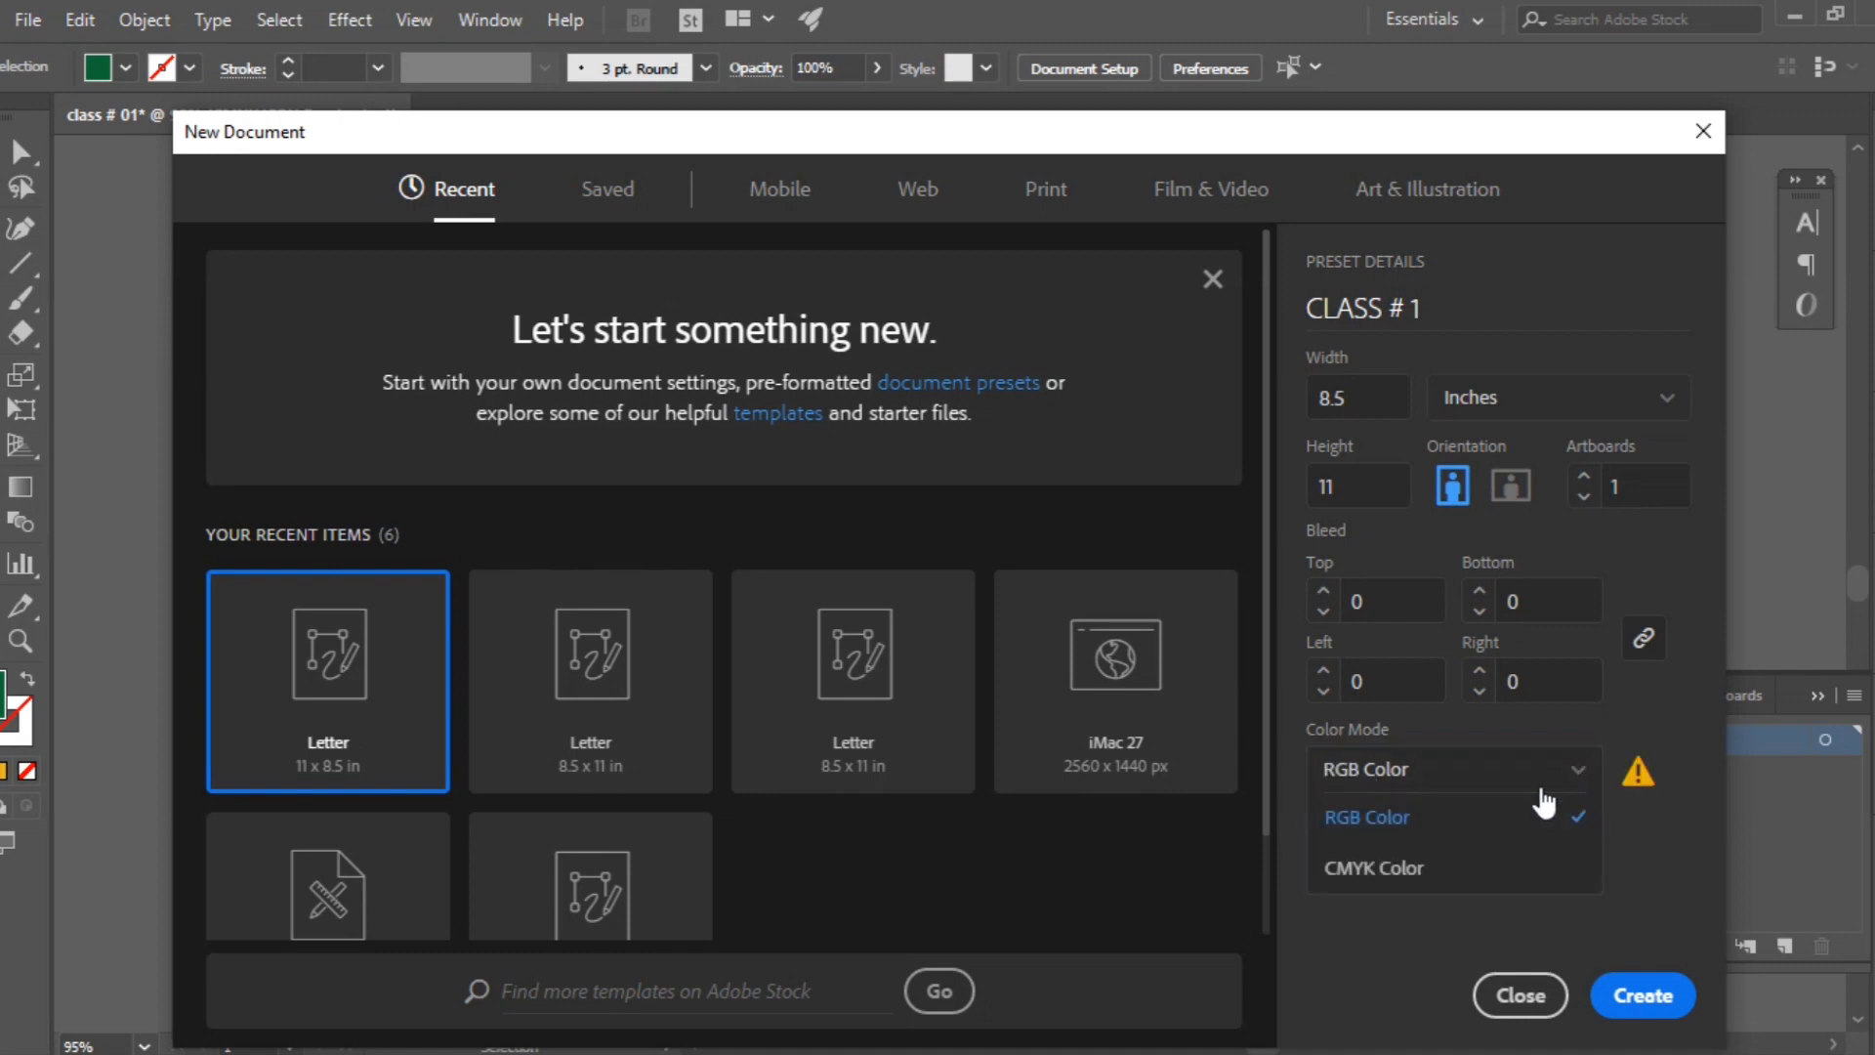
pyautogui.click(1387, 872)
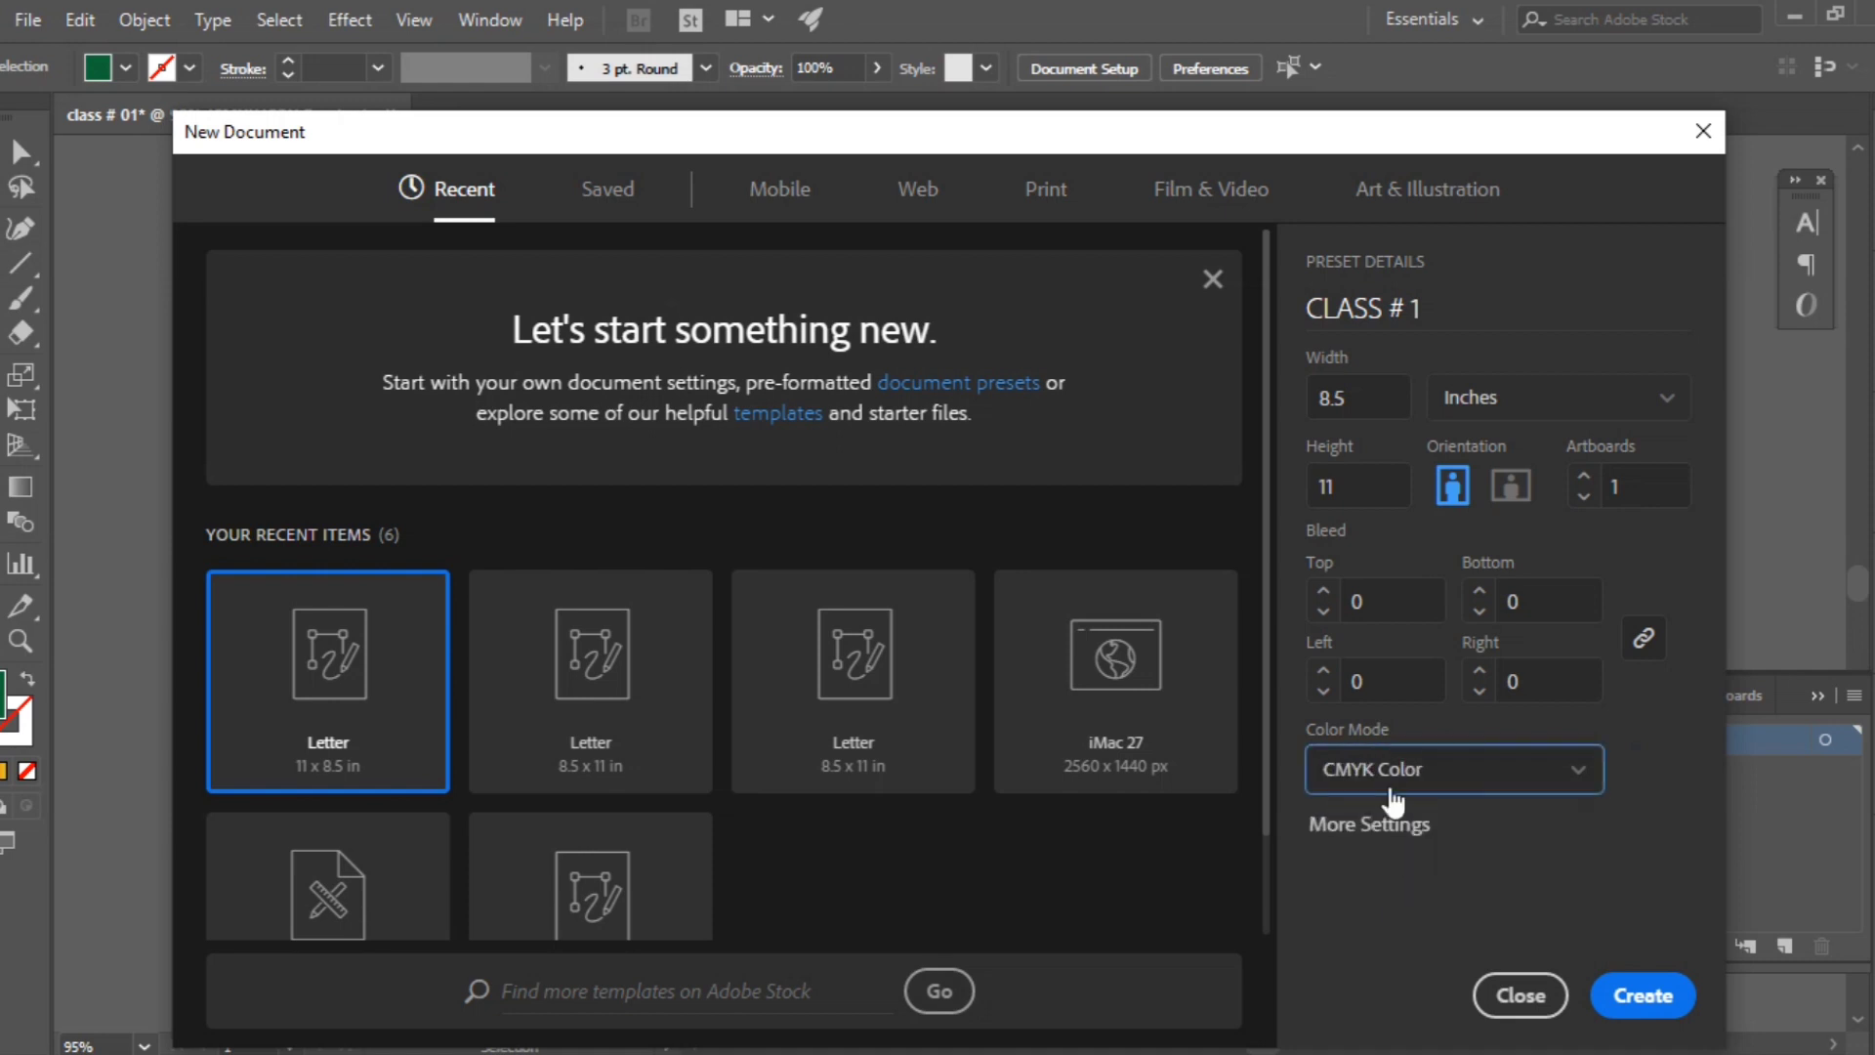
# Step: Set the color mode to RGB Color and create the 8.5 x 11 inch CLASS # 1 document
pyautogui.click(1602, 790)
pyautogui.click(1416, 825)
pyautogui.click(1638, 1006)
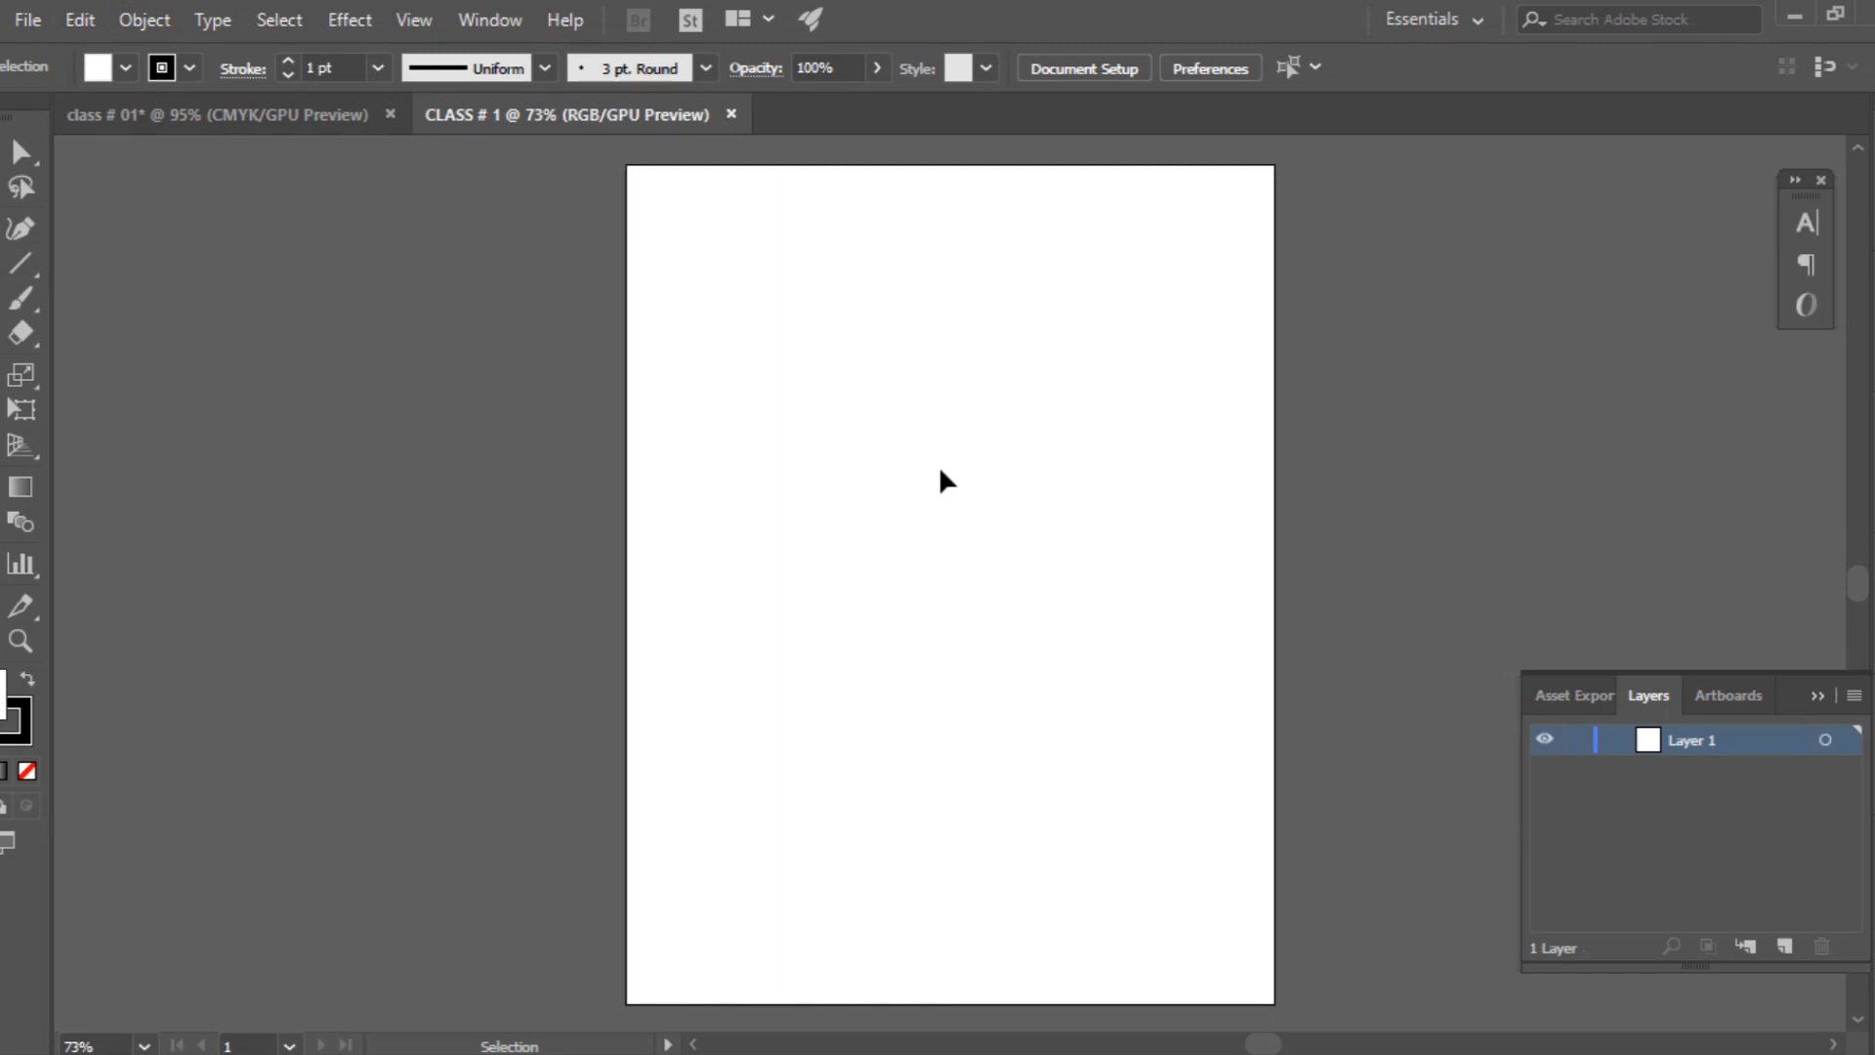
# Step: Create another 8.5 x 11 inch portrait document with 4 artboards
pyautogui.hotkey('ctrl', 'n')
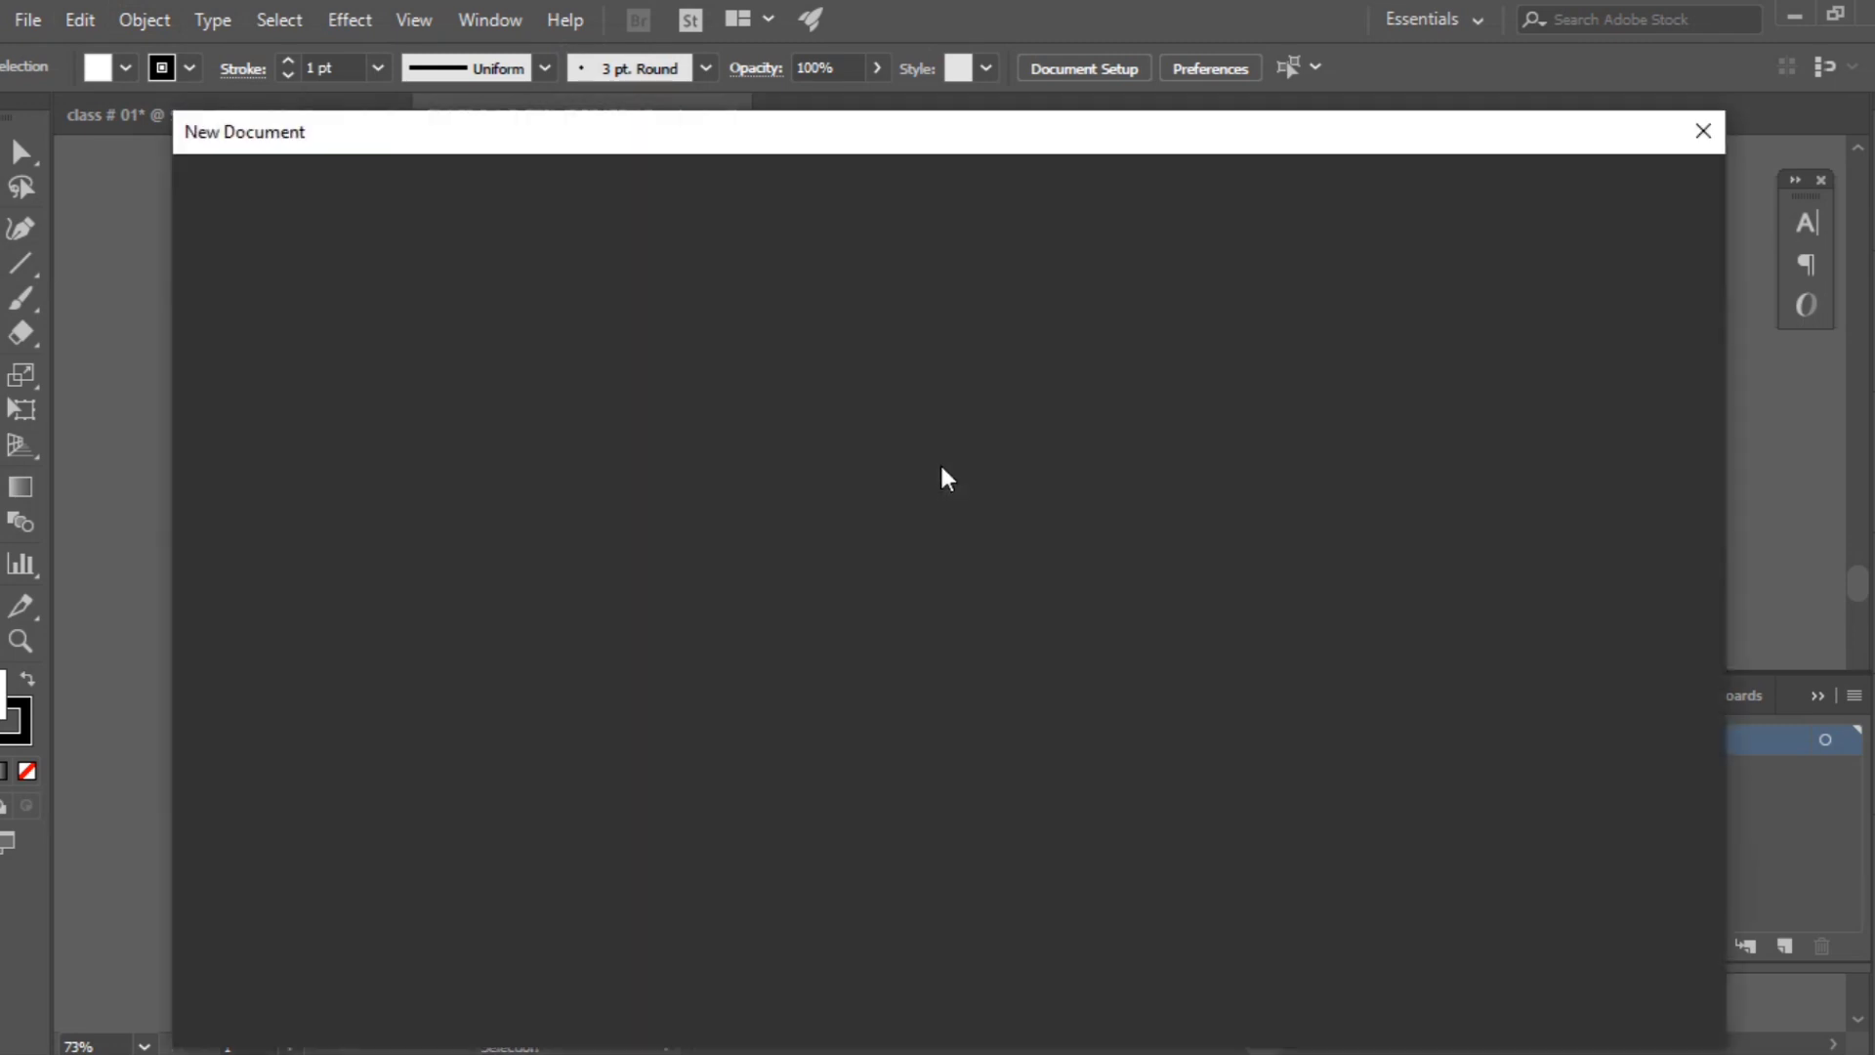
pyautogui.click(1586, 478)
pyautogui.click(1587, 477)
pyautogui.click(1586, 478)
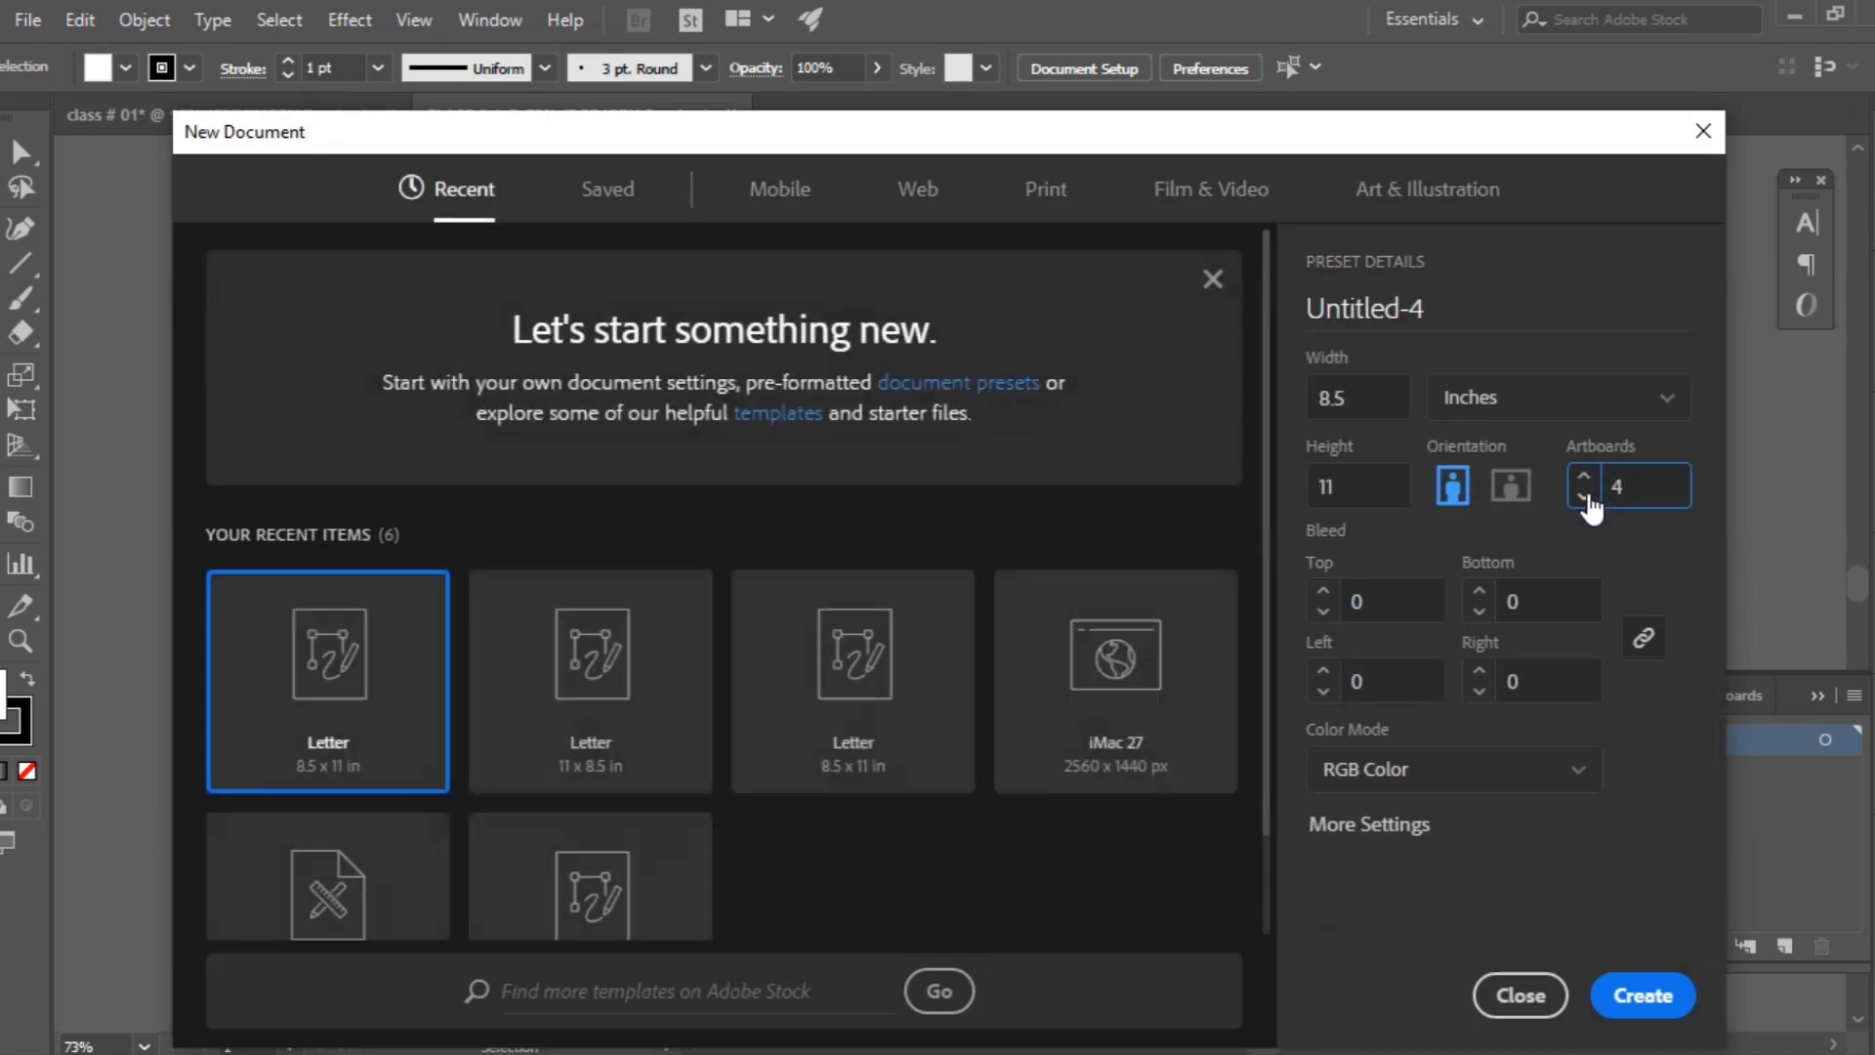
pyautogui.click(1643, 998)
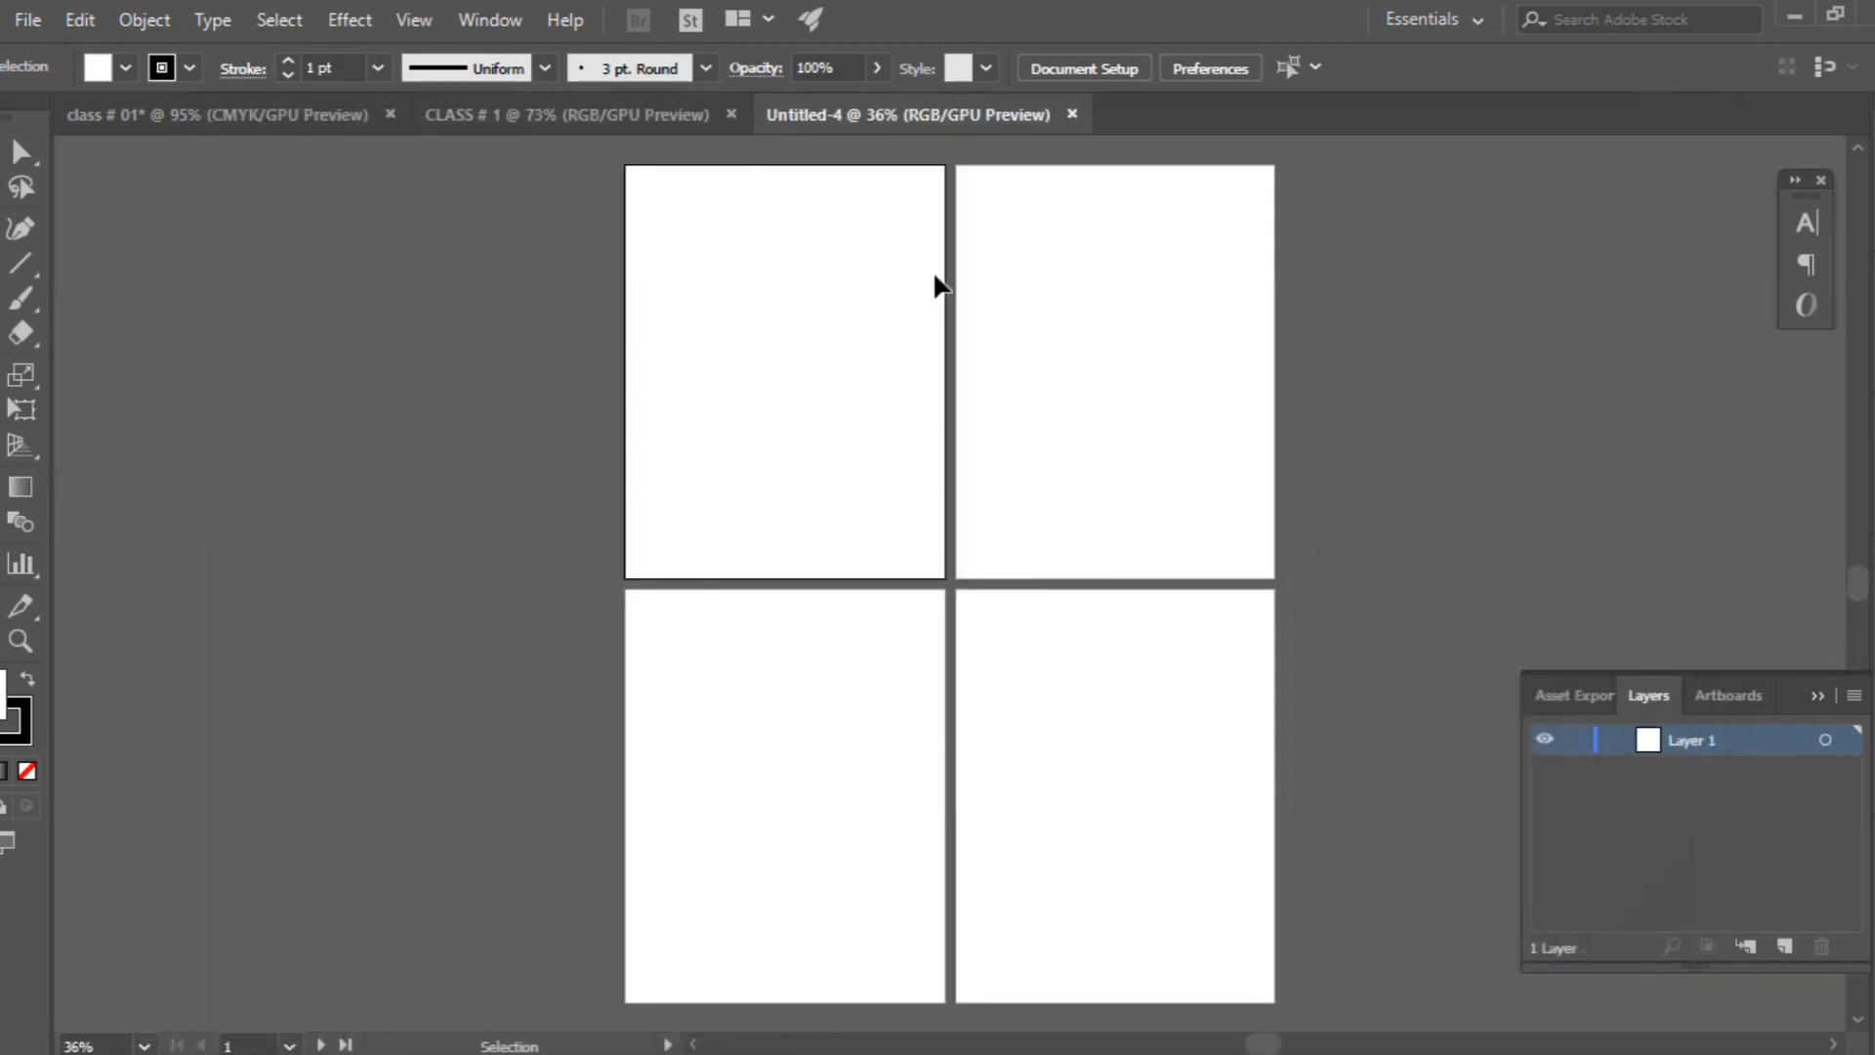
# Step: Close the four-artboard document, check the class # 01 document's topic list and return to the CLASS # 1 document
pyautogui.click(1073, 114)
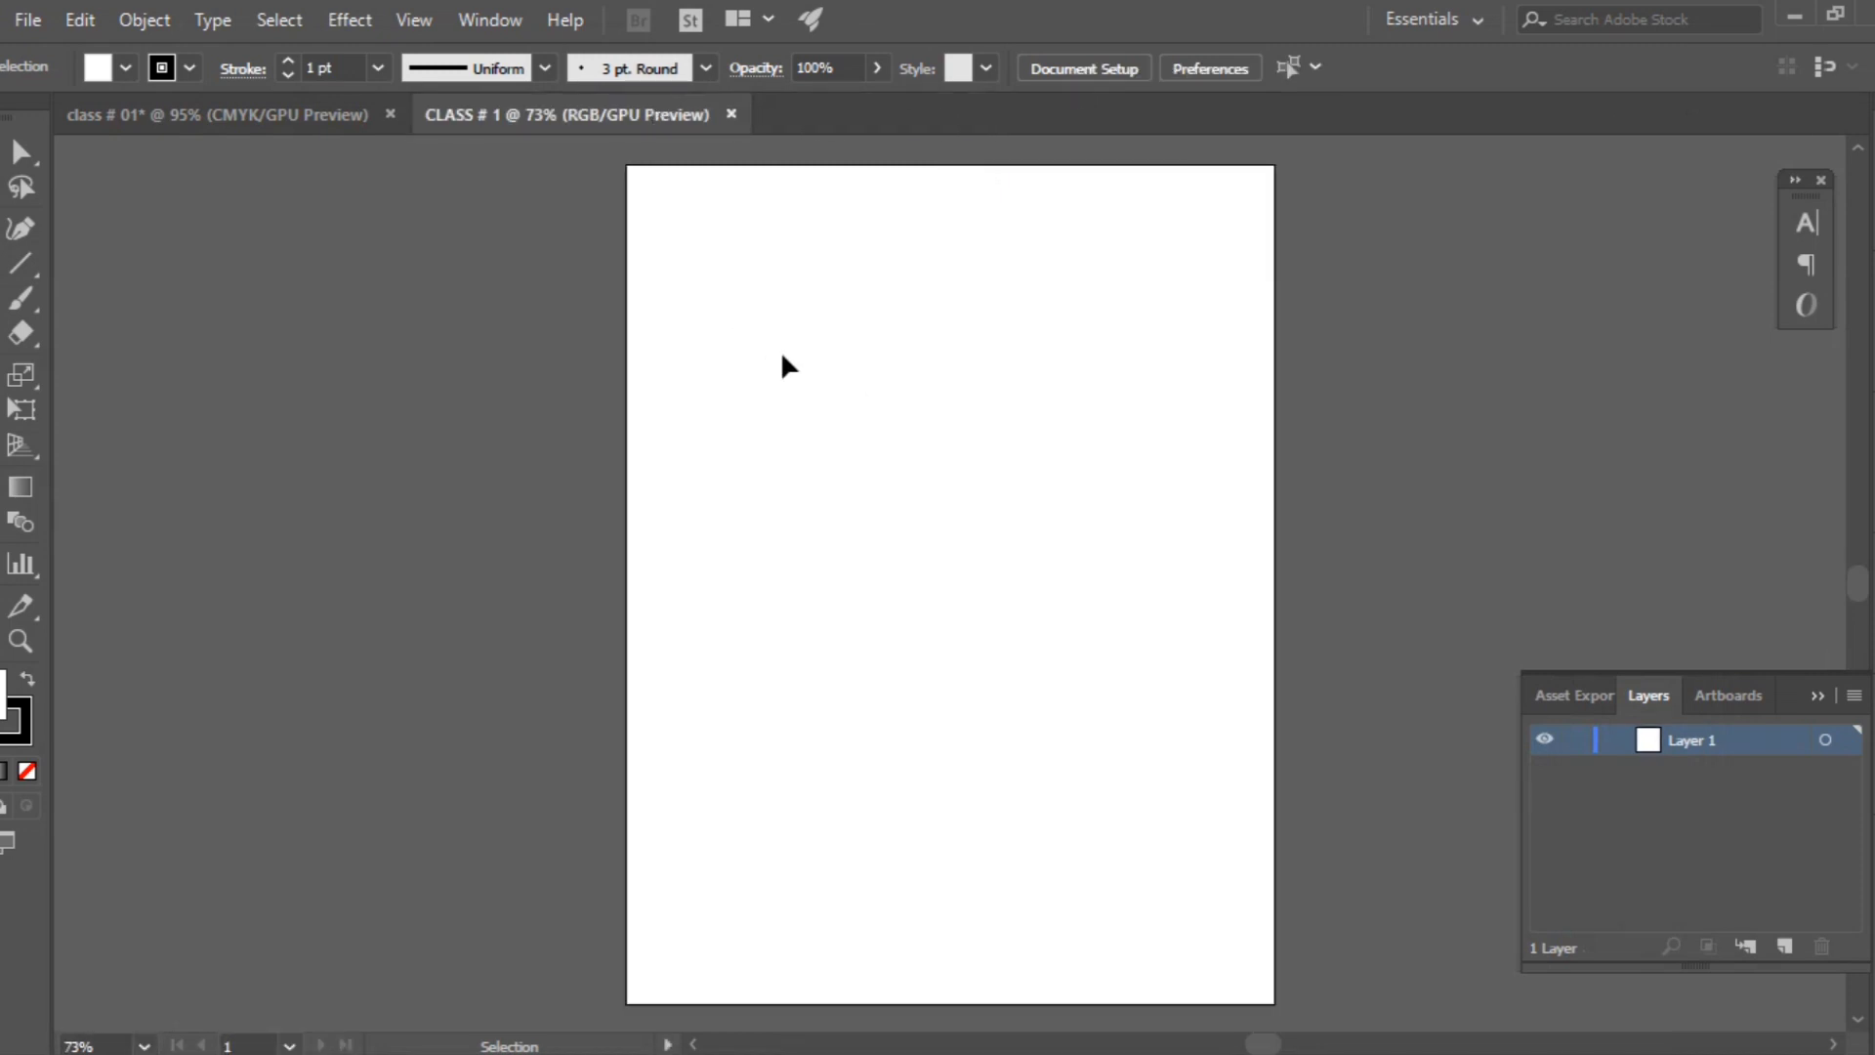
pyautogui.click(252, 114)
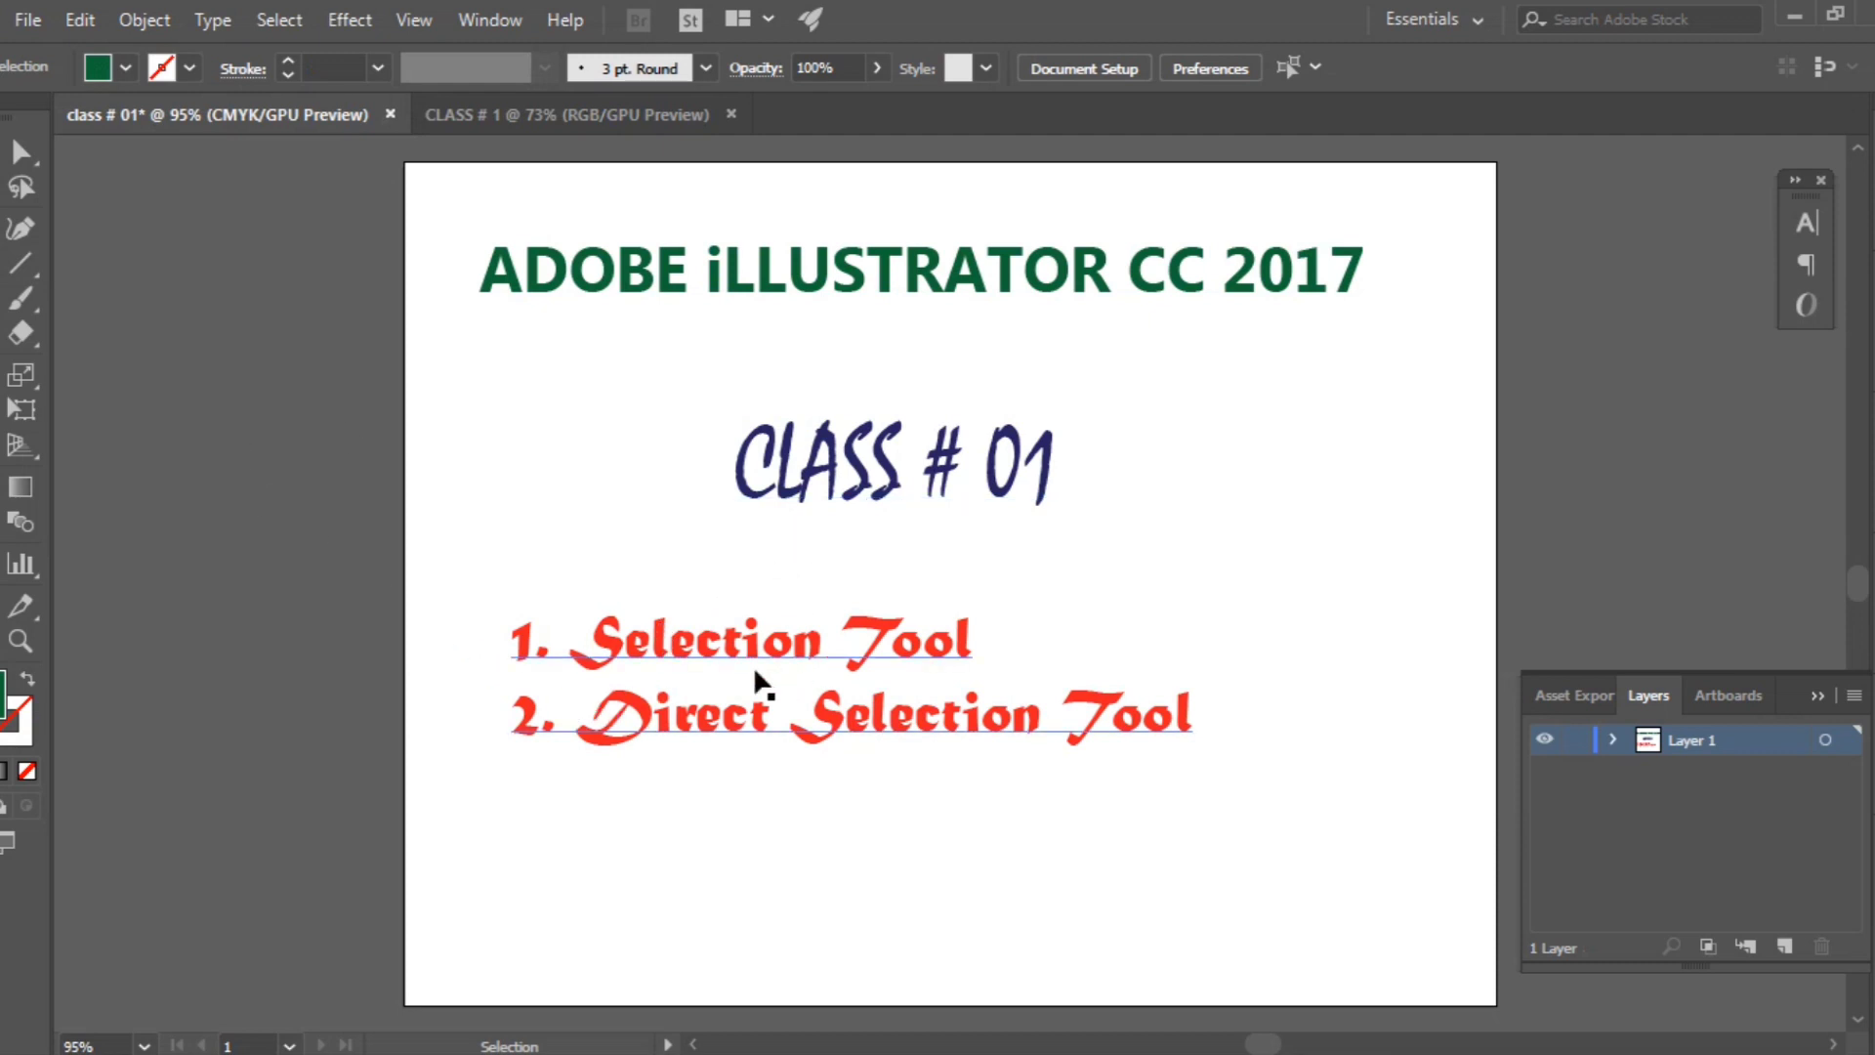
pyautogui.click(570, 105)
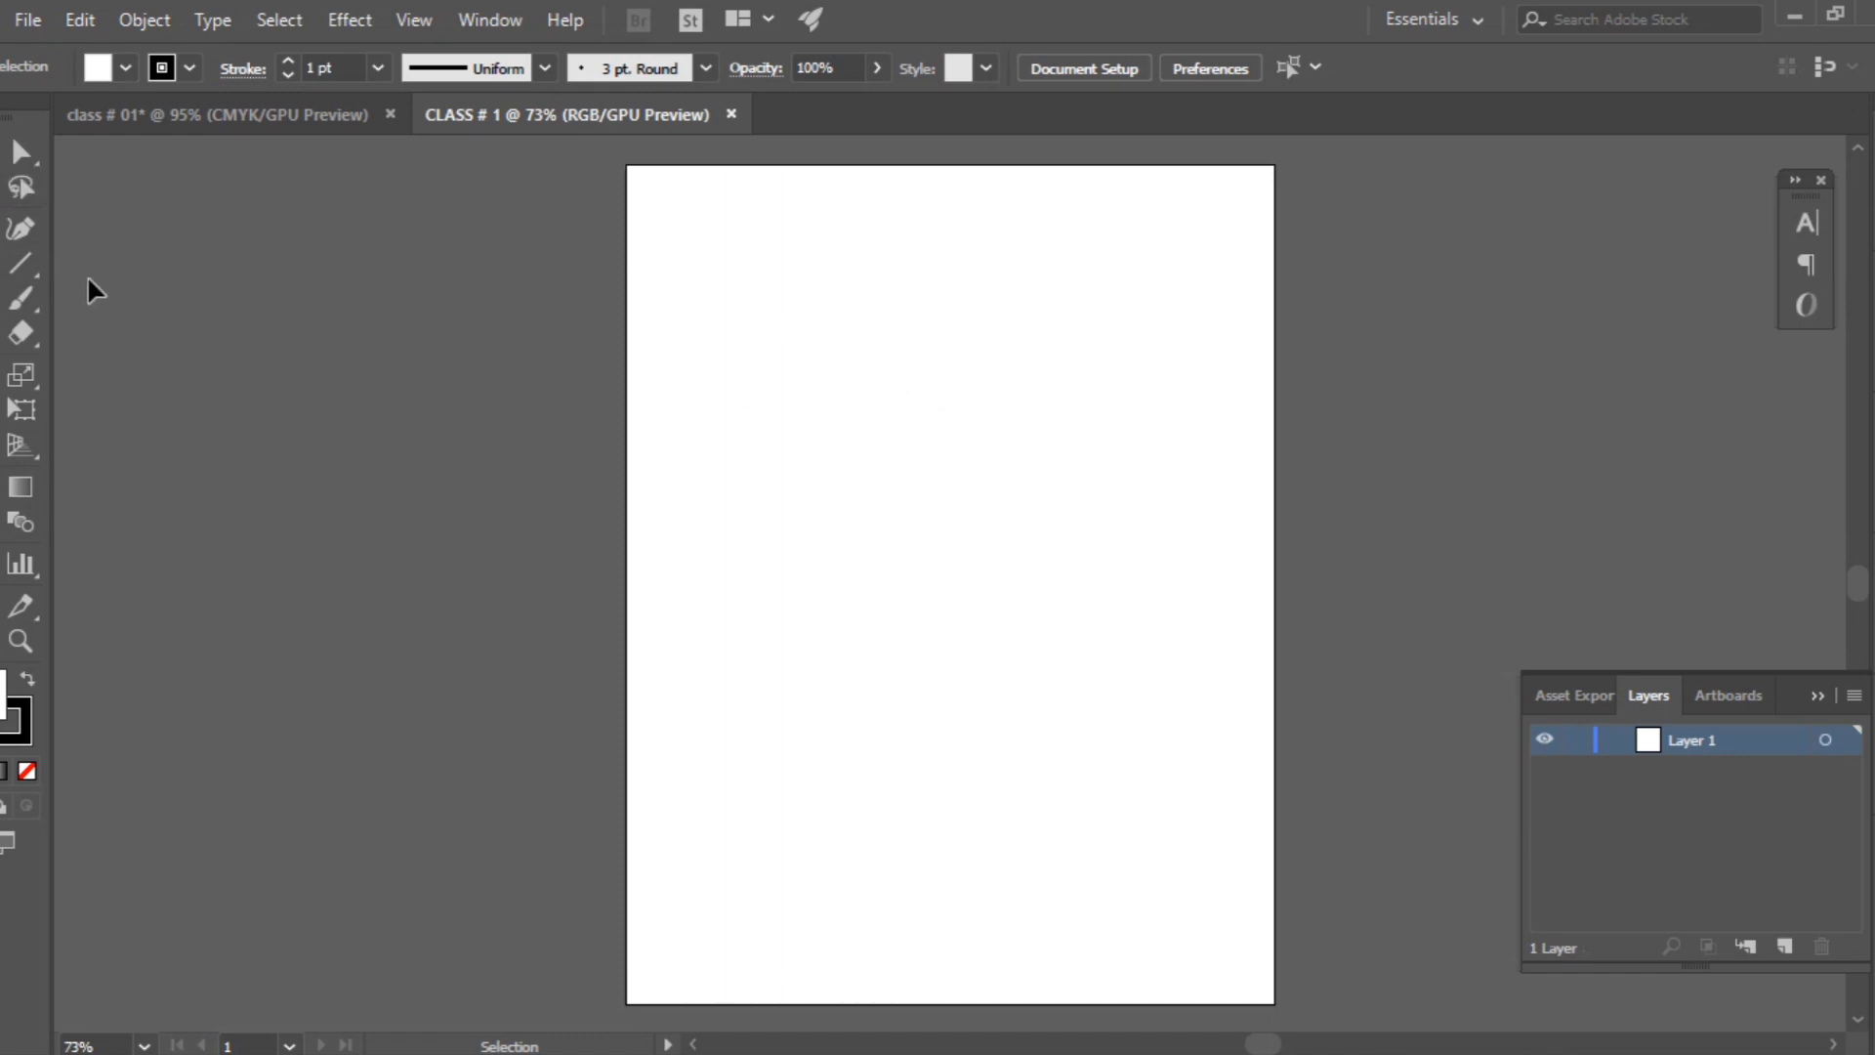
# Step: Draw a wide rectangle in the upper middle of the artboard and fill it with yellow
pyautogui.press('m')
pyautogui.moveTo(764, 374); pyautogui.dragTo(1136, 631)
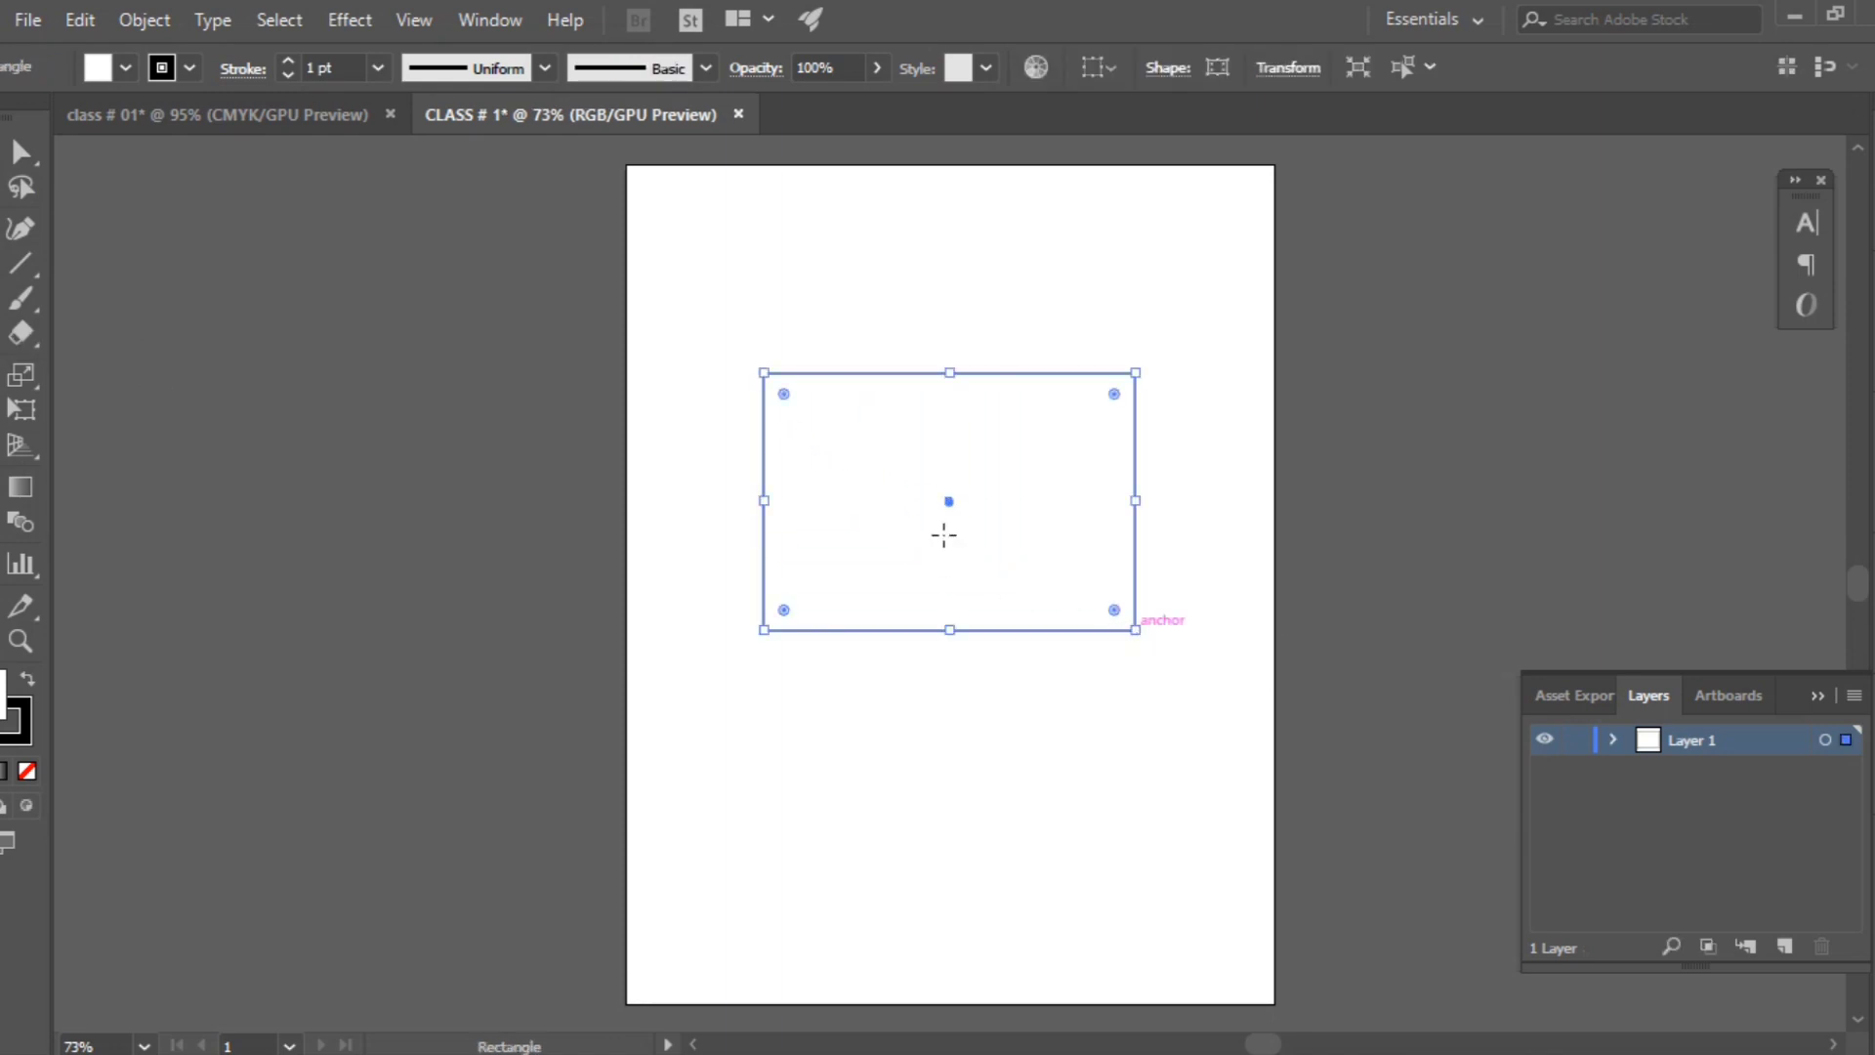
pyautogui.click(125, 67)
pyautogui.click(71, 118)
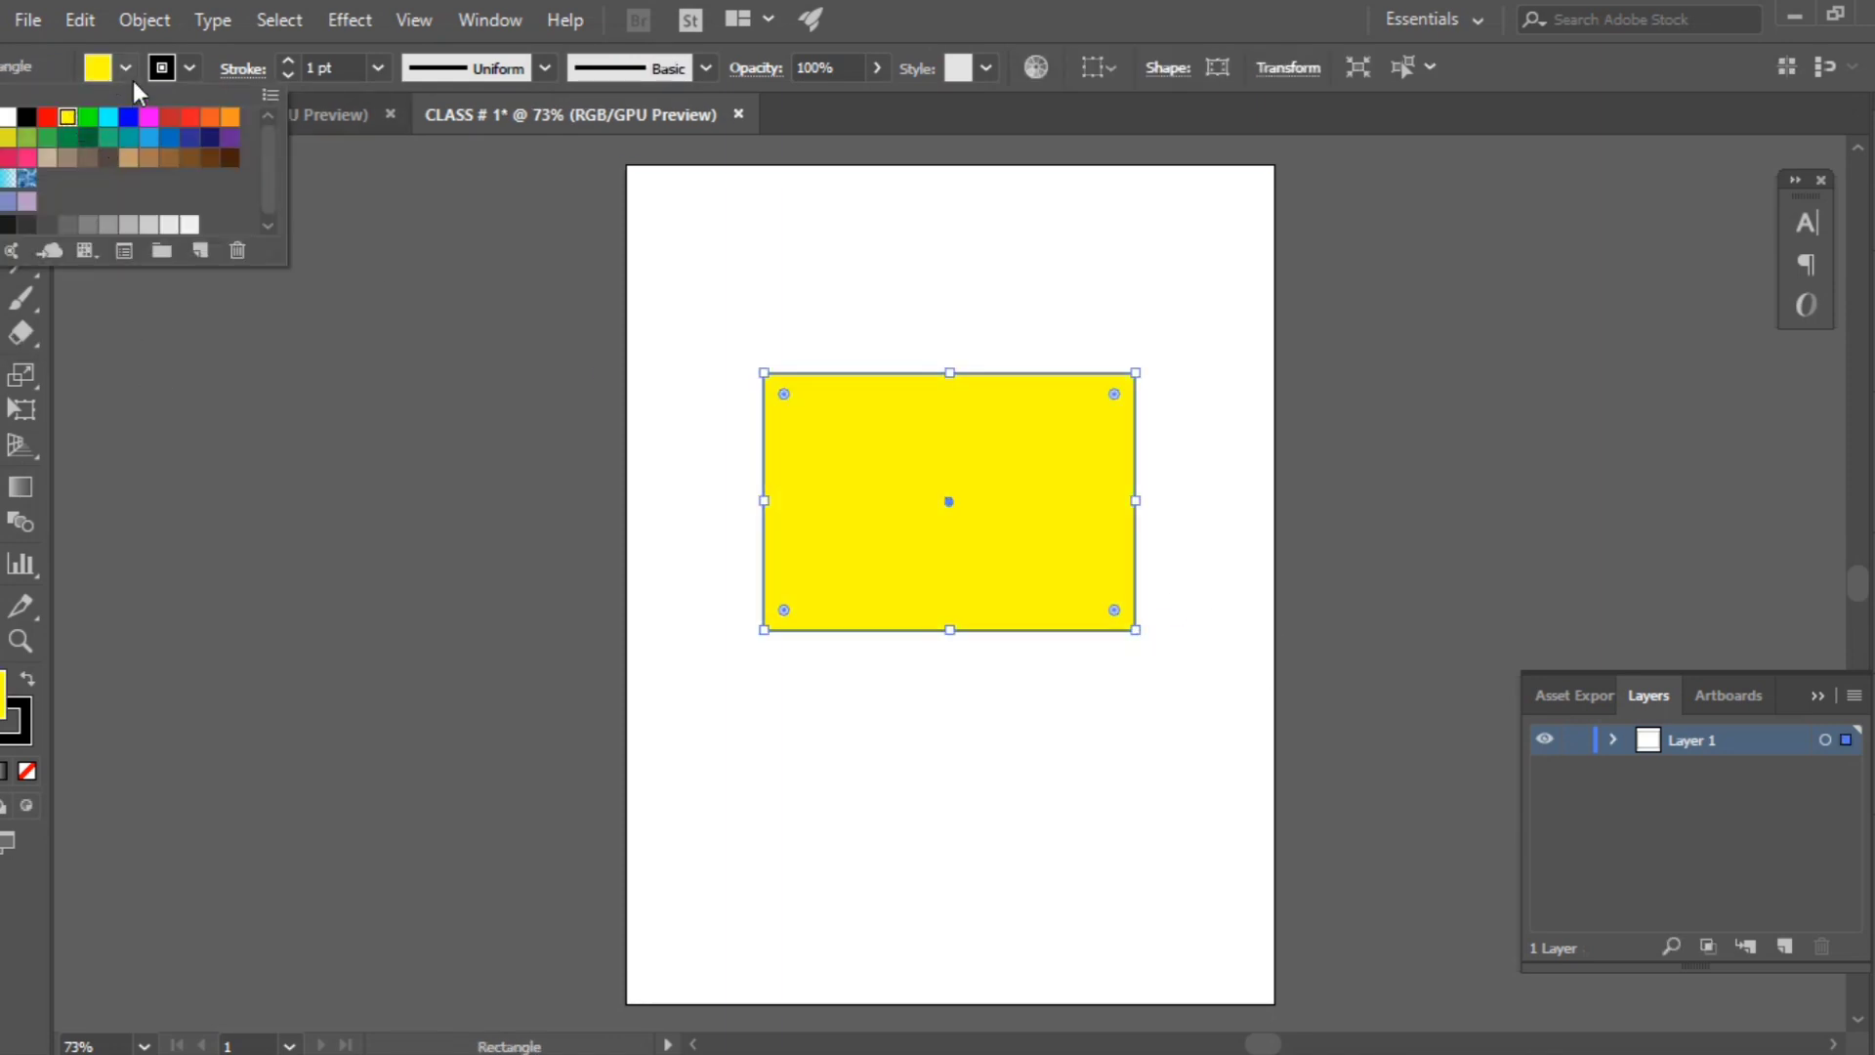
pyautogui.click(125, 67)
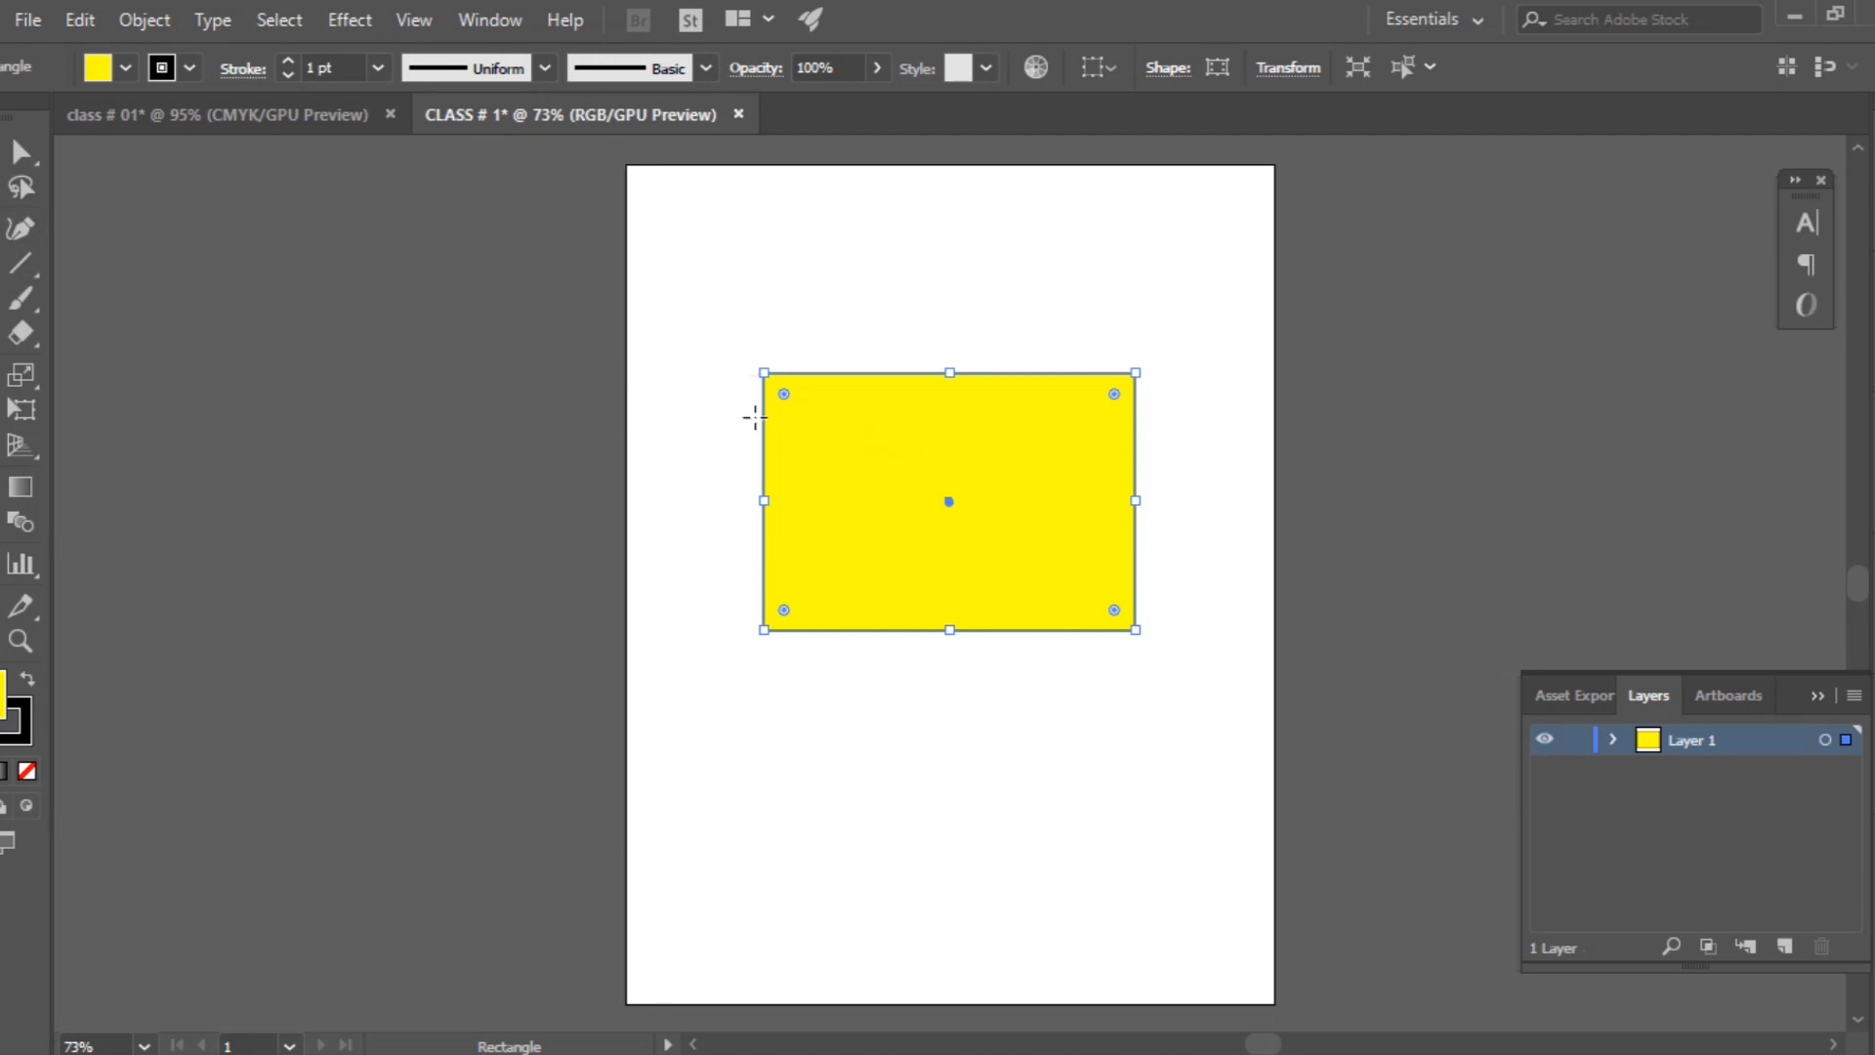
# Step: Move the yellow rectangle around the artboard with the Selection tool, leaving it close to the artboard's centre
pyautogui.press('v')
pyautogui.press('m')
pyautogui.press('v')
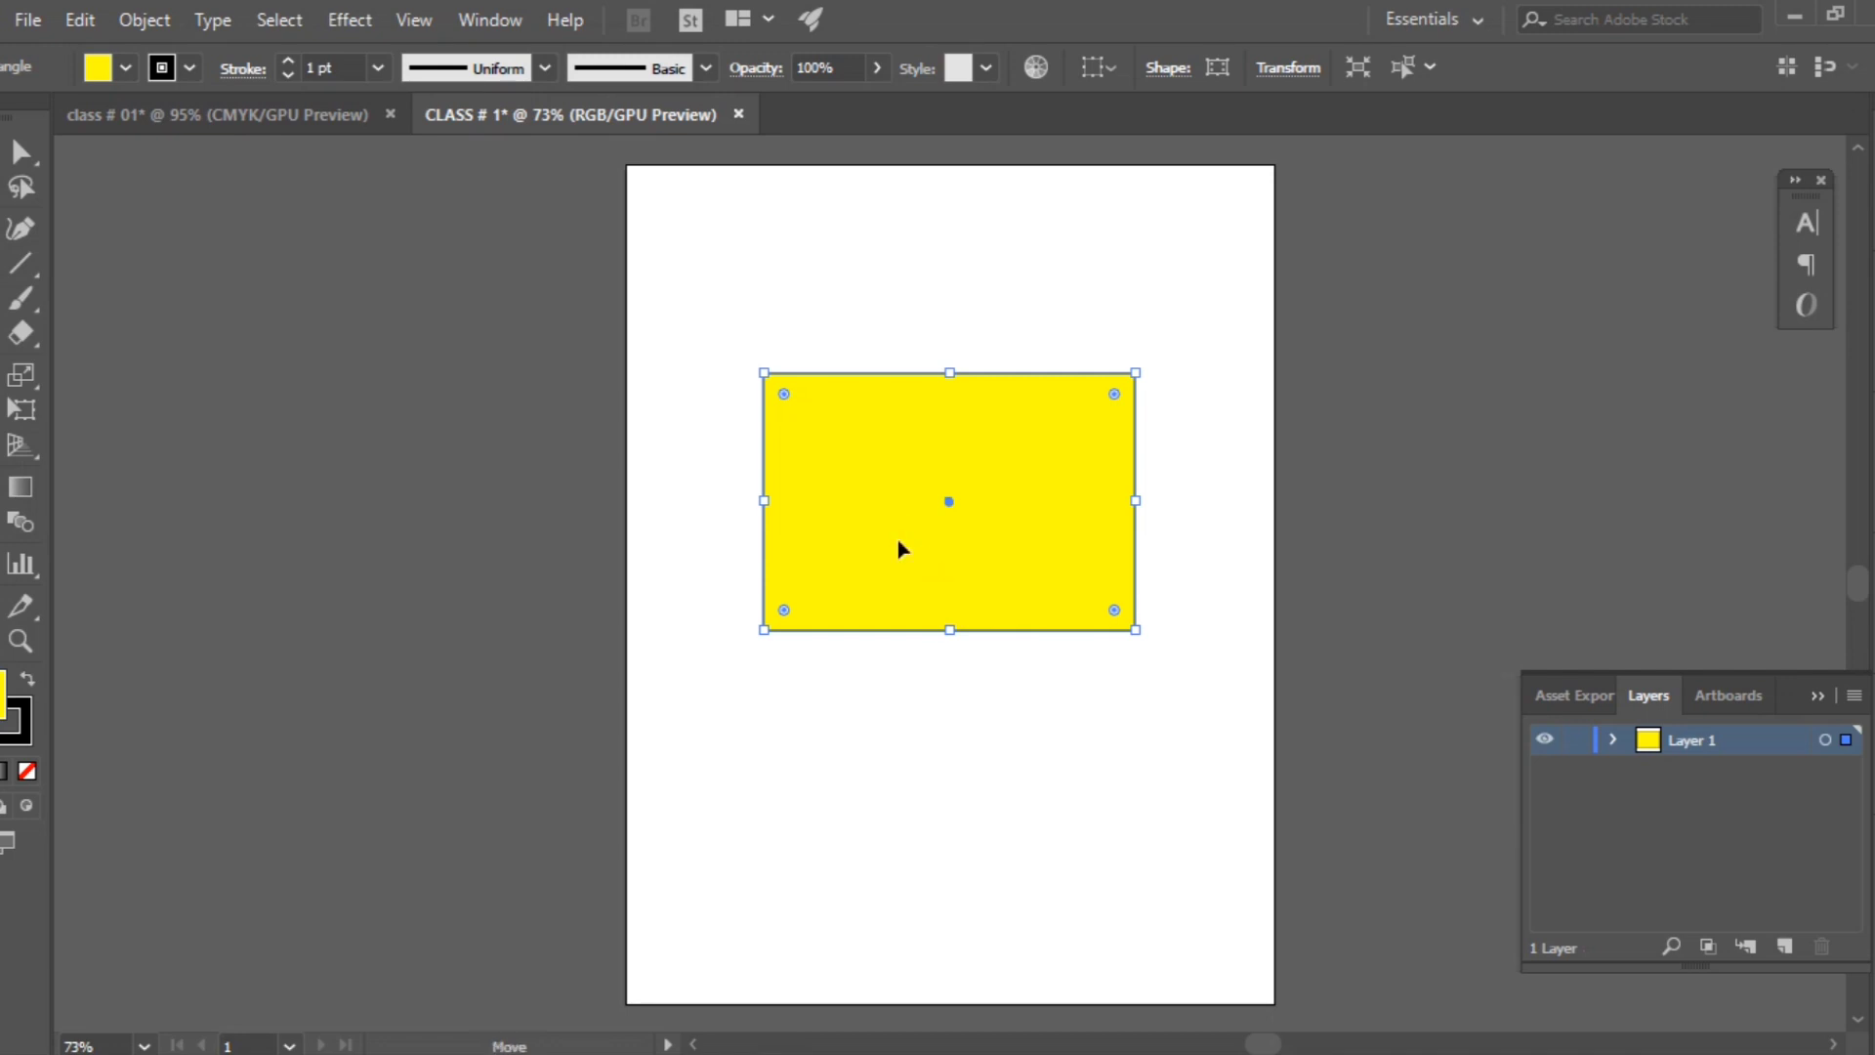
pyautogui.moveTo(900, 544); pyautogui.dragTo(928, 436)
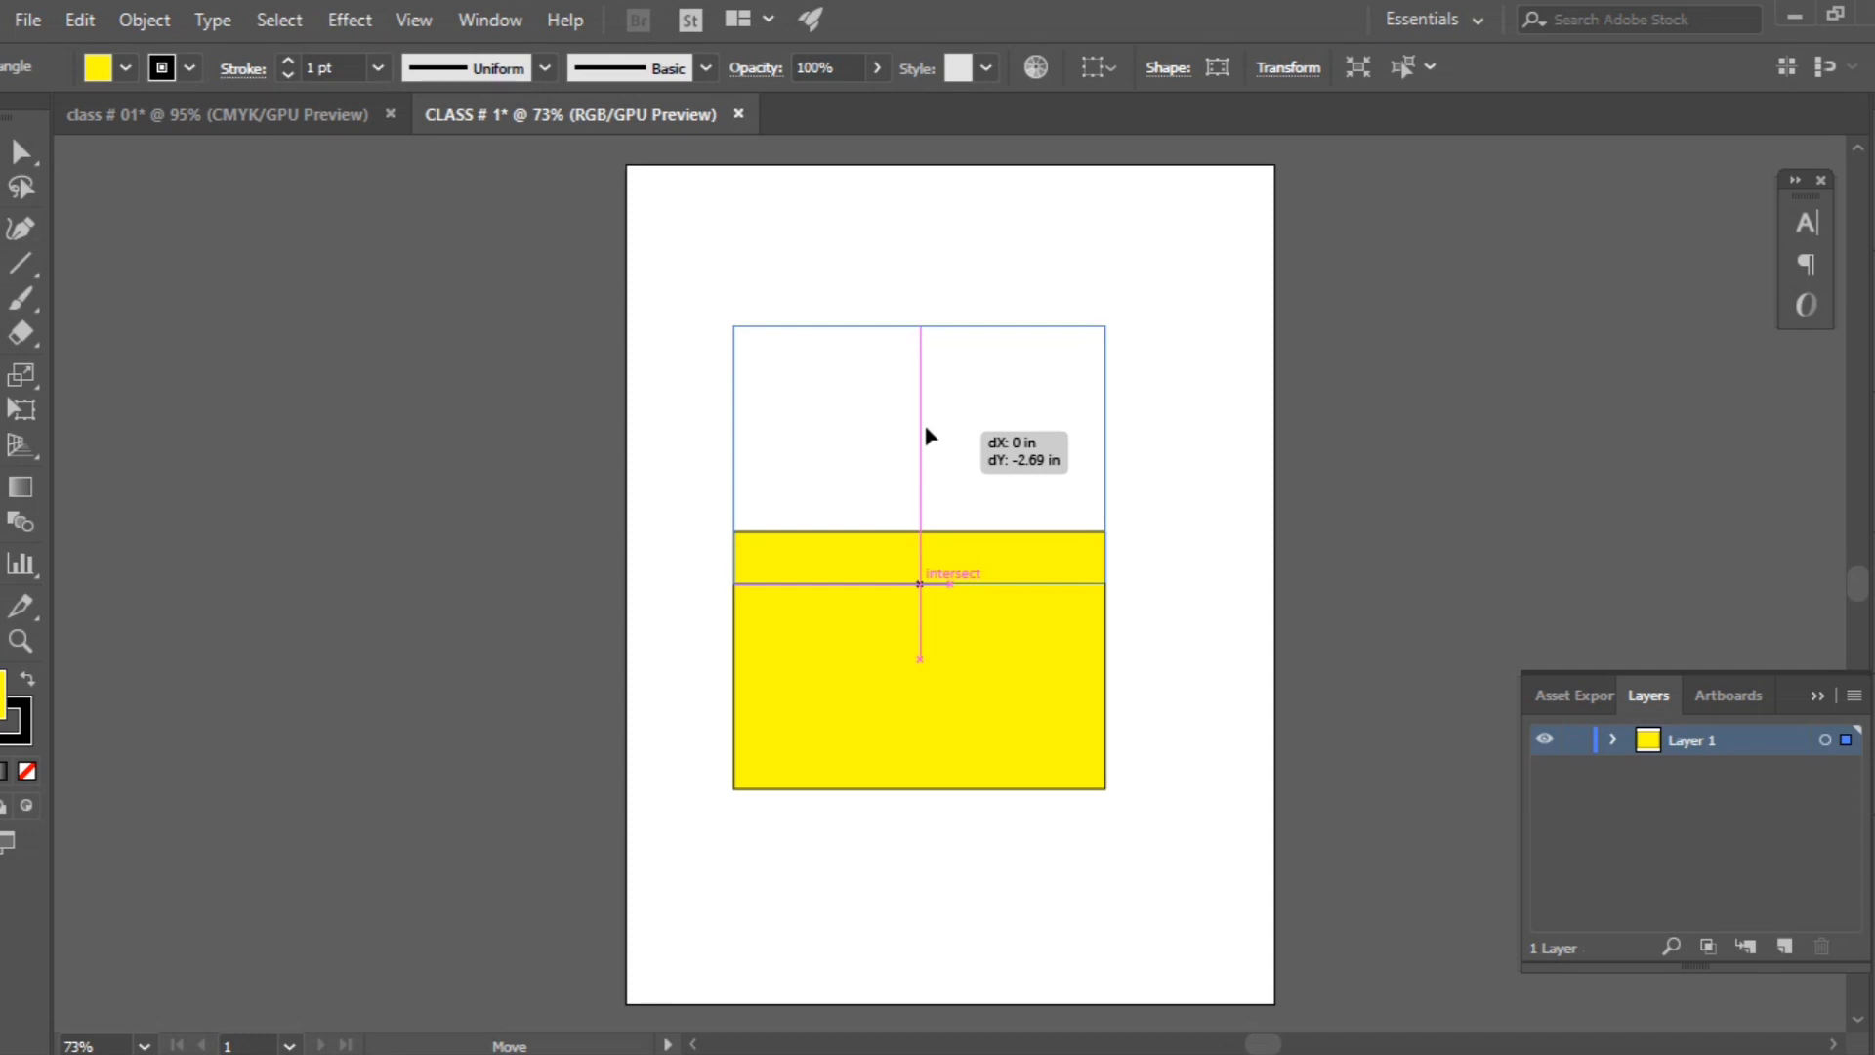
pyautogui.moveTo(928, 435); pyautogui.dragTo(971, 593)
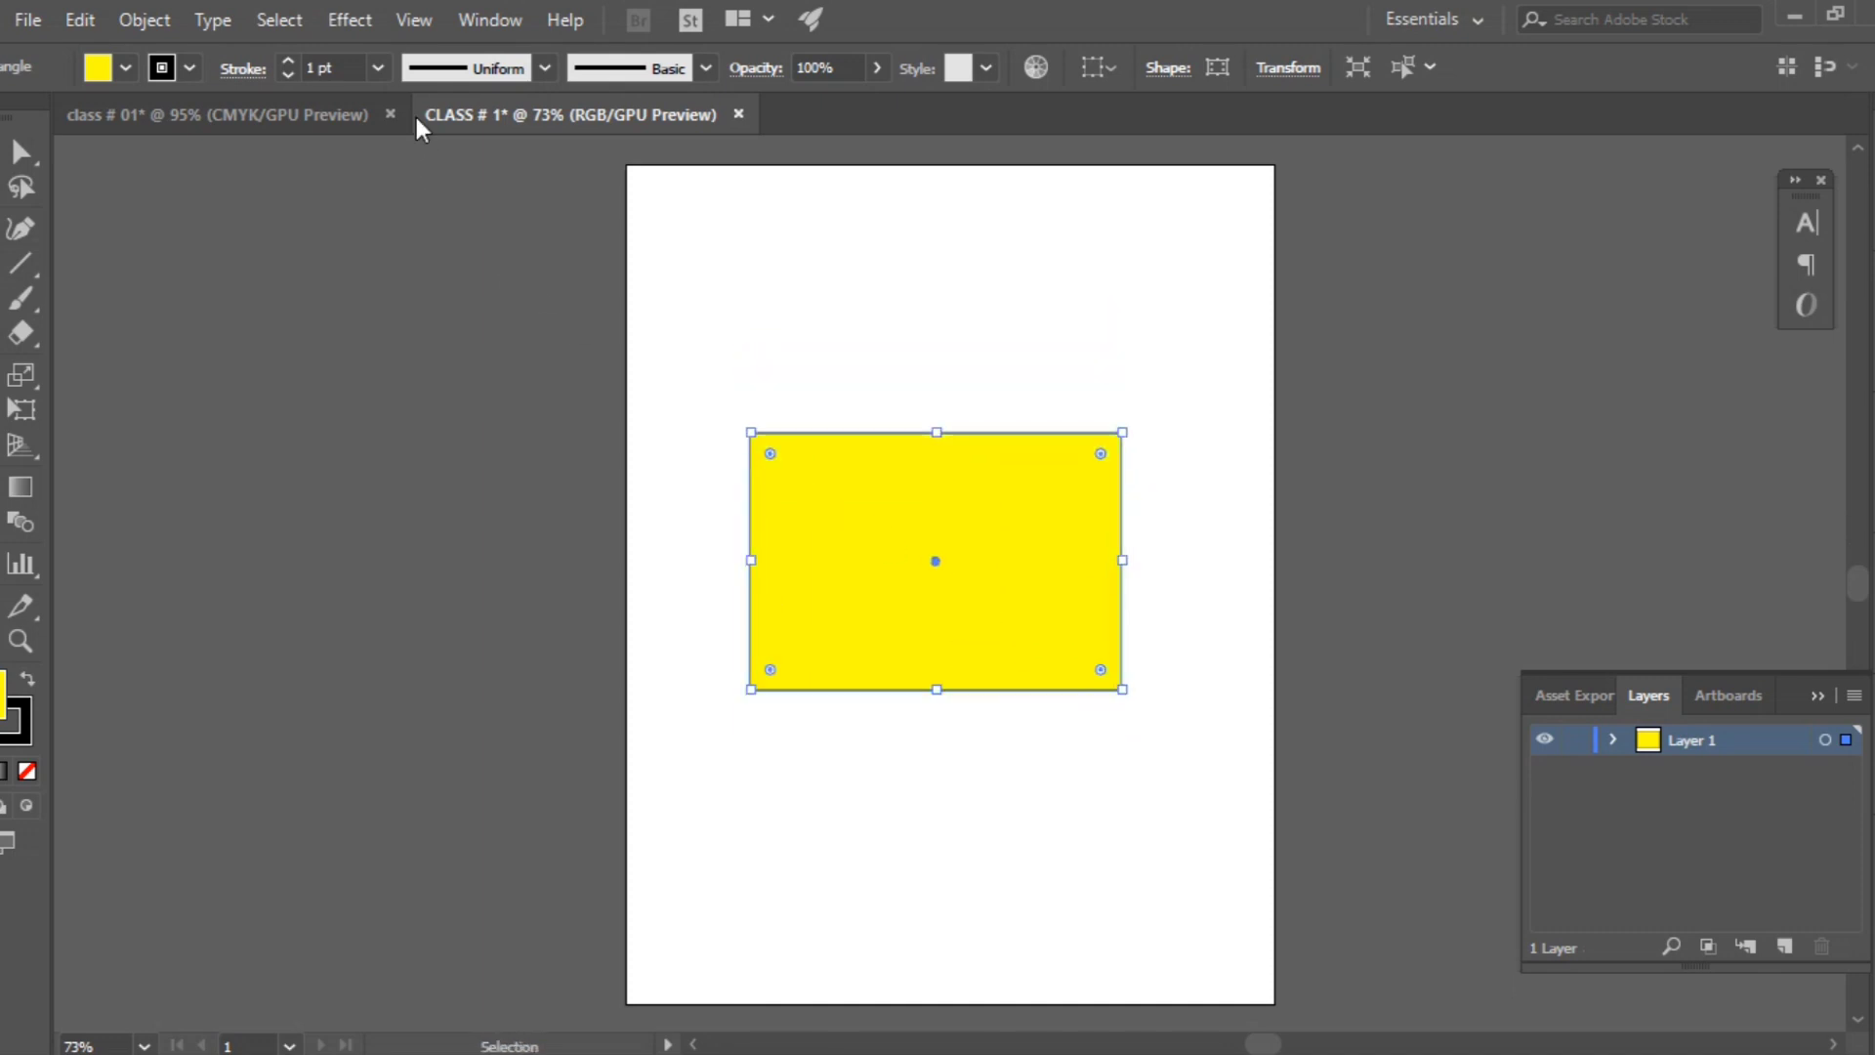
# Step: Turn off Smart Guides and move the yellow rectangle slightly upward
pyautogui.click(414, 20)
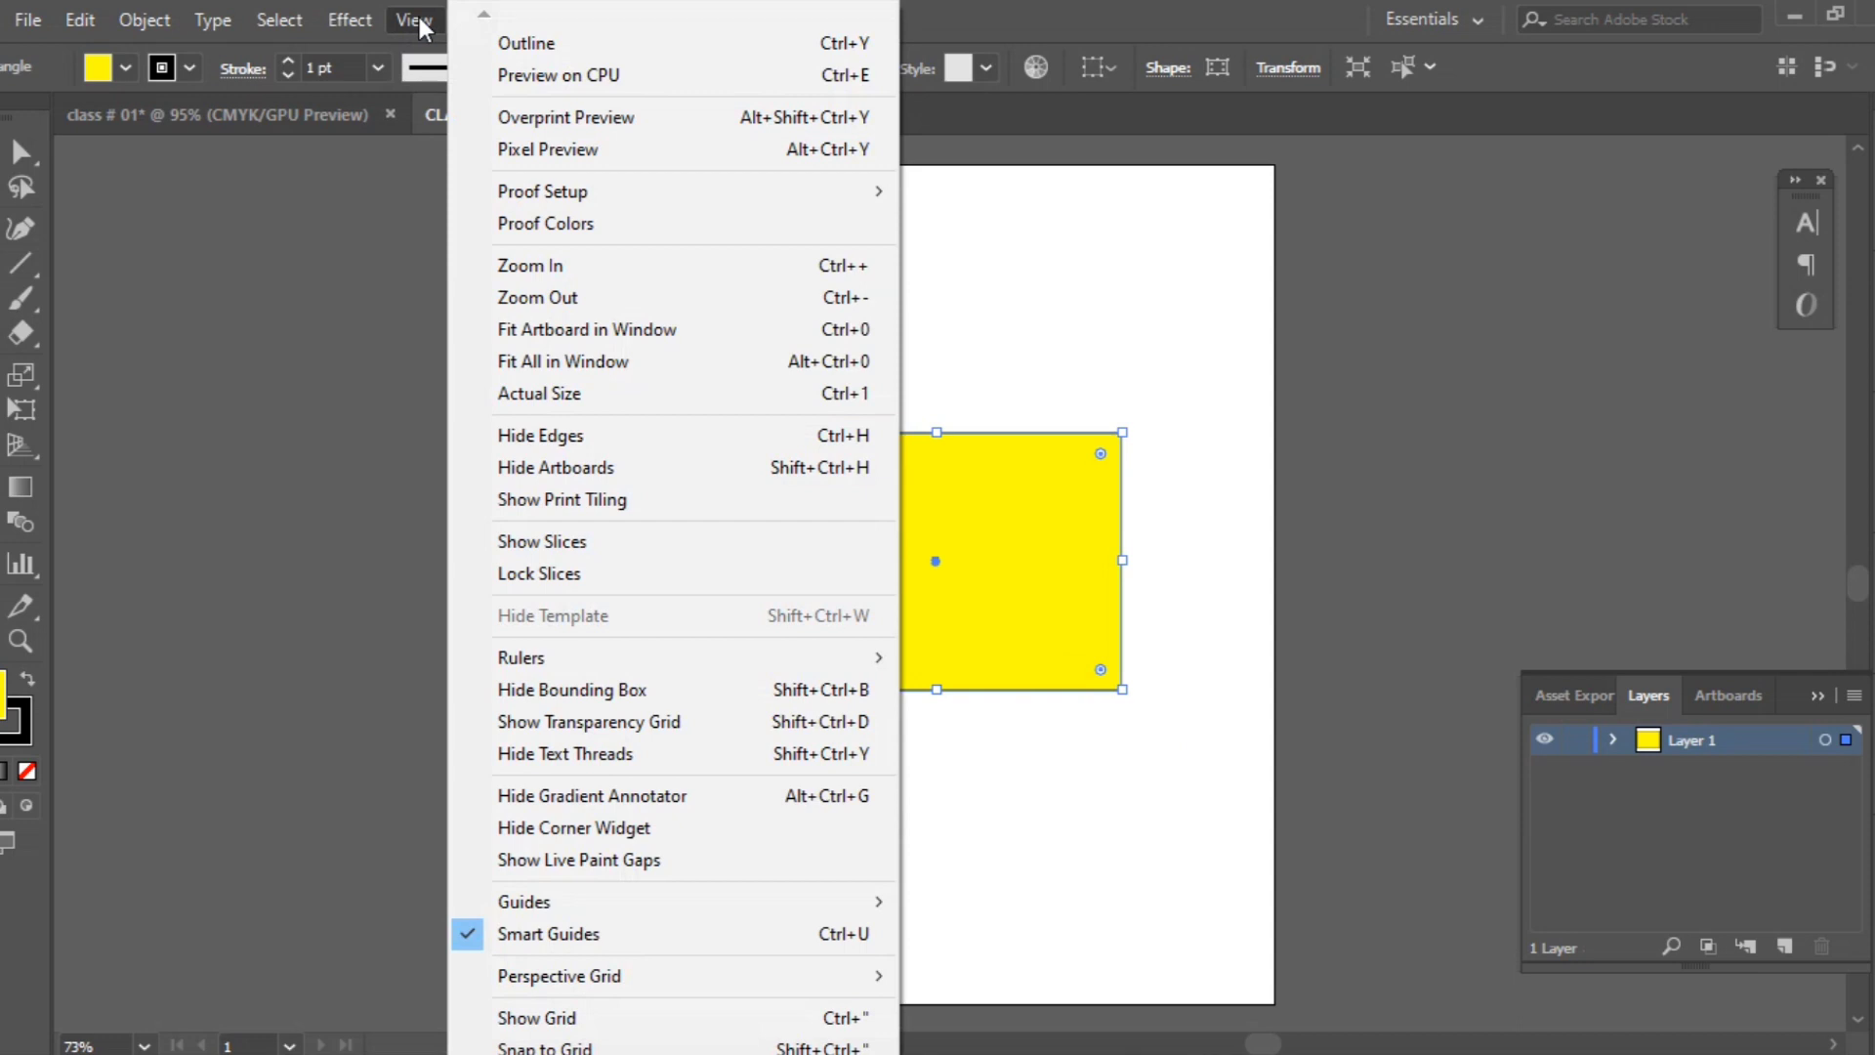
pyautogui.click(418, 21)
pyautogui.click(419, 21)
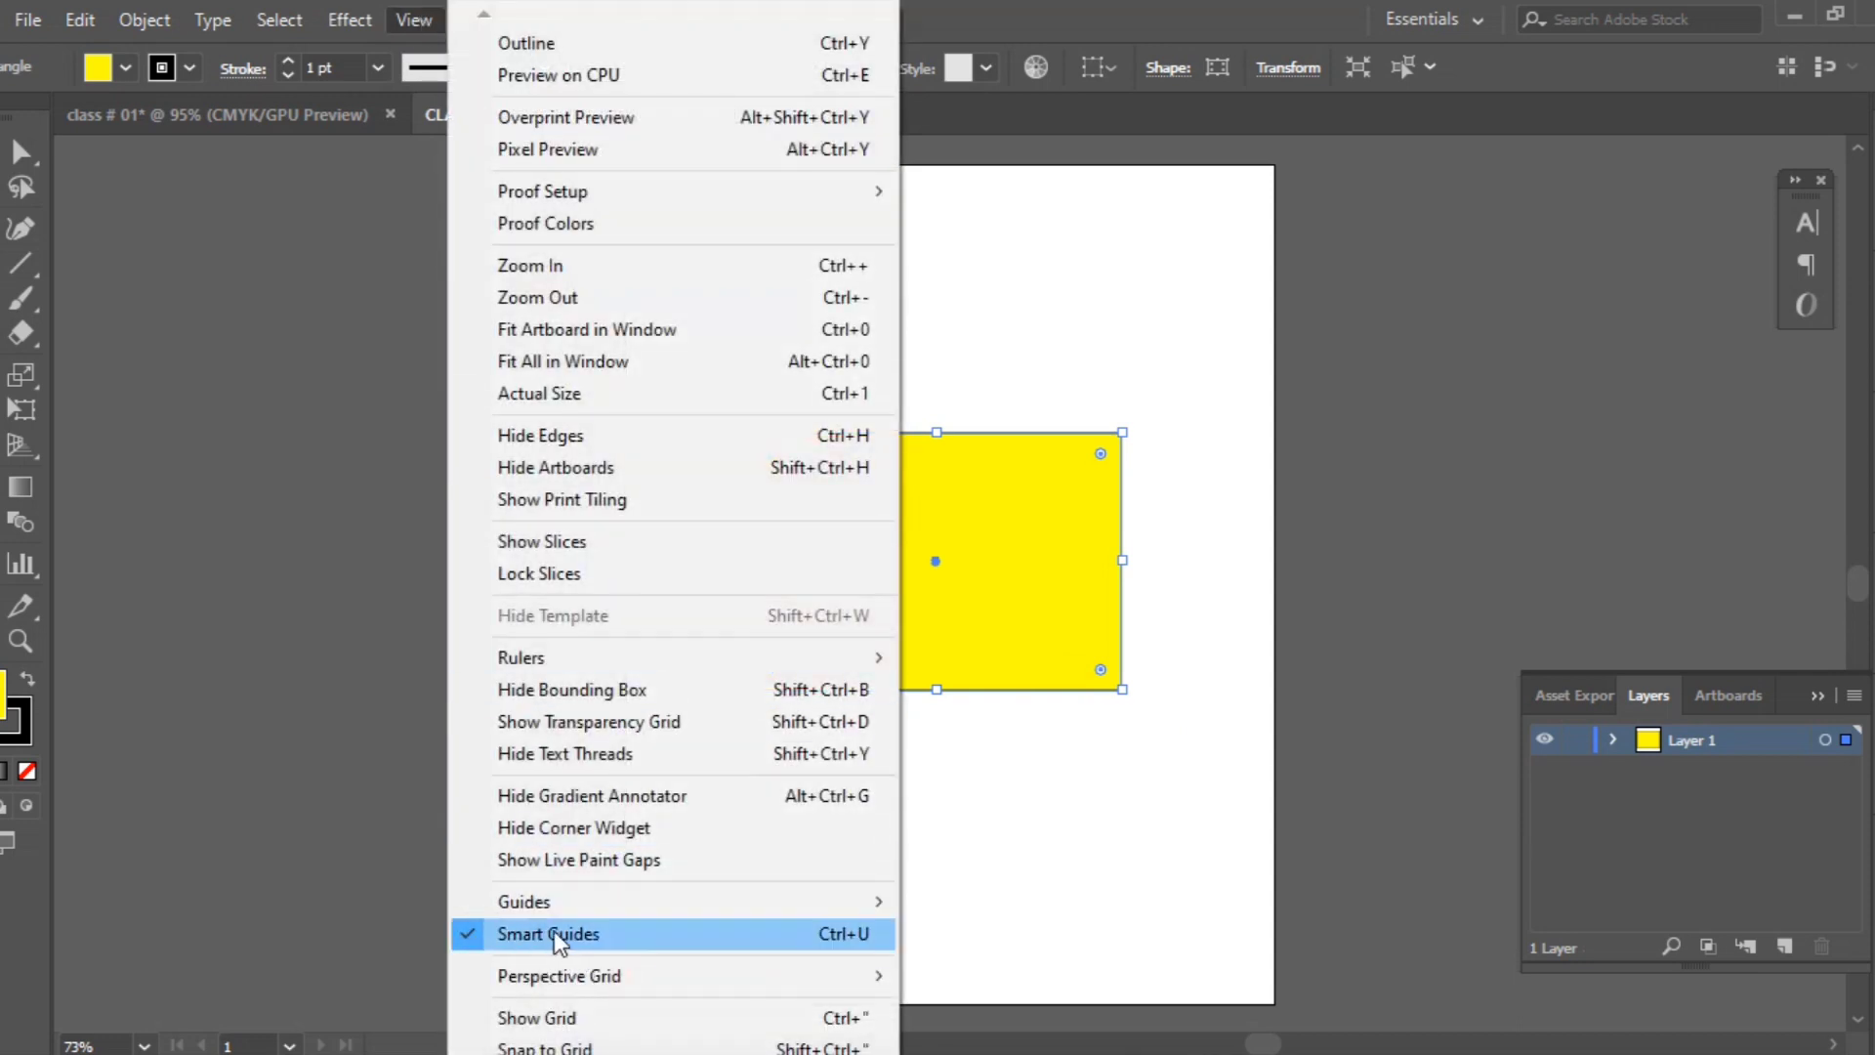
pyautogui.click(474, 938)
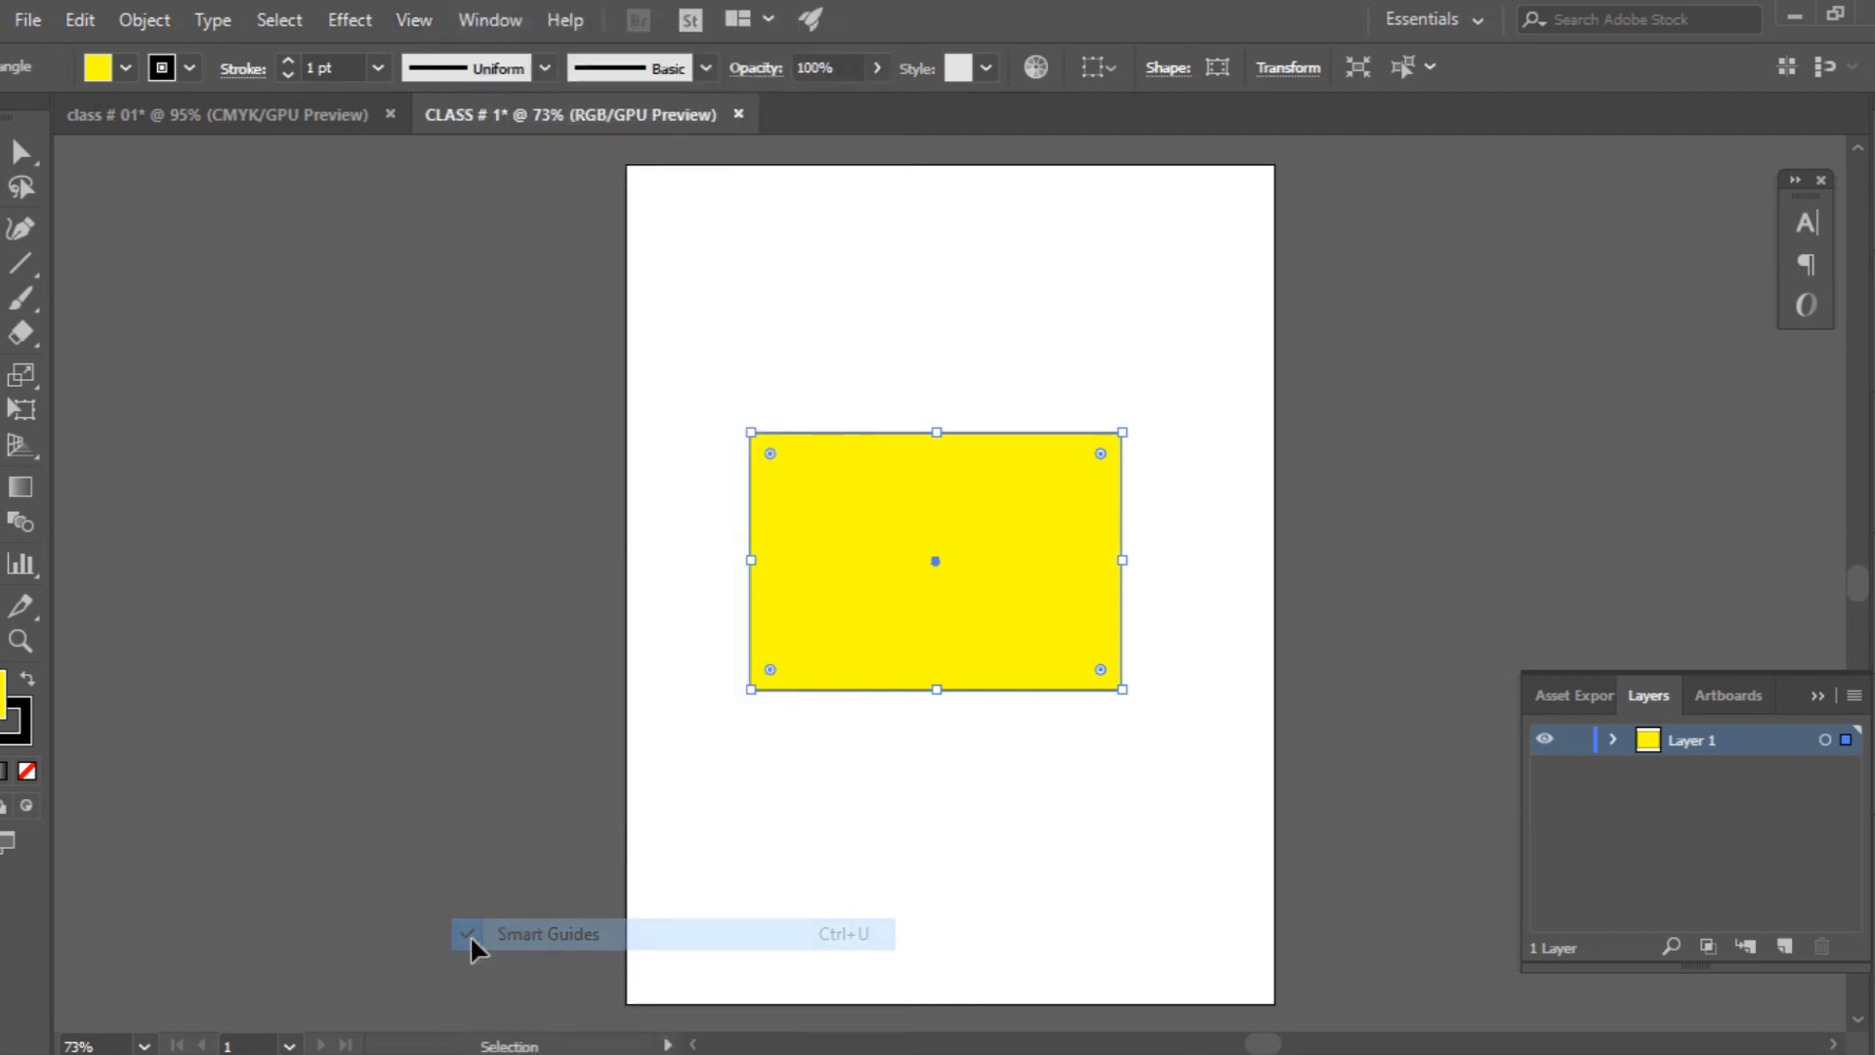
pyautogui.moveTo(866, 582)
pyautogui.mouseDown()
pyautogui.moveTo(882, 490)
pyautogui.moveTo(883, 758)
pyautogui.moveTo(892, 439)
pyautogui.moveTo(887, 625)
pyautogui.moveTo(888, 572)
pyautogui.mouseUp()
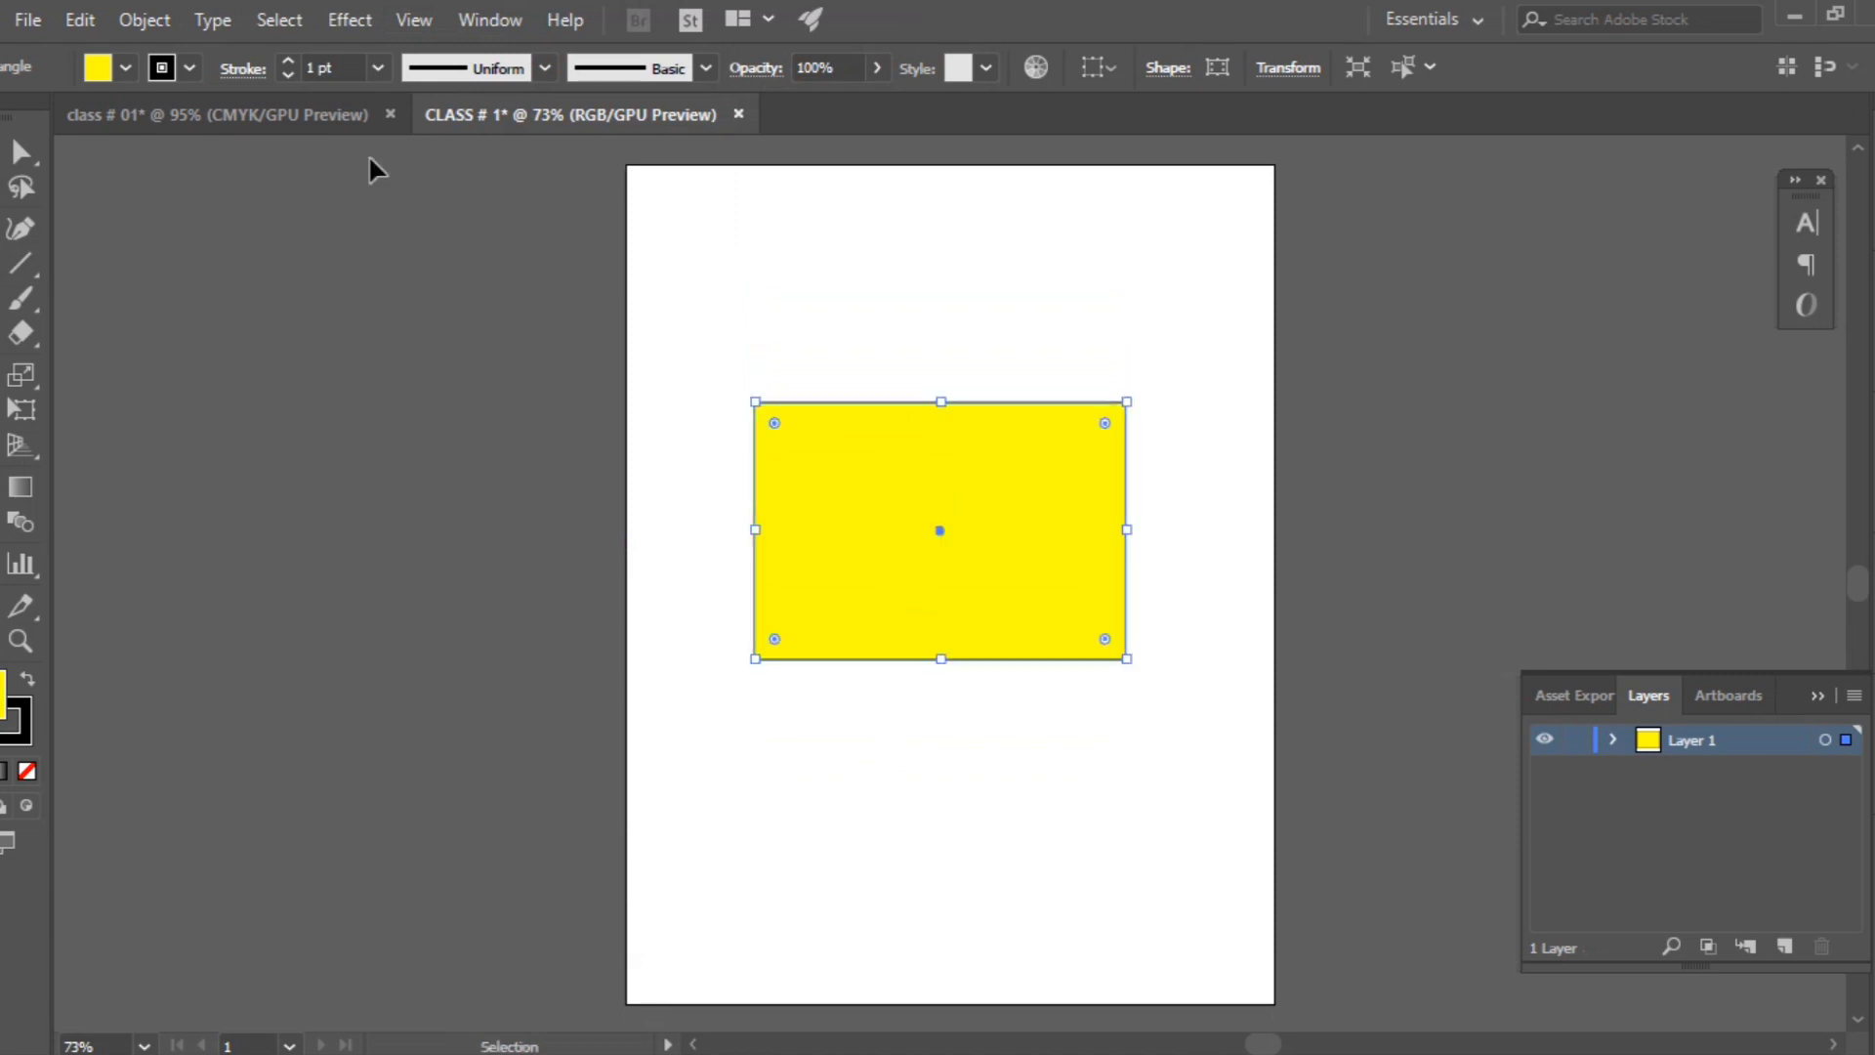
# Step: Turn Smart Guides back on and move the rectangle down and up to a spot just above the artboard's centre
pyautogui.click(413, 19)
pyautogui.click(583, 935)
pyautogui.moveTo(887, 519); pyautogui.dragTo(874, 637)
pyautogui.moveTo(859, 573); pyautogui.dragTo(856, 496)
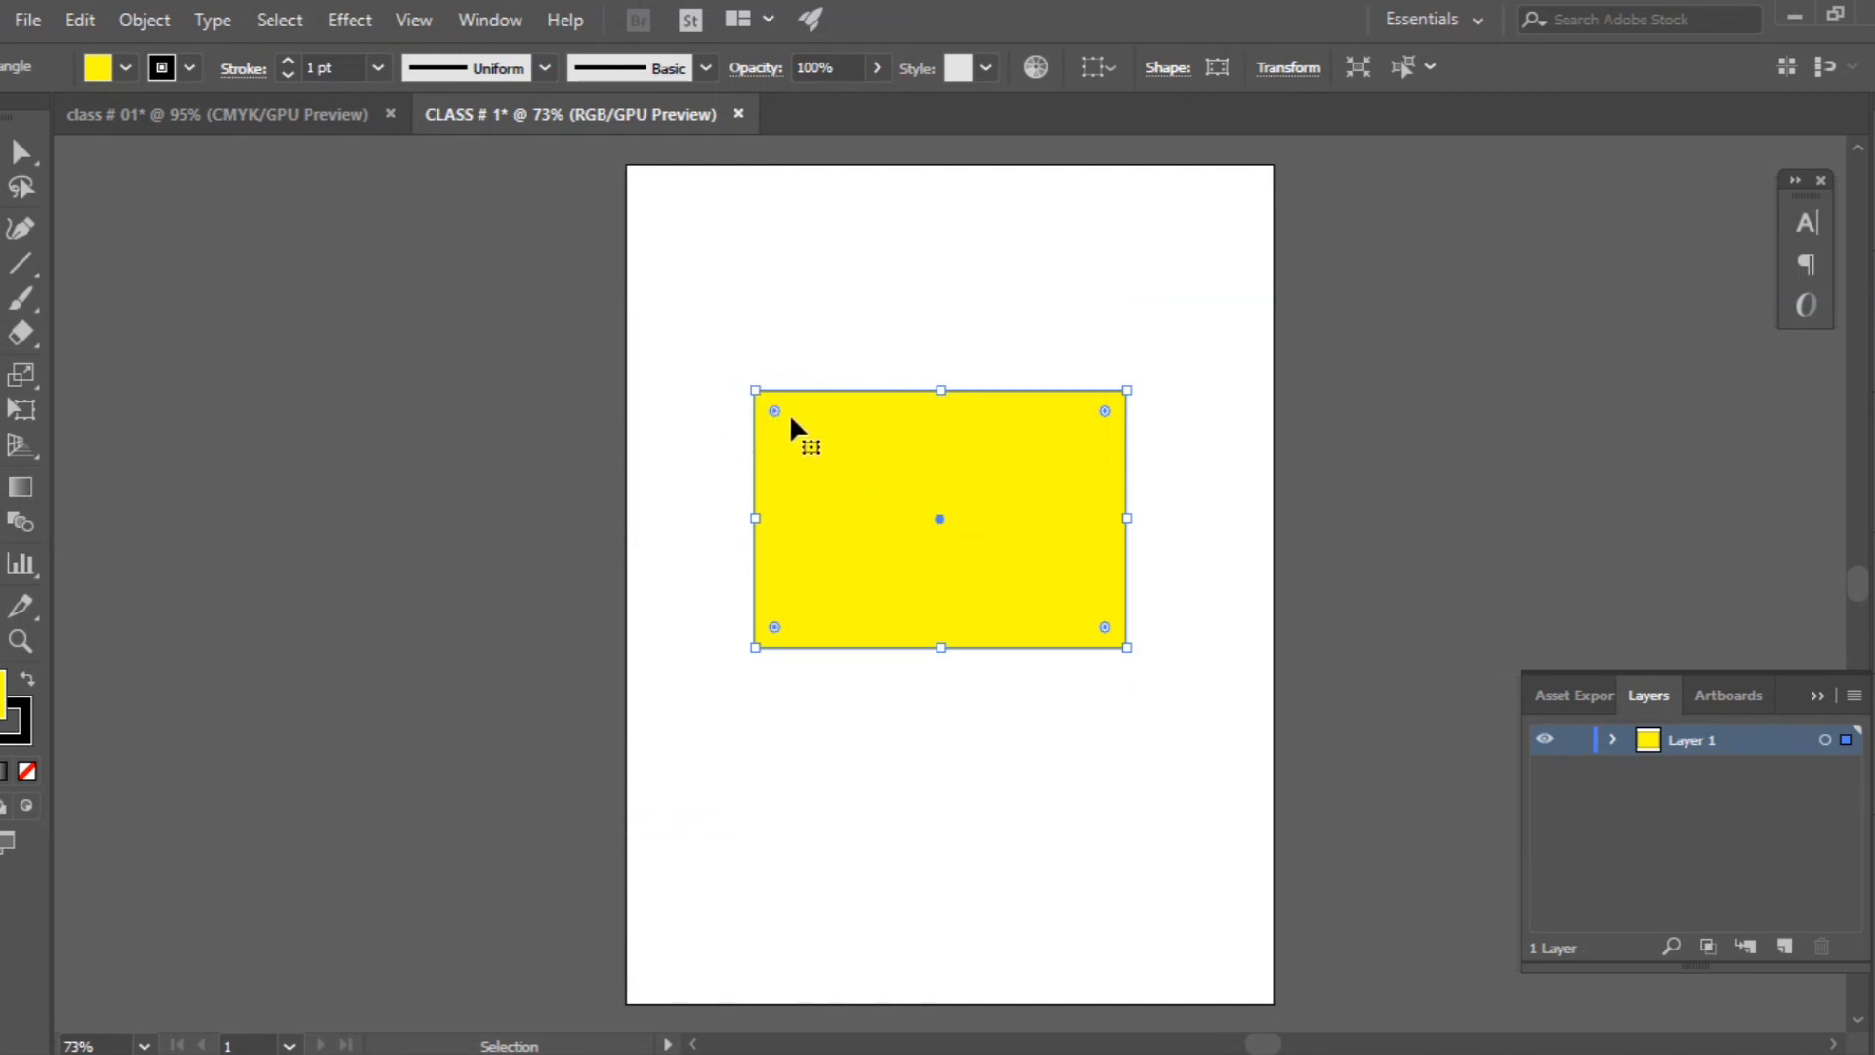
# Step: Deselect and reselect the yellow rectangle, and move it down and slightly left on the artboard
pyautogui.moveTo(781, 414); pyautogui.dragTo(688, 293)
pyautogui.click(1160, 400)
pyautogui.click(989, 514)
pyautogui.moveTo(909, 477); pyautogui.dragTo(872, 578)
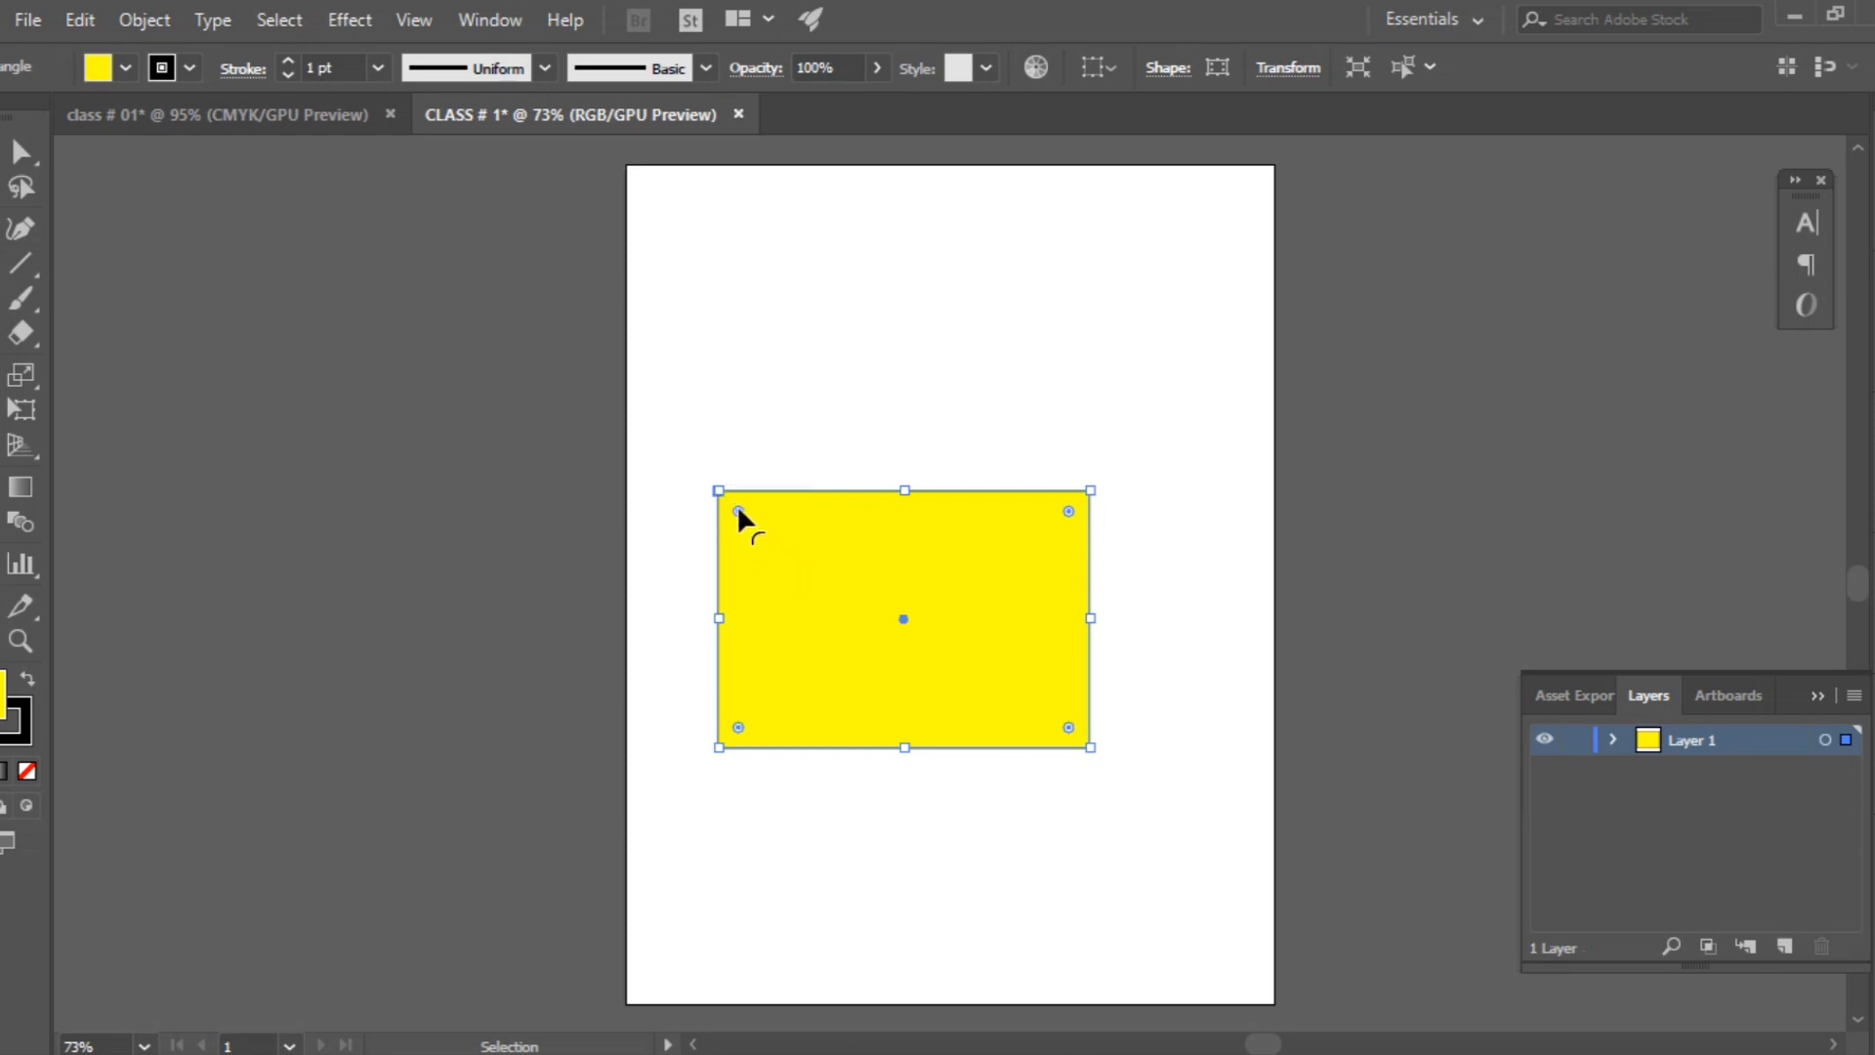
pyautogui.click(758, 423)
pyautogui.click(744, 524)
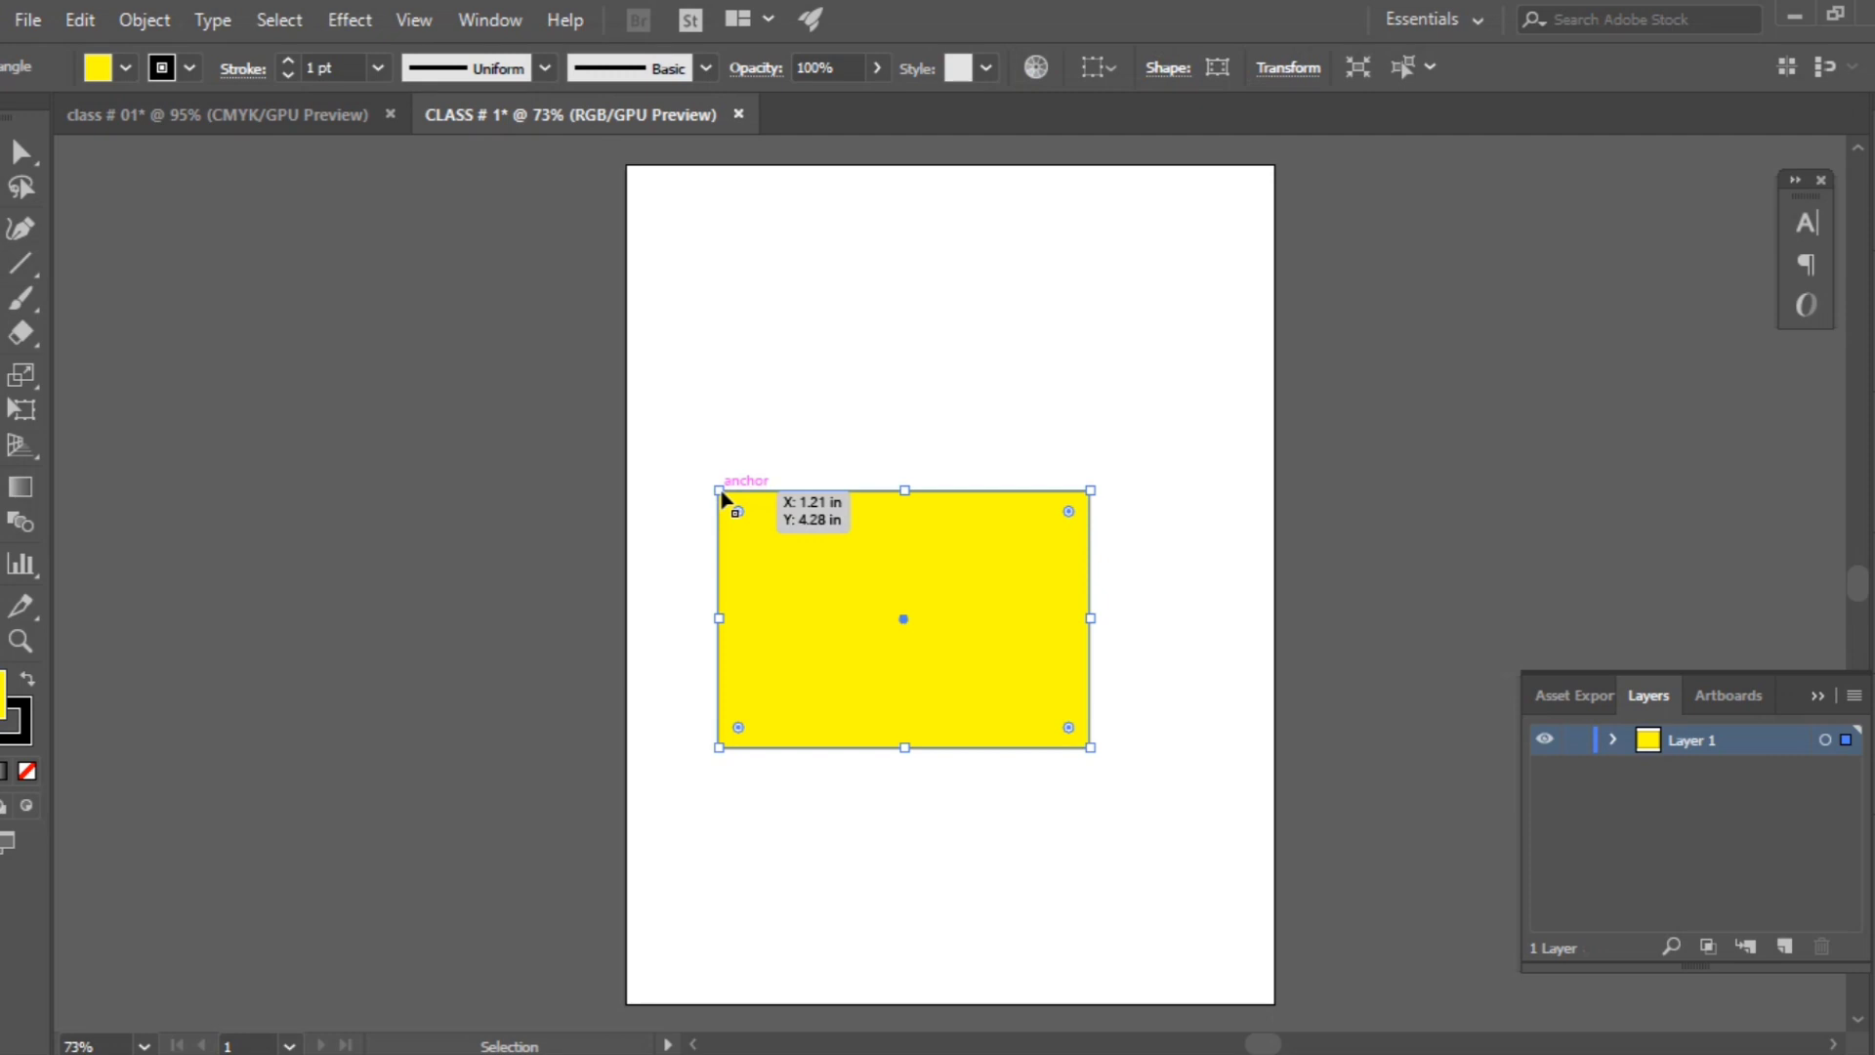
# Step: Resize the rectangle freely from its corners, finishing with a larger shape, and place it just above the artboard's centre
pyautogui.moveTo(721, 494); pyautogui.dragTo(698, 403)
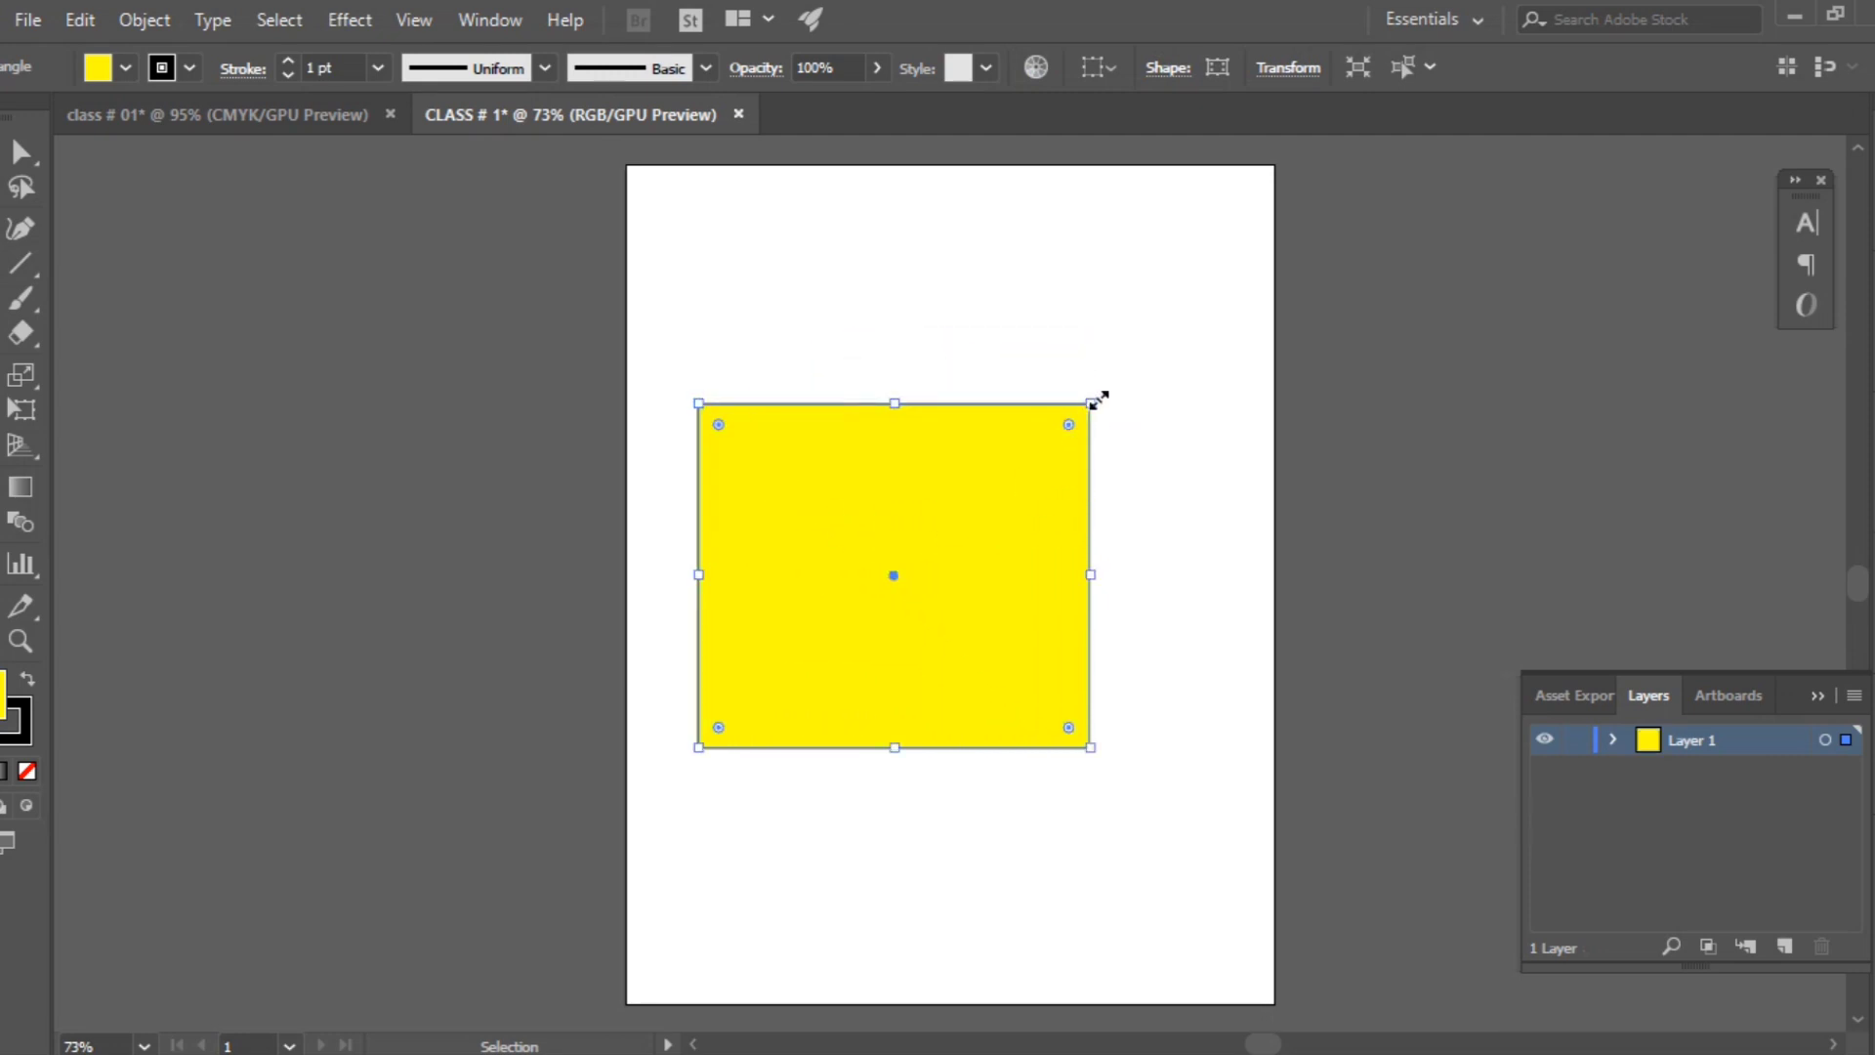
pyautogui.moveTo(1090, 748); pyautogui.dragTo(1014, 625)
pyautogui.moveTo(900, 586); pyautogui.dragTo(959, 562)
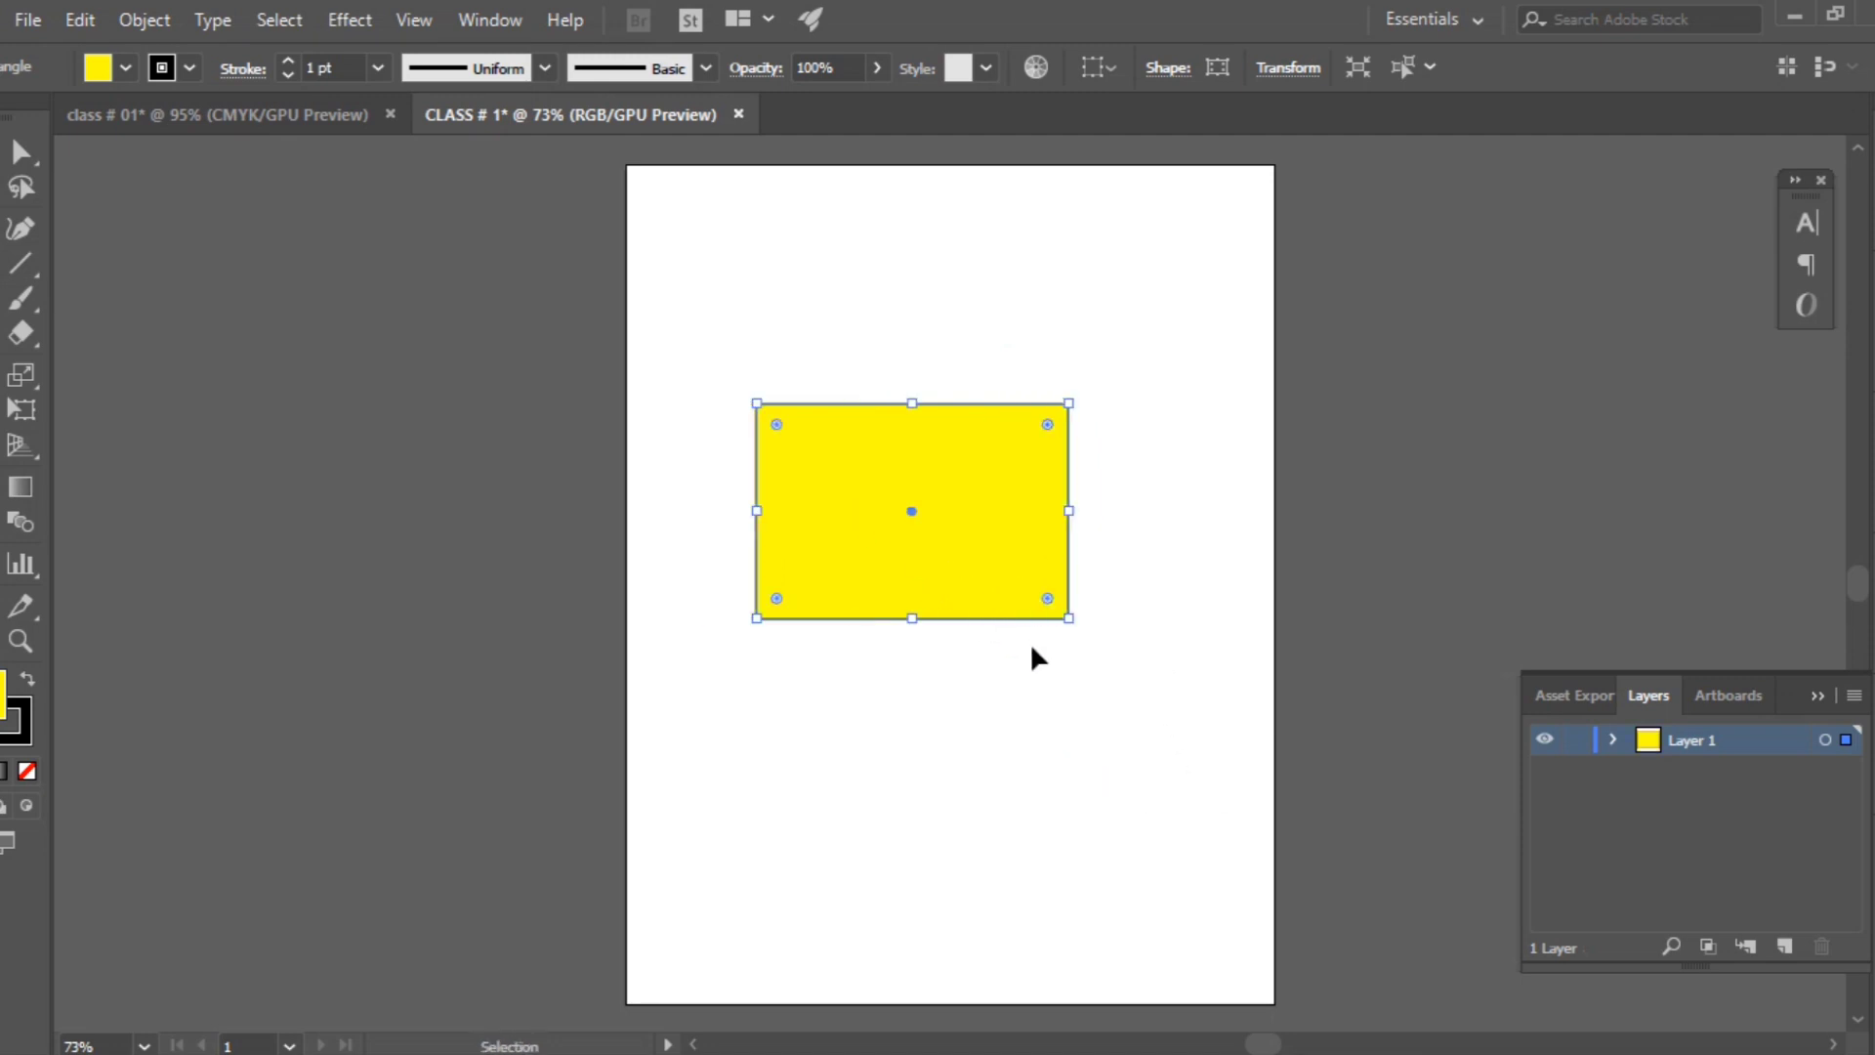
pyautogui.moveTo(1074, 625); pyautogui.dragTo(1188, 754)
pyautogui.moveTo(927, 509); pyautogui.dragTo(884, 465)
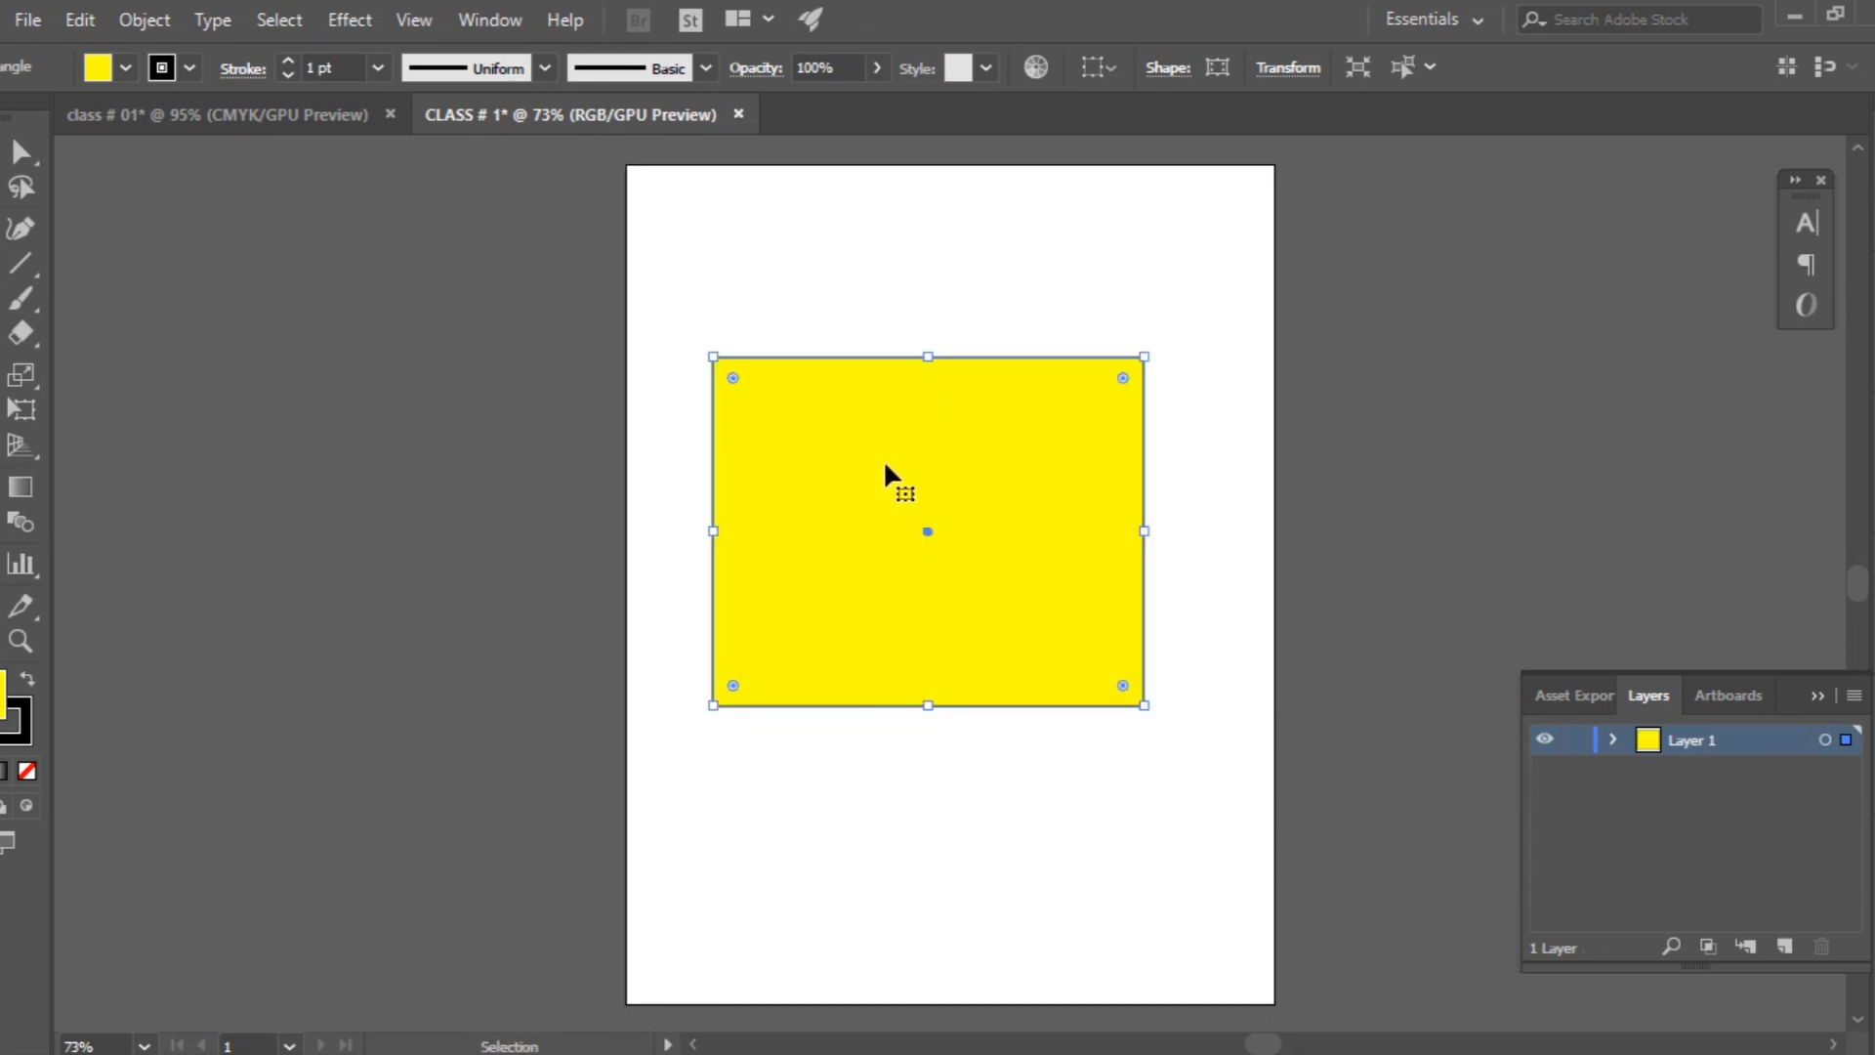
# Step: Shrink the rectangle from its corner, enlarge it slightly again and move it to the lower-left part of the artboard
pyautogui.moveTo(1146, 711); pyautogui.dragTo(1014, 564)
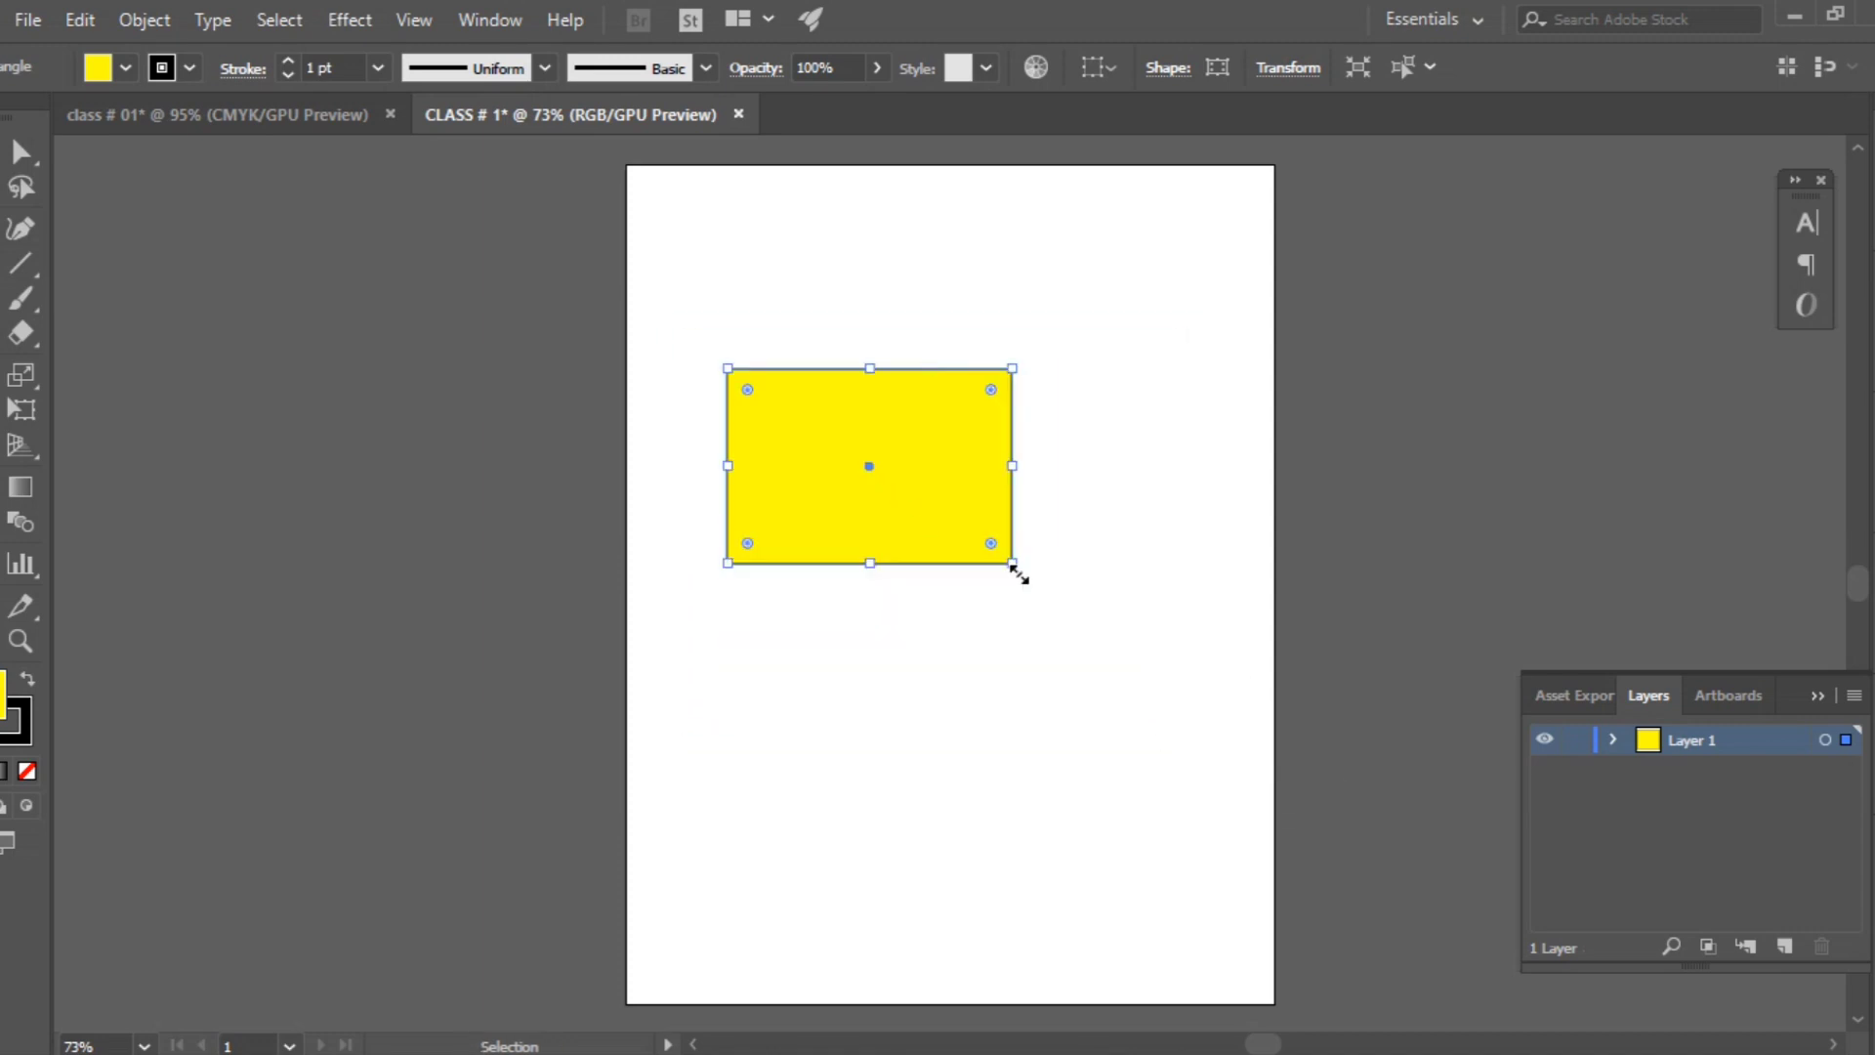
pyautogui.moveTo(941, 490); pyautogui.dragTo(973, 523)
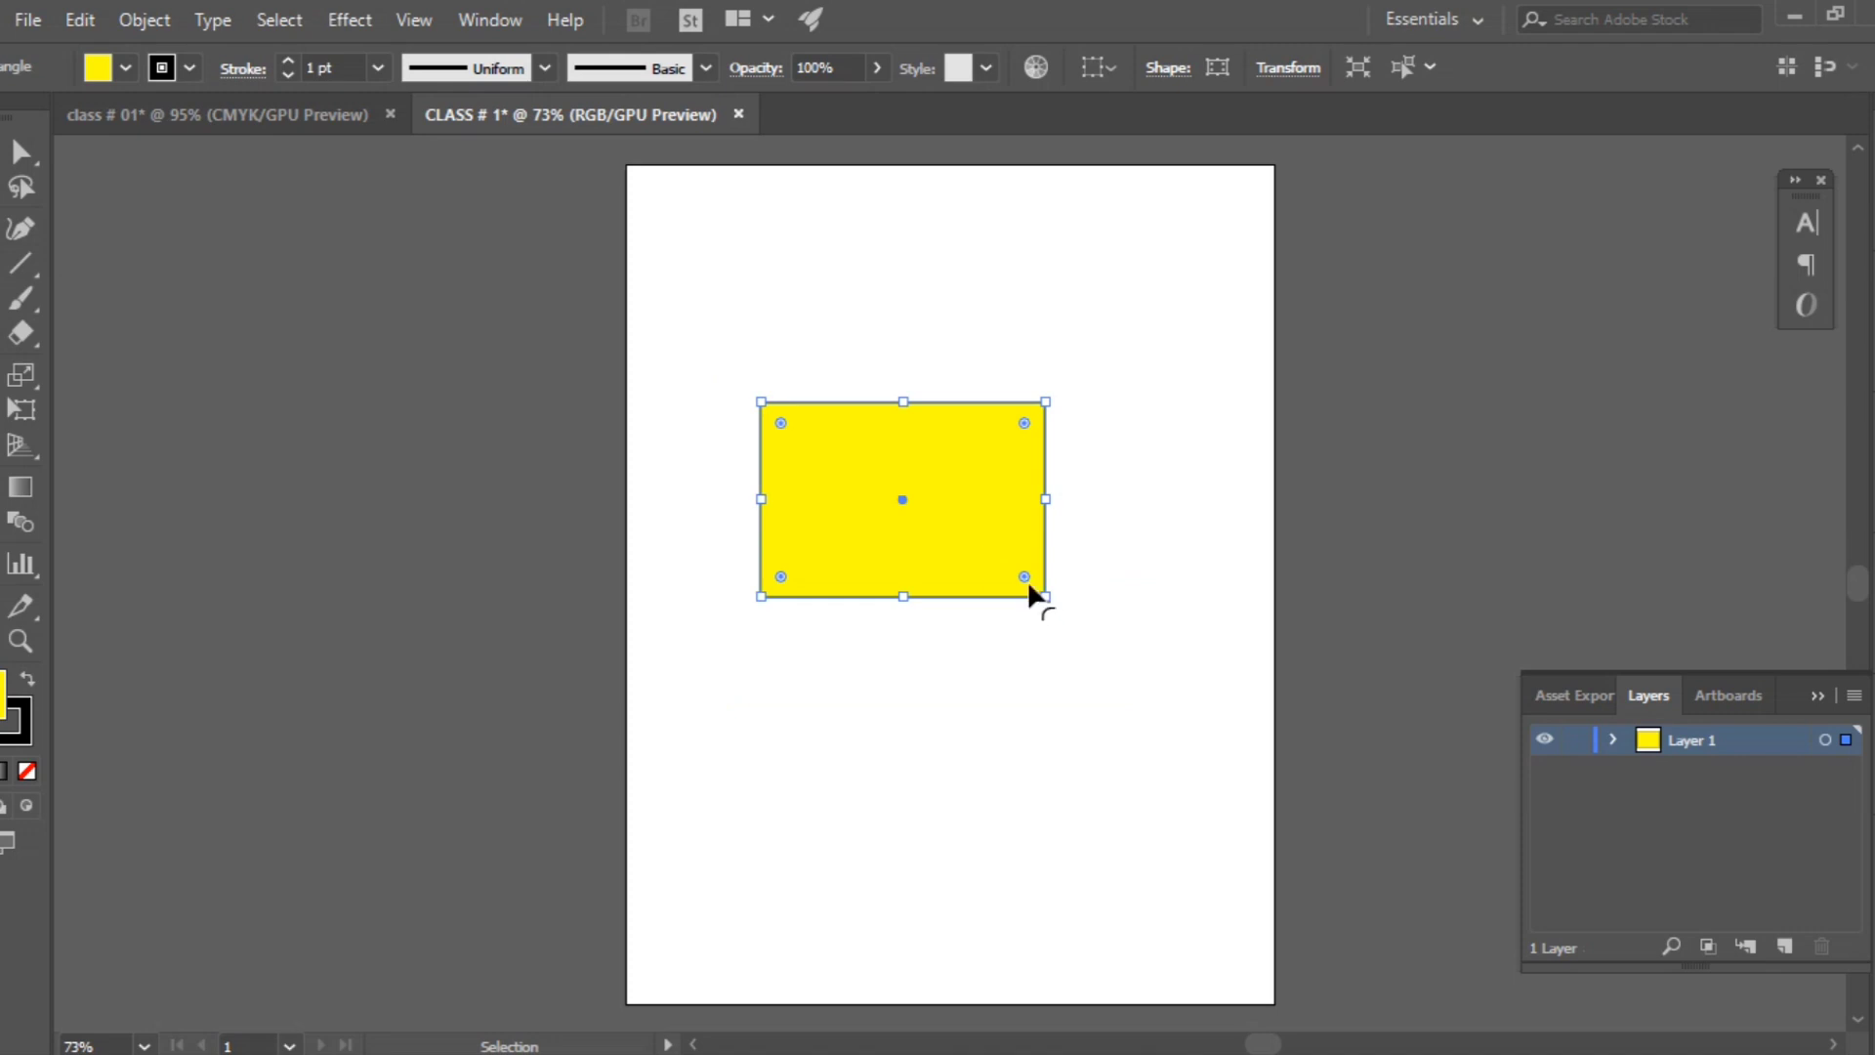
pyautogui.moveTo(1047, 599); pyautogui.dragTo(1080, 620)
pyautogui.moveTo(978, 544); pyautogui.dragTo(993, 588)
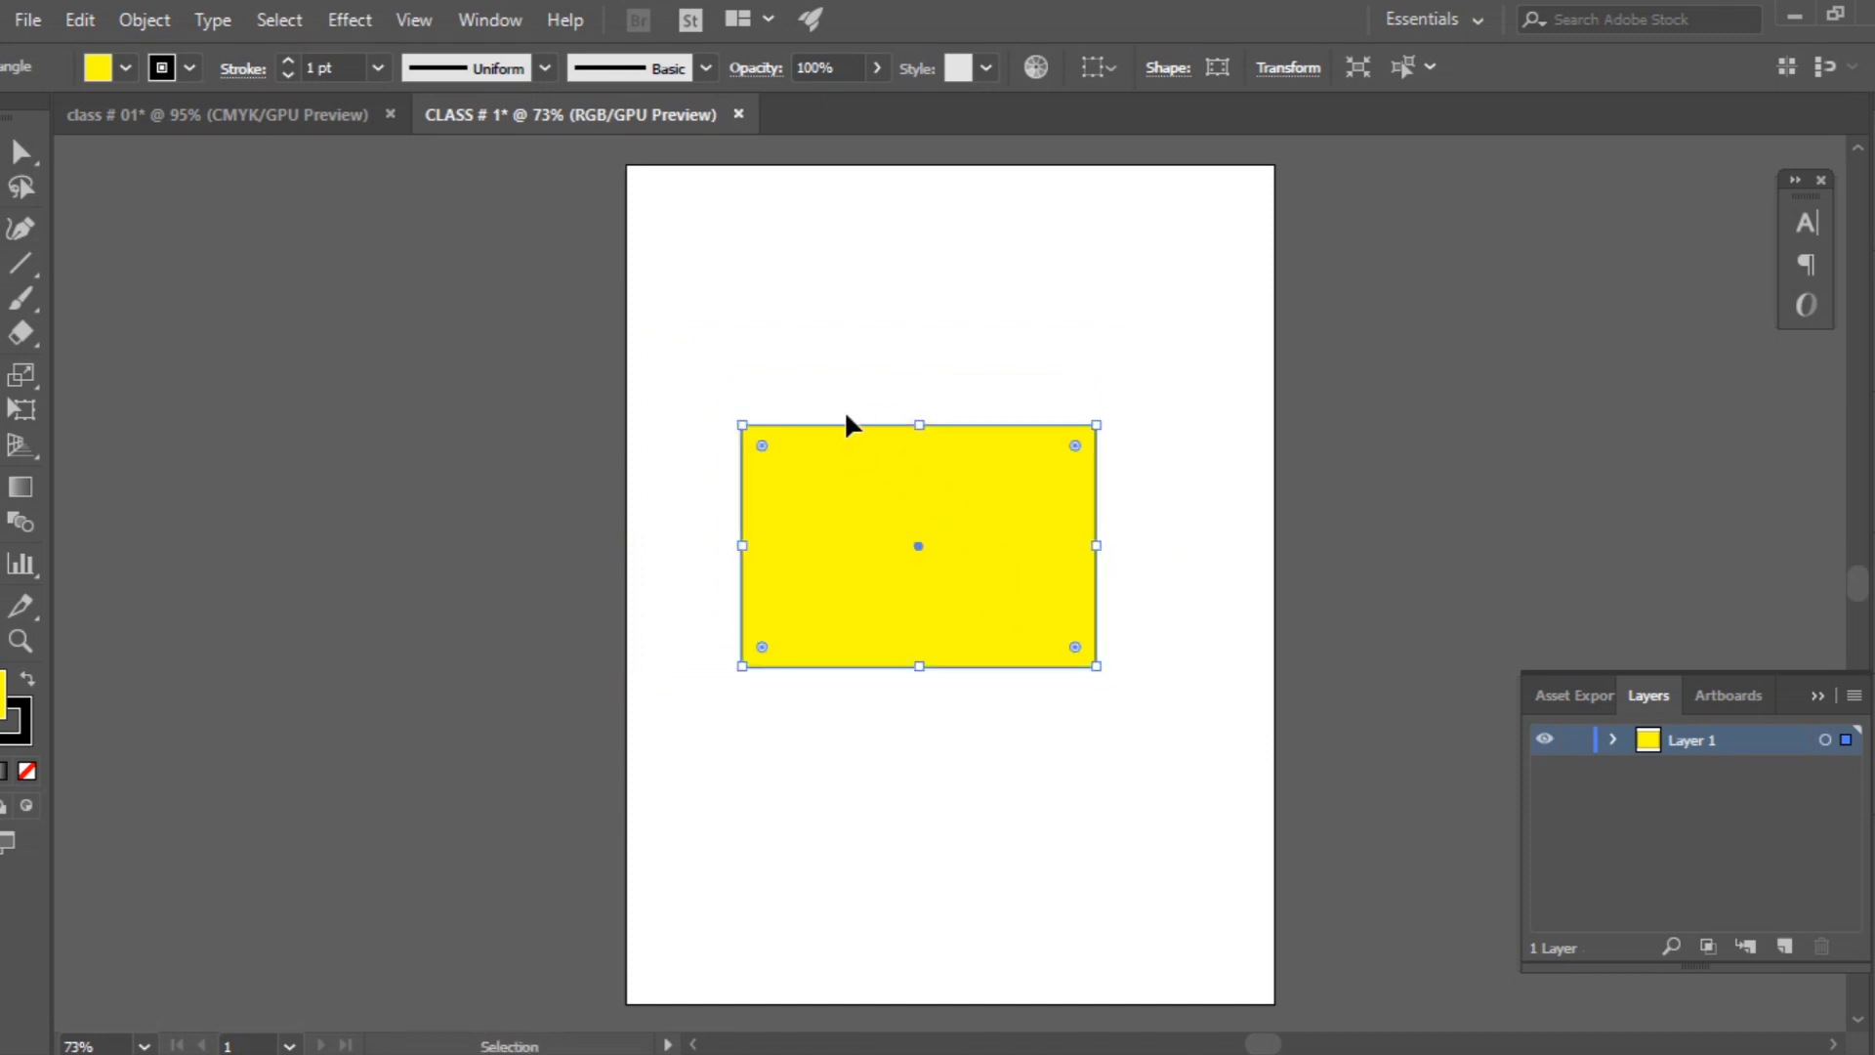
pyautogui.moveTo(996, 598); pyautogui.dragTo(926, 685)
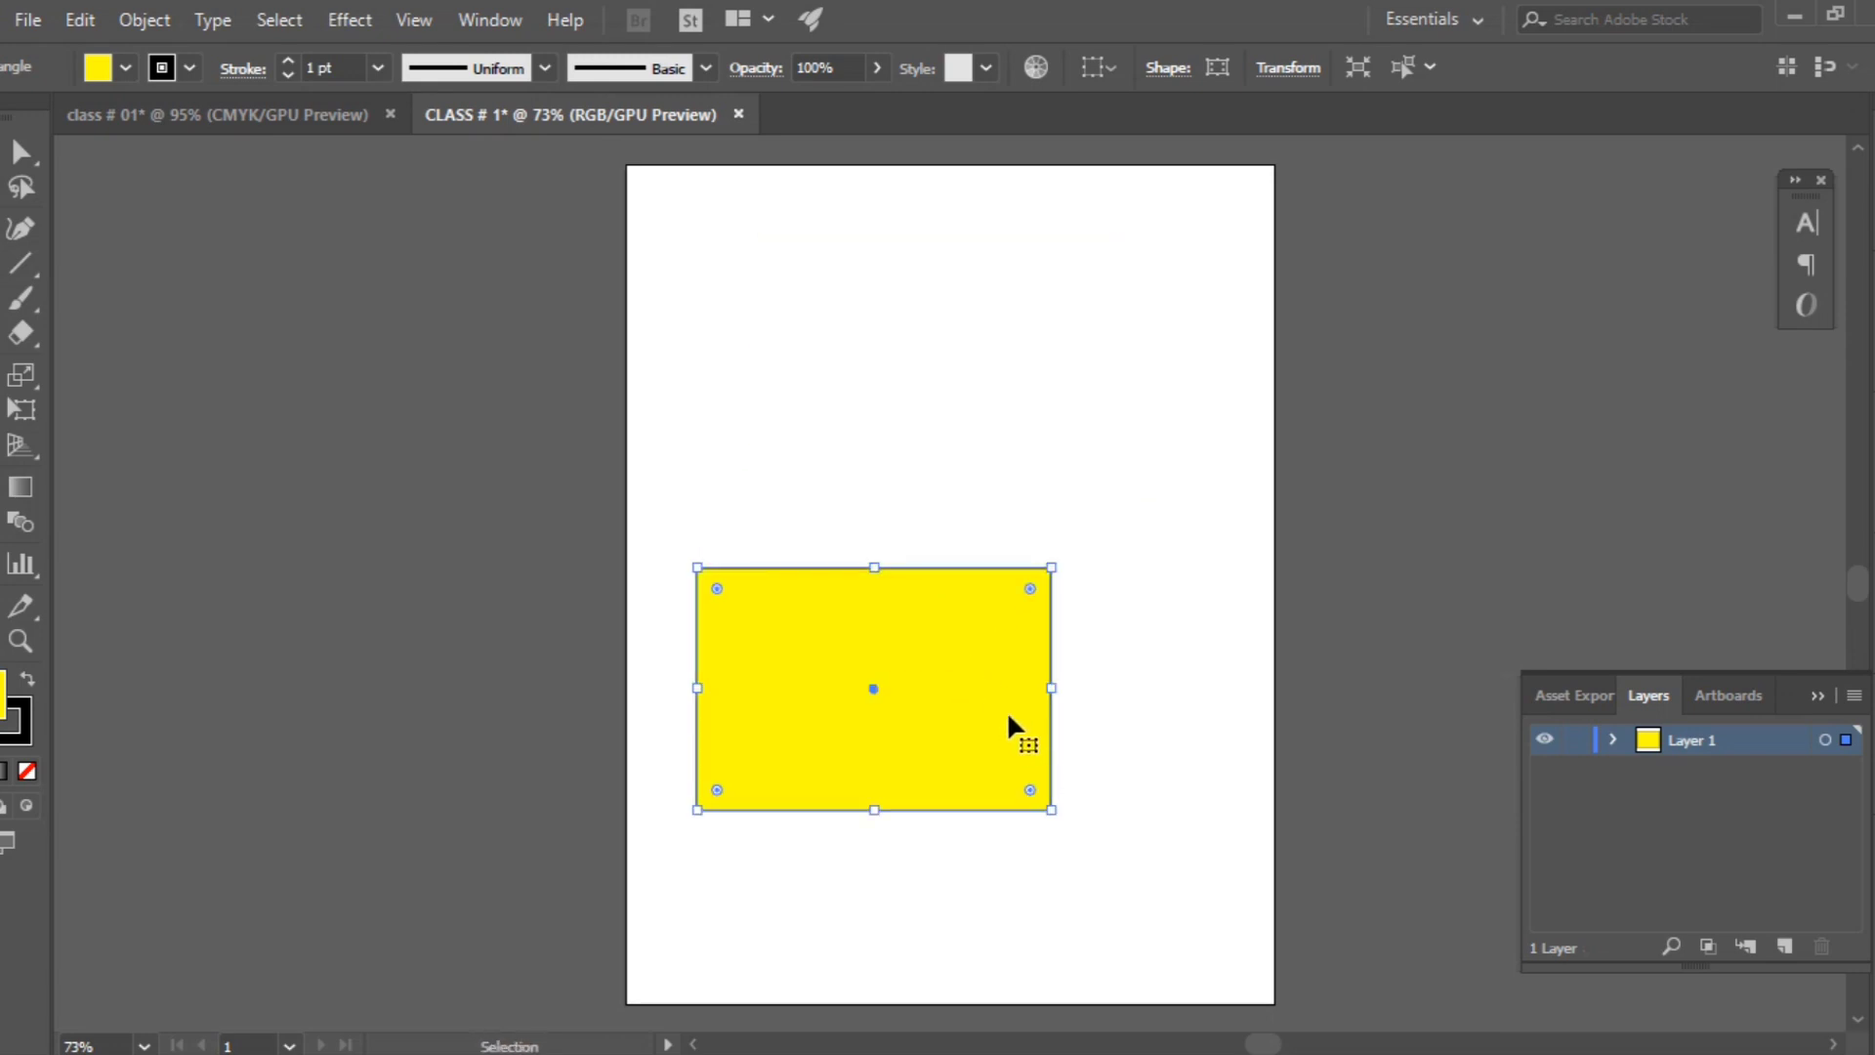
pyautogui.moveTo(970, 757)
pyautogui.mouseDown()
pyautogui.moveTo(1006, 750)
pyautogui.moveTo(980, 757)
pyautogui.mouseUp()
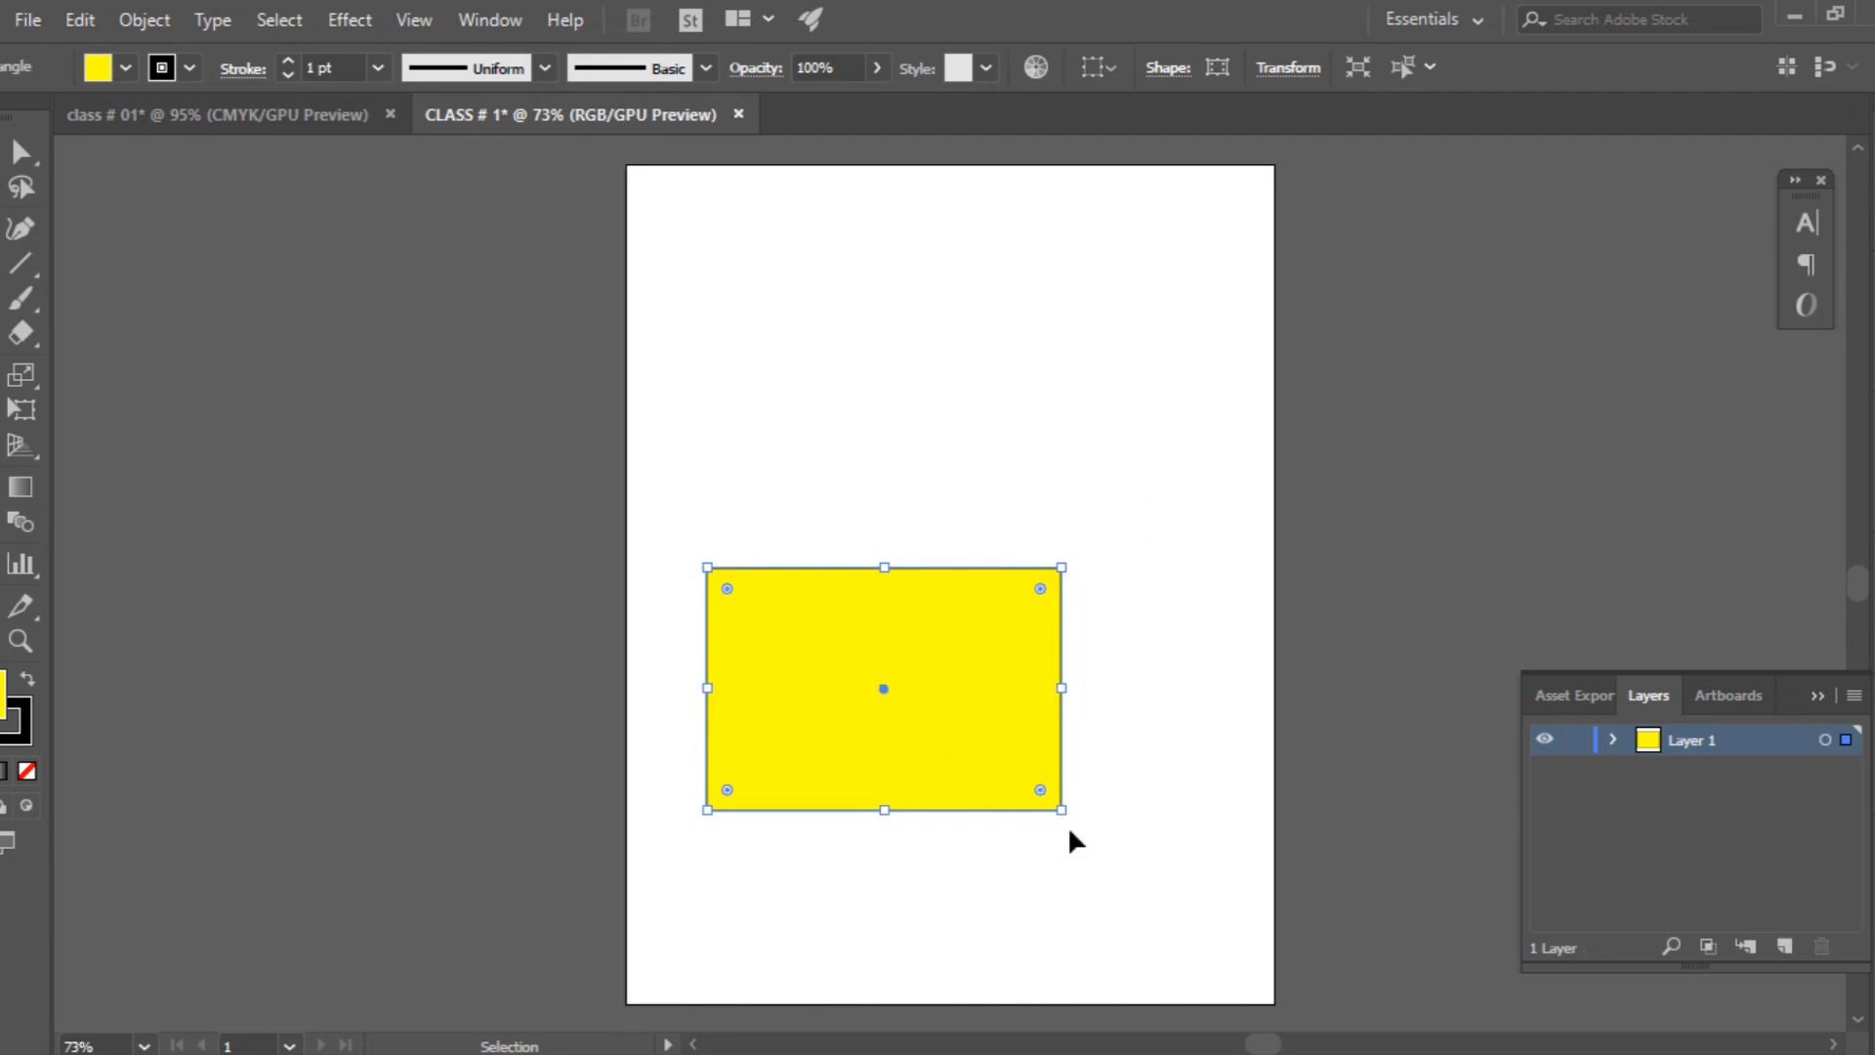
# Step: Shrink the yellow rectangle from its corner and place one copy flush above it and another flush against its right side
pyautogui.moveTo(1062, 811); pyautogui.dragTo(941, 740)
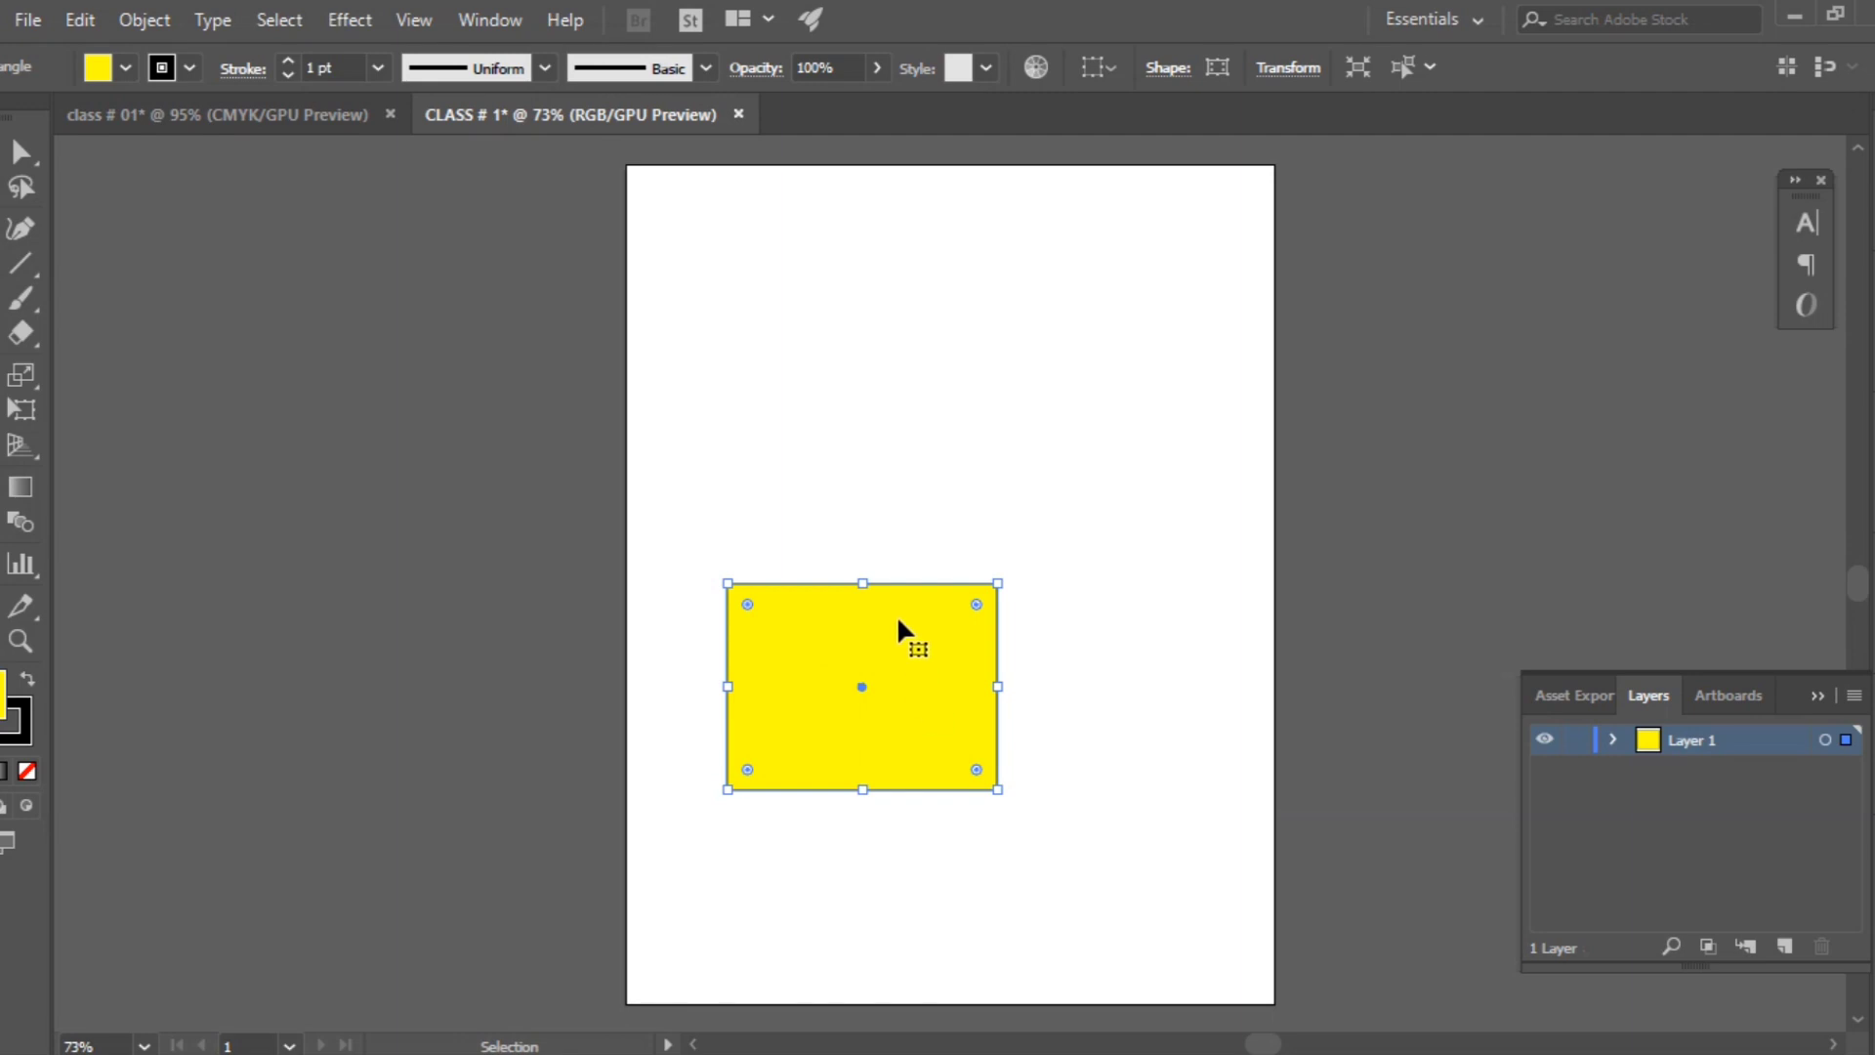
pyautogui.moveTo(911, 711); pyautogui.dragTo(909, 505)
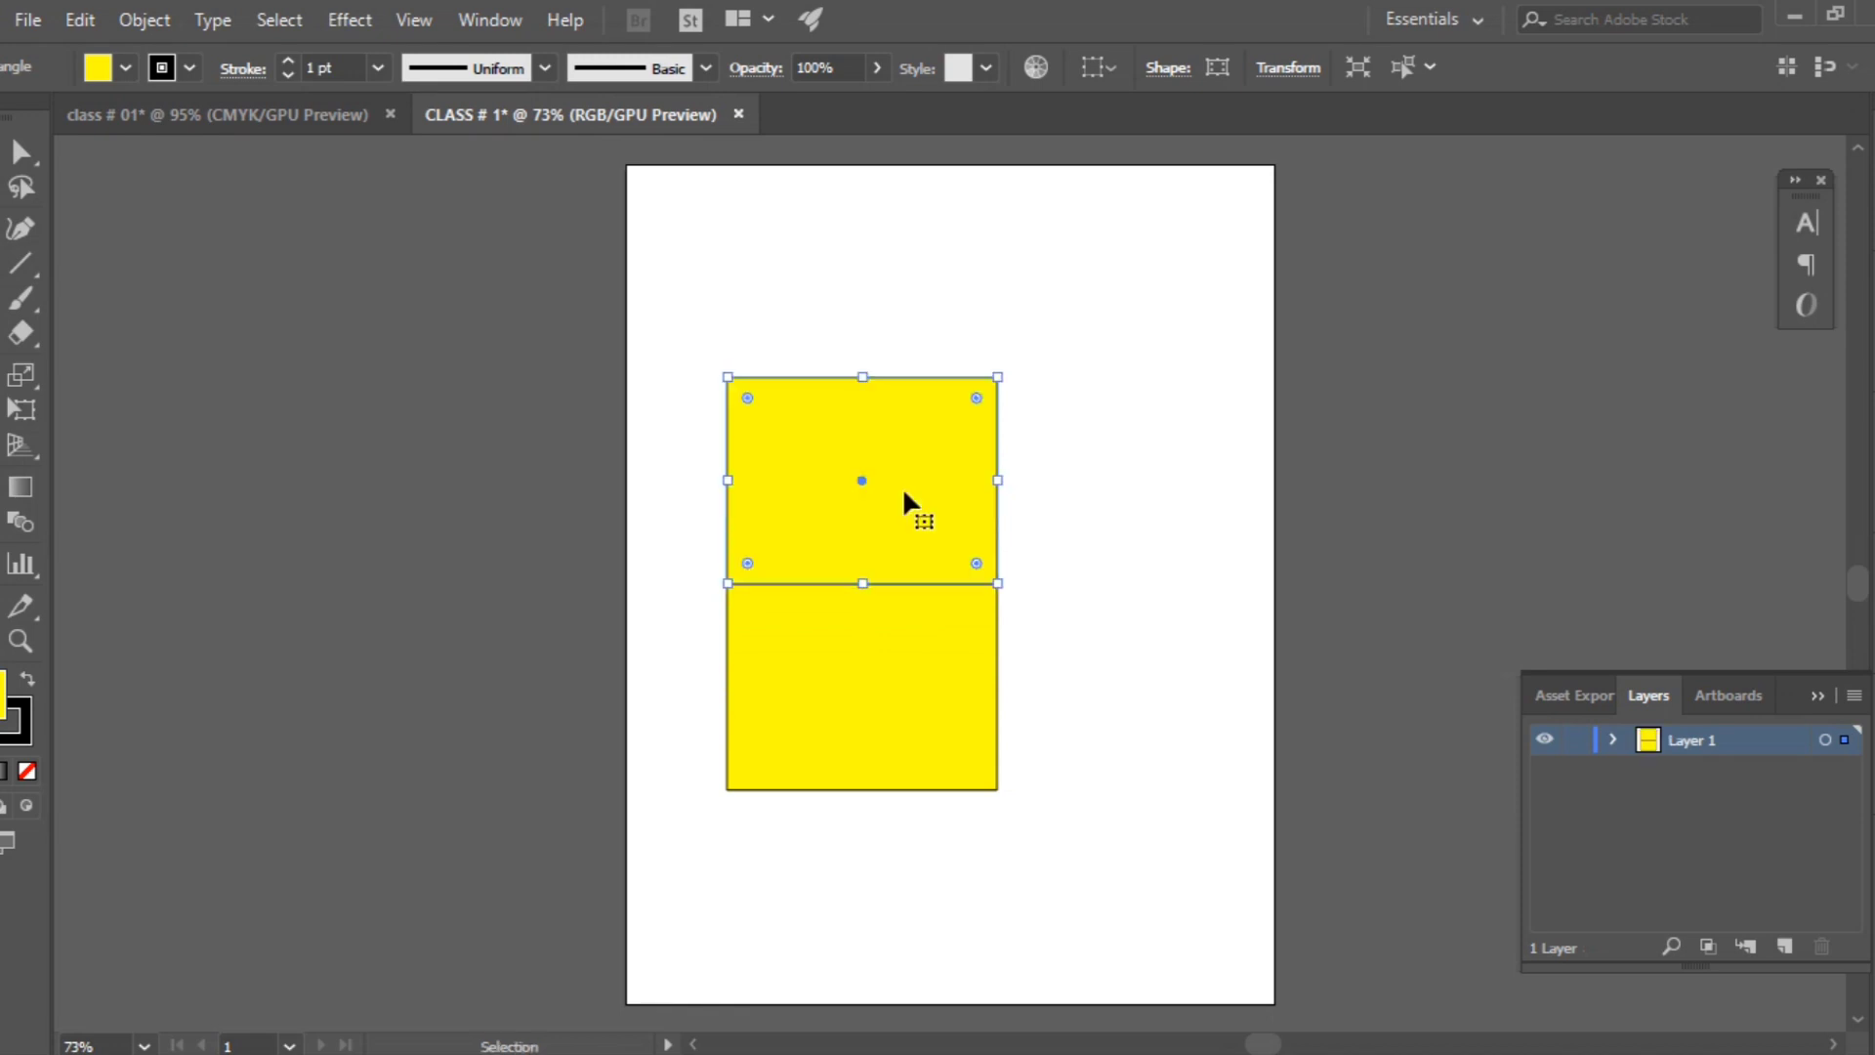
pyautogui.moveTo(933, 711); pyautogui.dragTo(1204, 721)
# Step: Select the upper rectangle, activate the Direct Selection tool and check the tool list in the class # 01 document
pyautogui.click(1084, 528)
pyautogui.click(903, 457)
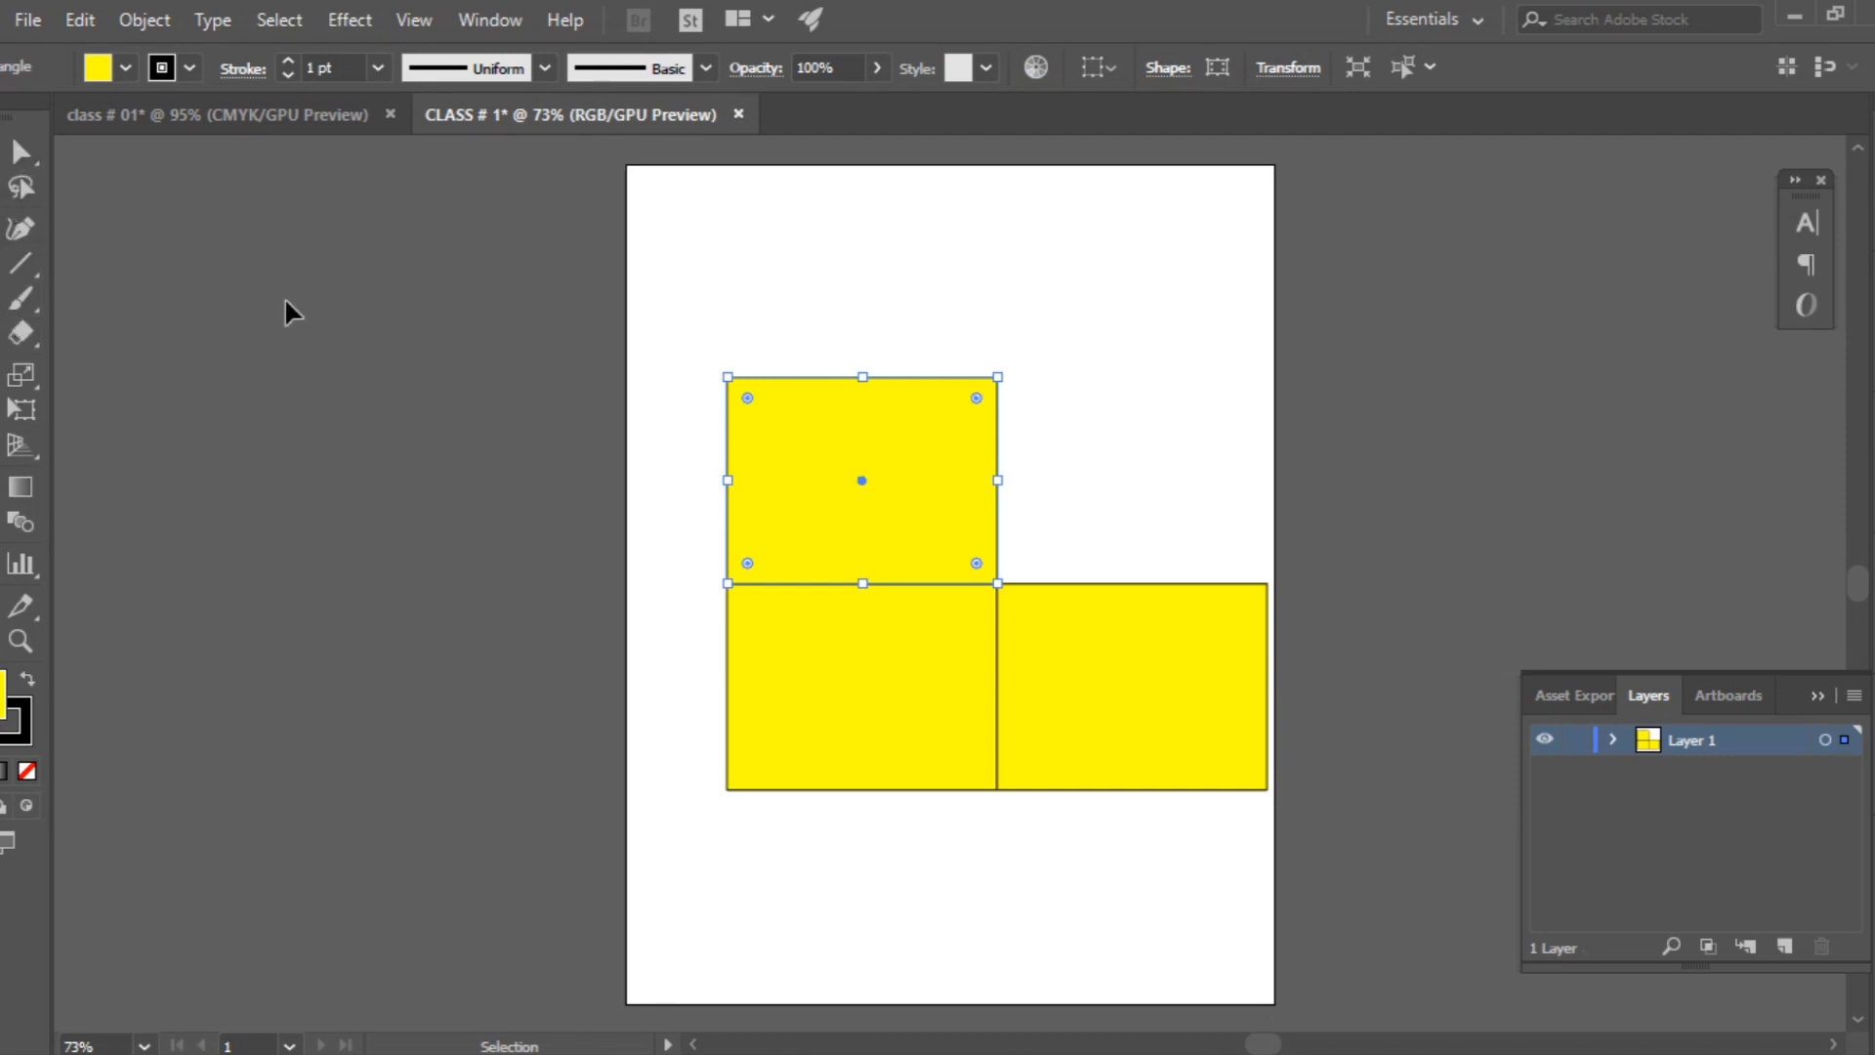
pyautogui.click(20, 157)
pyautogui.click(197, 115)
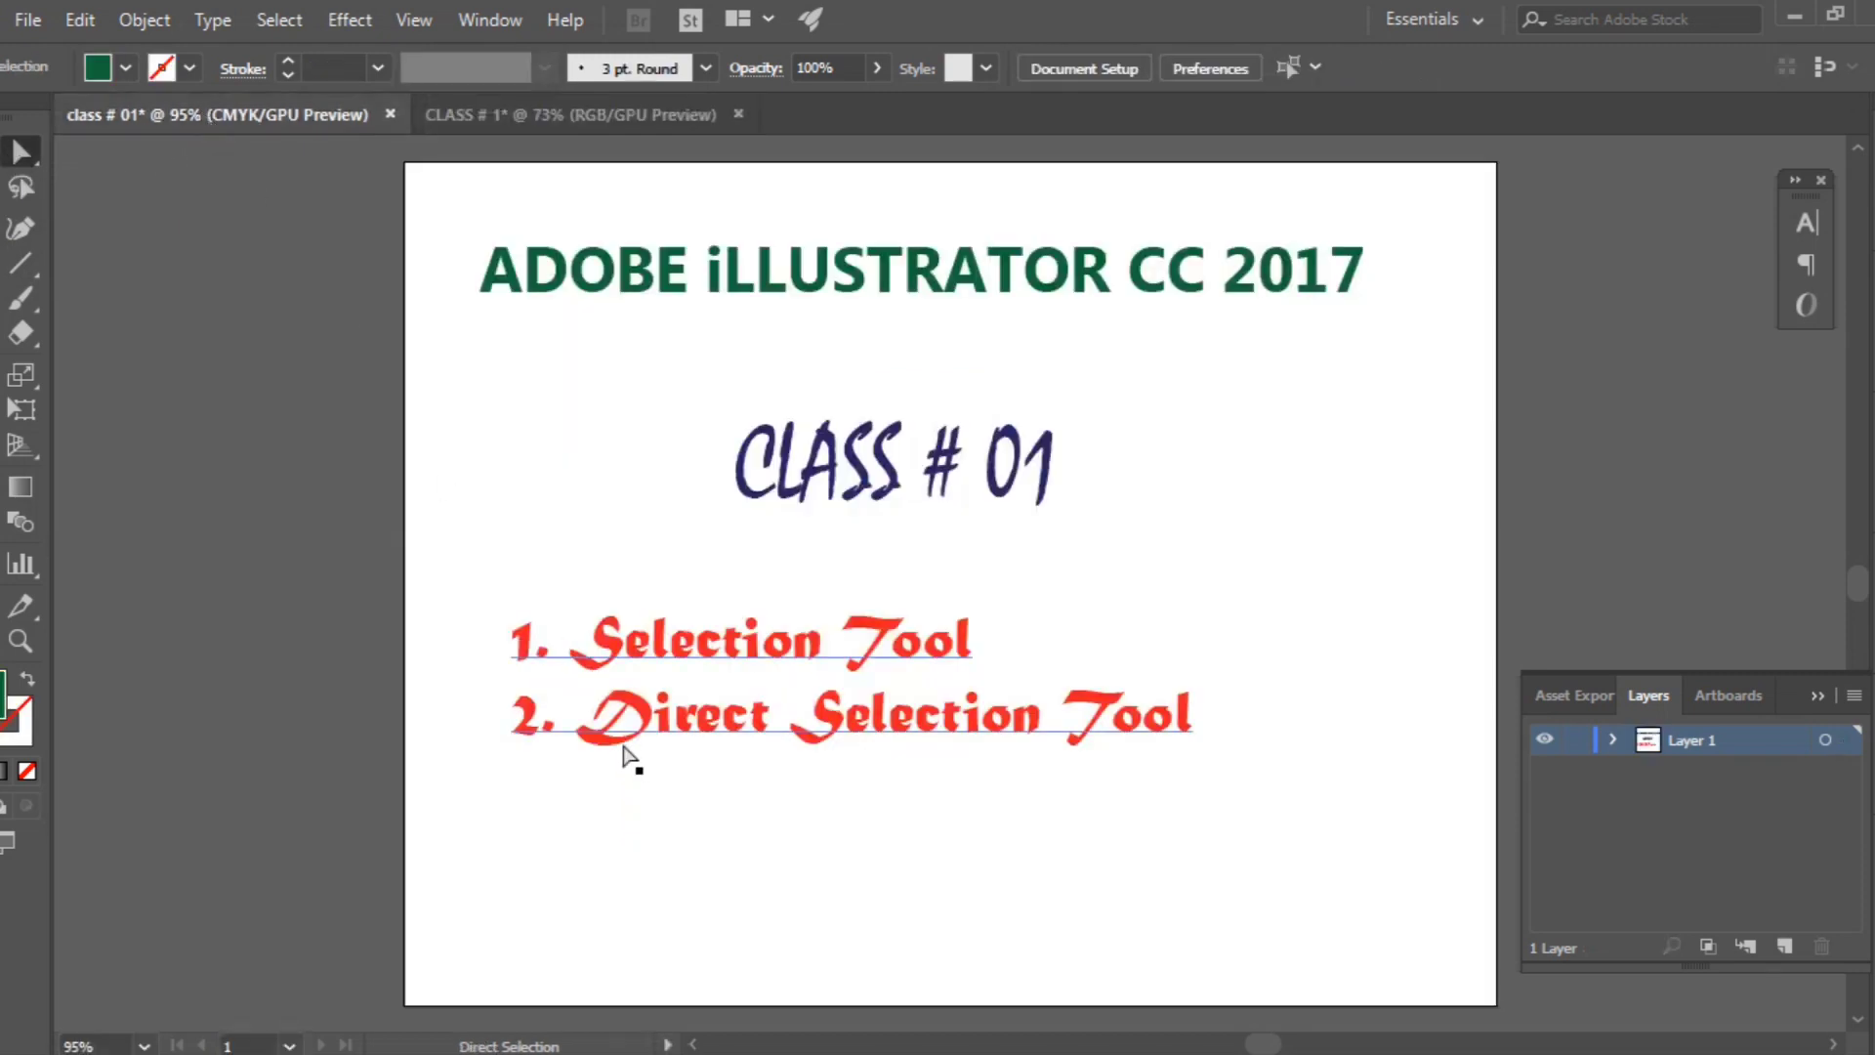
pyautogui.click(612, 117)
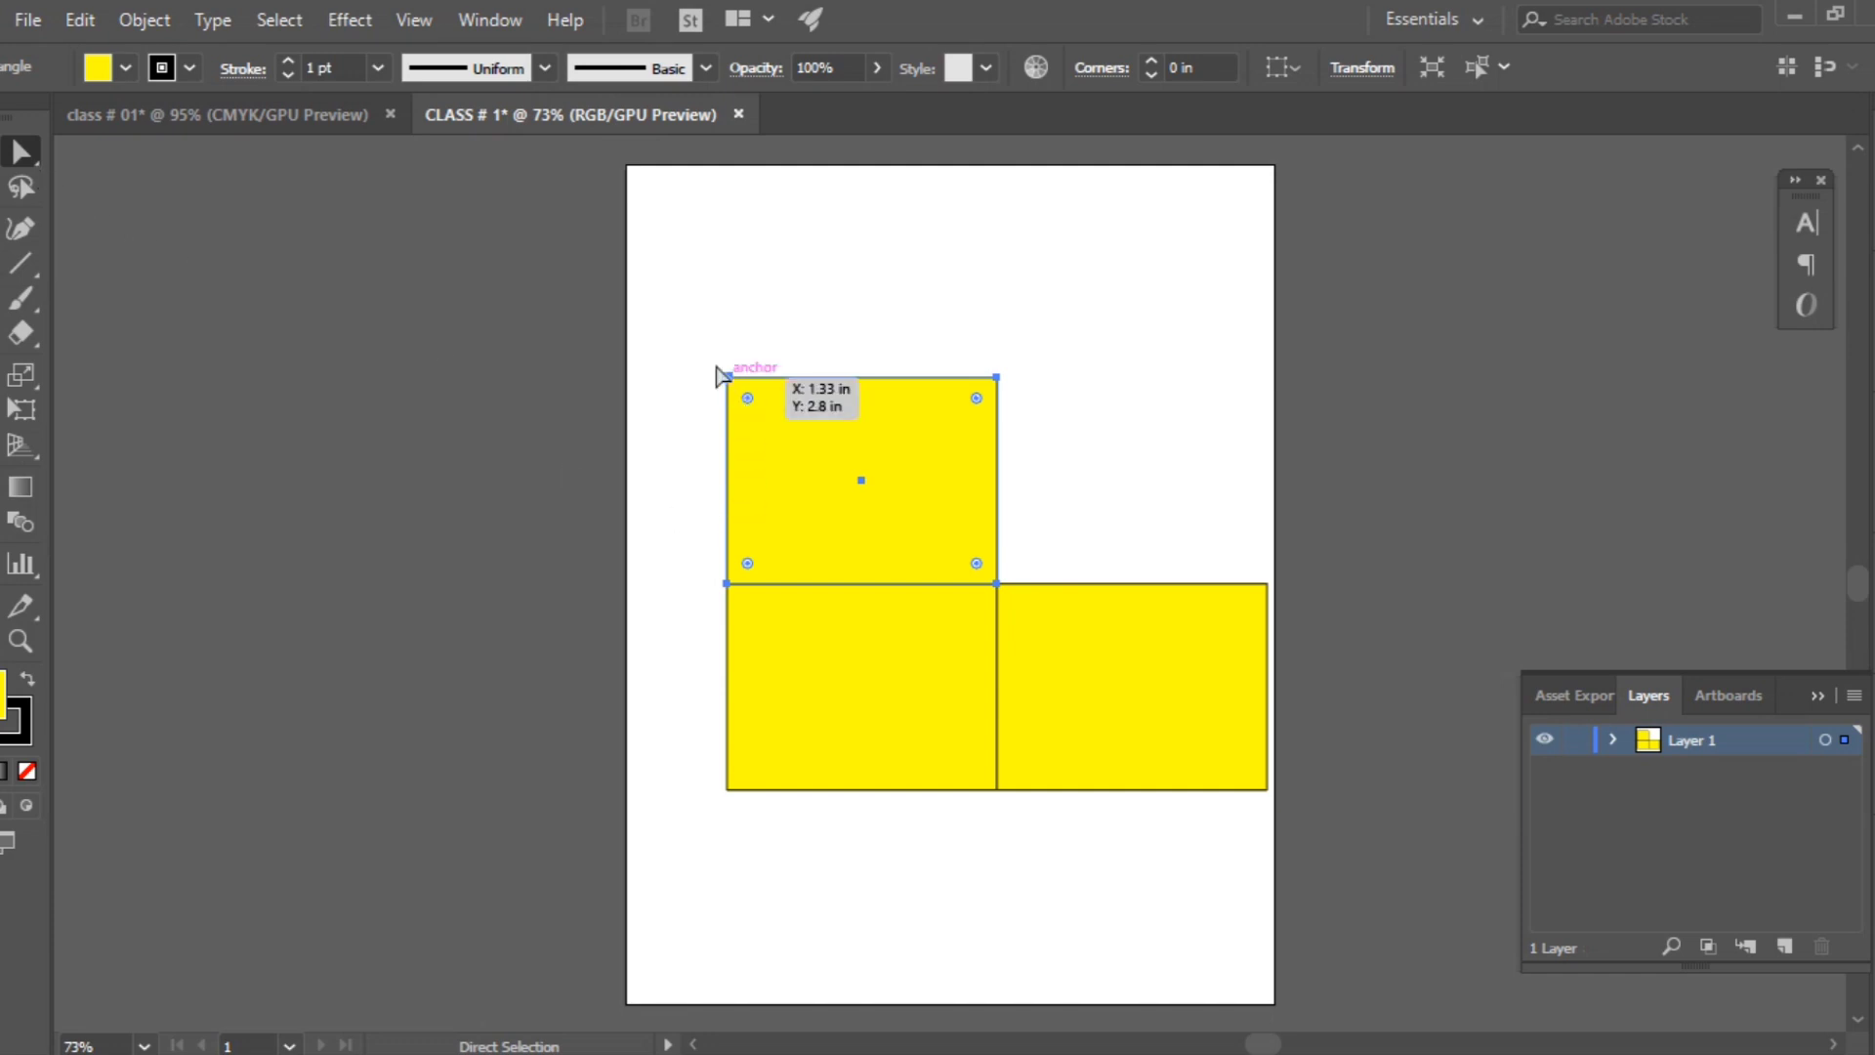
# Step: Try pulling only the upper rectangle's top-left anchor point inward, undo the change and deselect
pyautogui.moveTo(675, 342); pyautogui.dragTo(801, 445)
pyautogui.moveTo(727, 379); pyautogui.dragTo(759, 435)
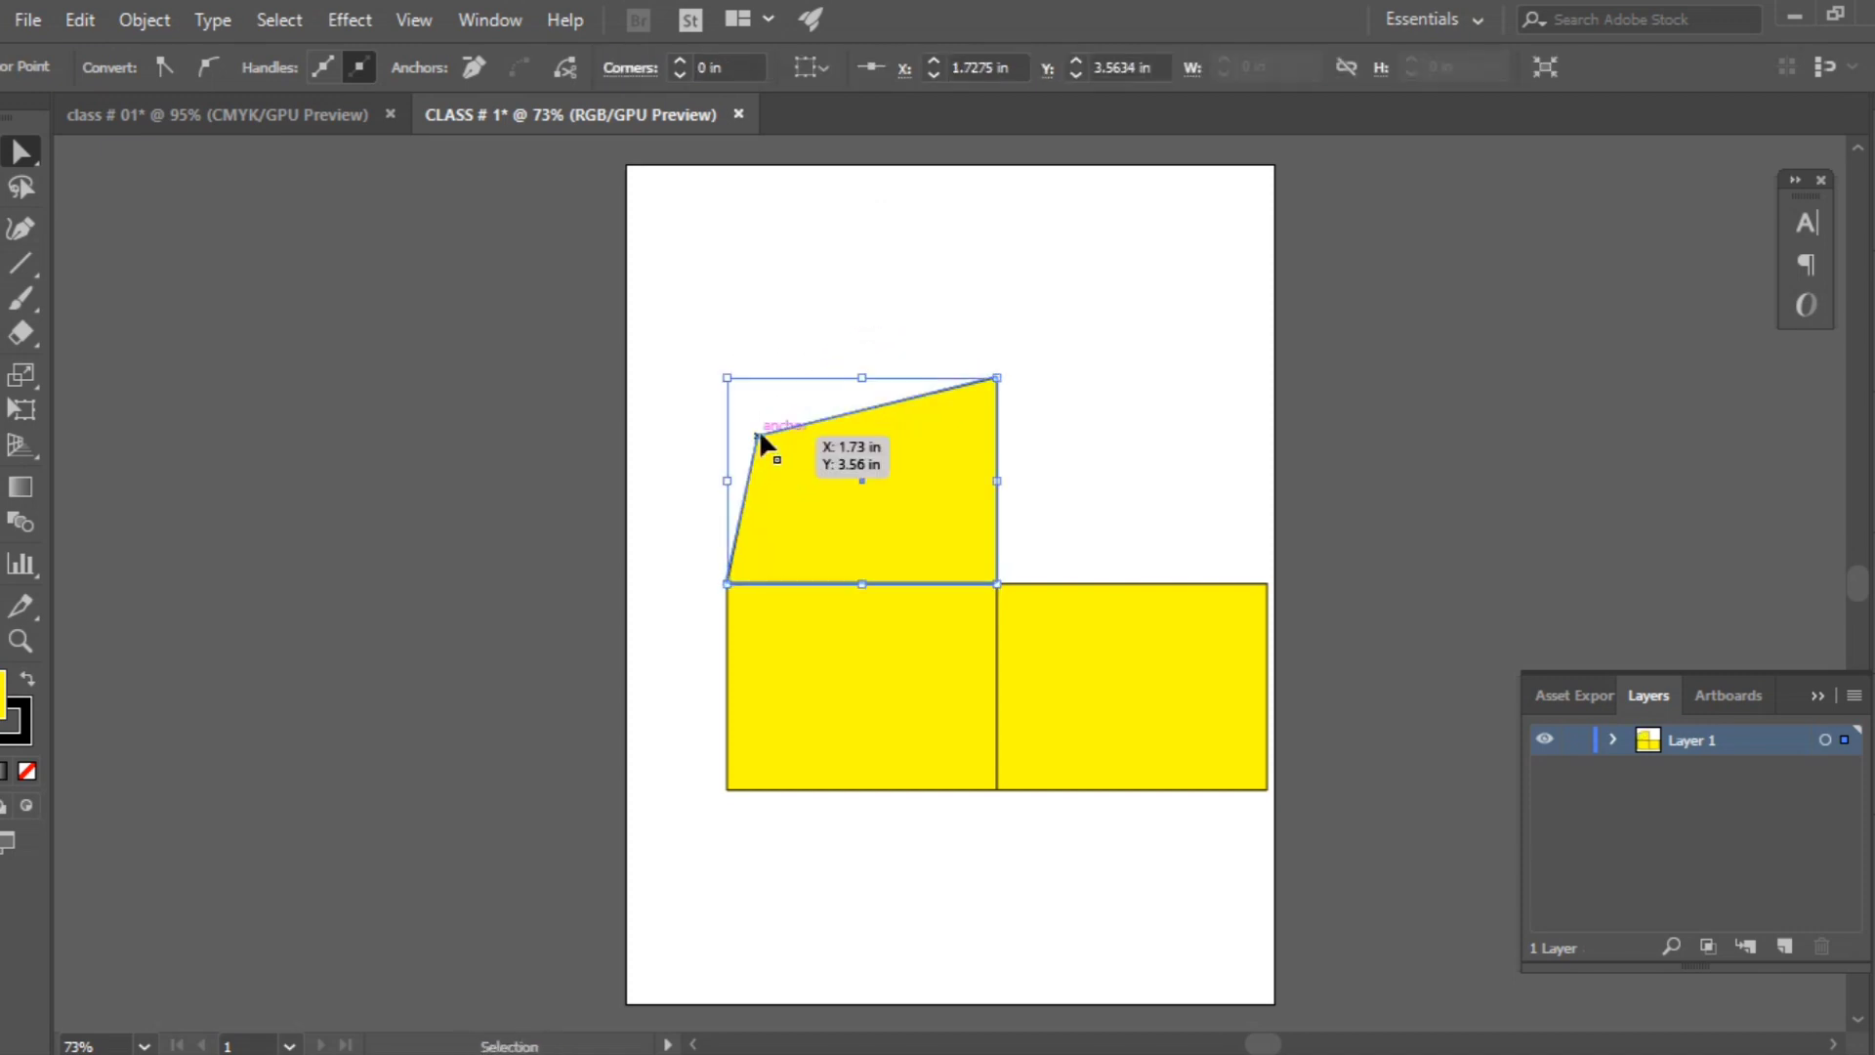
pyautogui.hotkey('ctrl', 'z')
pyautogui.hotkey('ctrl', 'z')
pyautogui.hotkey('ctrl', 'z')
pyautogui.hotkey('ctrl', 'z')
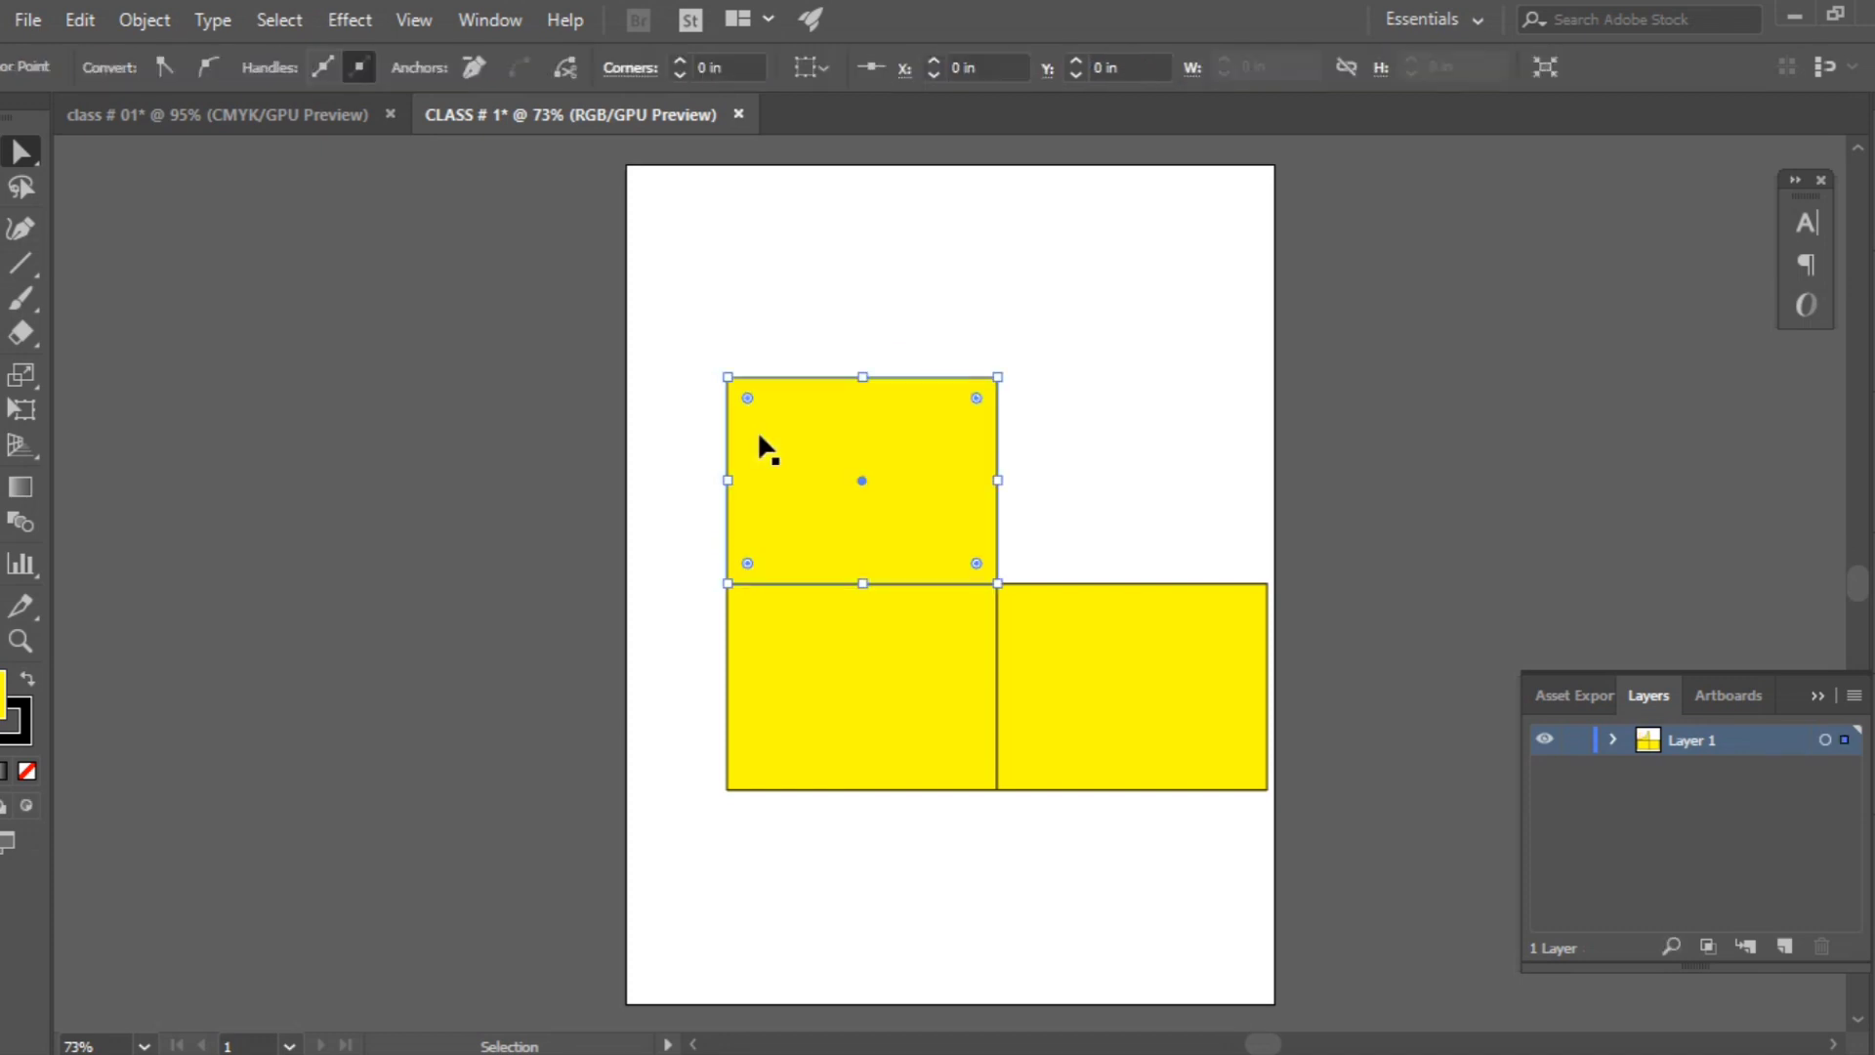
pyautogui.click(827, 334)
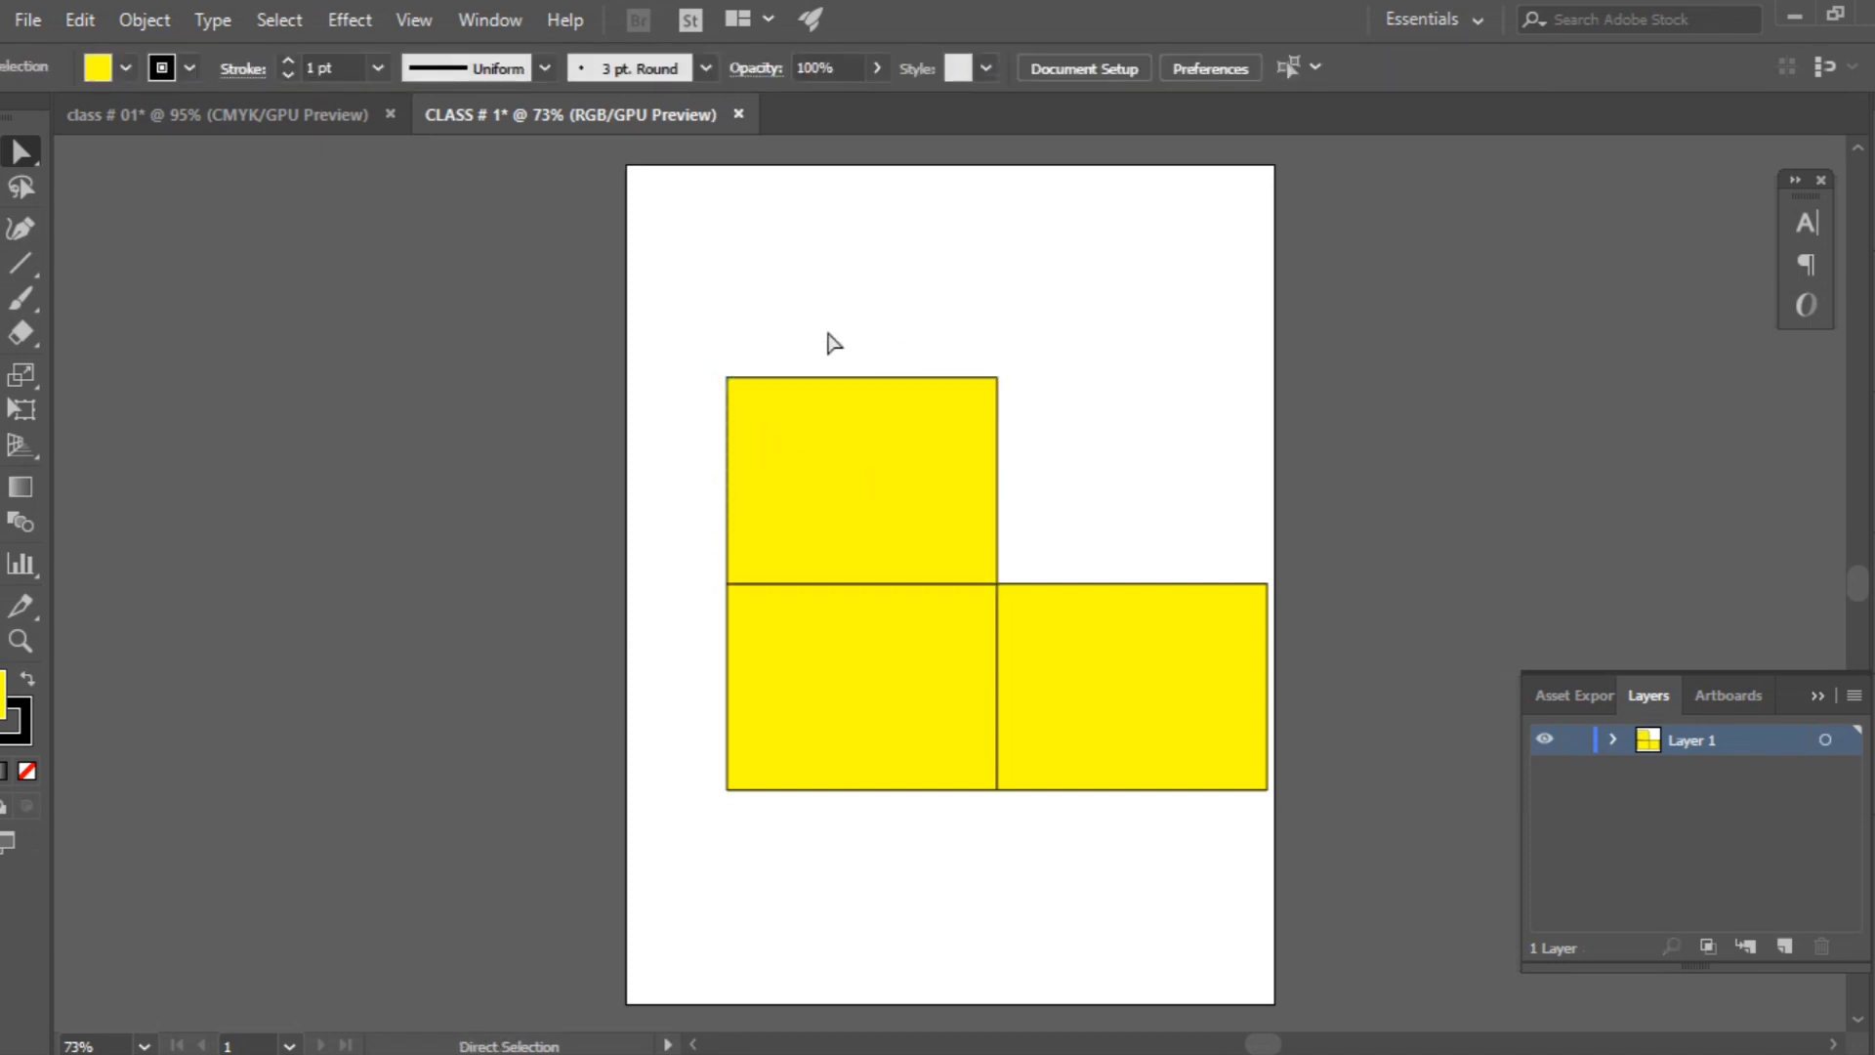
# Step: Turn the upper rectangle into a thin slanted top face by moving its two upper anchor points together, down and slightly right
pyautogui.click(835, 485)
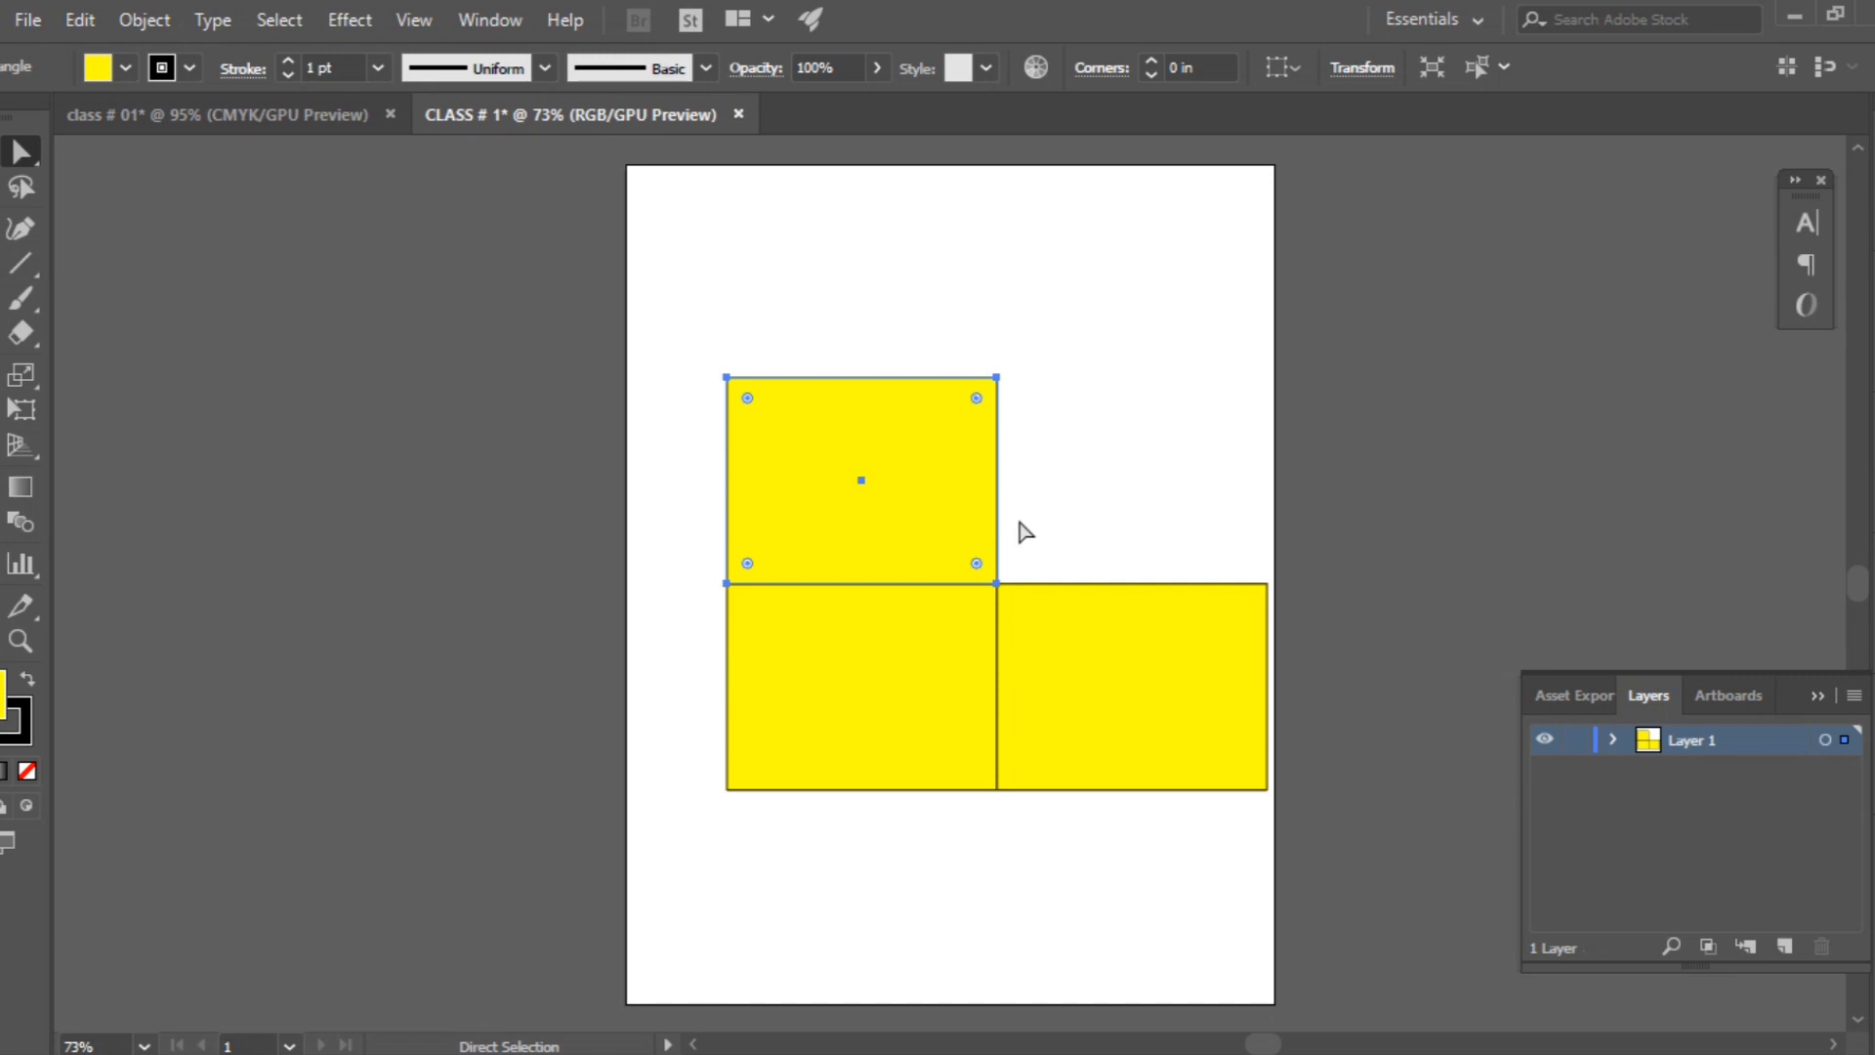
pyautogui.click(694, 379)
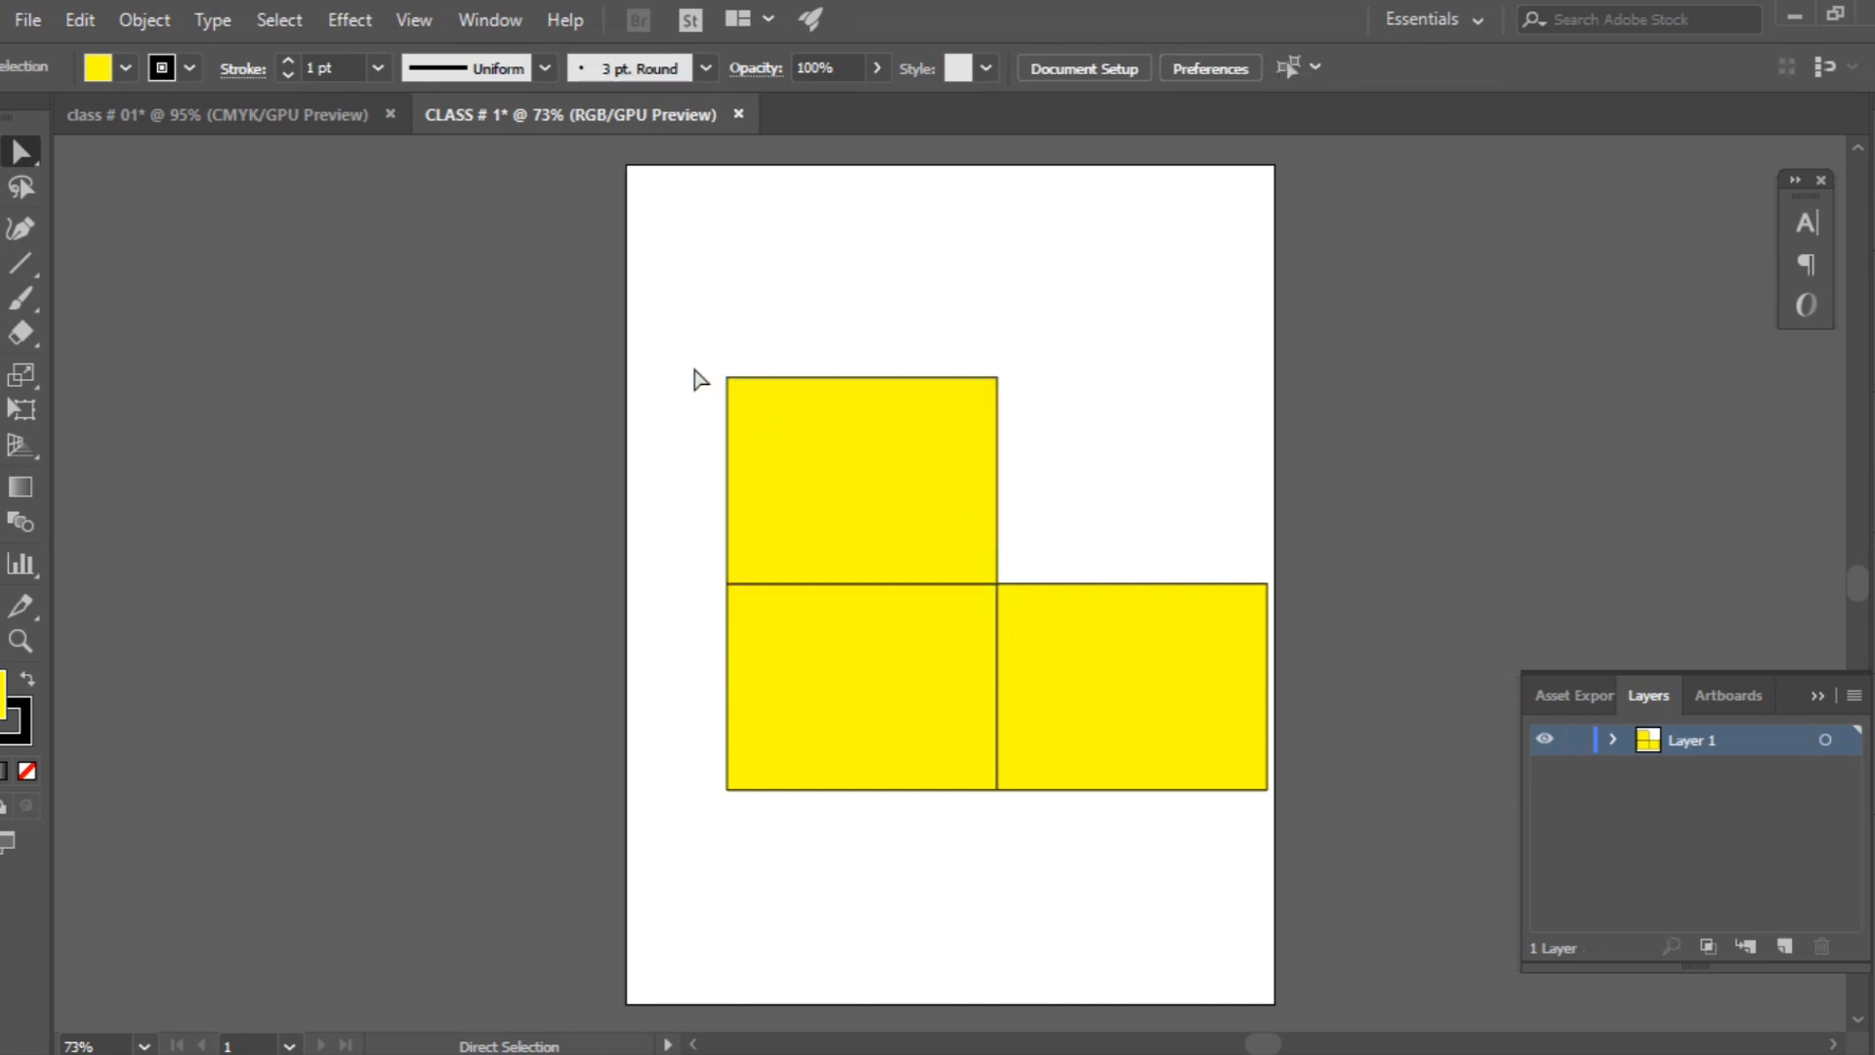
pyautogui.click(787, 452)
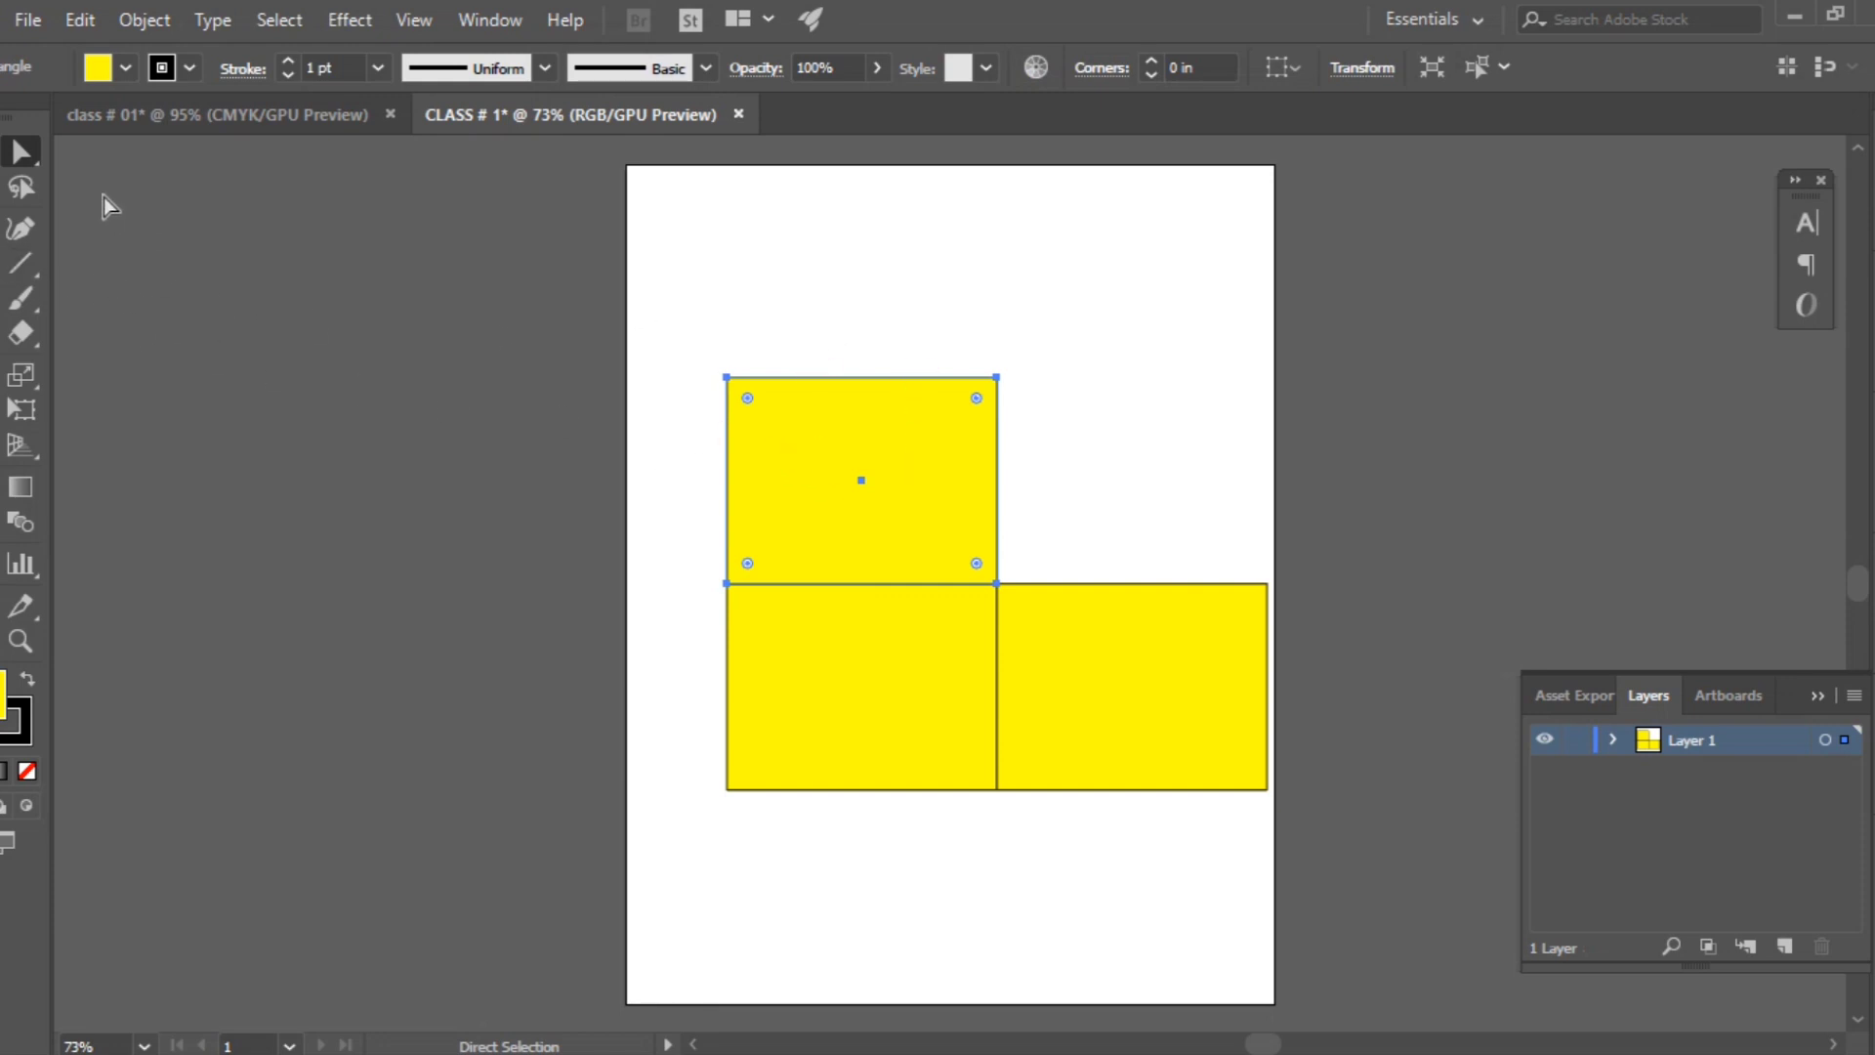
pyautogui.moveTo(692, 332); pyautogui.dragTo(740, 430)
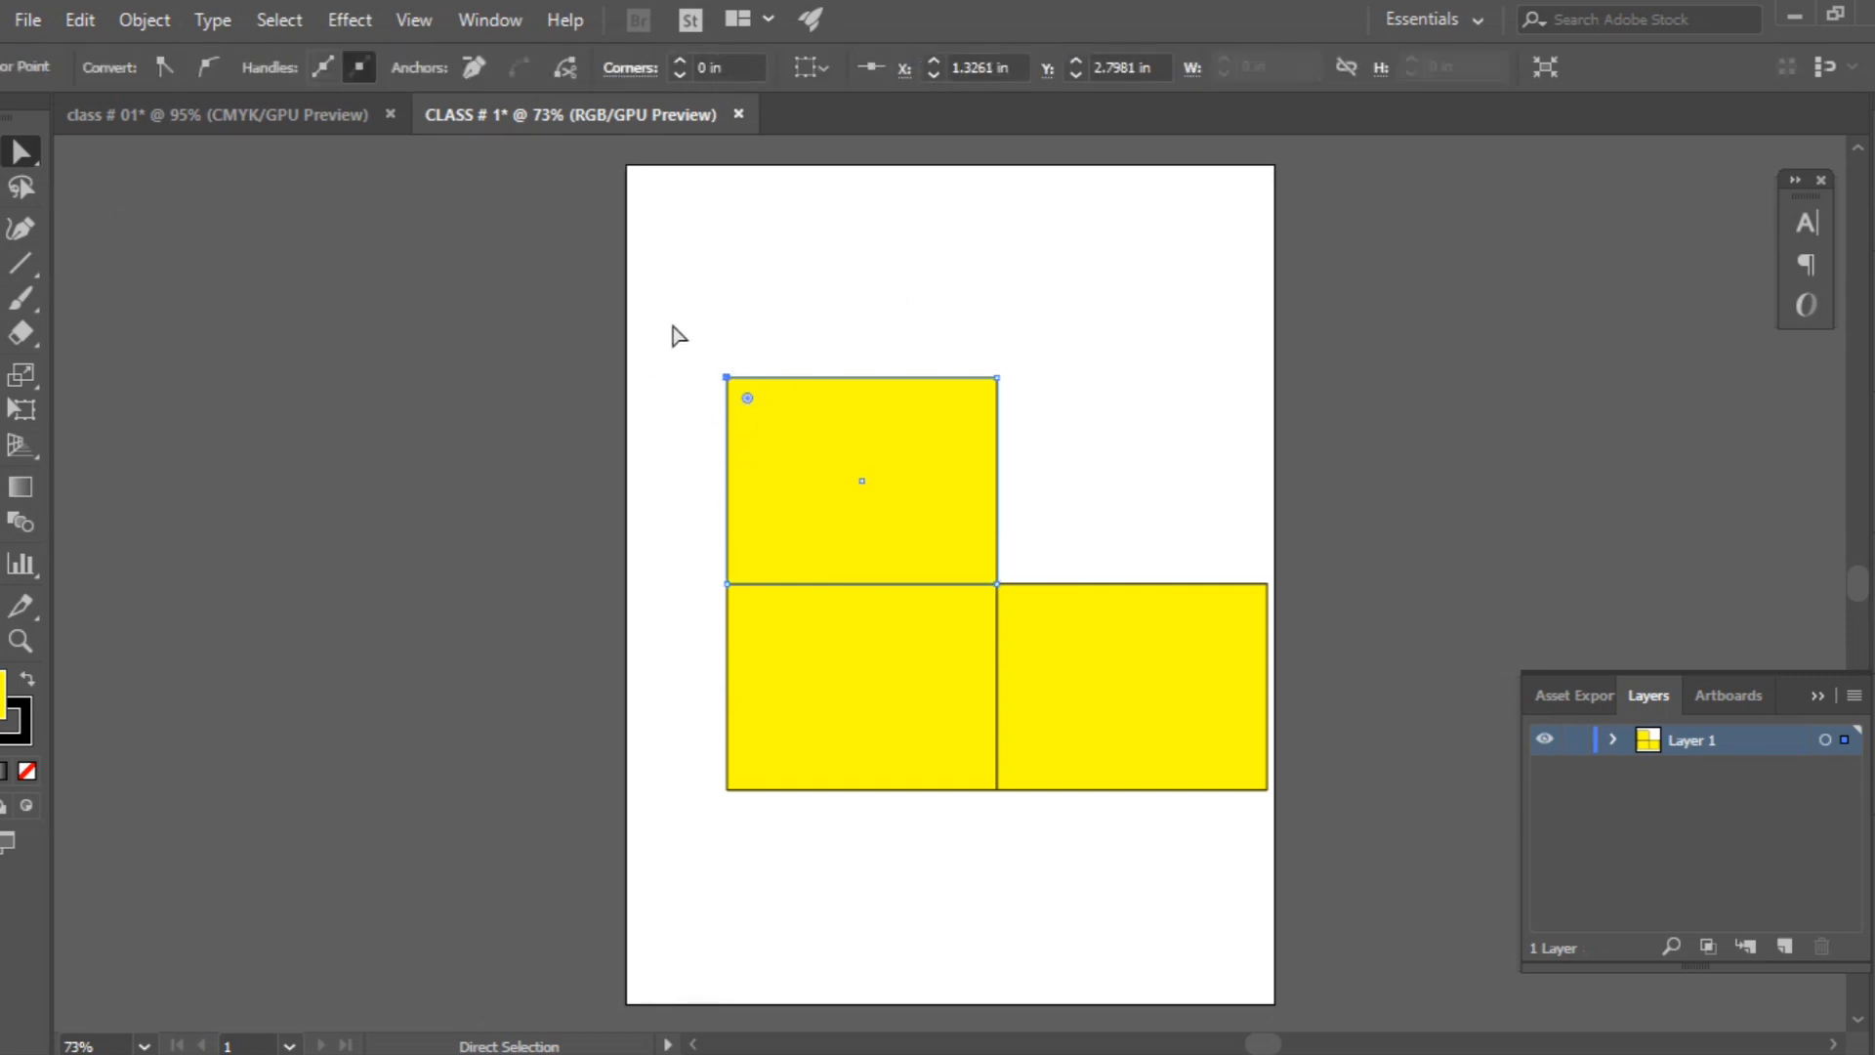
pyautogui.moveTo(680, 318); pyautogui.dragTo(1043, 432)
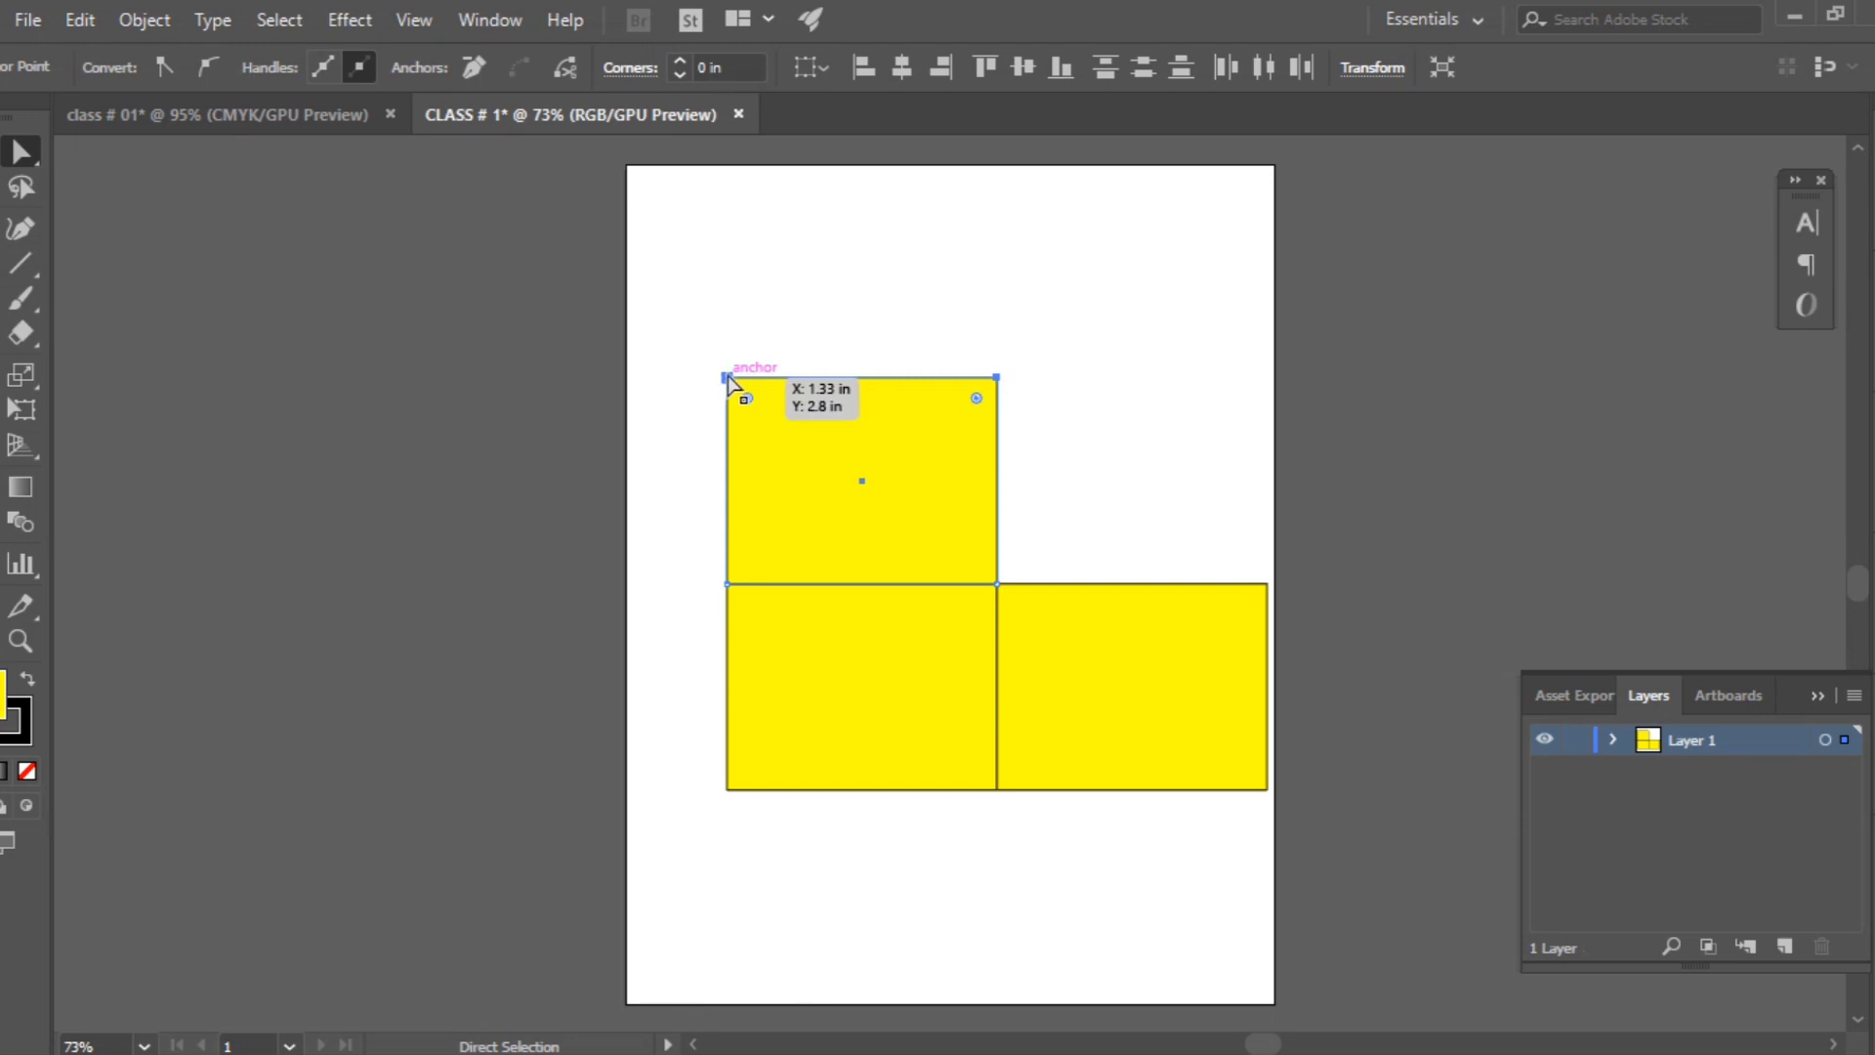
pyautogui.moveTo(727, 377); pyautogui.dragTo(778, 555)
# Step: Turn the right rectangle into a narrow side face by moving its two right anchor points to meet the top face's back corner
pyautogui.click(1181, 690)
pyautogui.moveTo(1216, 539); pyautogui.dragTo(1281, 811)
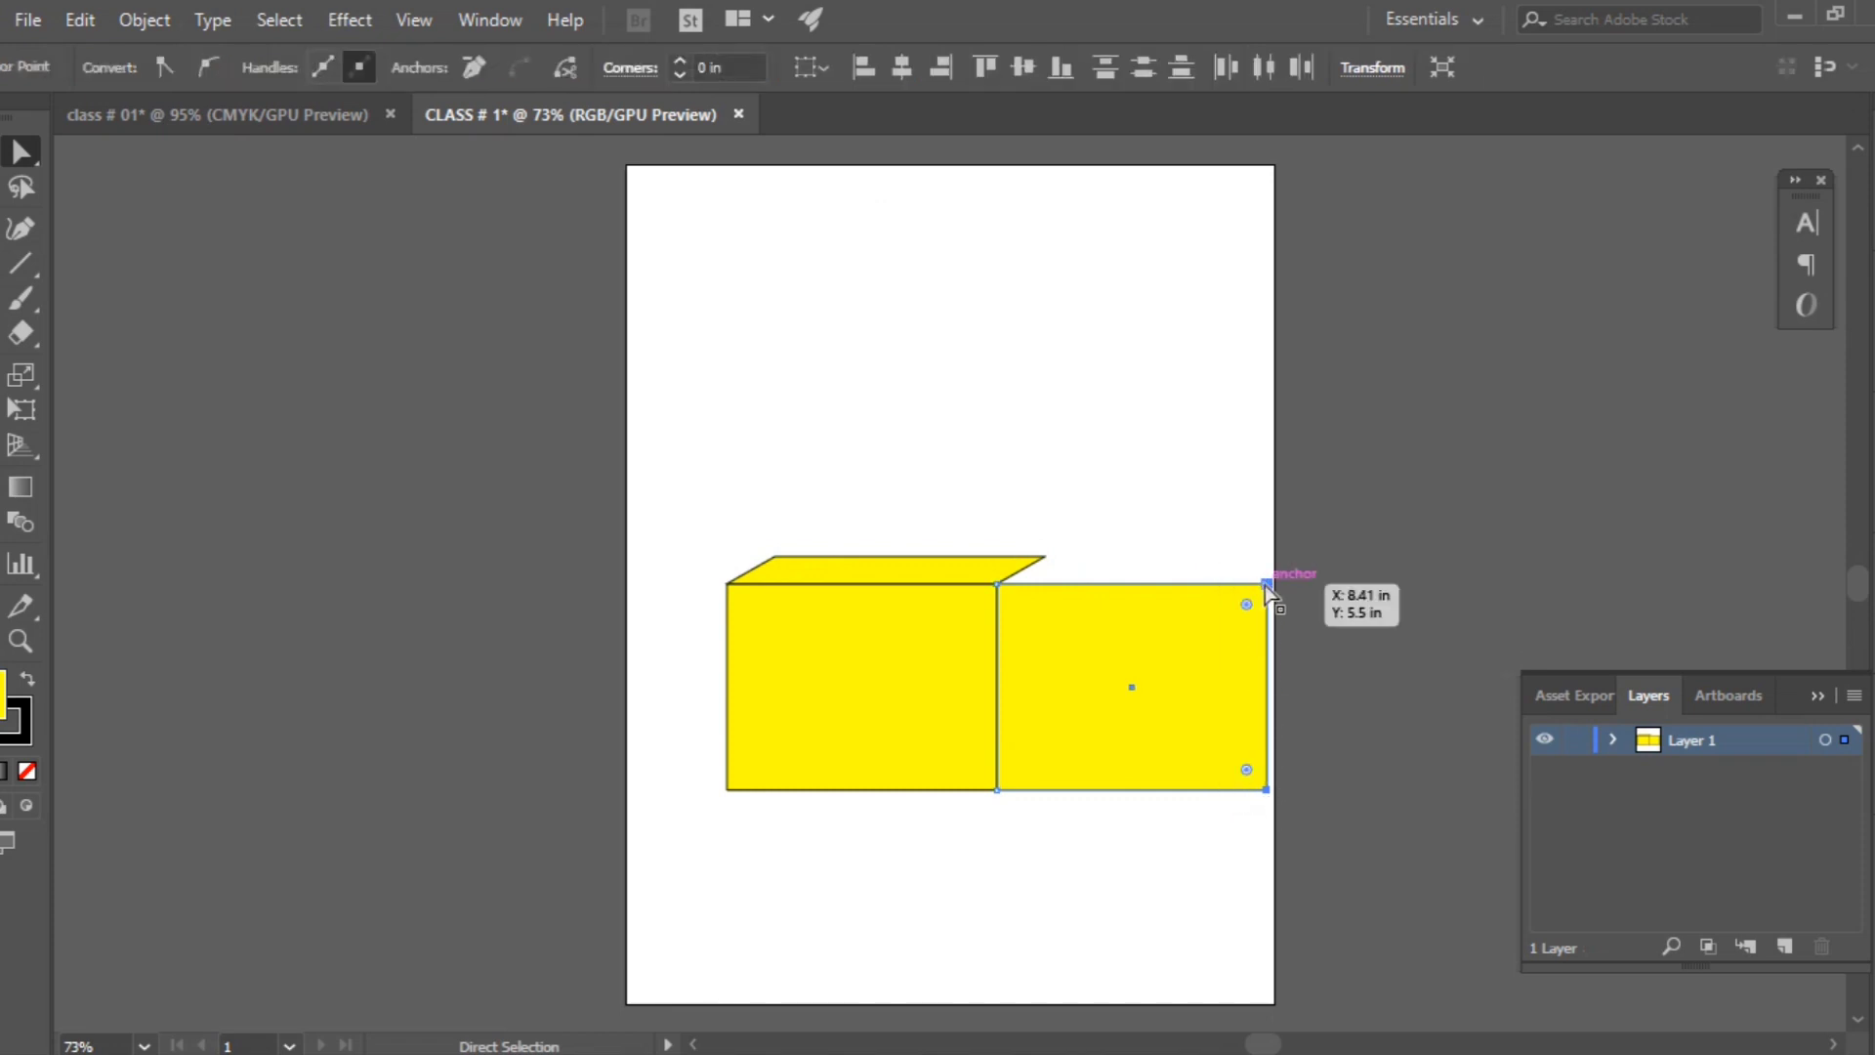
pyautogui.moveTo(1266, 584); pyautogui.dragTo(1045, 559)
pyautogui.click(1131, 537)
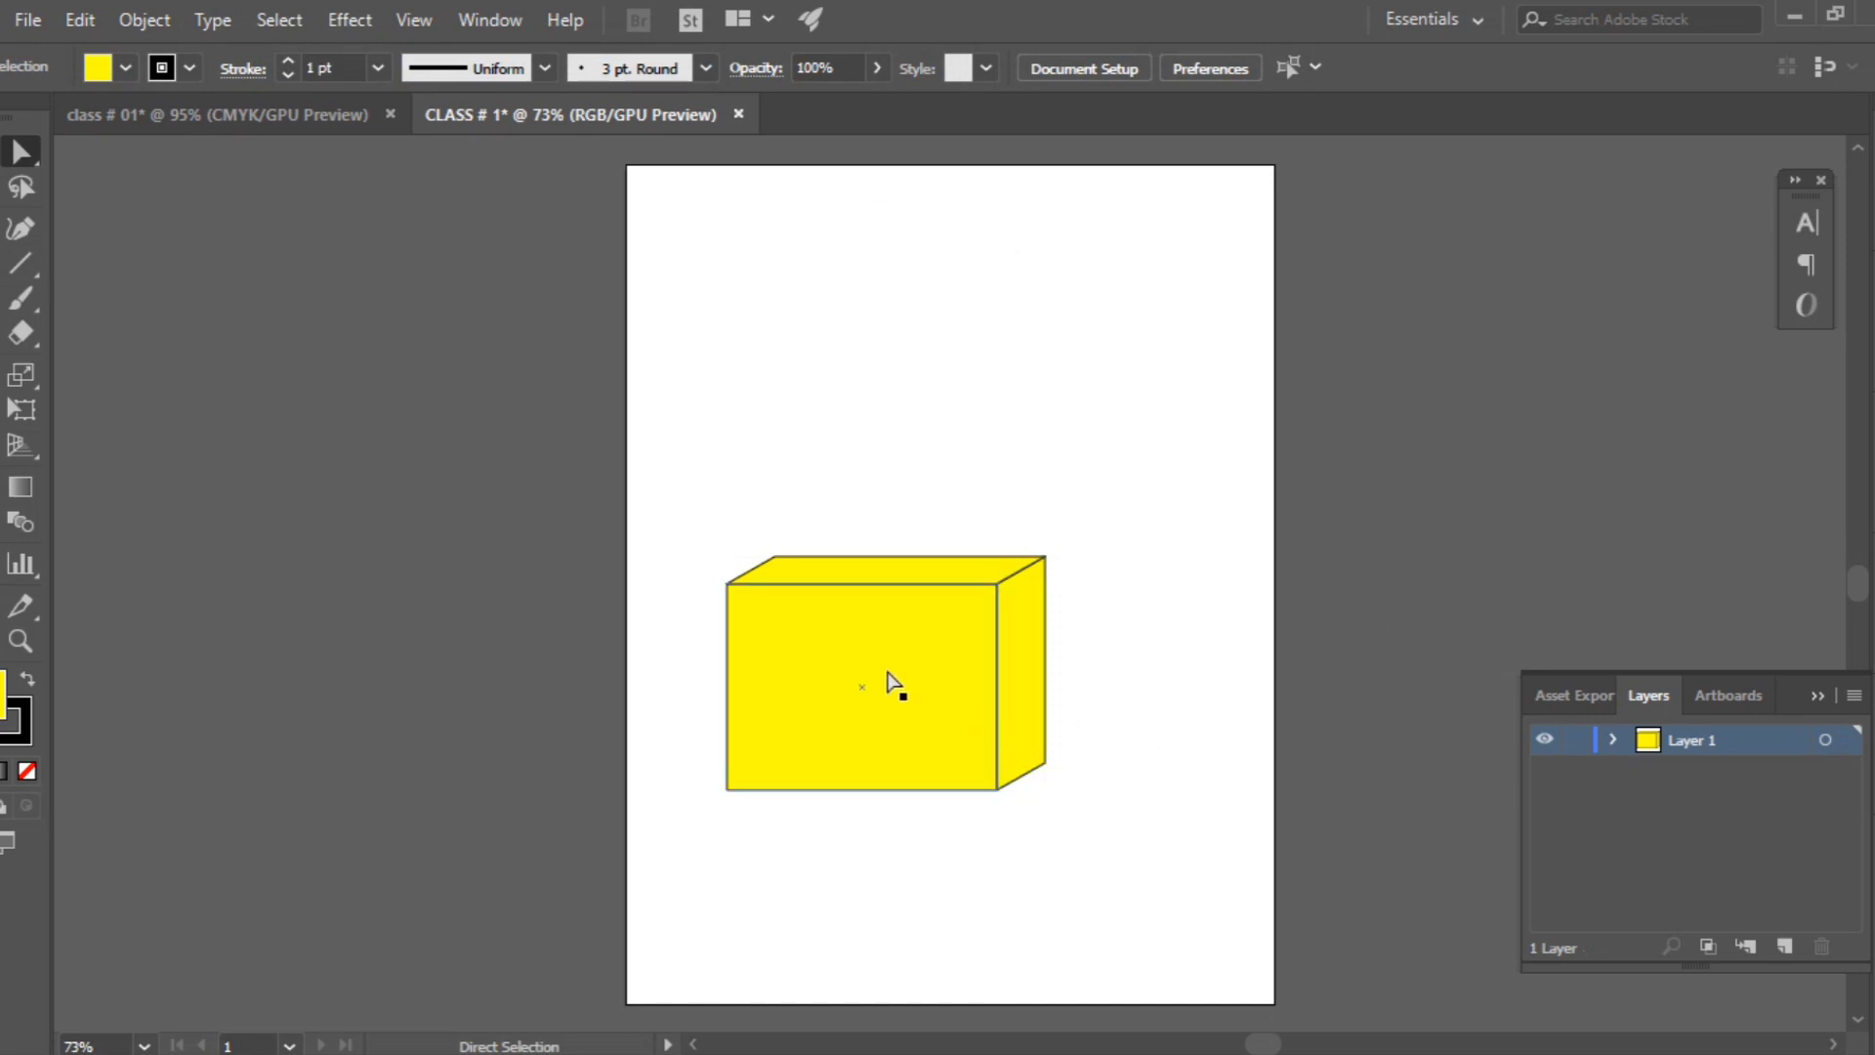
# Step: Move the box's front, side and top faces apart individually, and undo the moves
pyautogui.moveTo(697, 514); pyautogui.dragTo(787, 761)
pyautogui.click(983, 469)
pyautogui.moveTo(926, 676); pyautogui.dragTo(926, 882)
pyautogui.moveTo(1006, 684); pyautogui.dragTo(1112, 684)
pyautogui.moveTo(921, 577); pyautogui.dragTo(922, 426)
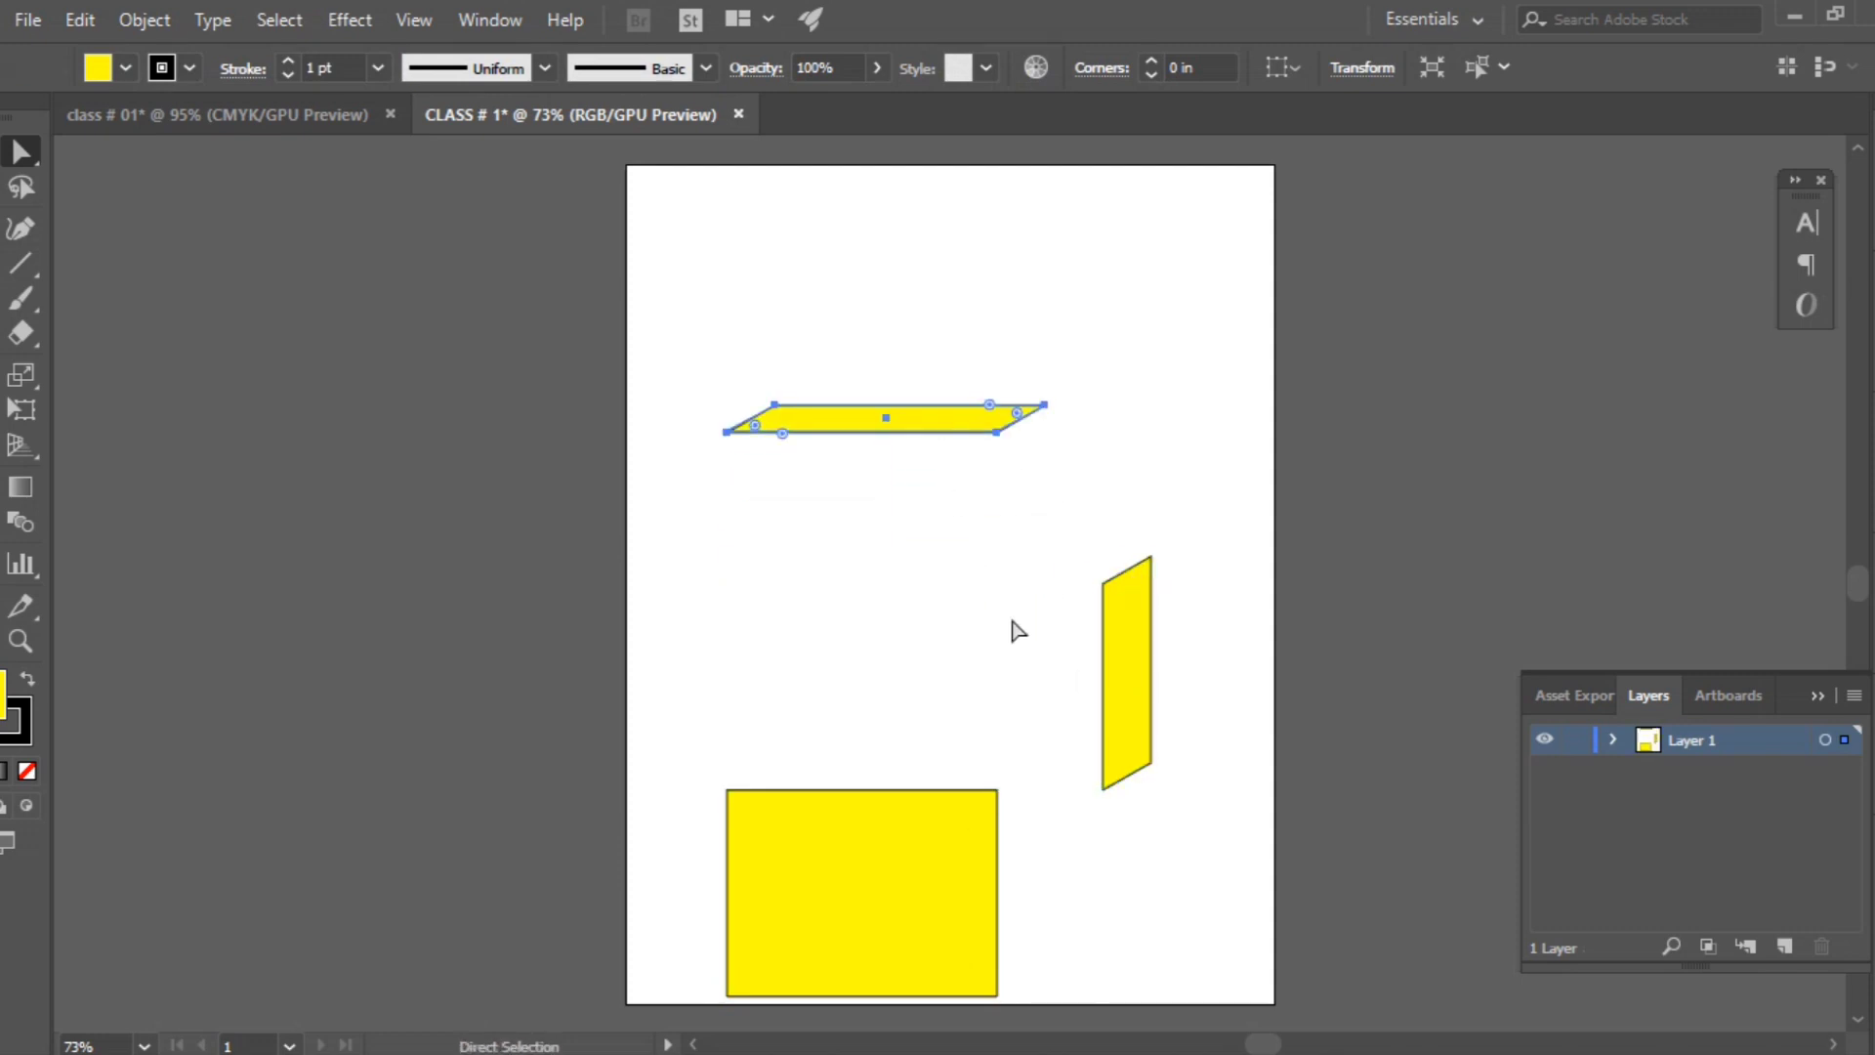
pyautogui.hotkey('ctrl', 'z')
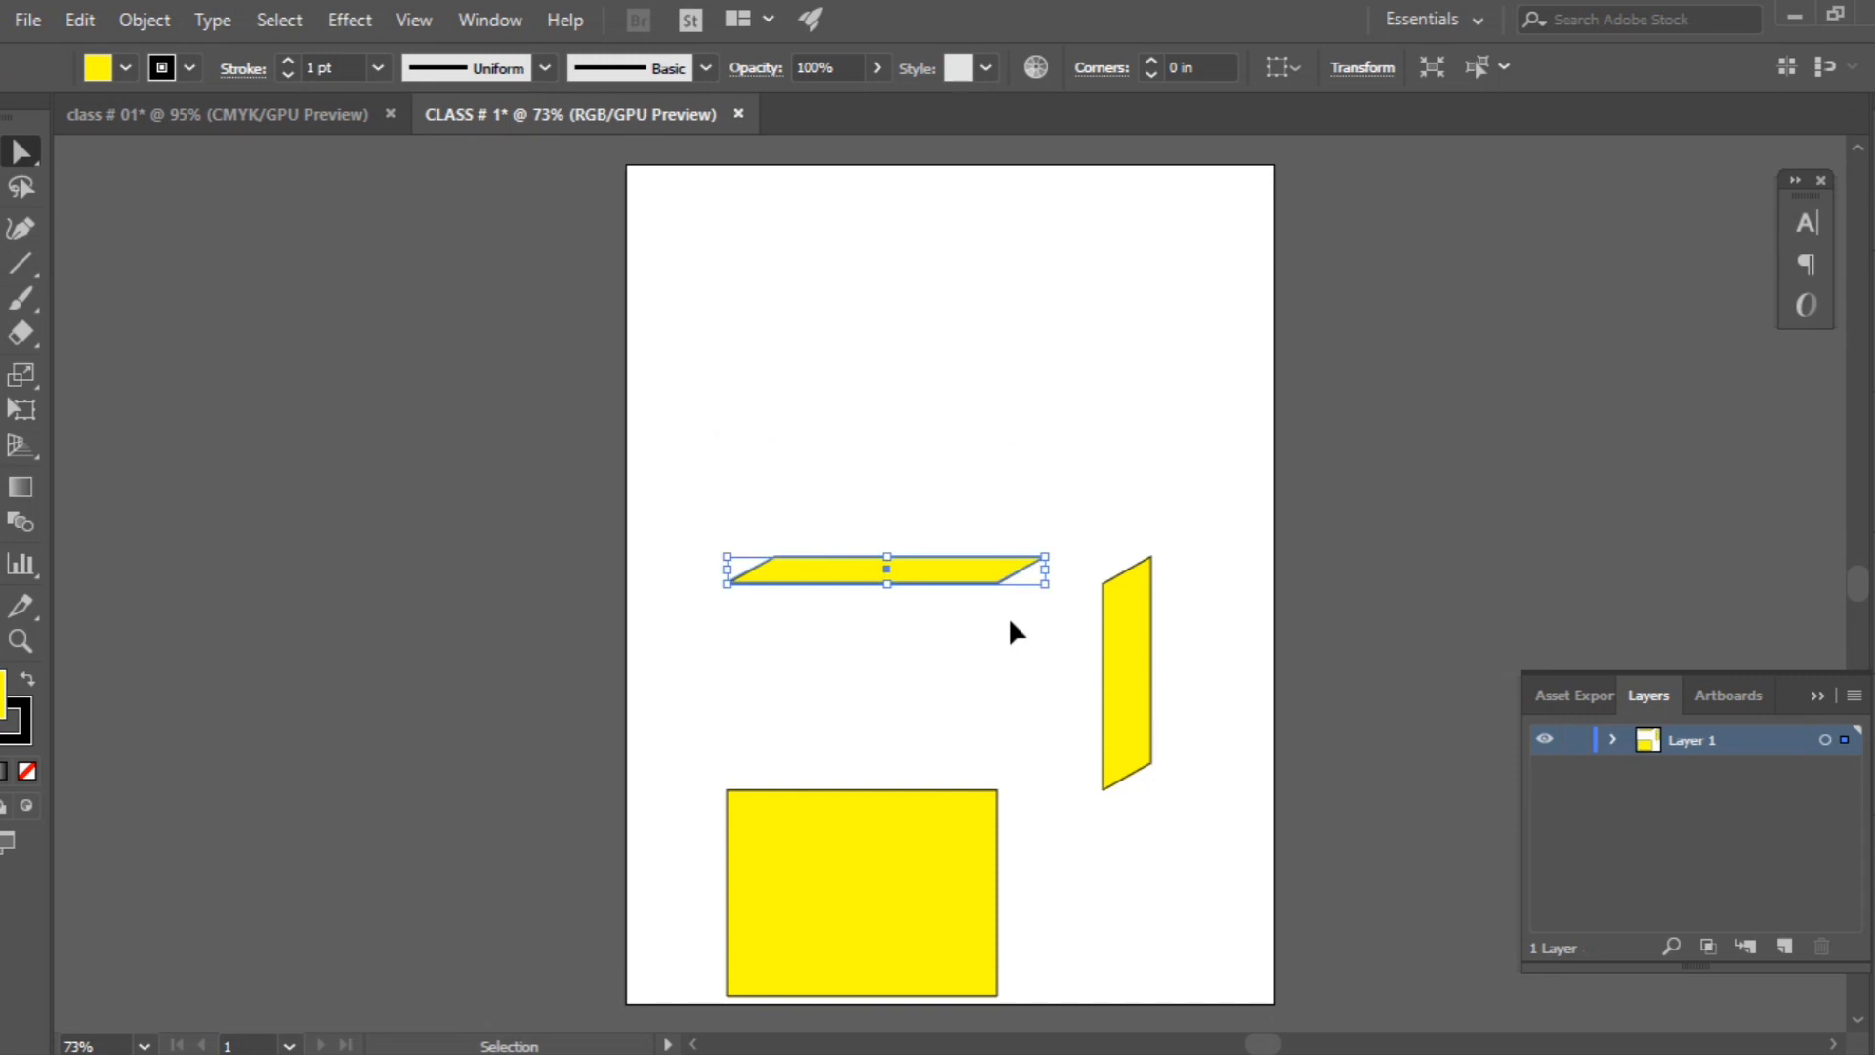
pyautogui.press('a')
pyautogui.press('v')
pyautogui.hotkey('ctrl', 'z')
pyautogui.hotkey('ctrl', 'z')
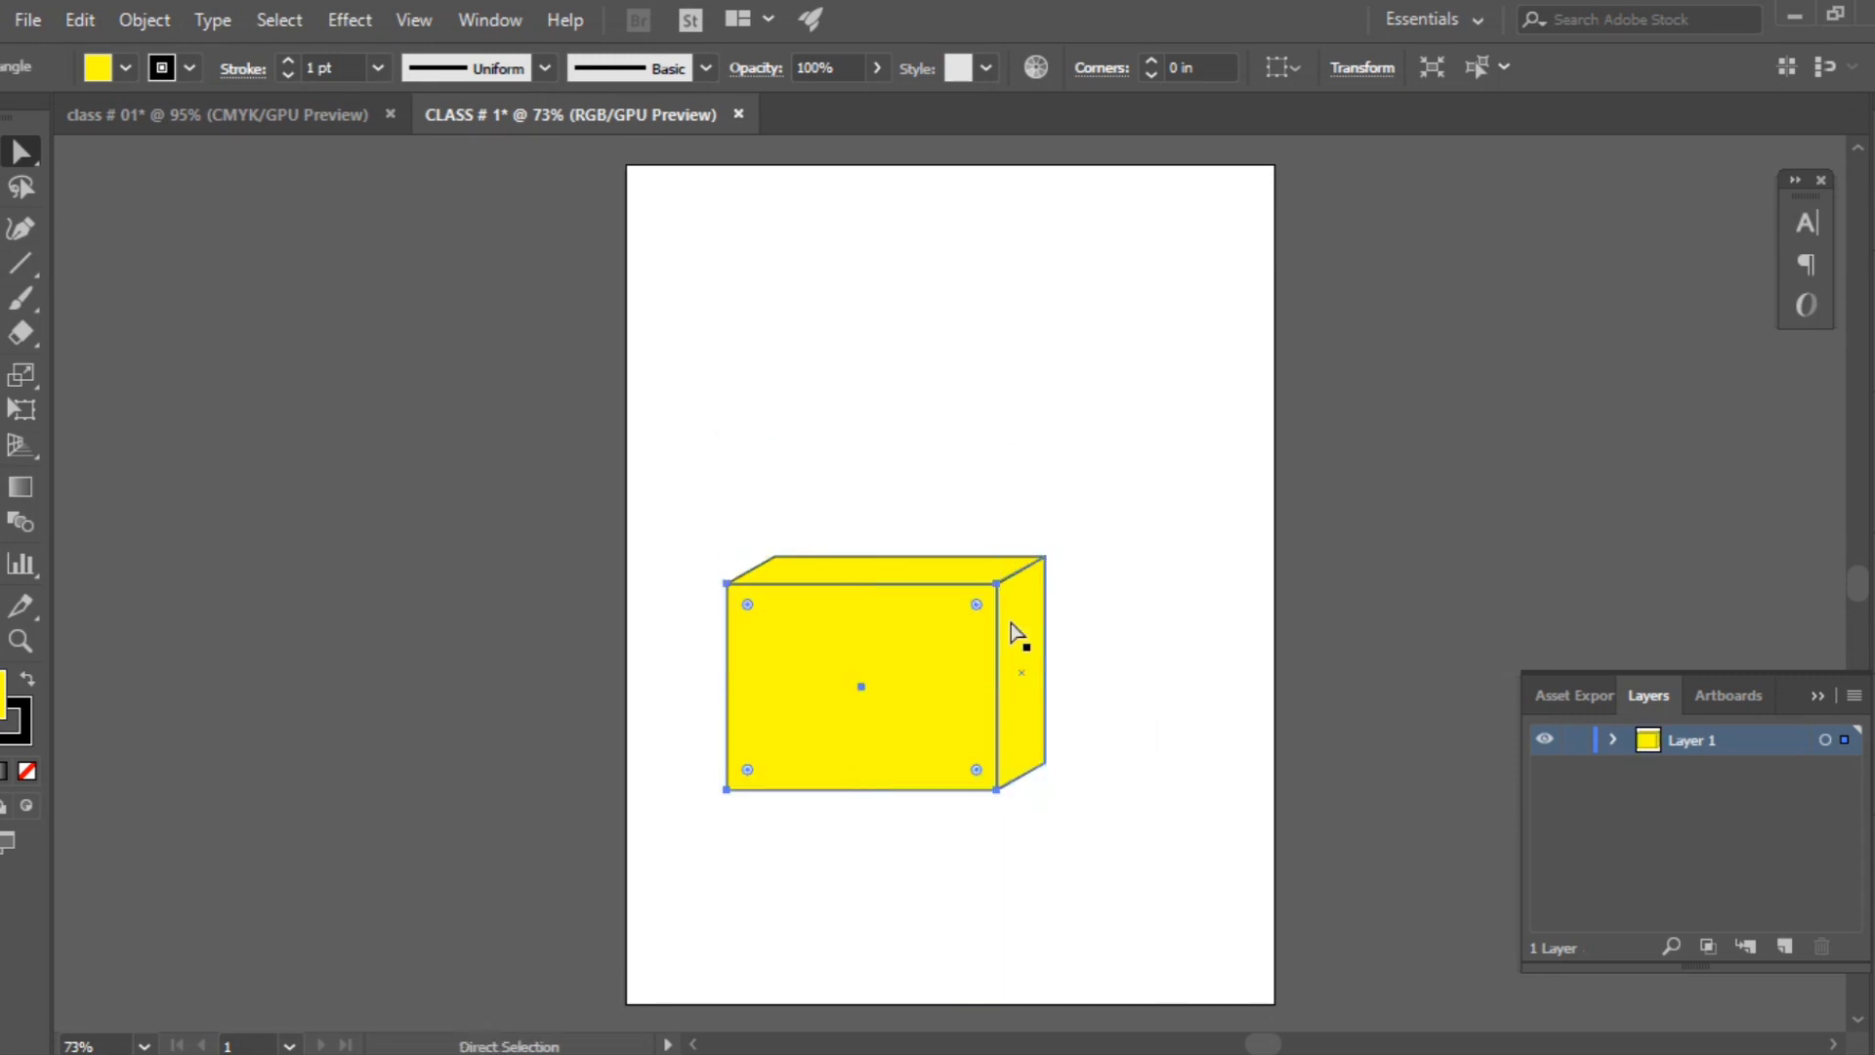
# Step: Select all three faces of the box and group them
pyautogui.click(728, 527)
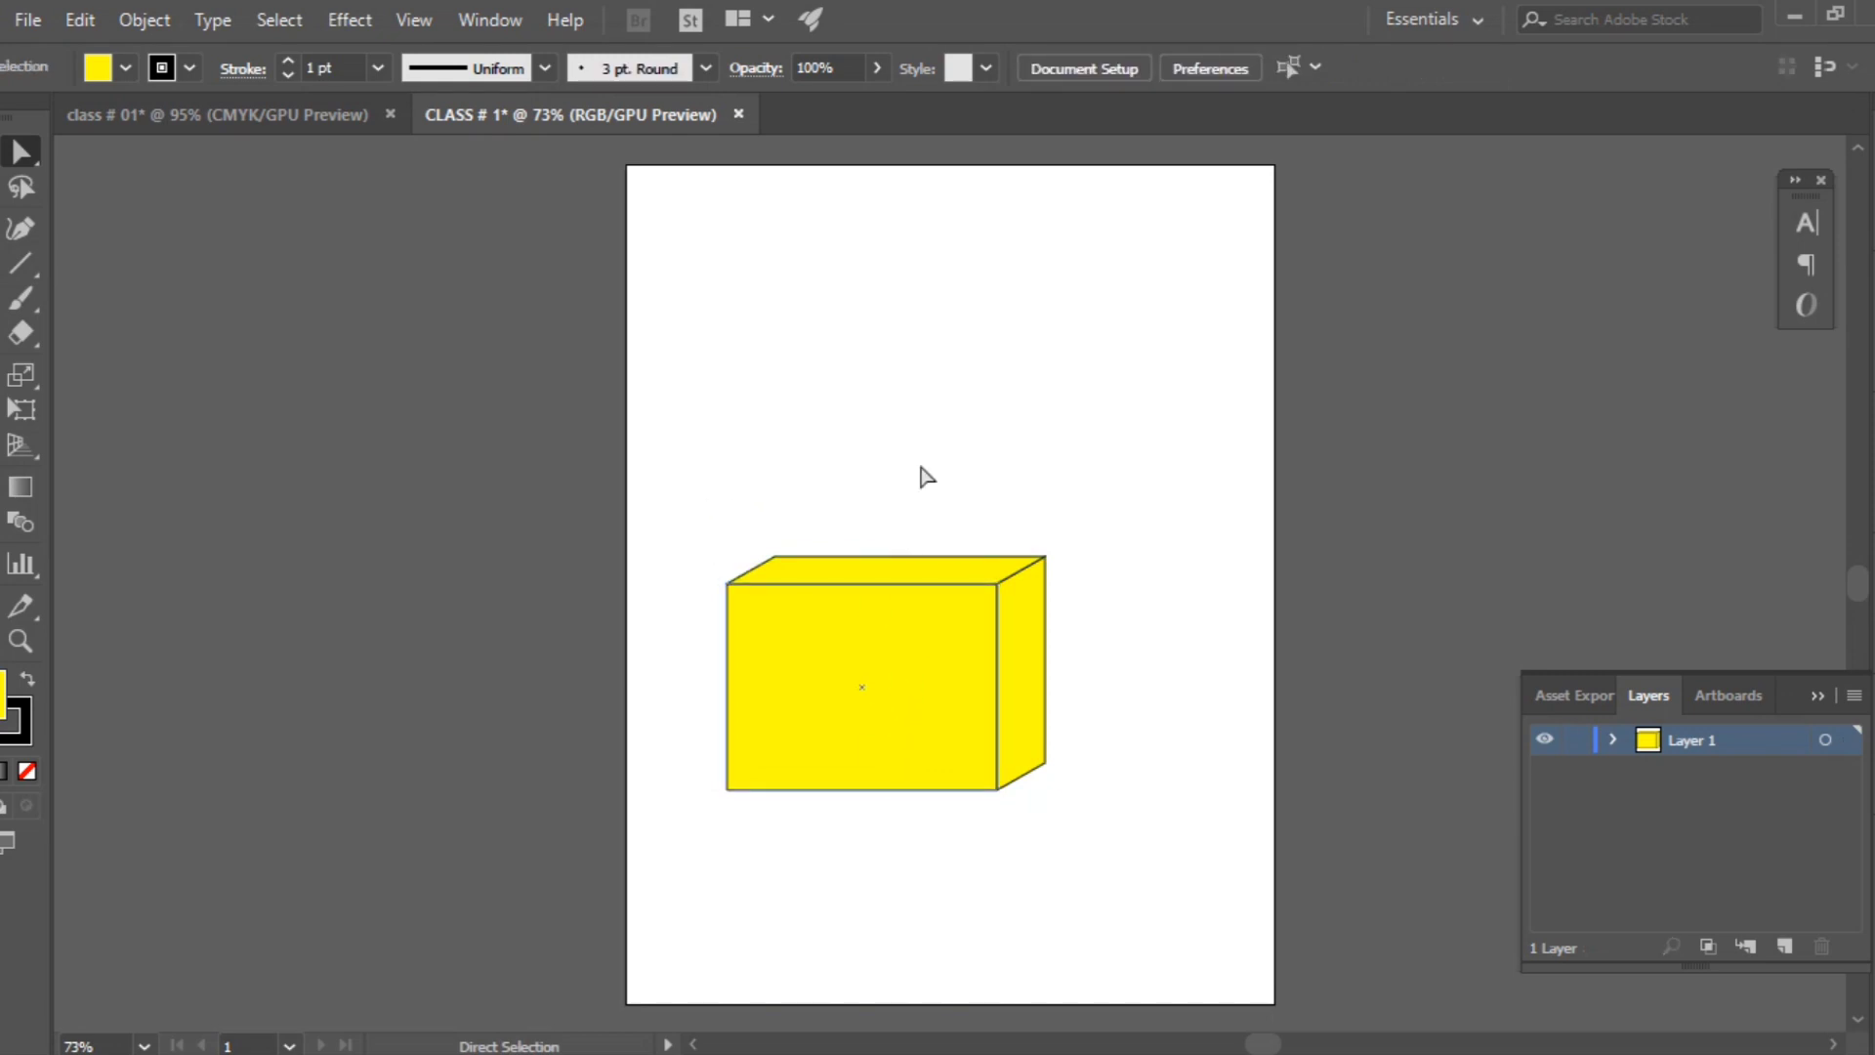
pyautogui.moveTo(697, 492); pyautogui.dragTo(1101, 841)
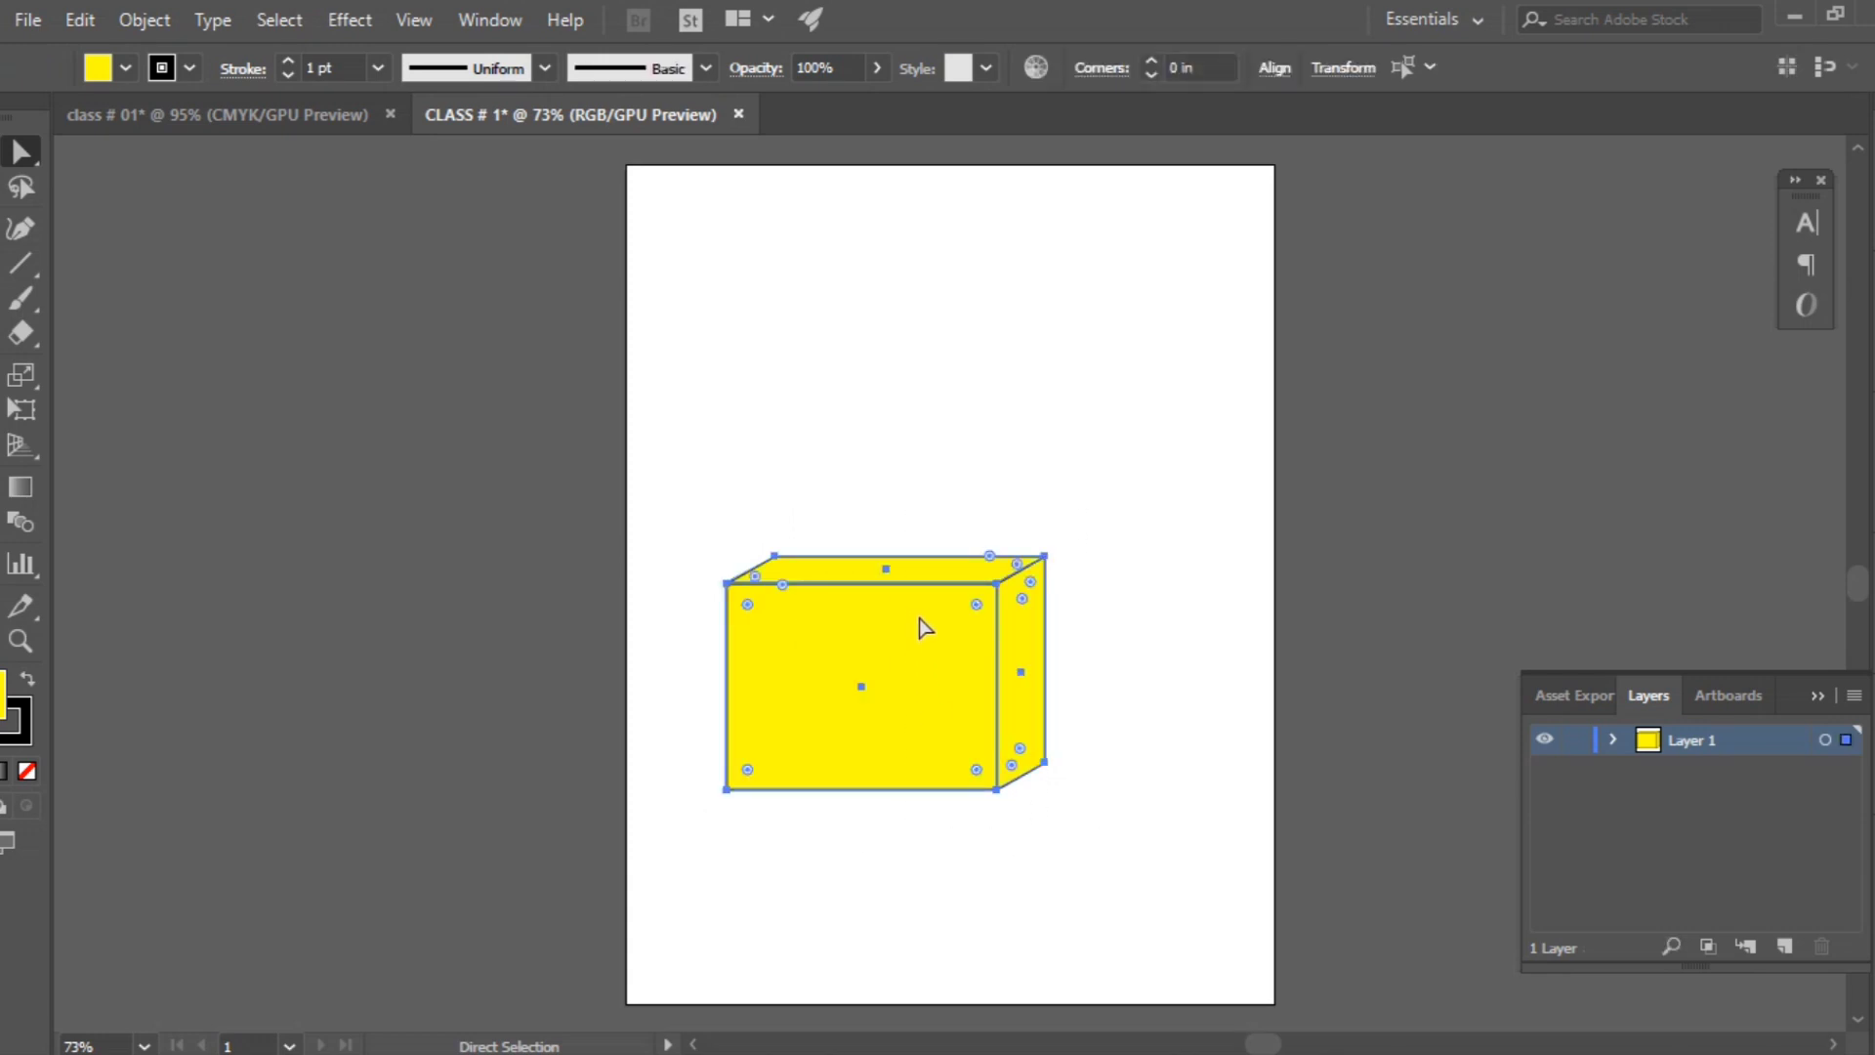
pyautogui.rightClick(870, 604)
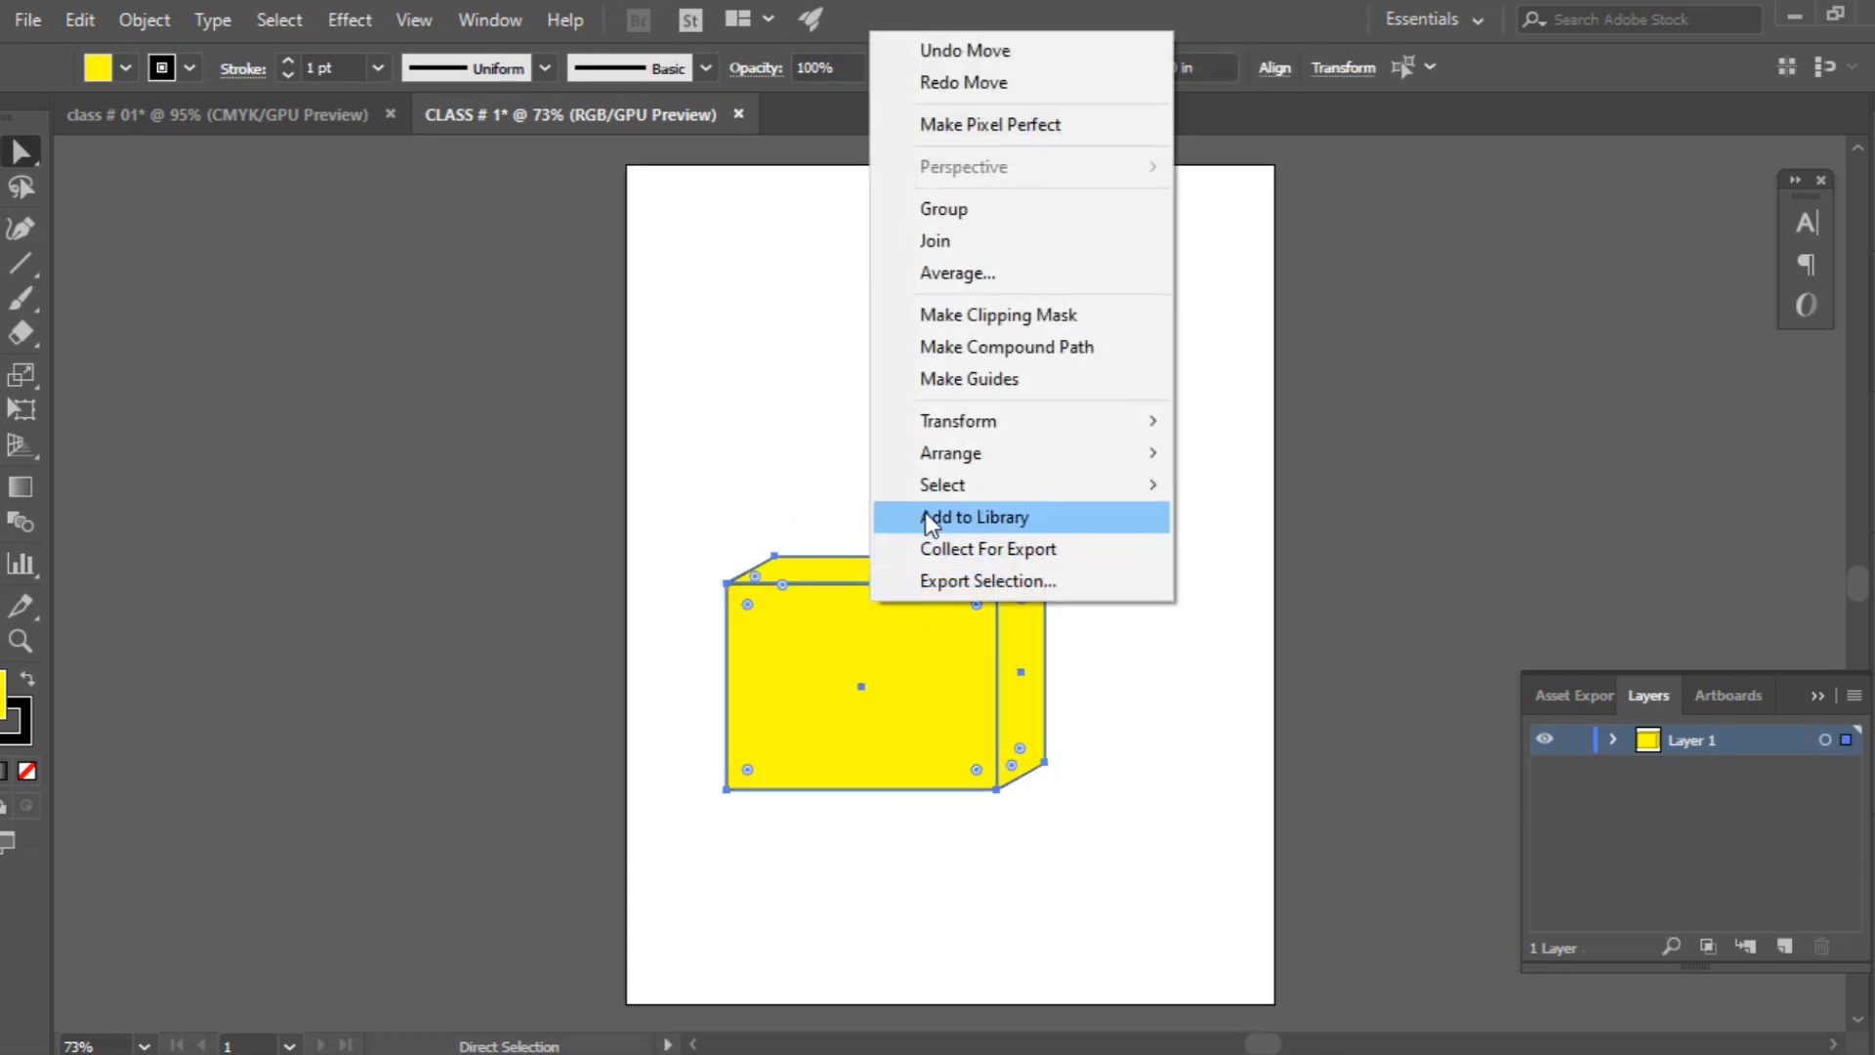
pyautogui.click(979, 206)
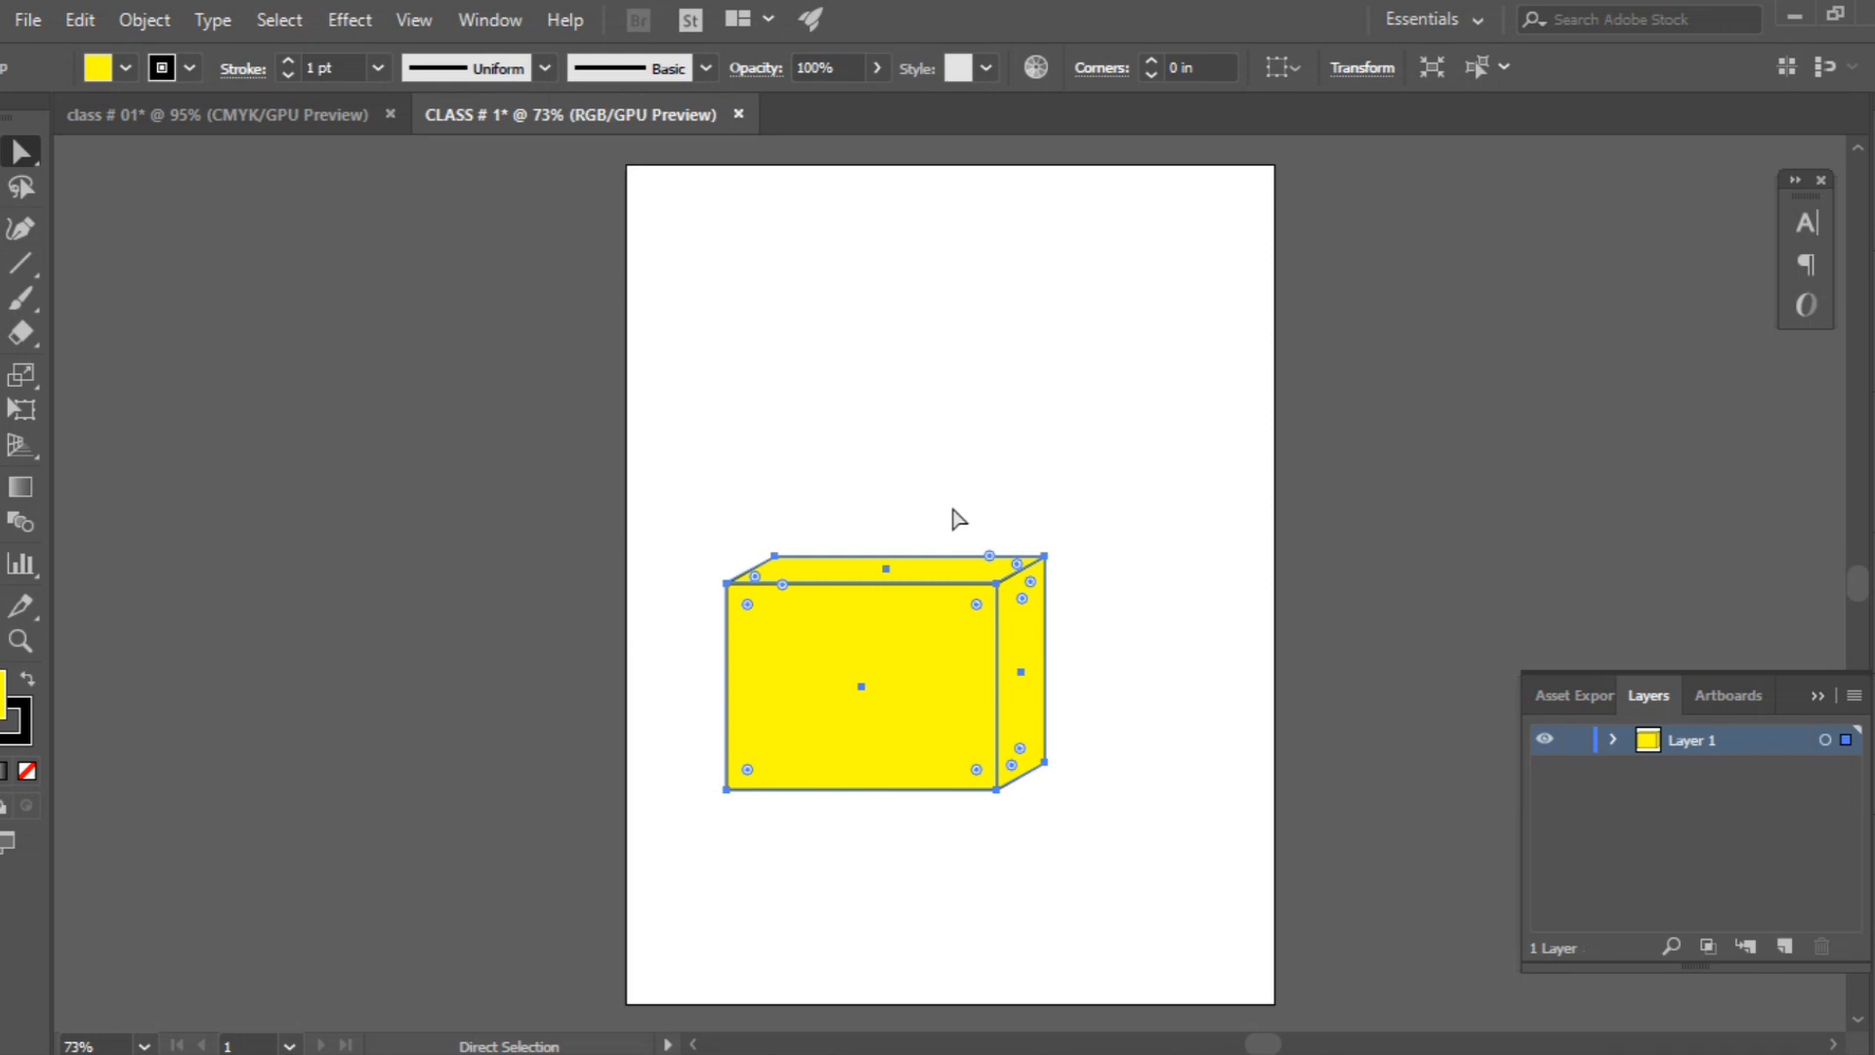
# Step: Try moving the box's front face upward on its own with the Direct Selection tool, and undo the move
pyautogui.hotkey('ctrl', 'shift', 'g')
pyautogui.click(848, 328)
pyautogui.moveTo(861, 687); pyautogui.dragTo(860, 452)
pyautogui.hotkey('ctrl', 'z')
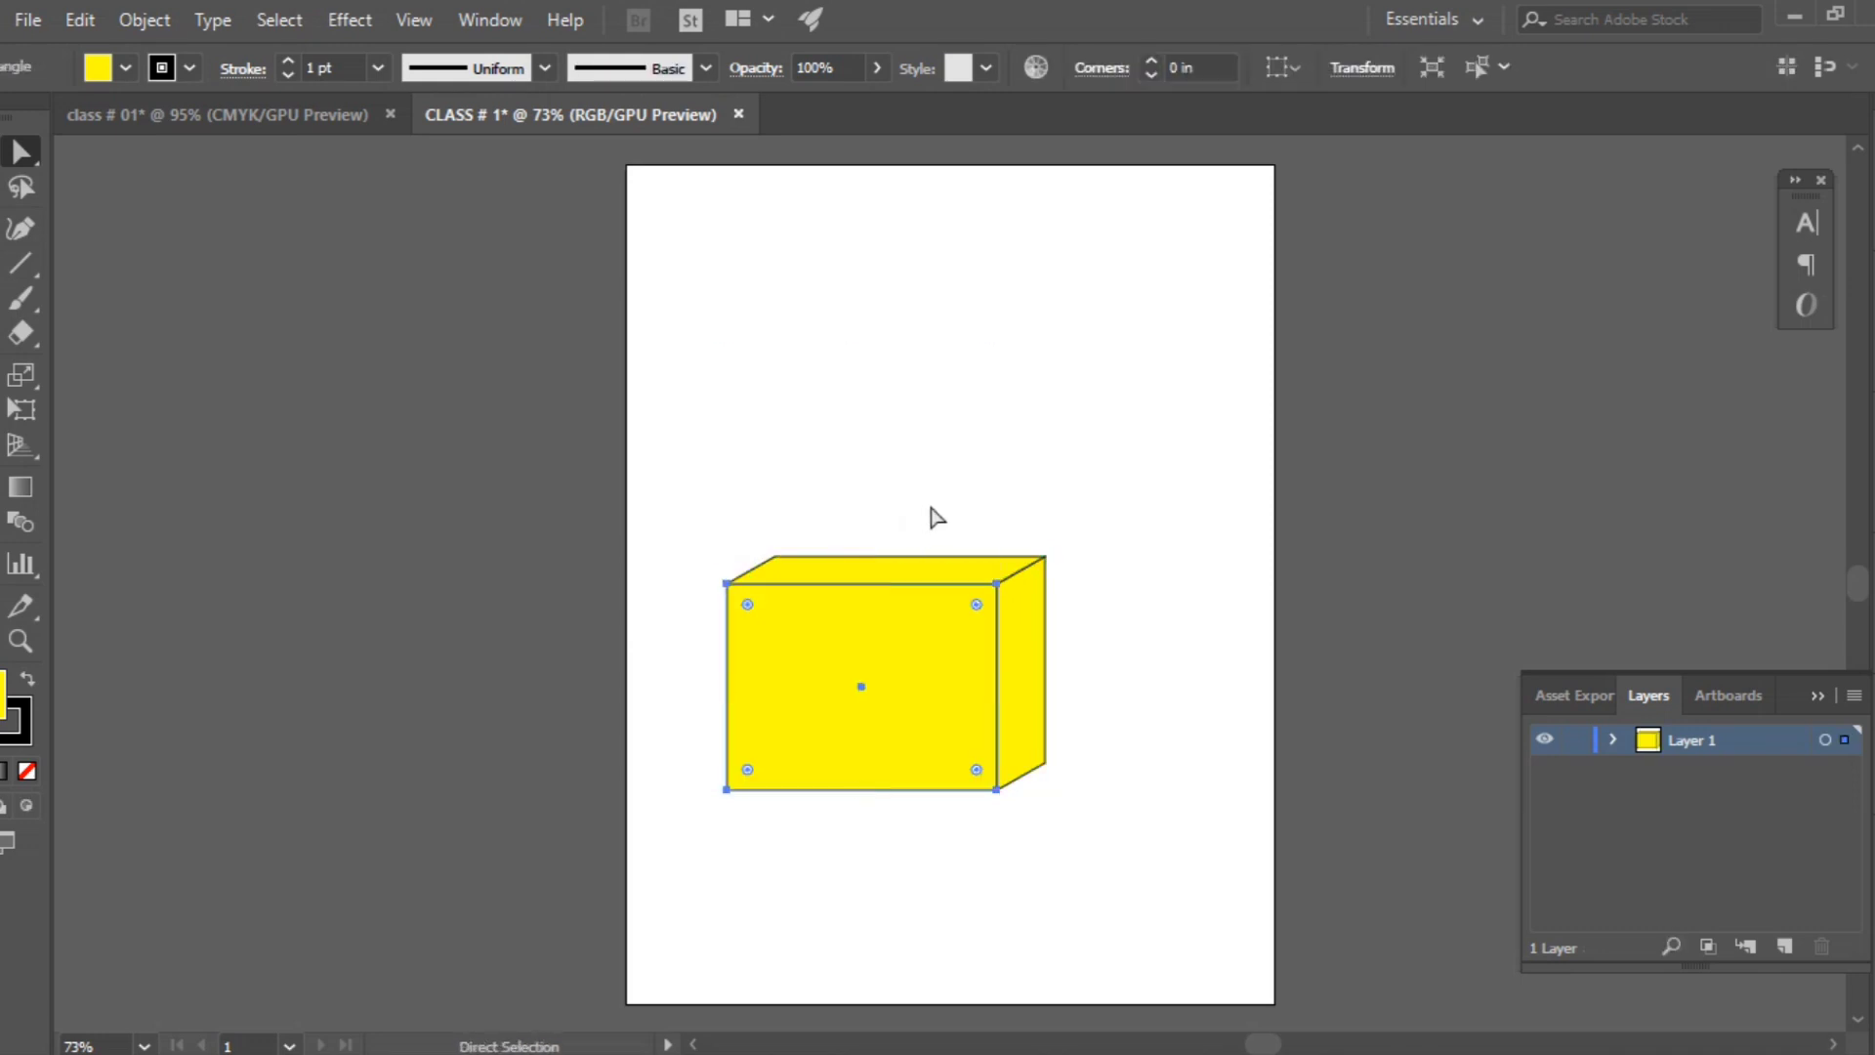
# Step: Move the whole box to the upper part of the artboard and scale it down proportionally near the upper-left corner
pyautogui.moveTo(672, 505); pyautogui.dragTo(1072, 851)
pyautogui.moveTo(926, 666); pyautogui.dragTo(889, 384)
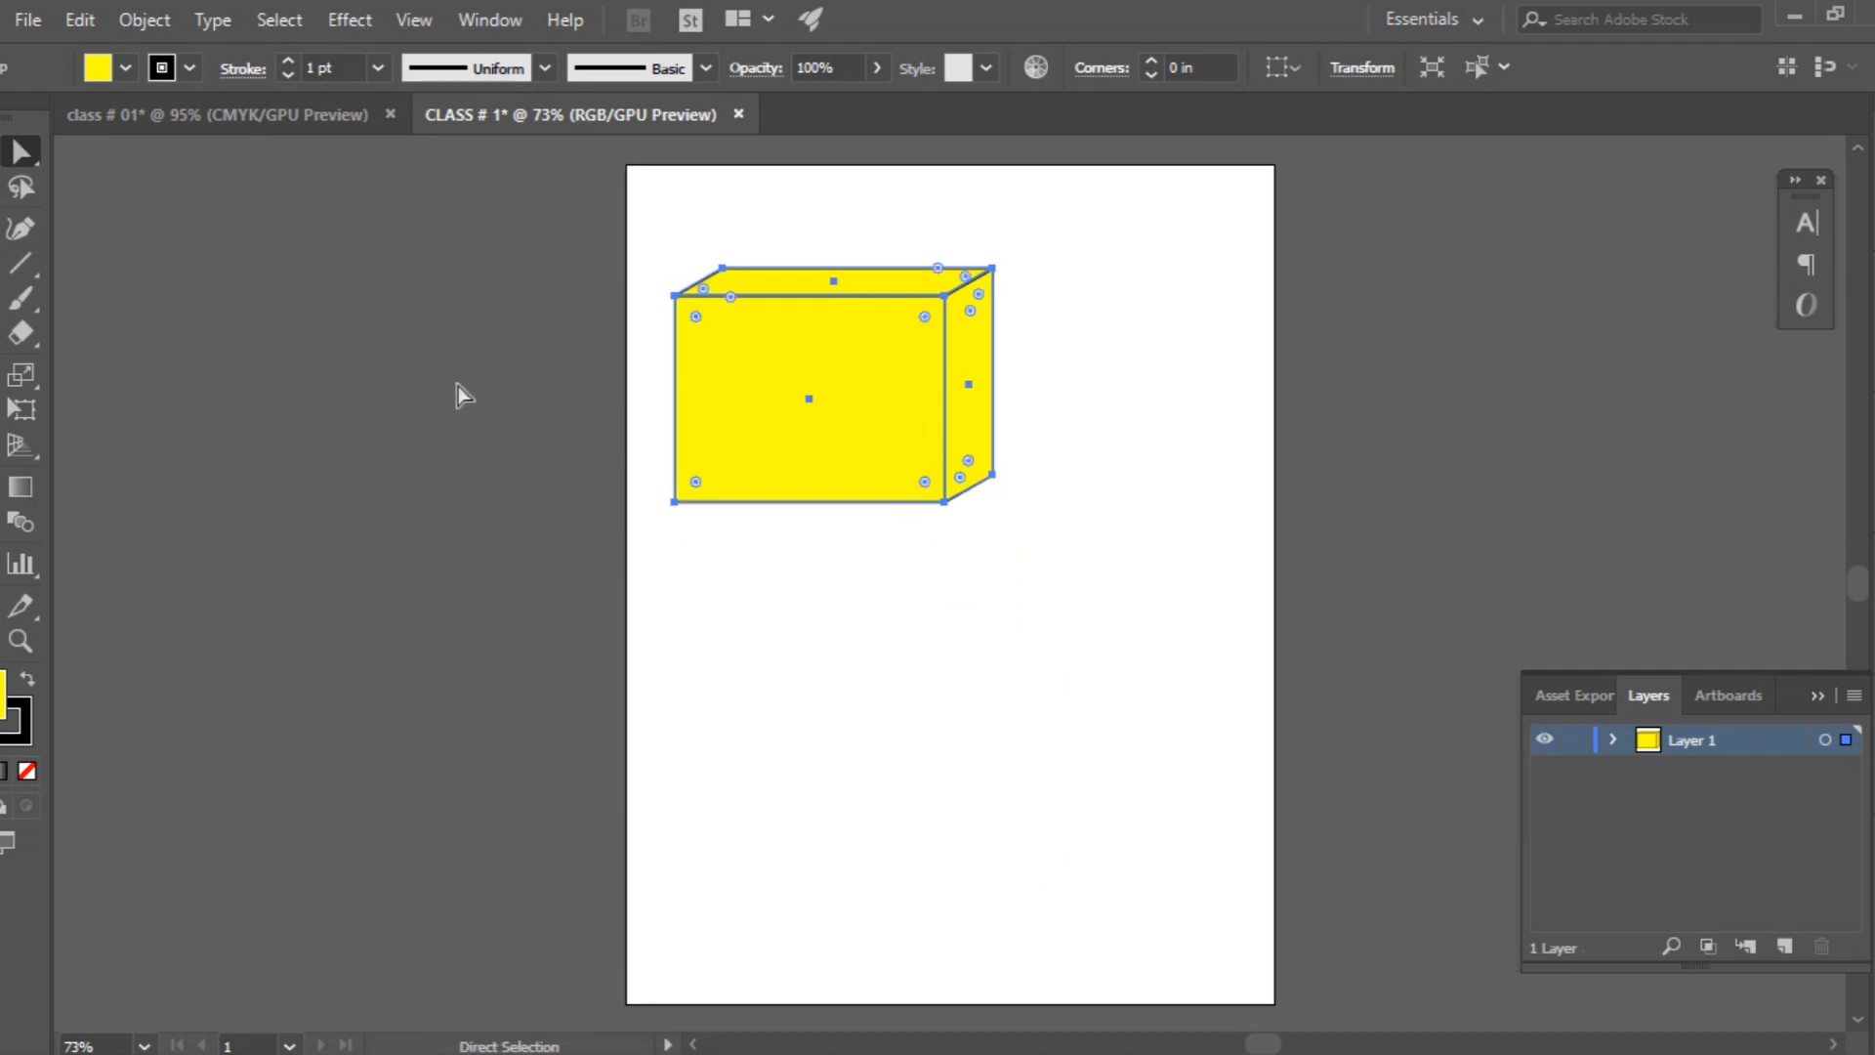
pyautogui.press('v')
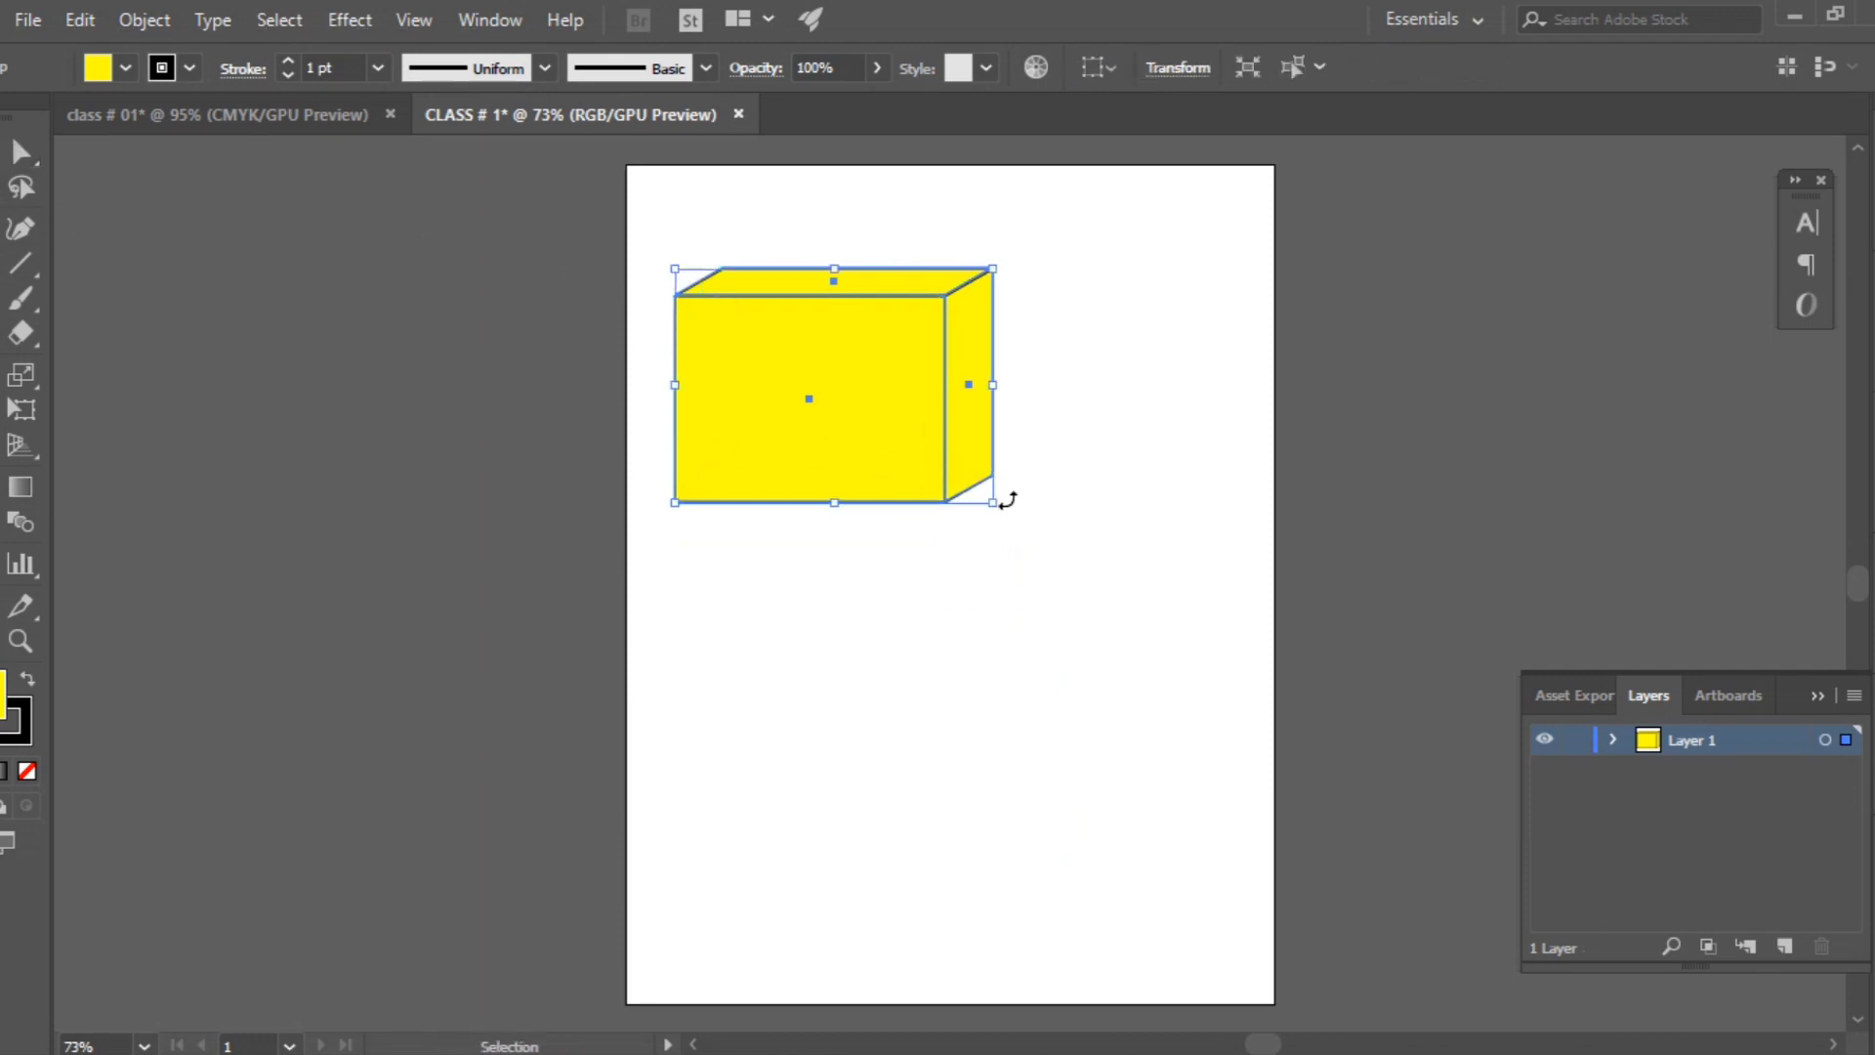
pyautogui.press('shift')
pyautogui.moveTo(999, 507); pyautogui.dragTo(777, 359)
pyautogui.moveTo(860, 408); pyautogui.dragTo(818, 364)
pyautogui.click(860, 400)
pyautogui.click(776, 332)
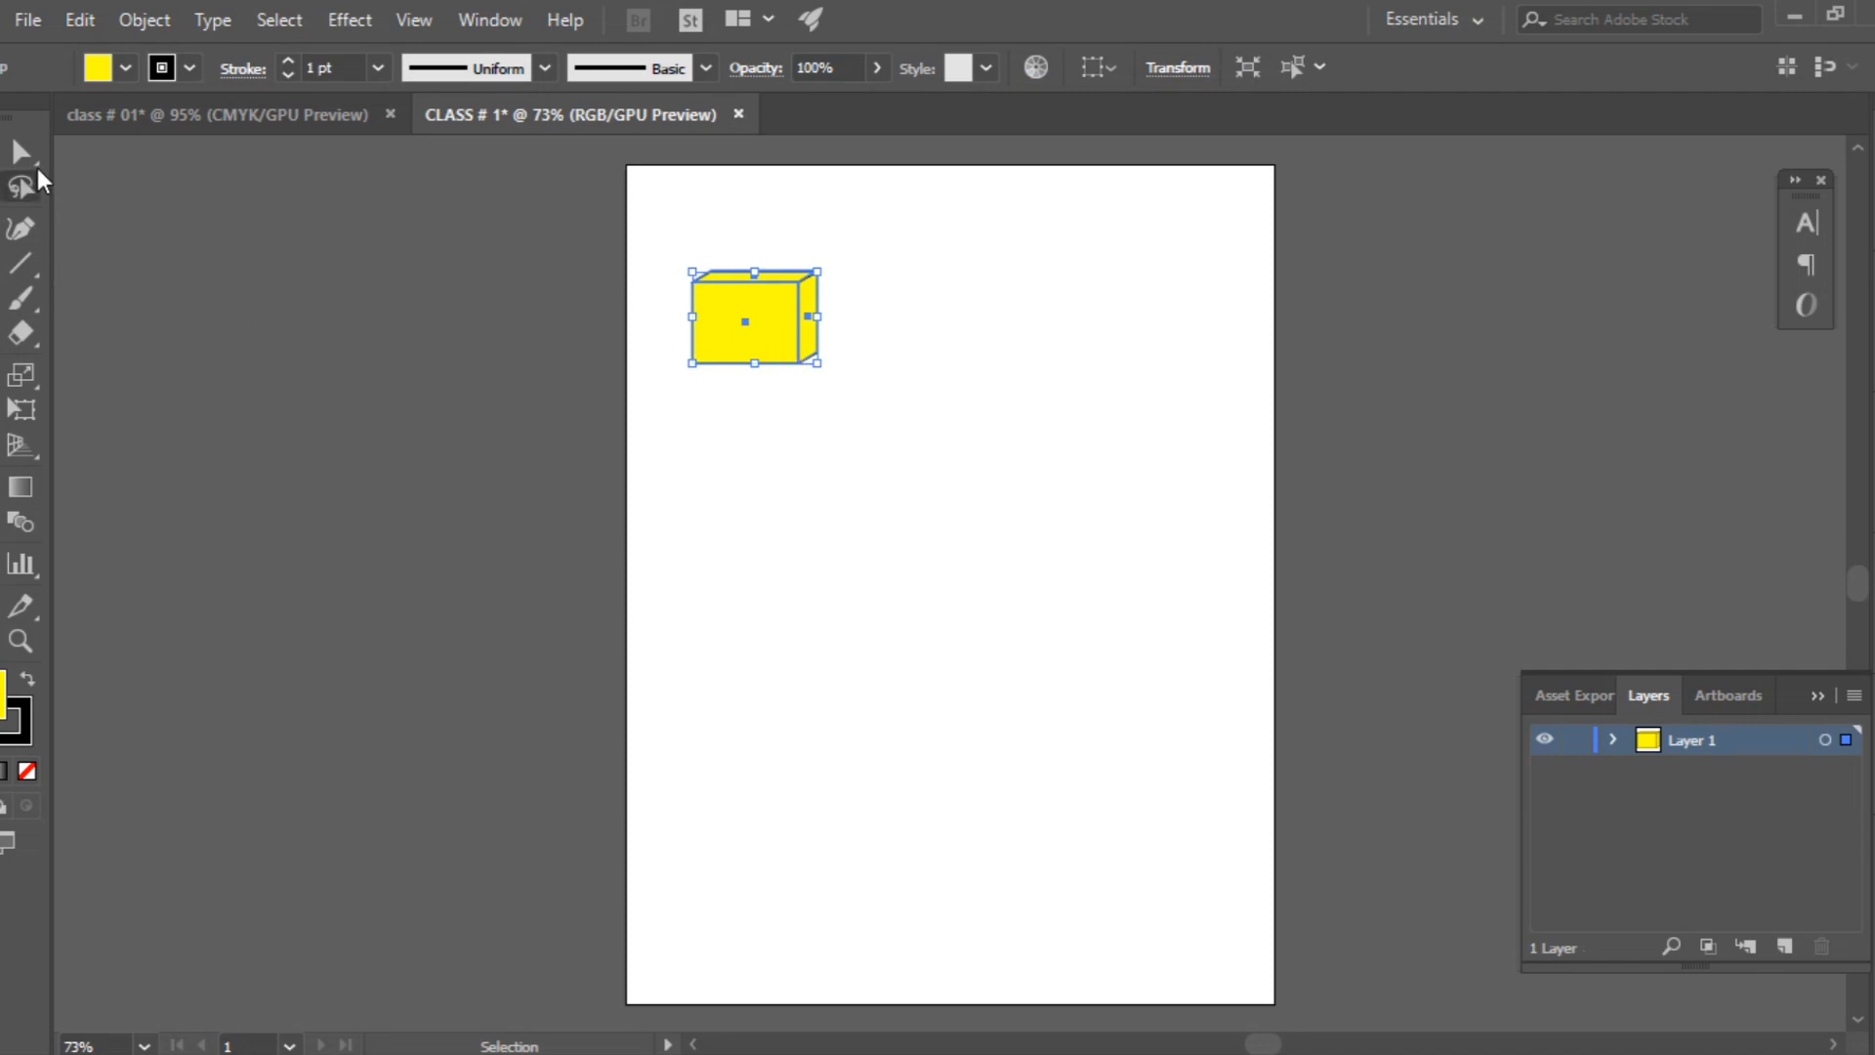
# Step: Duplicate the small box straight down, leaving a narrow gap, and select the copy
pyautogui.moveTo(779, 342); pyautogui.dragTo(775, 461)
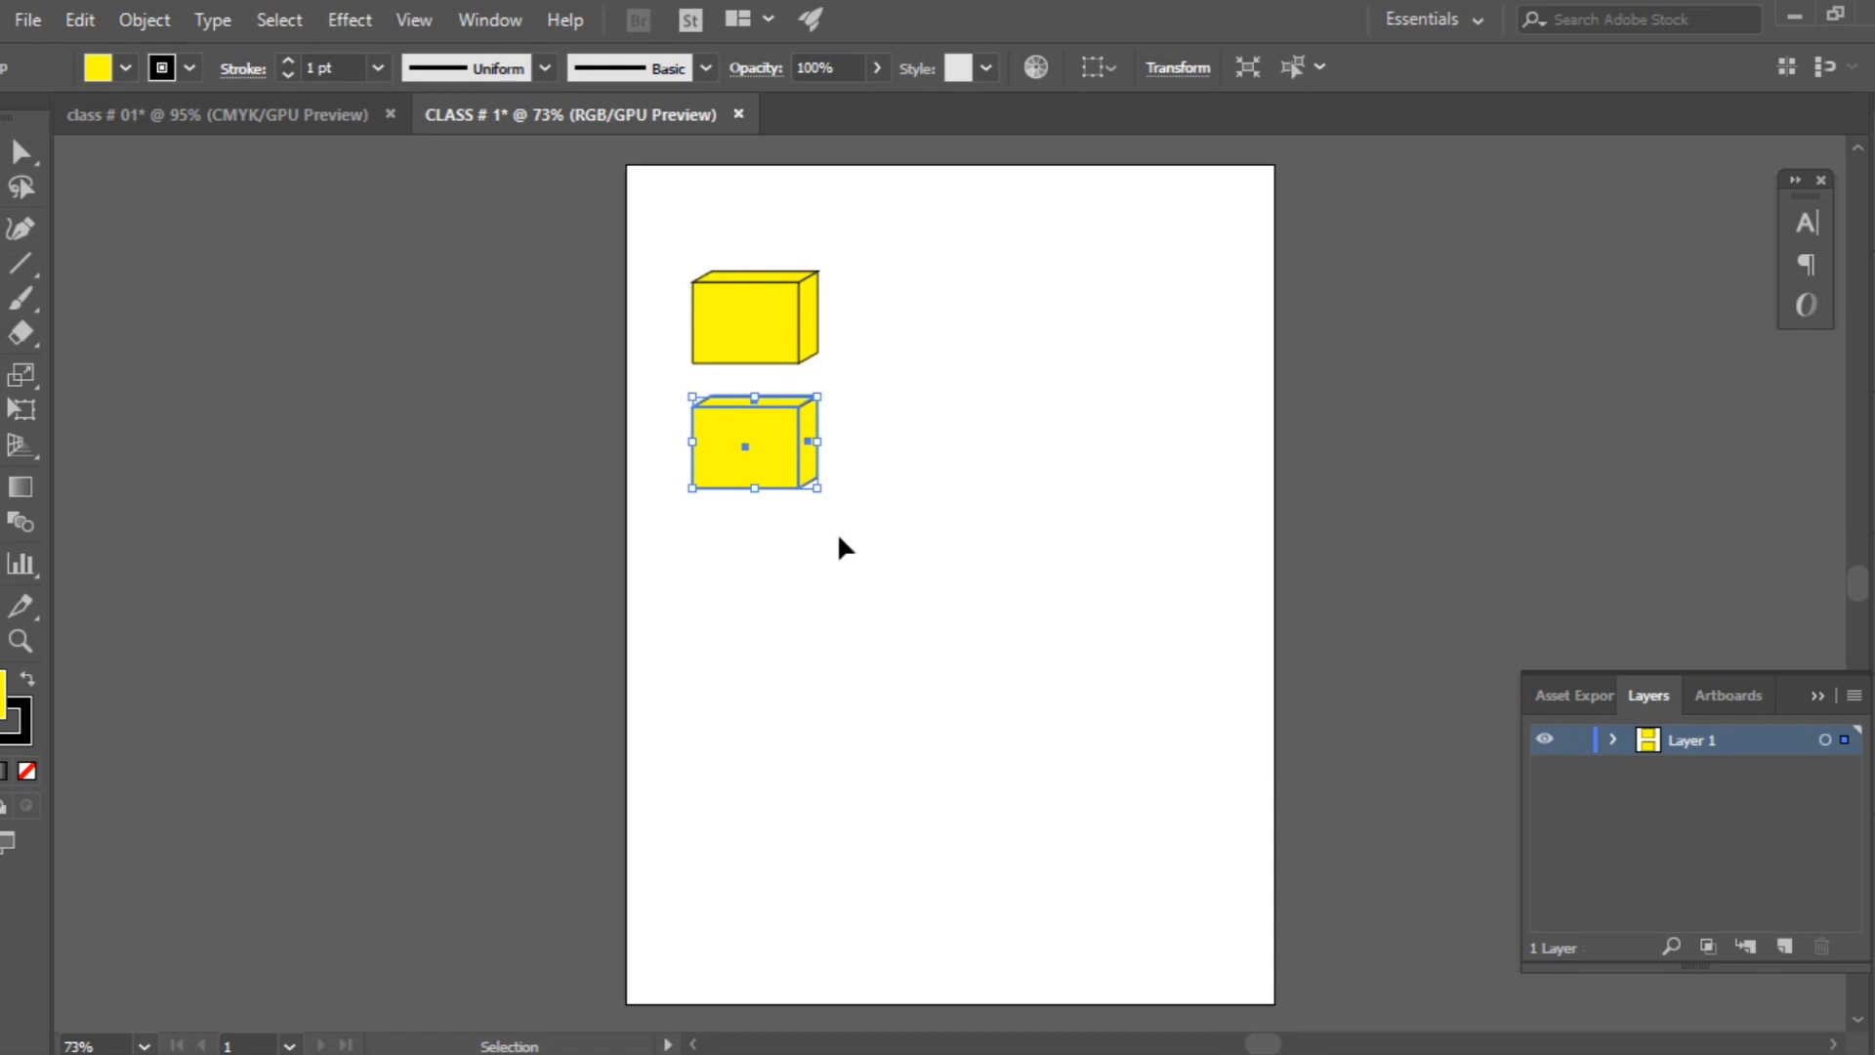
pyautogui.click(979, 451)
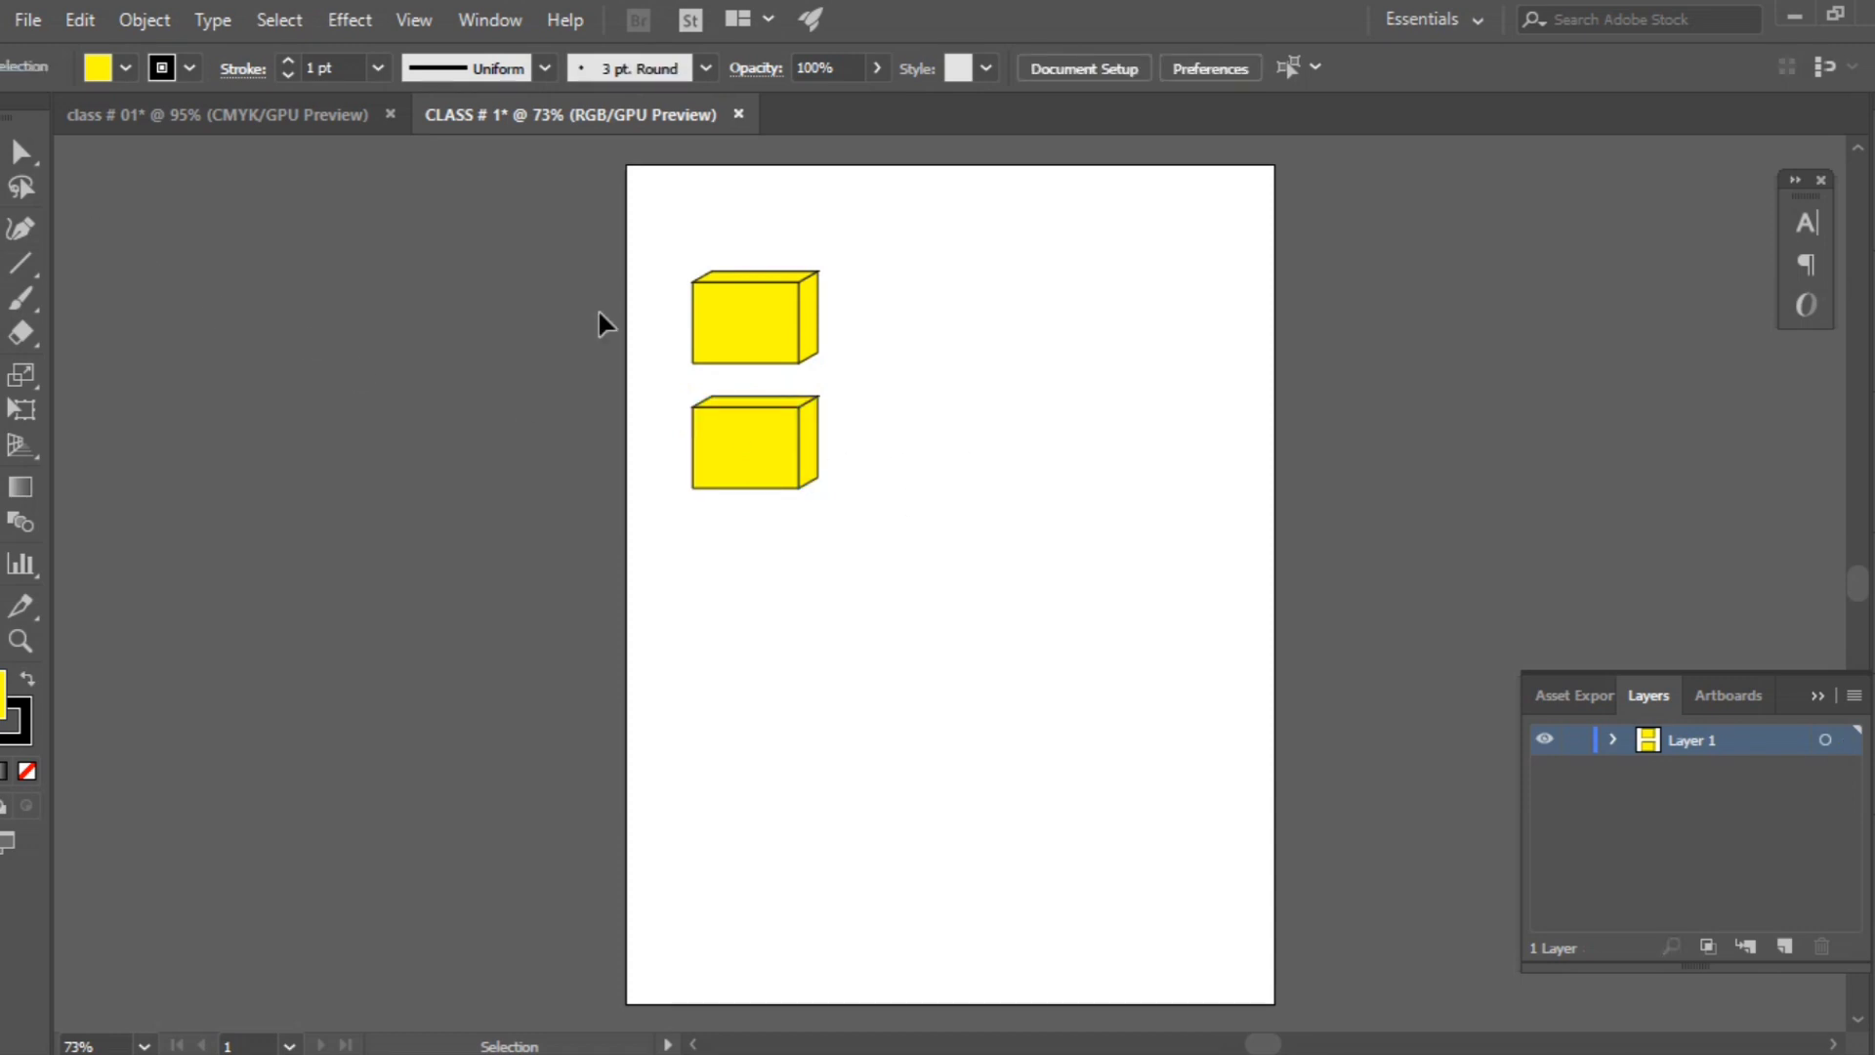
pyautogui.click(782, 482)
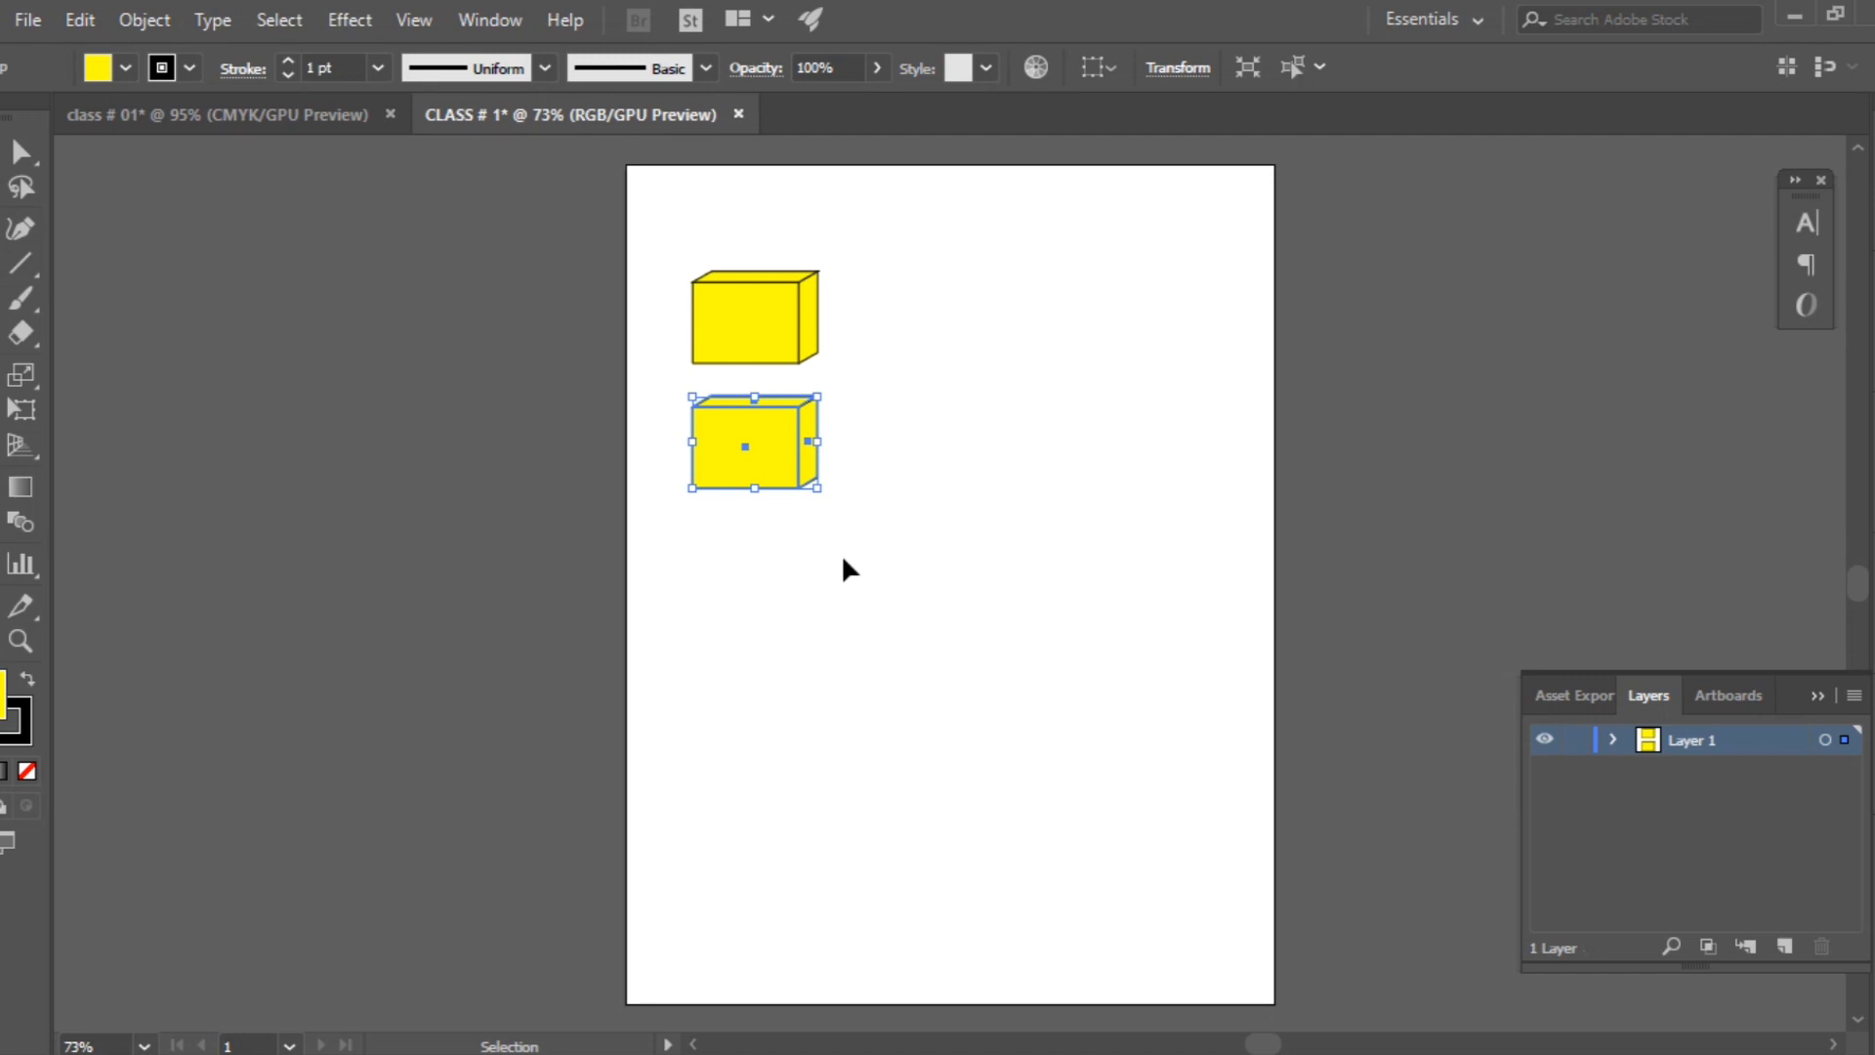
# Step: Repeat the duplication down the artboard to make a column of six evenly spaced boxes
pyautogui.press('a')
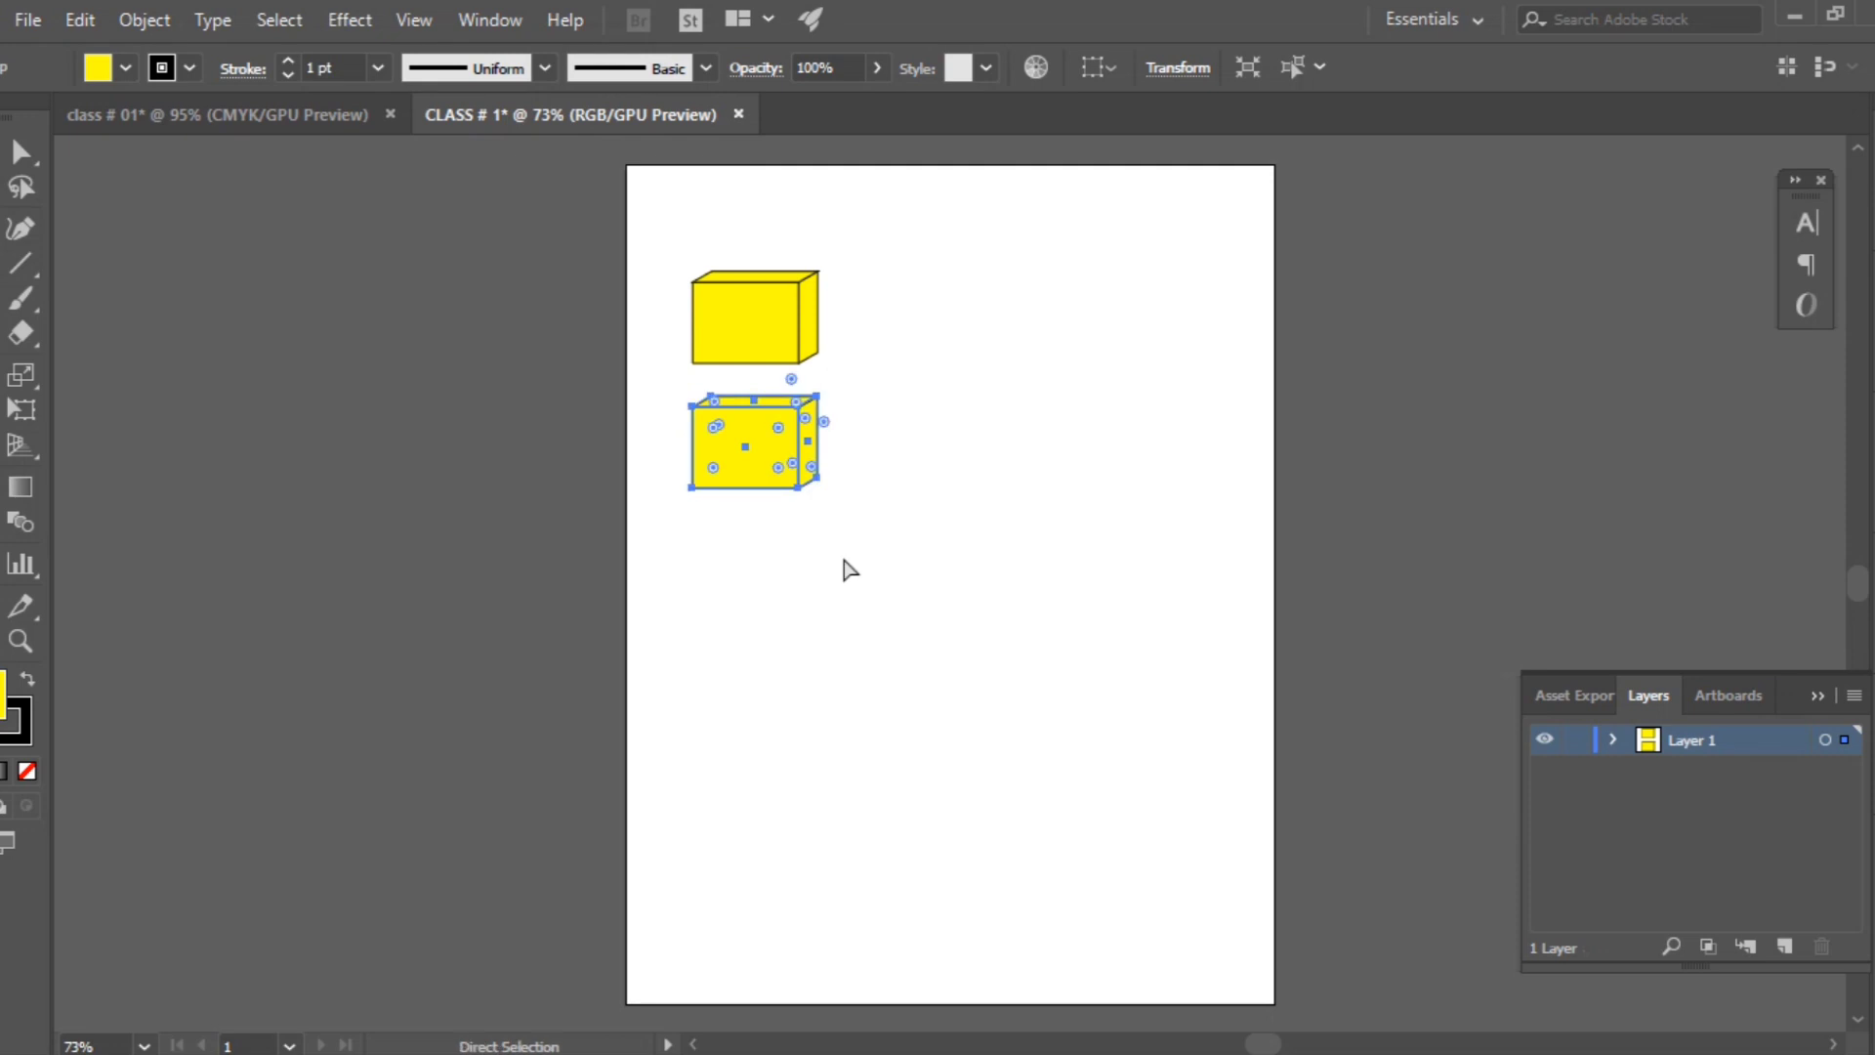
pyautogui.hotkey('ctrl', 'd')
pyautogui.hotkey('ctrl', 'd')
pyautogui.hotkey('ctrl', 'd')
pyautogui.hotkey('ctrl', 'd')
pyautogui.hotkey('ctrl', 'd')
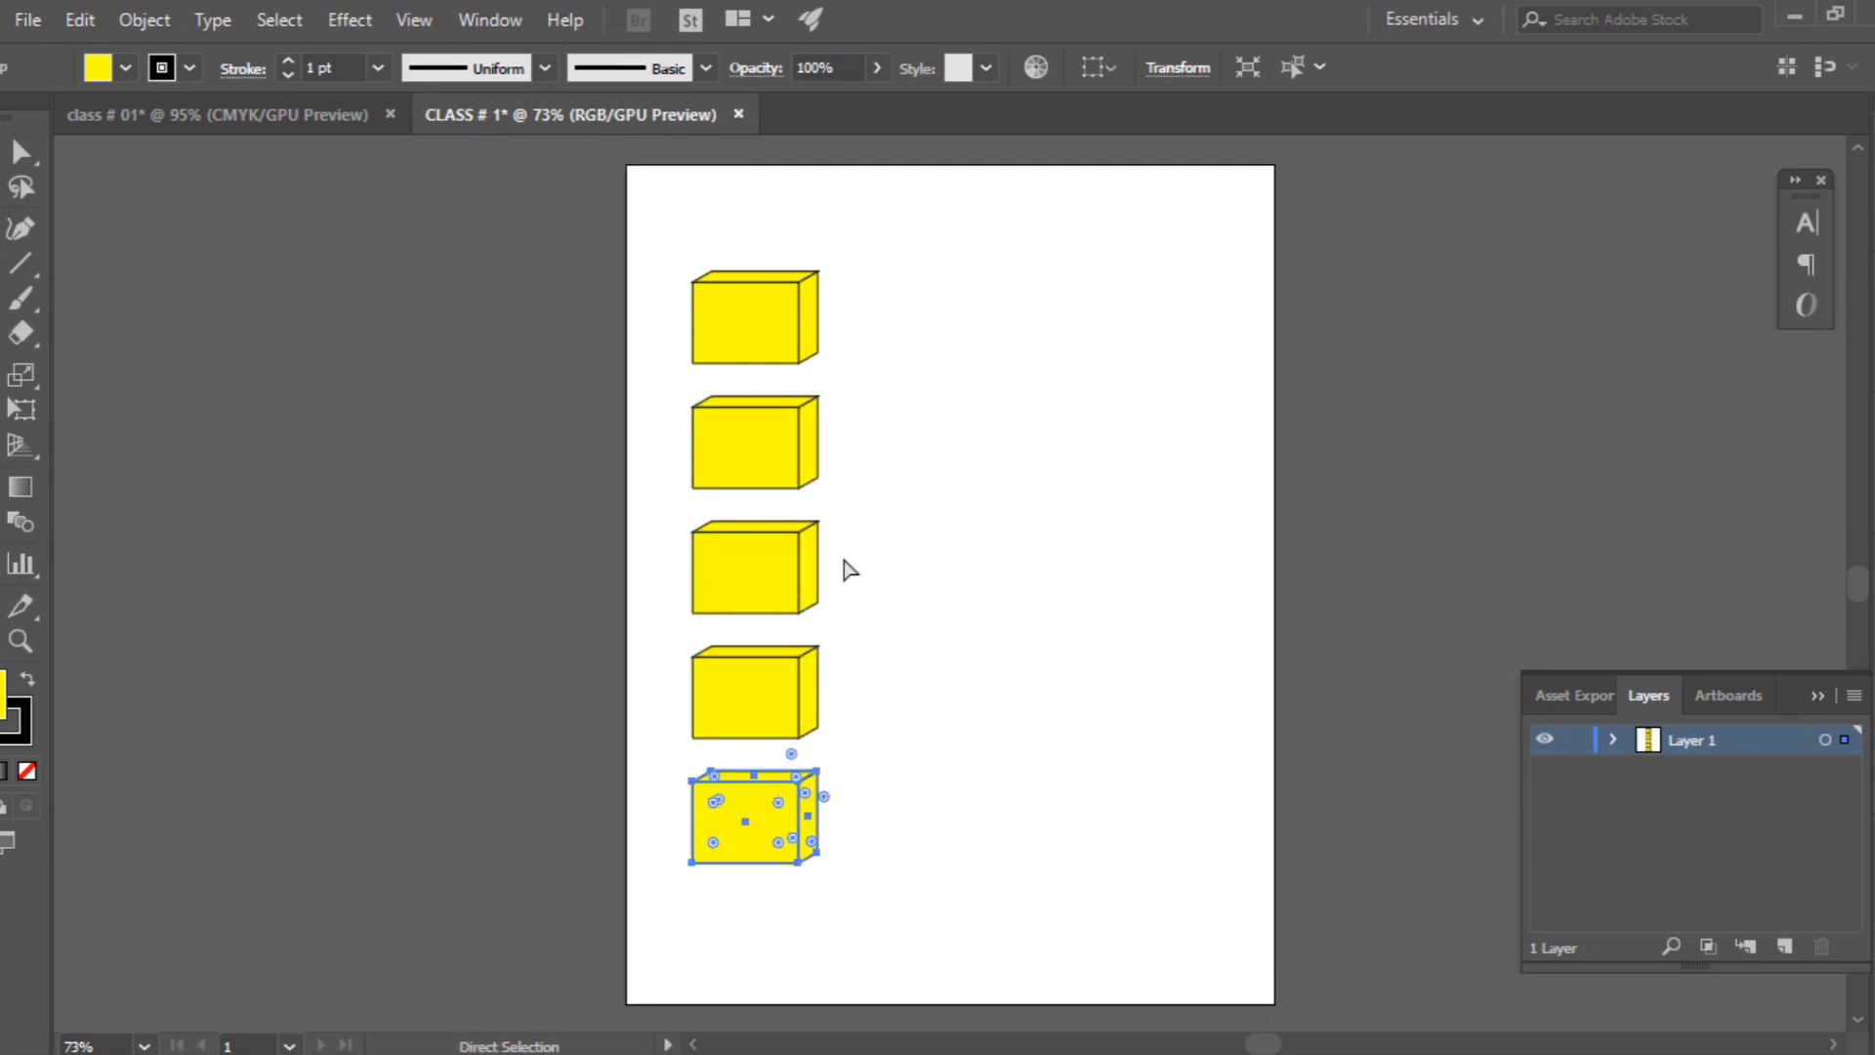
pyautogui.hotkey('ctrl', 'z')
pyautogui.press('v')
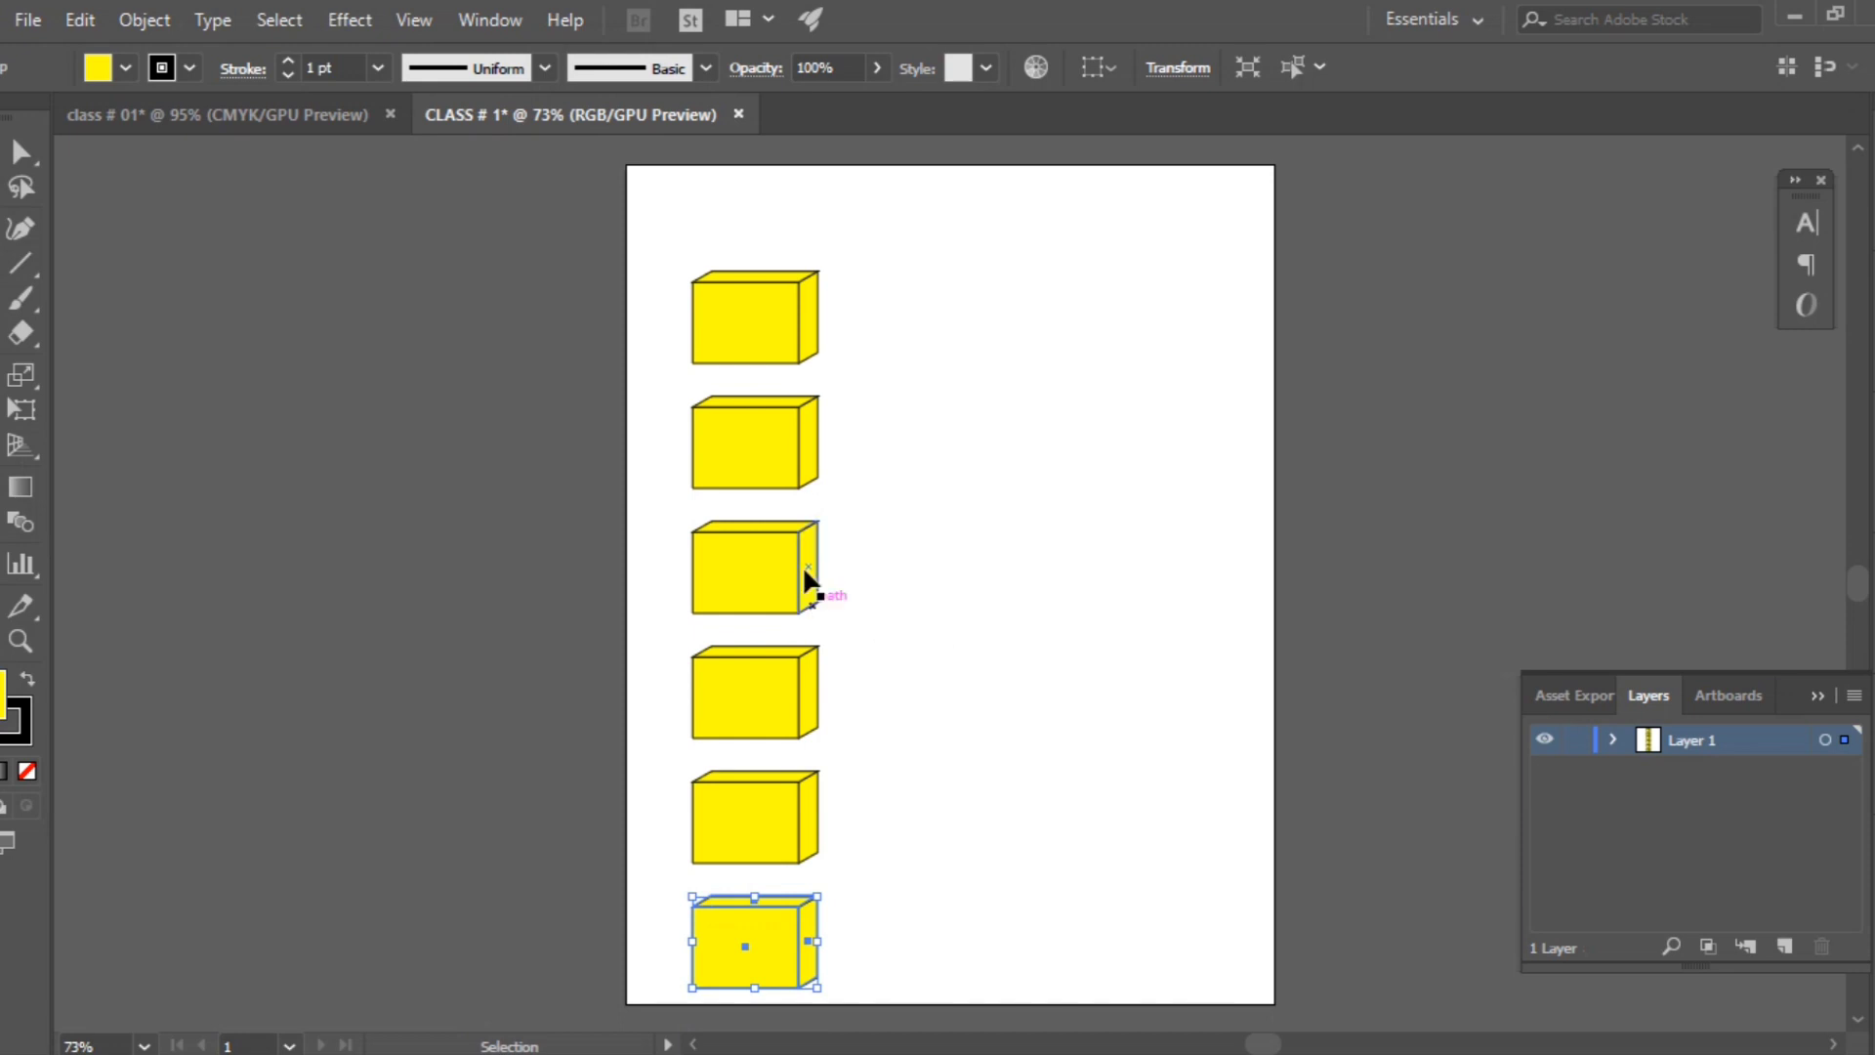
# Step: Select the whole column of boxes and duplicate it horizontally to its right, leaving a narrow gap
pyautogui.click(849, 260)
pyautogui.moveTo(671, 296); pyautogui.dragTo(815, 985)
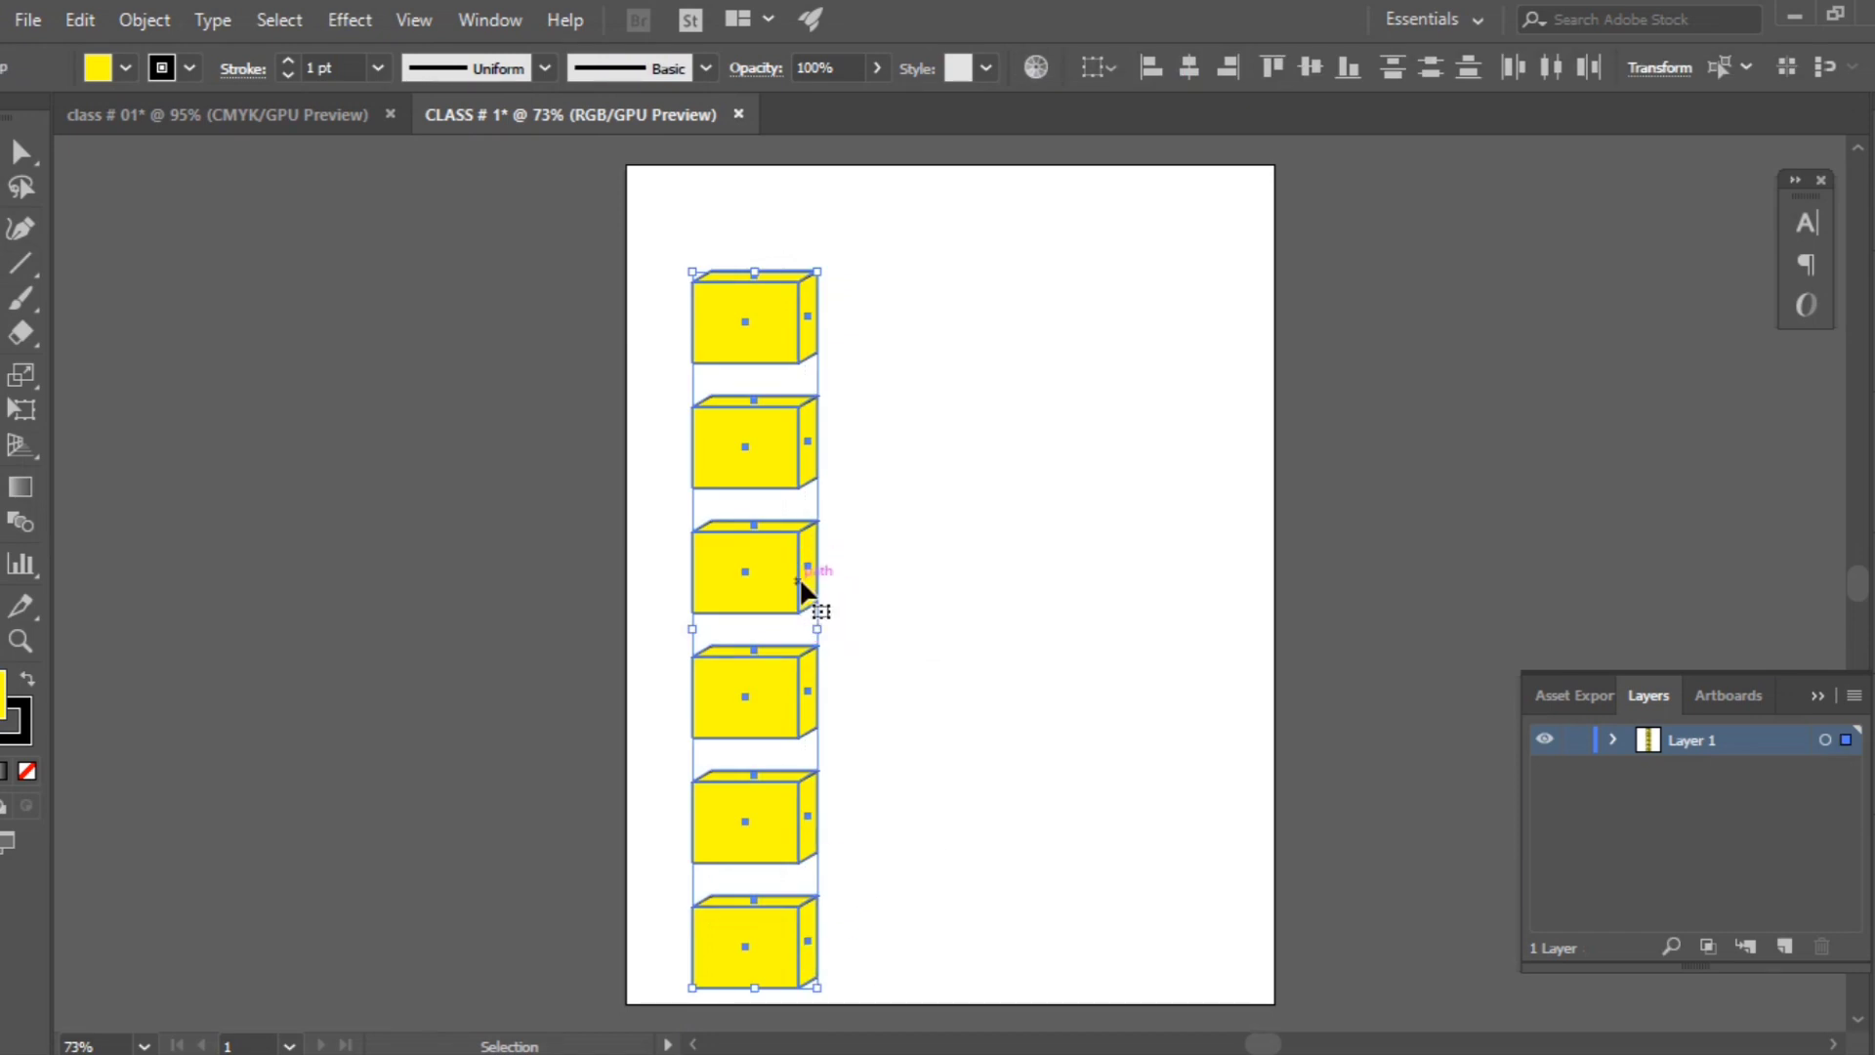
pyautogui.moveTo(779, 577); pyautogui.dragTo(918, 583)
pyautogui.hotkey('ctrl', 'z')
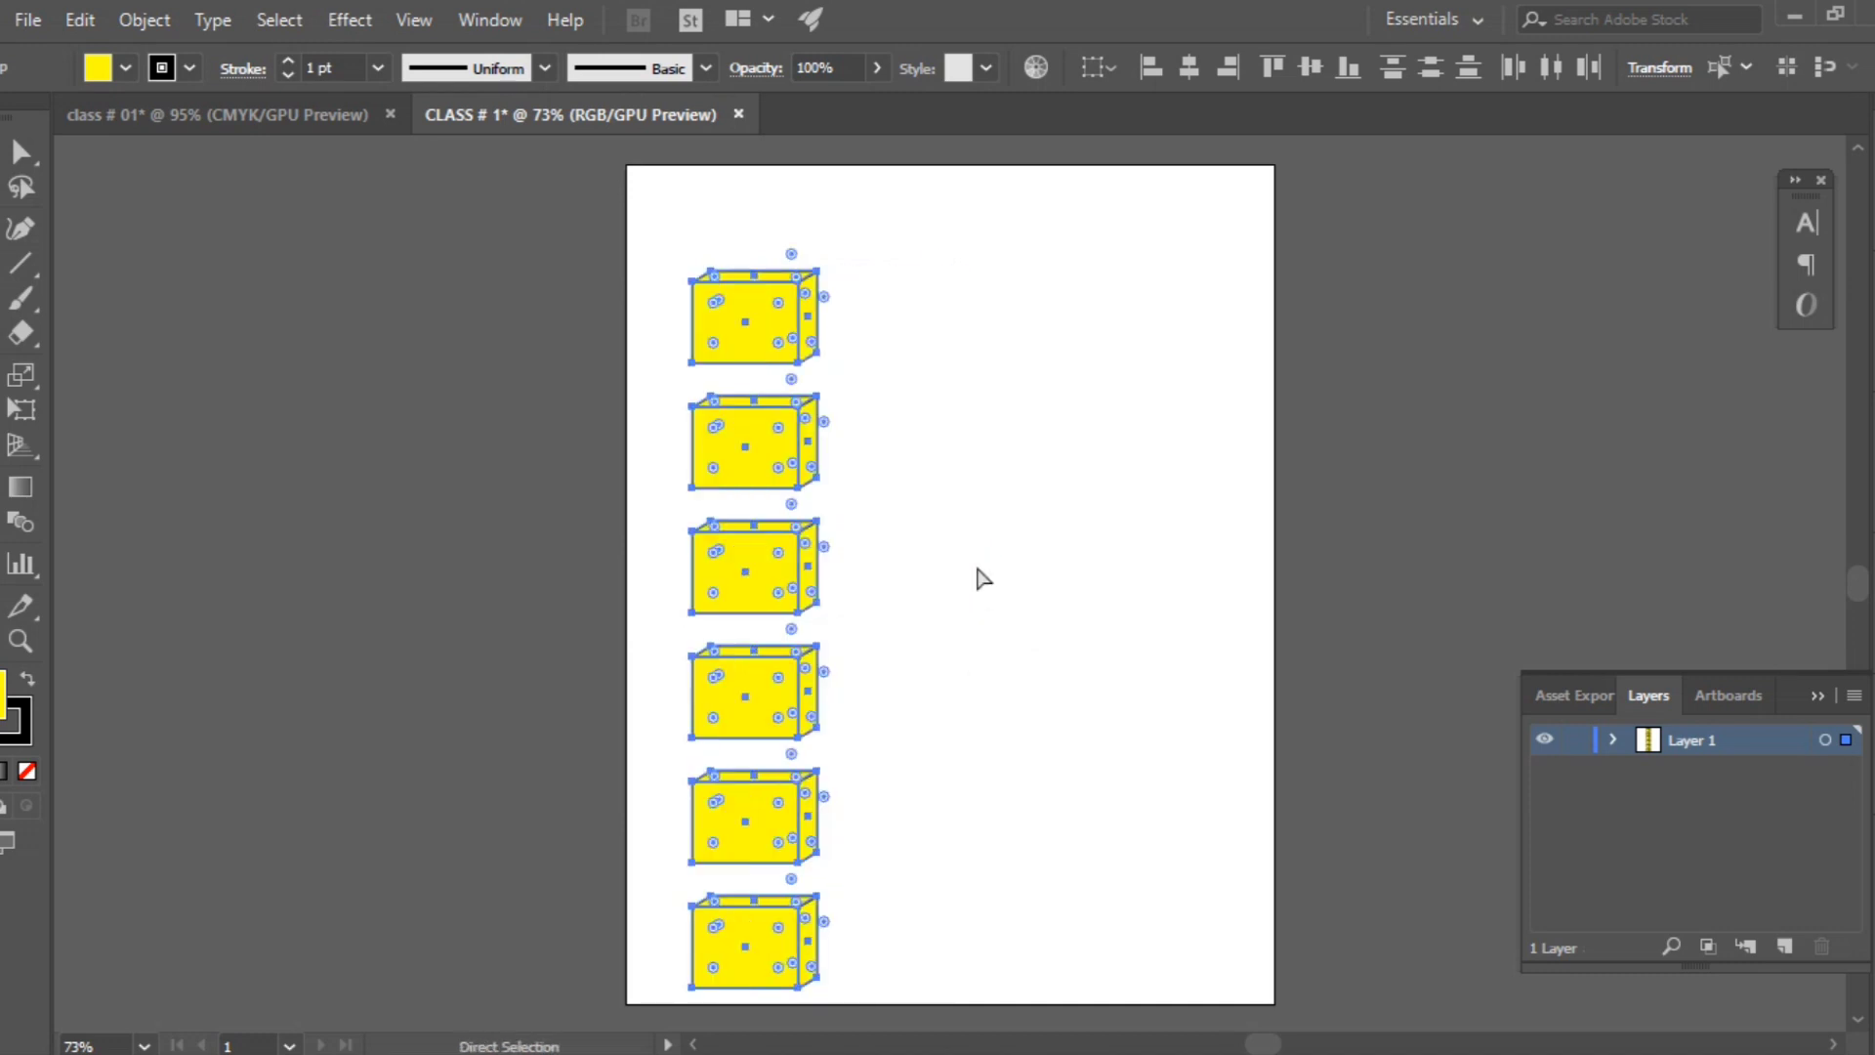
pyautogui.moveTo(780, 597); pyautogui.dragTo(914, 592)
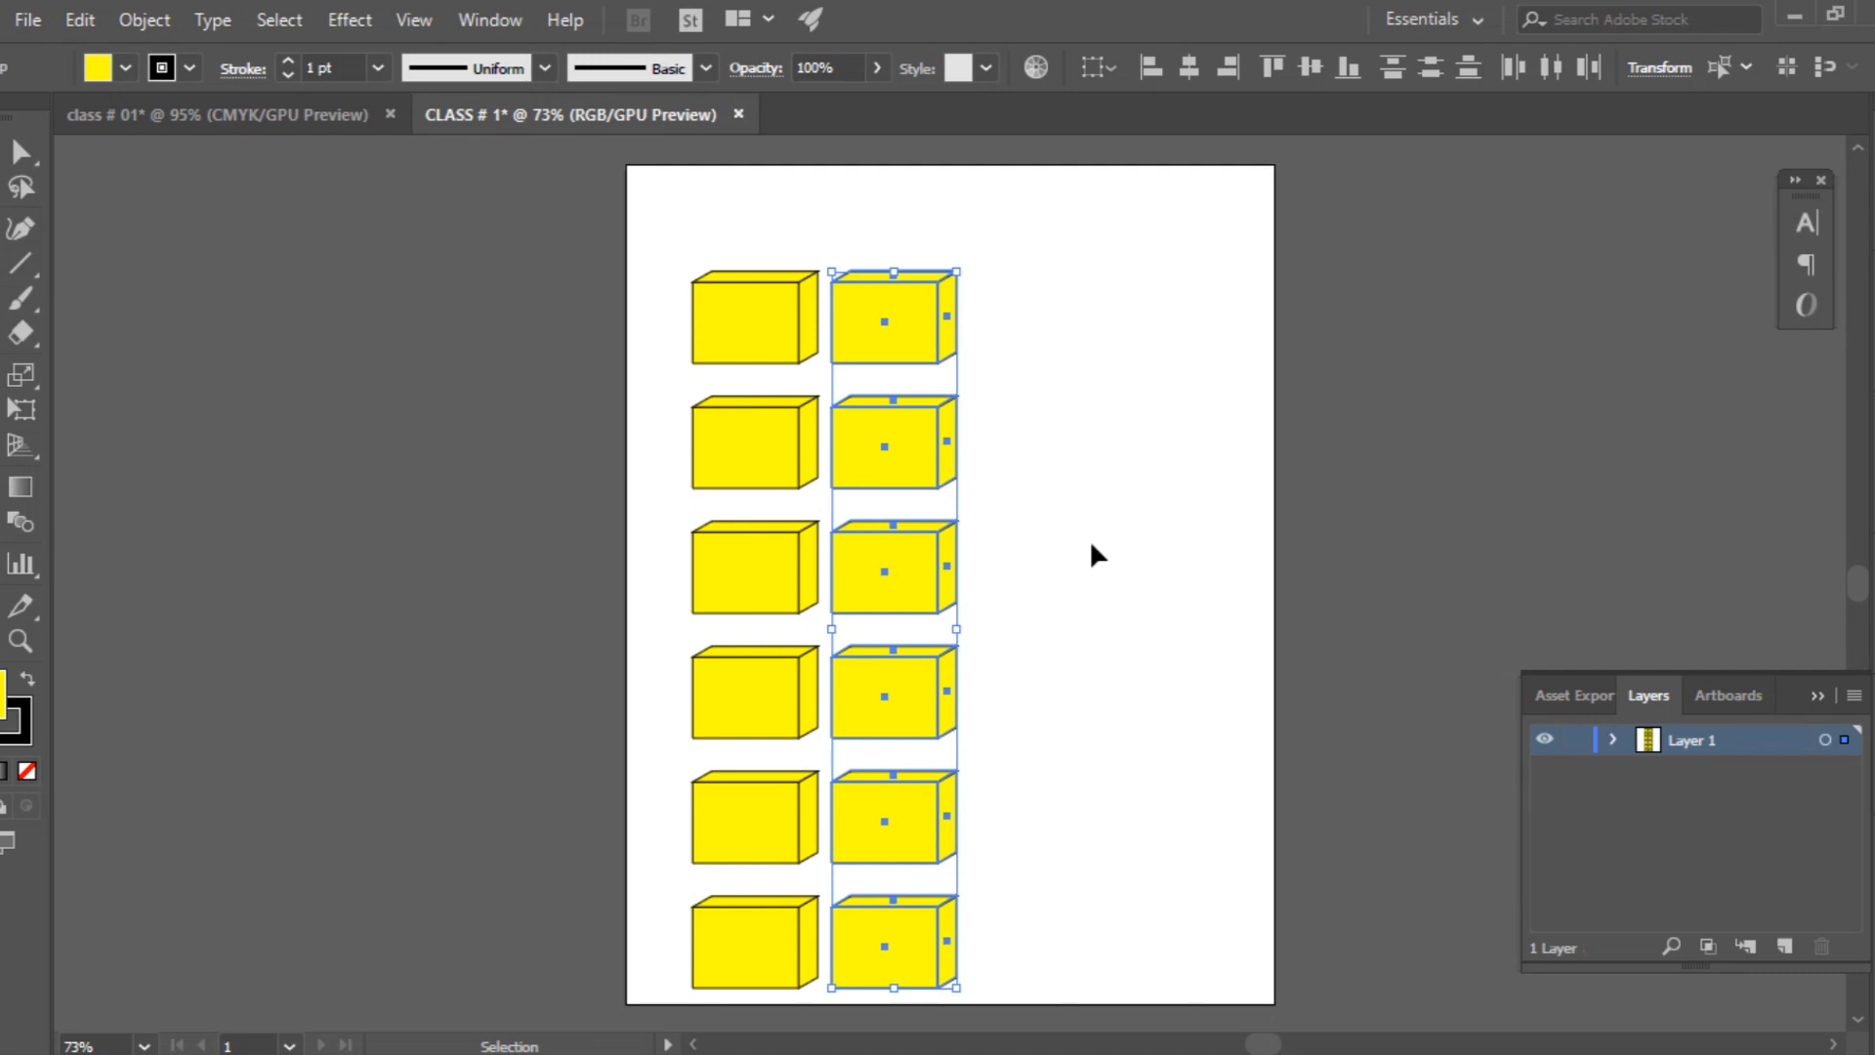
# Step: Repeat the column duplication horizontally across the artboard and beyond its right edge
pyautogui.press('a')
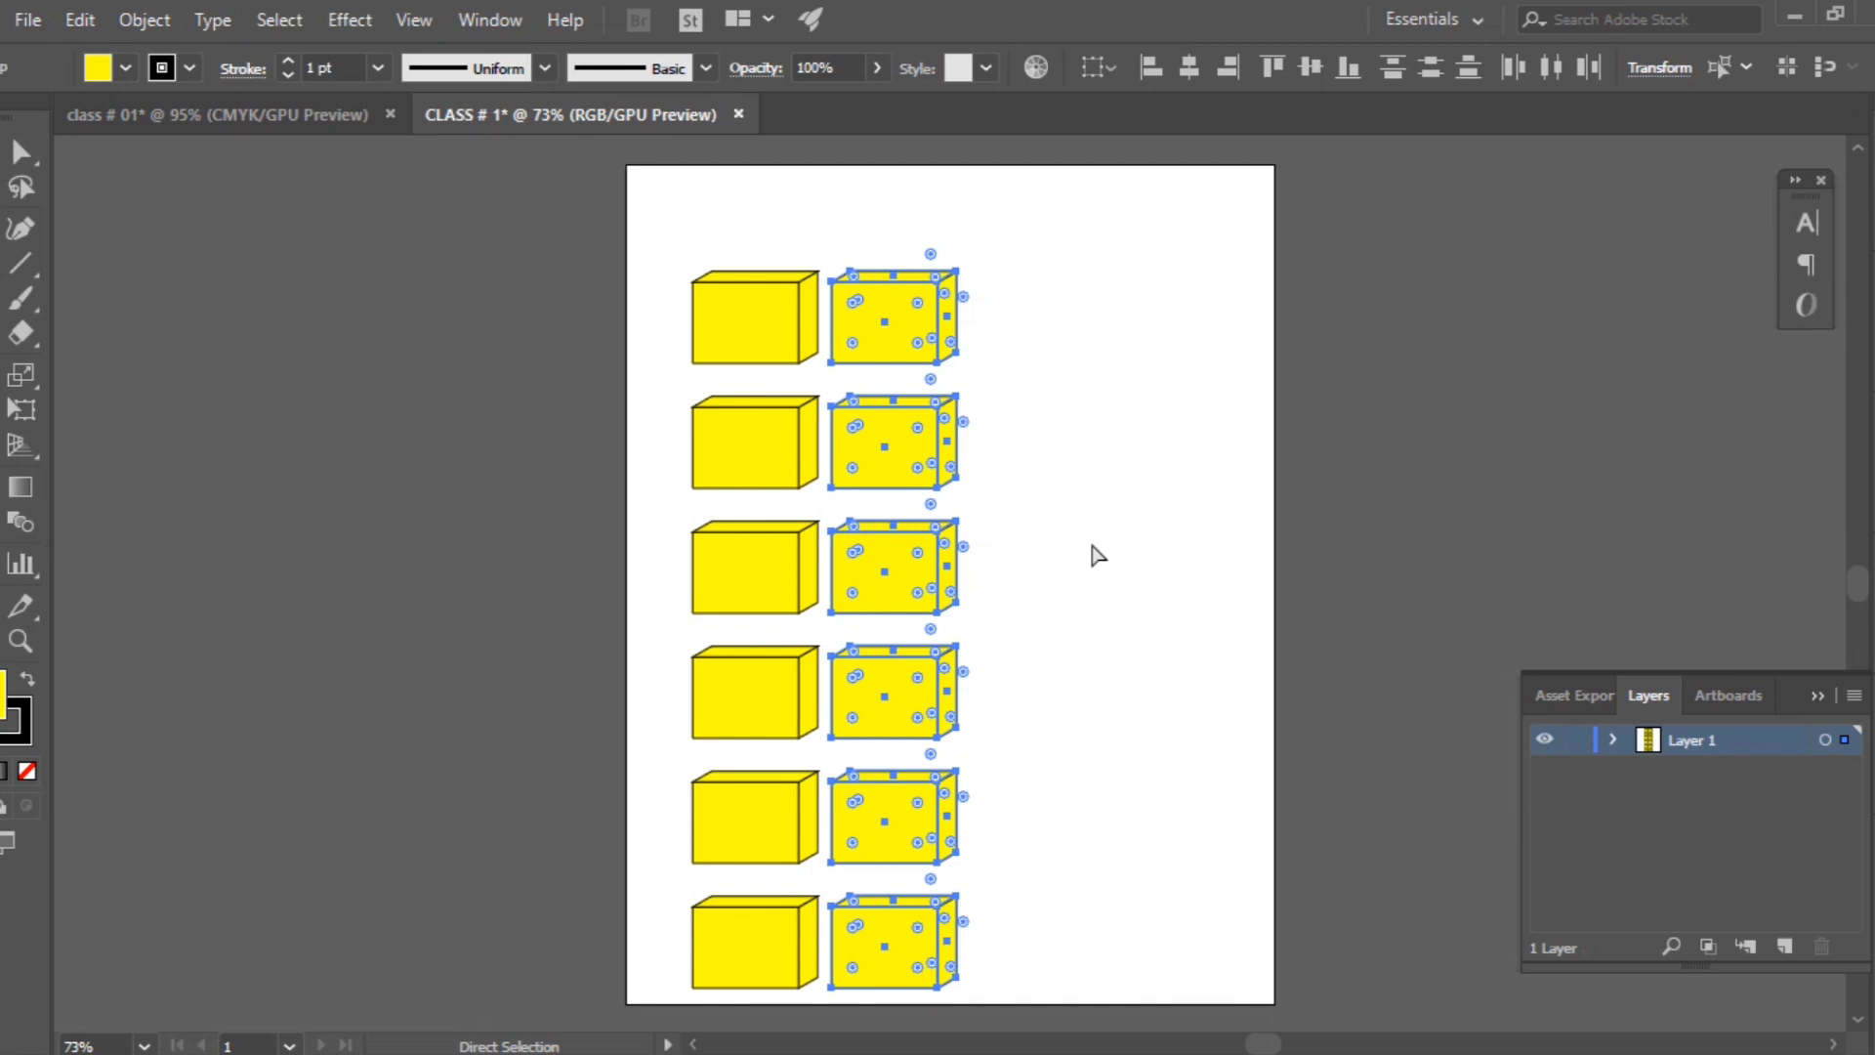
pyautogui.hotkey('ctrl', 'd')
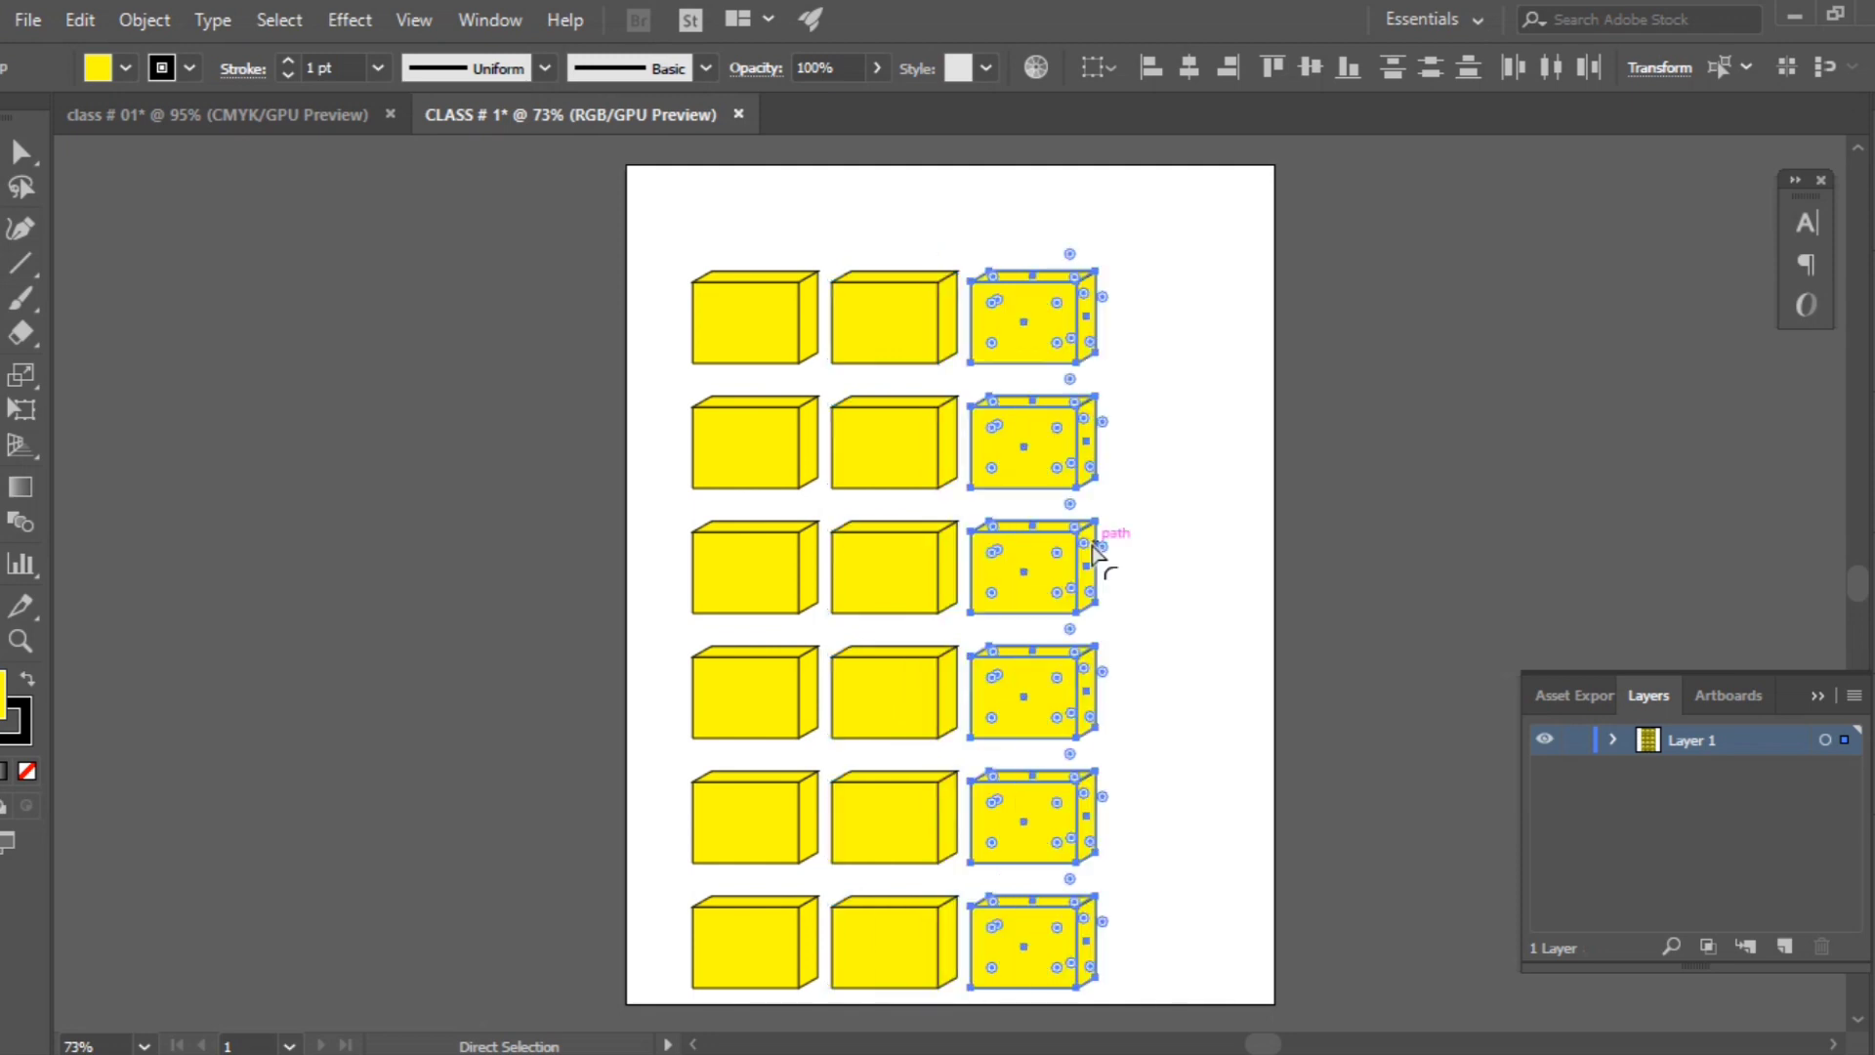
pyautogui.hotkey('ctrl', 'd')
pyautogui.hotkey('ctrl', 'd')
pyautogui.hotkey('ctrl', 'd')
pyautogui.hotkey('ctrl', 'd')
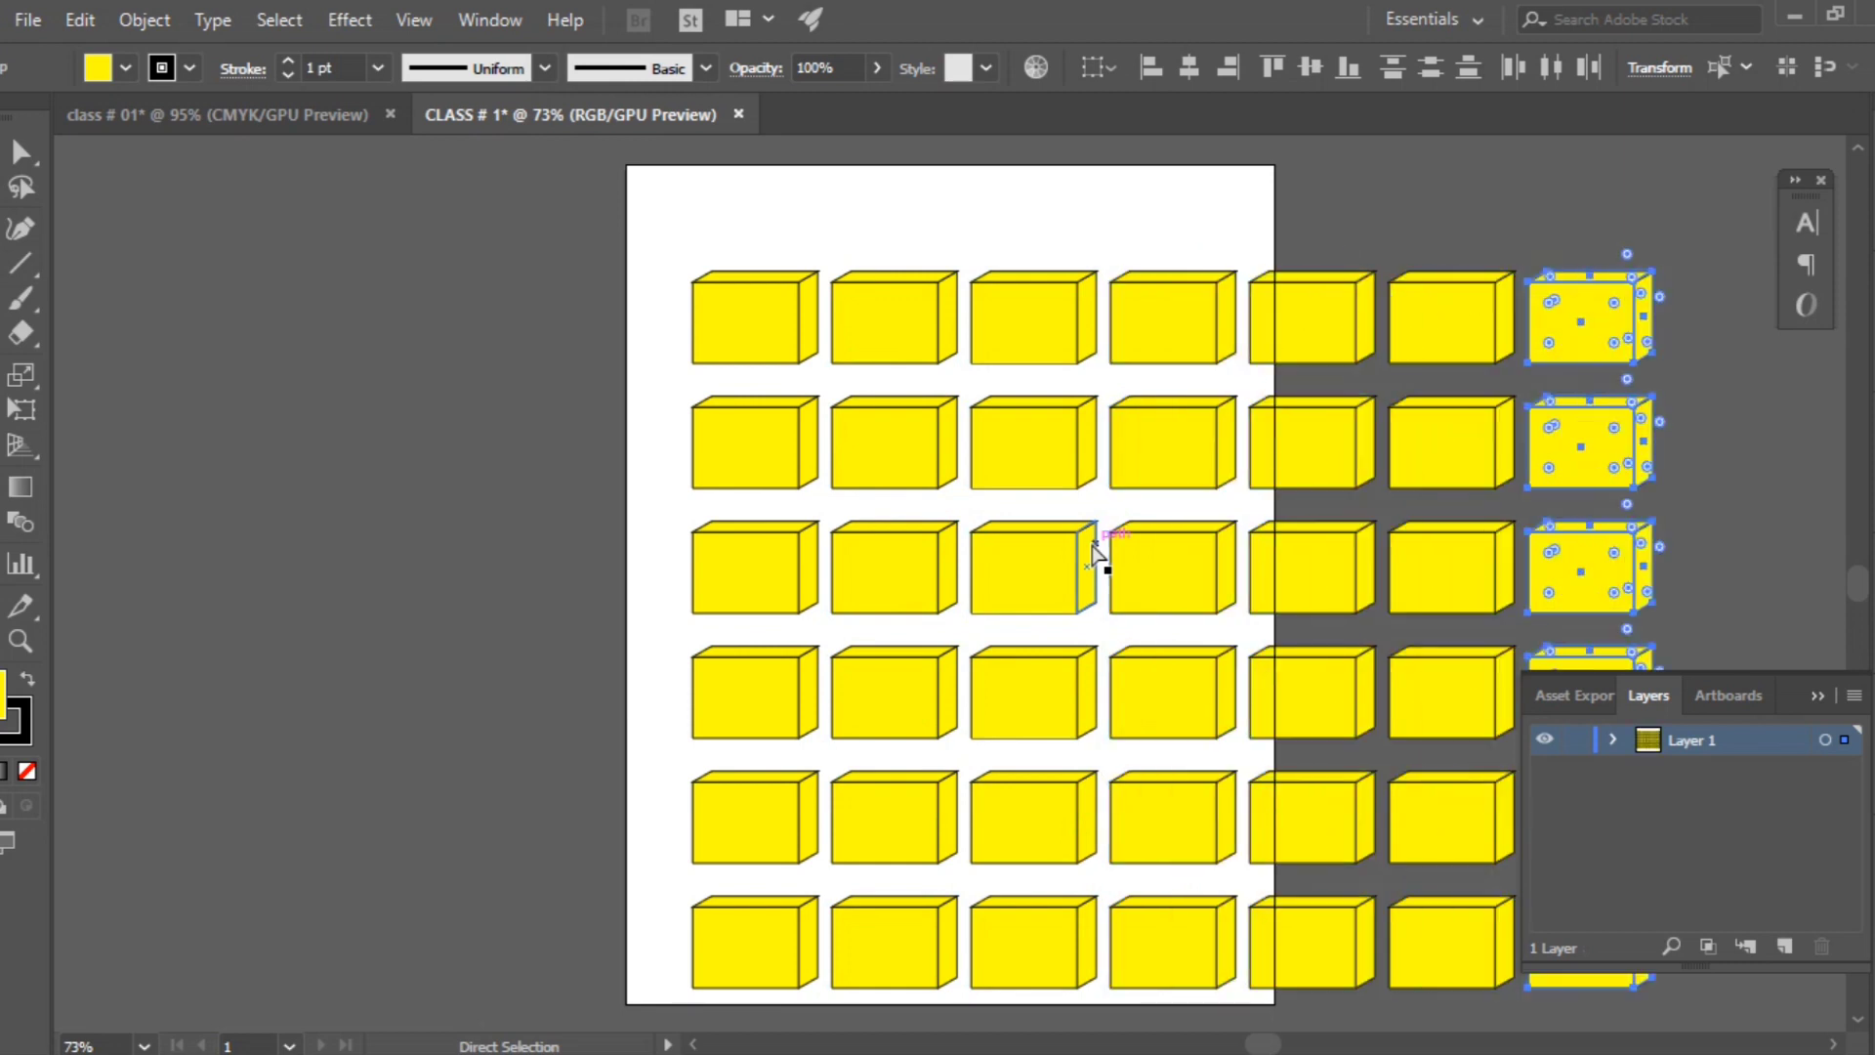
pyautogui.hotkey('ctrl', 'd')
# Step: Undo all the column duplicates so that only the first column of six boxes is left
pyautogui.hotkey('ctrl', 'z')
pyautogui.hotkey('ctrl', 'z')
pyautogui.hotkey('ctrl', 'z')
pyautogui.hotkey('ctrl', 'z')
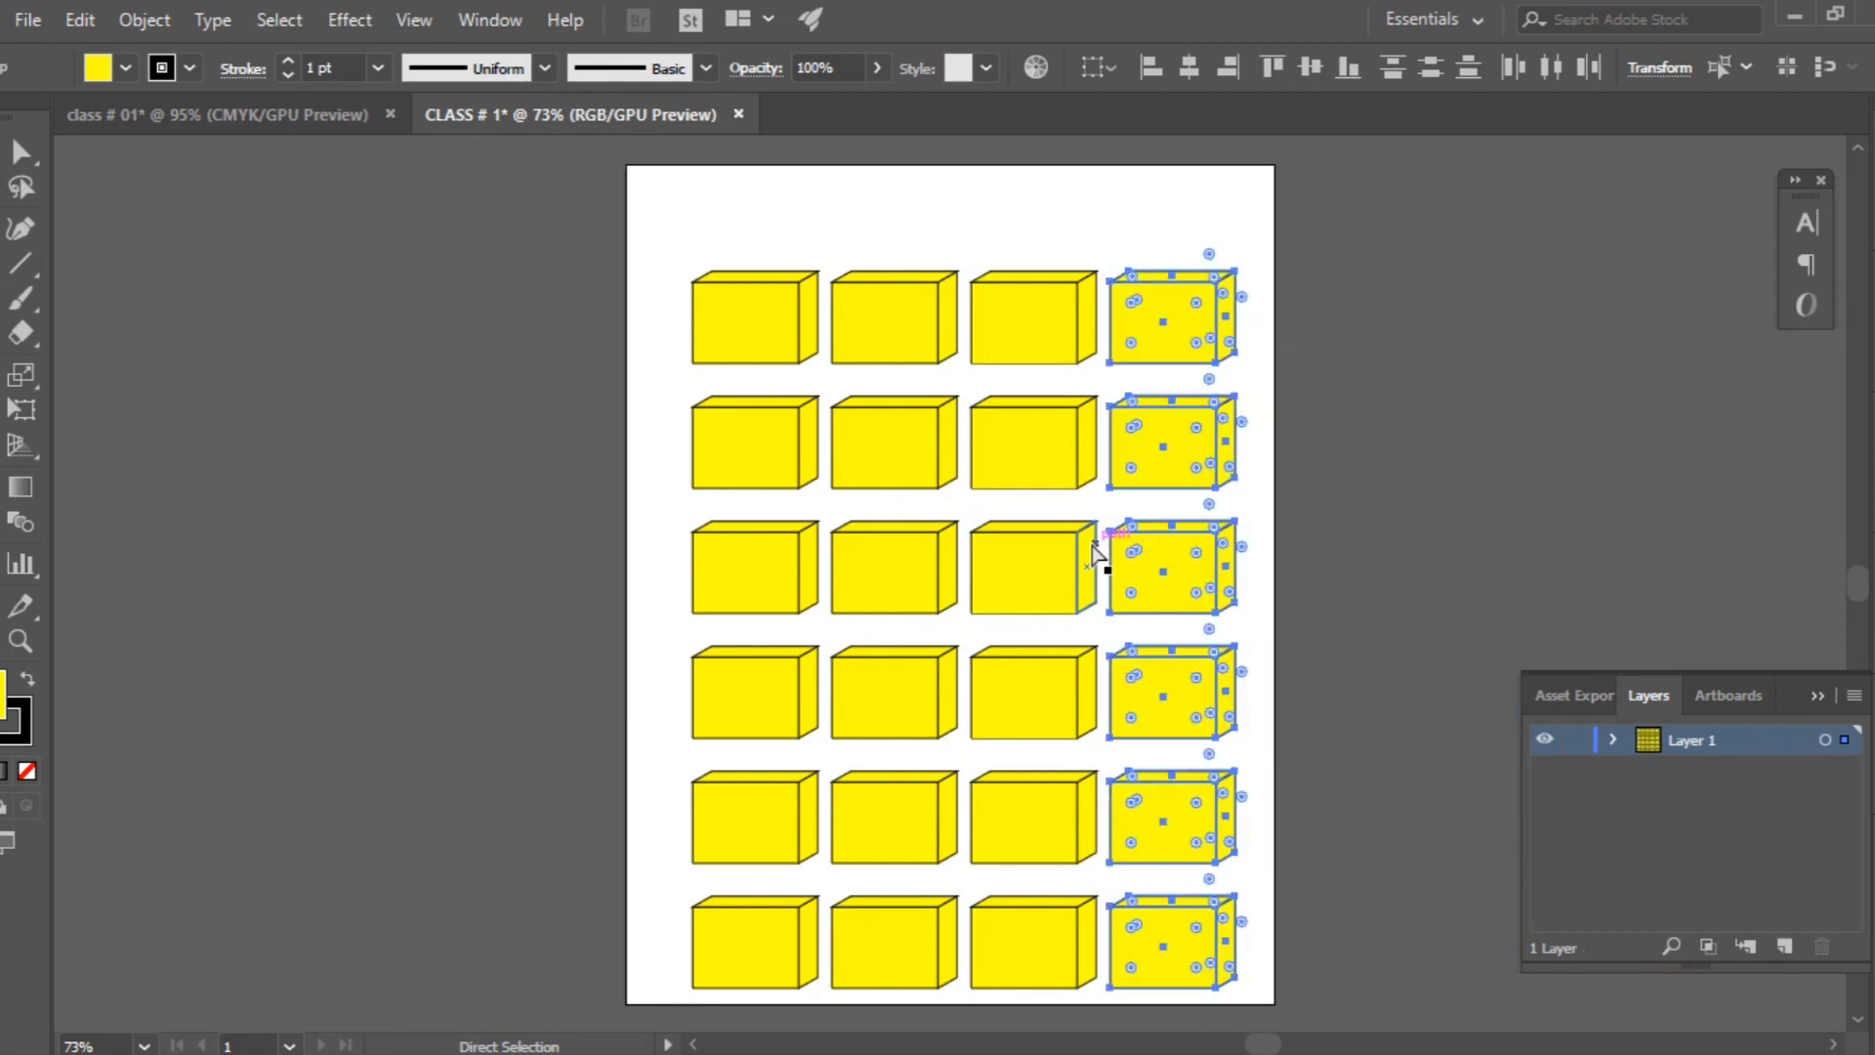
pyautogui.hotkey('ctrl', 'z')
pyautogui.hotkey('ctrl', 'z')
pyautogui.hotkey('ctrl', 'z')
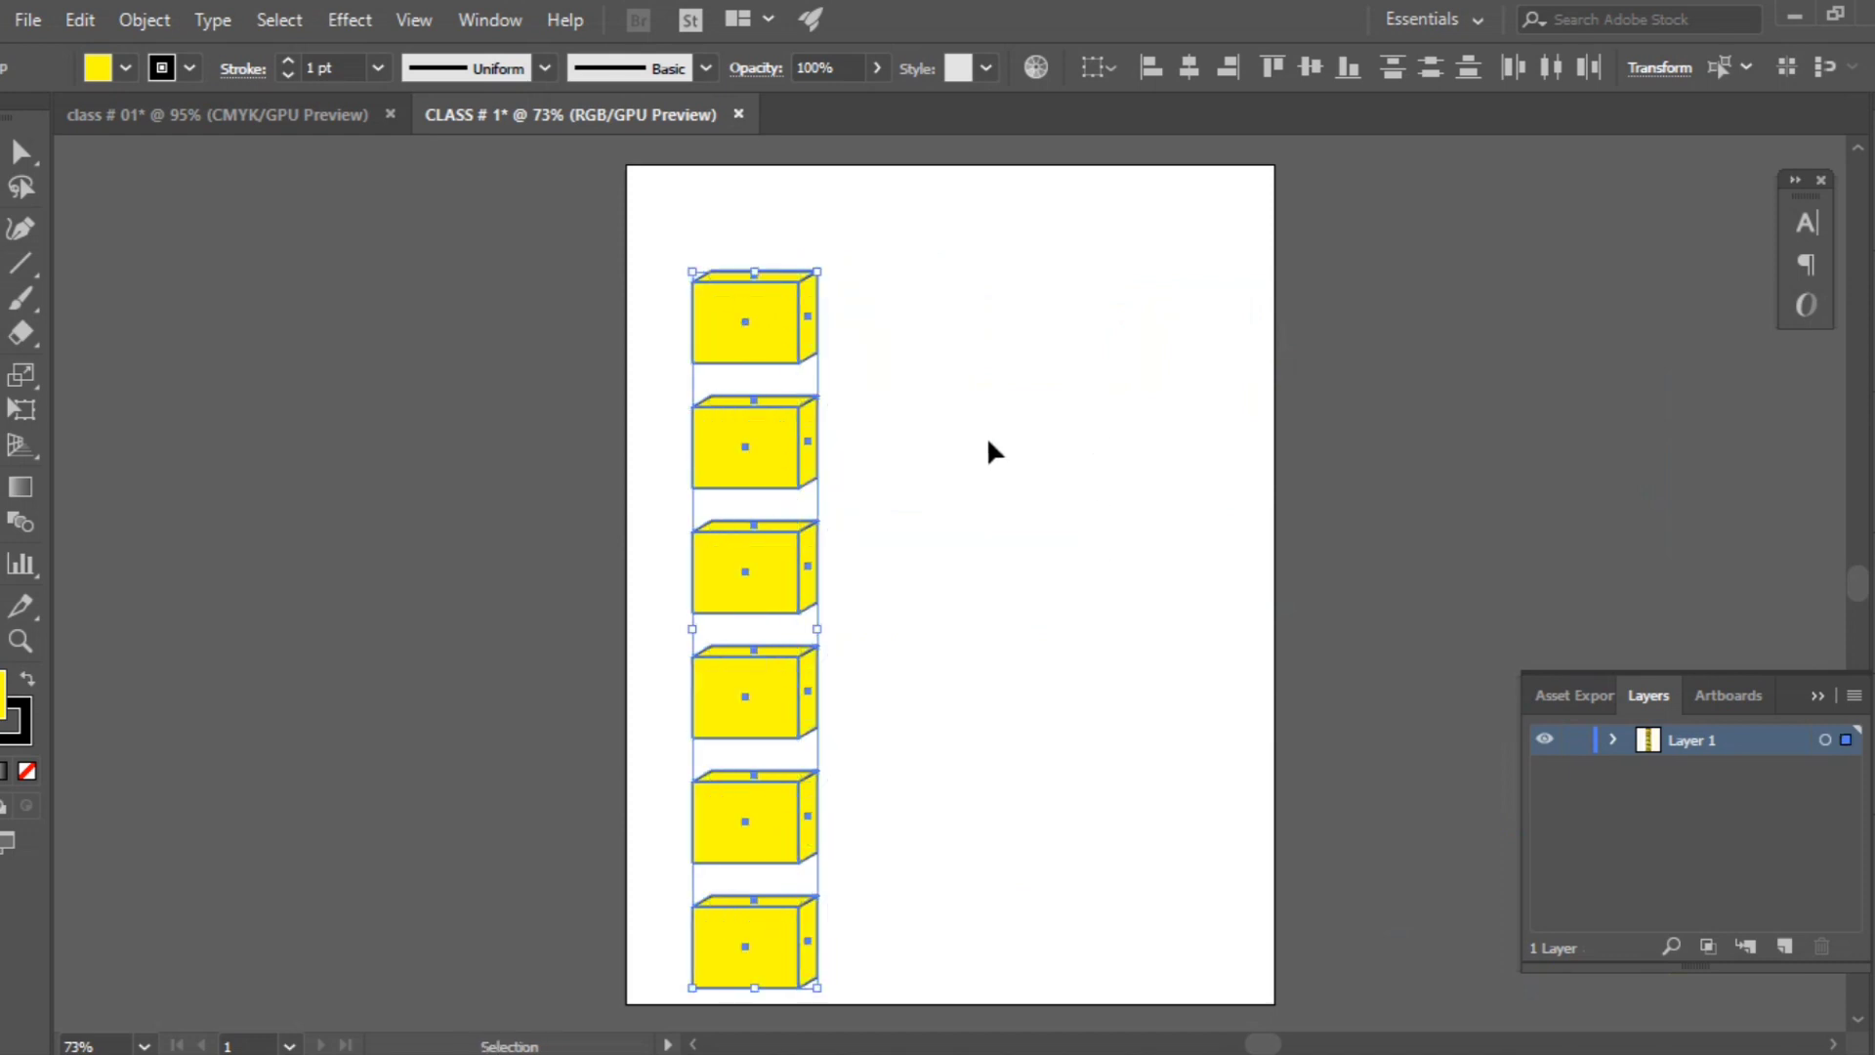
# Step: Duplicate the column of six boxes to the right again, making three evenly spaced columns
pyautogui.press('a')
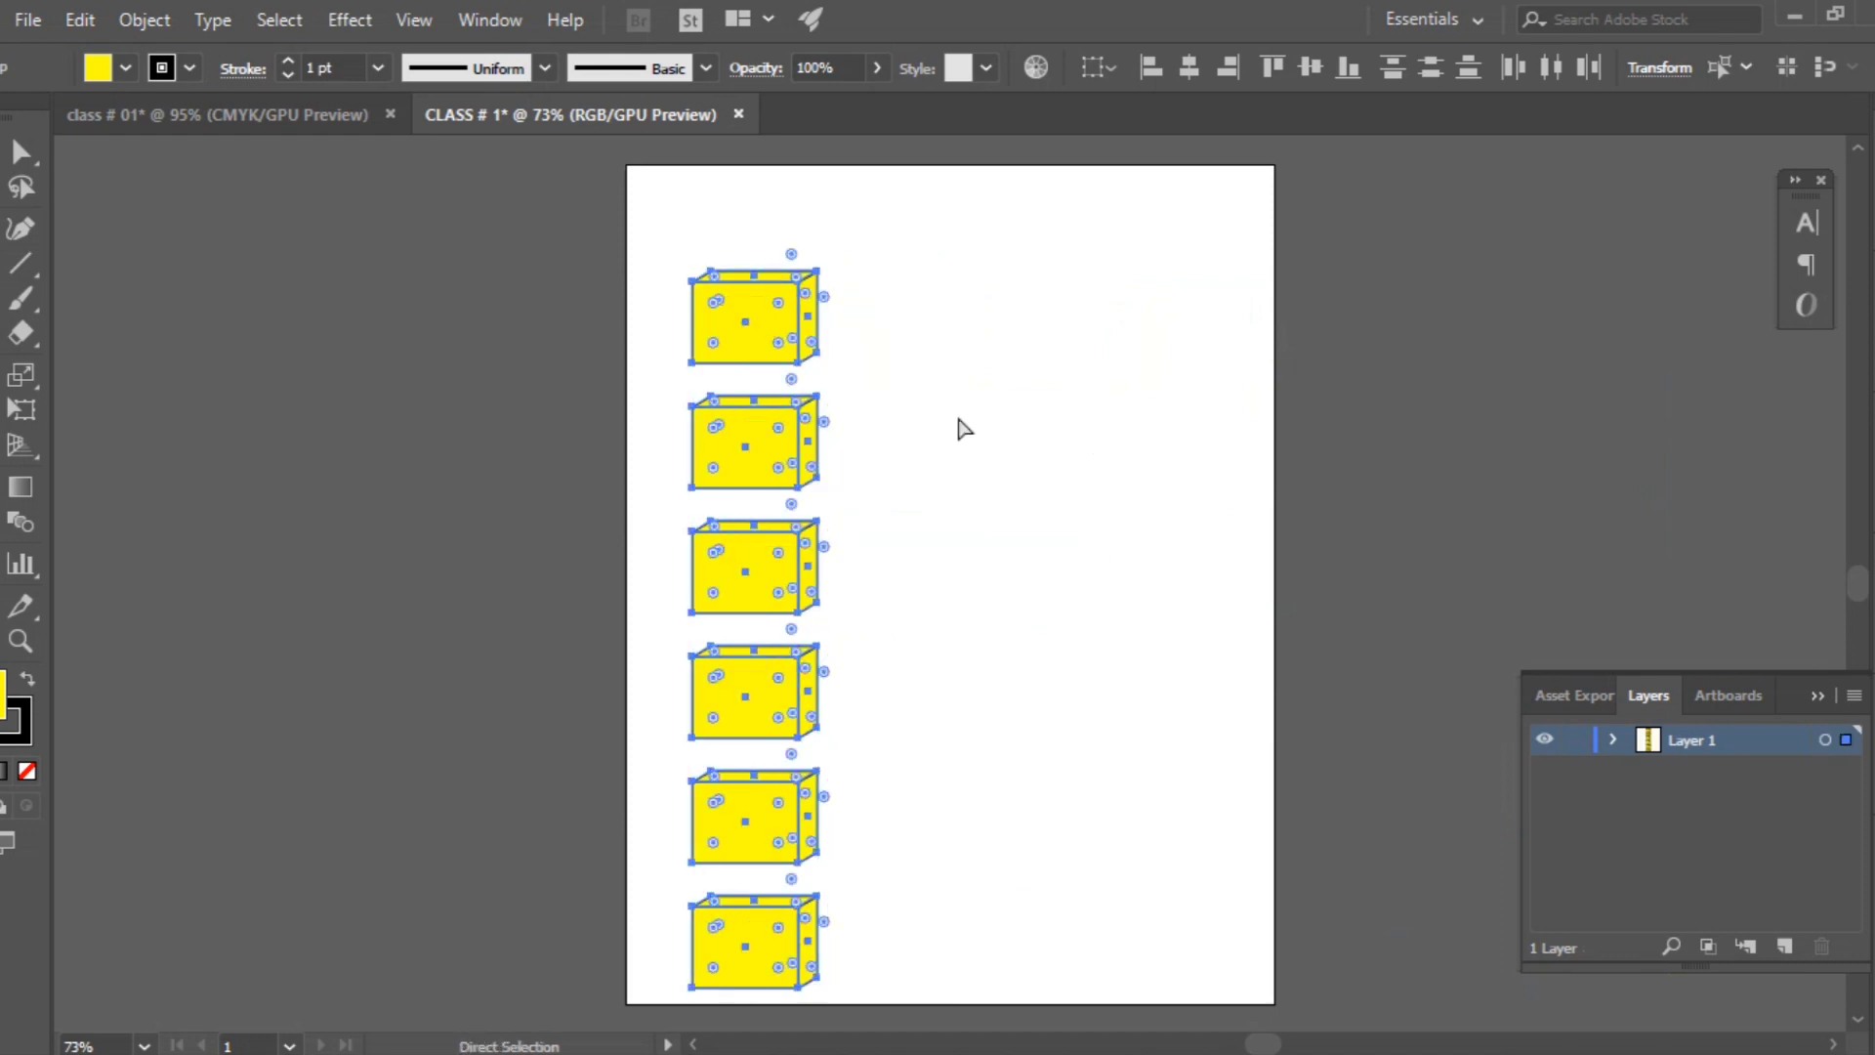
pyautogui.hotkey('ctrl', 'z')
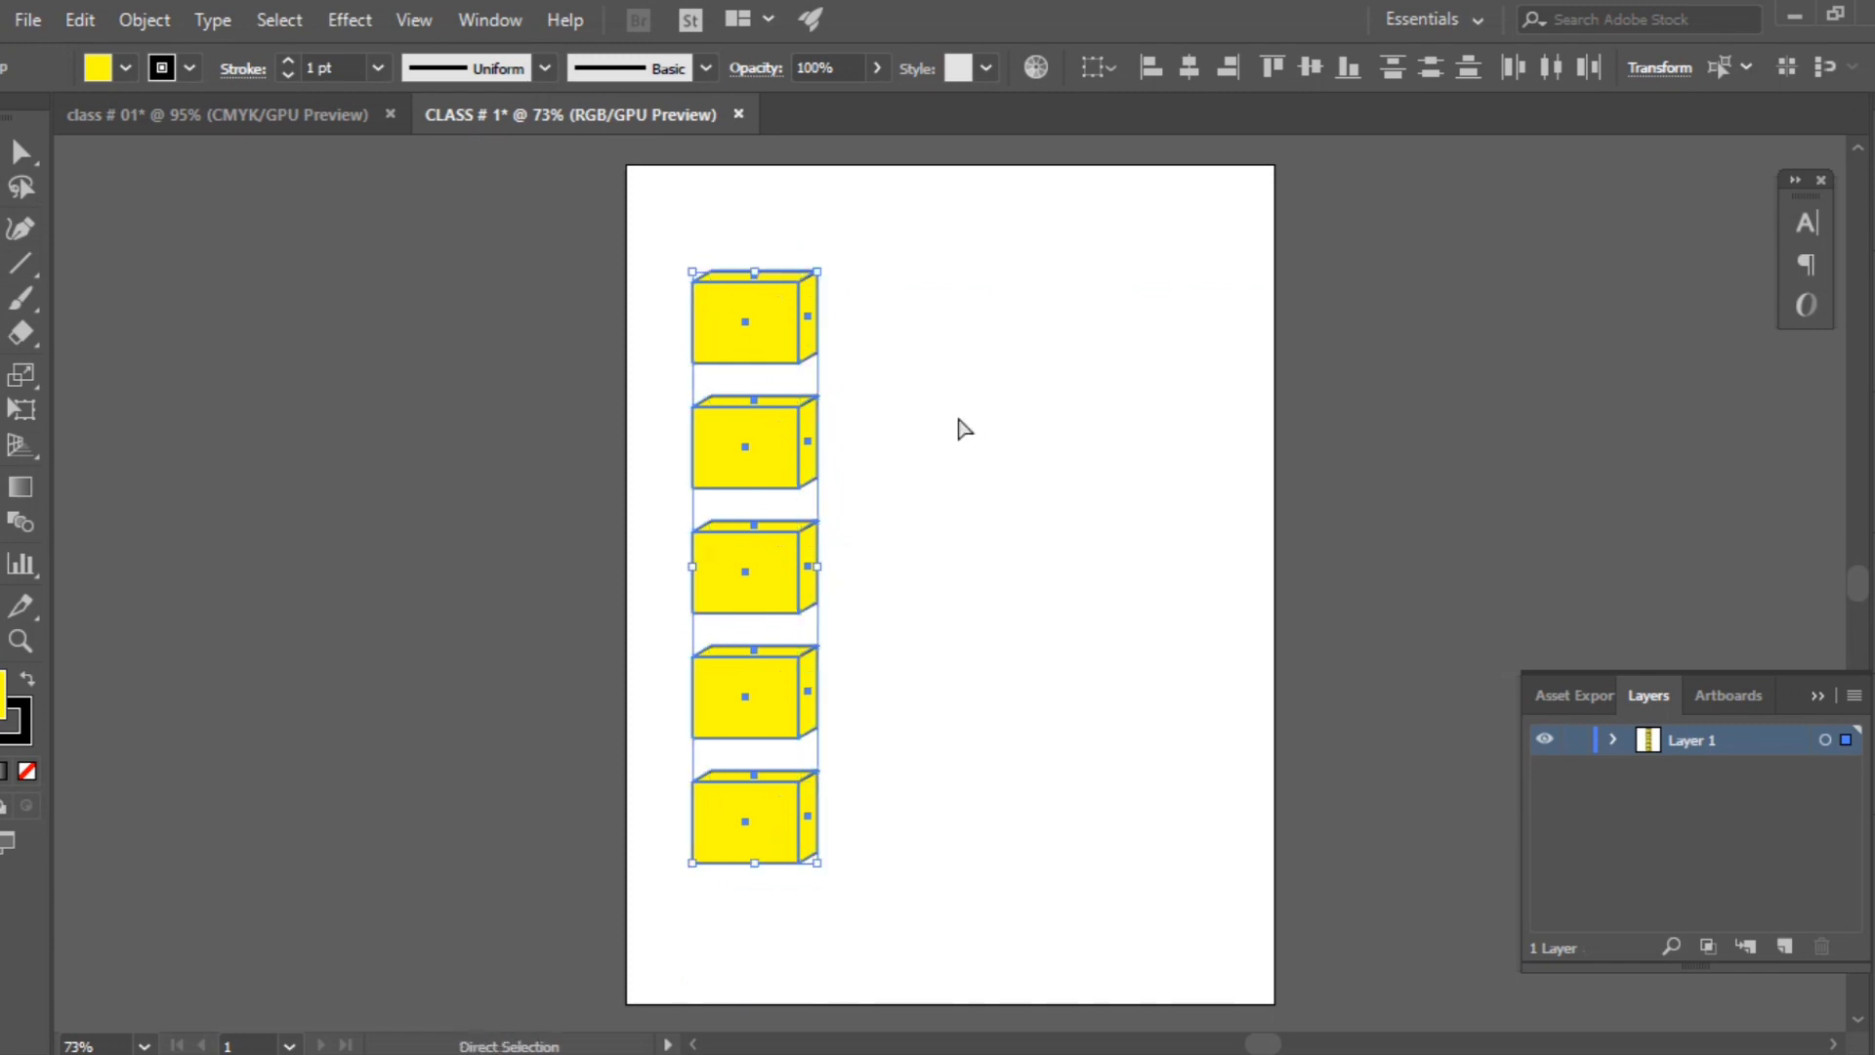
pyautogui.hotkey('ctrl', 'shift', 'z')
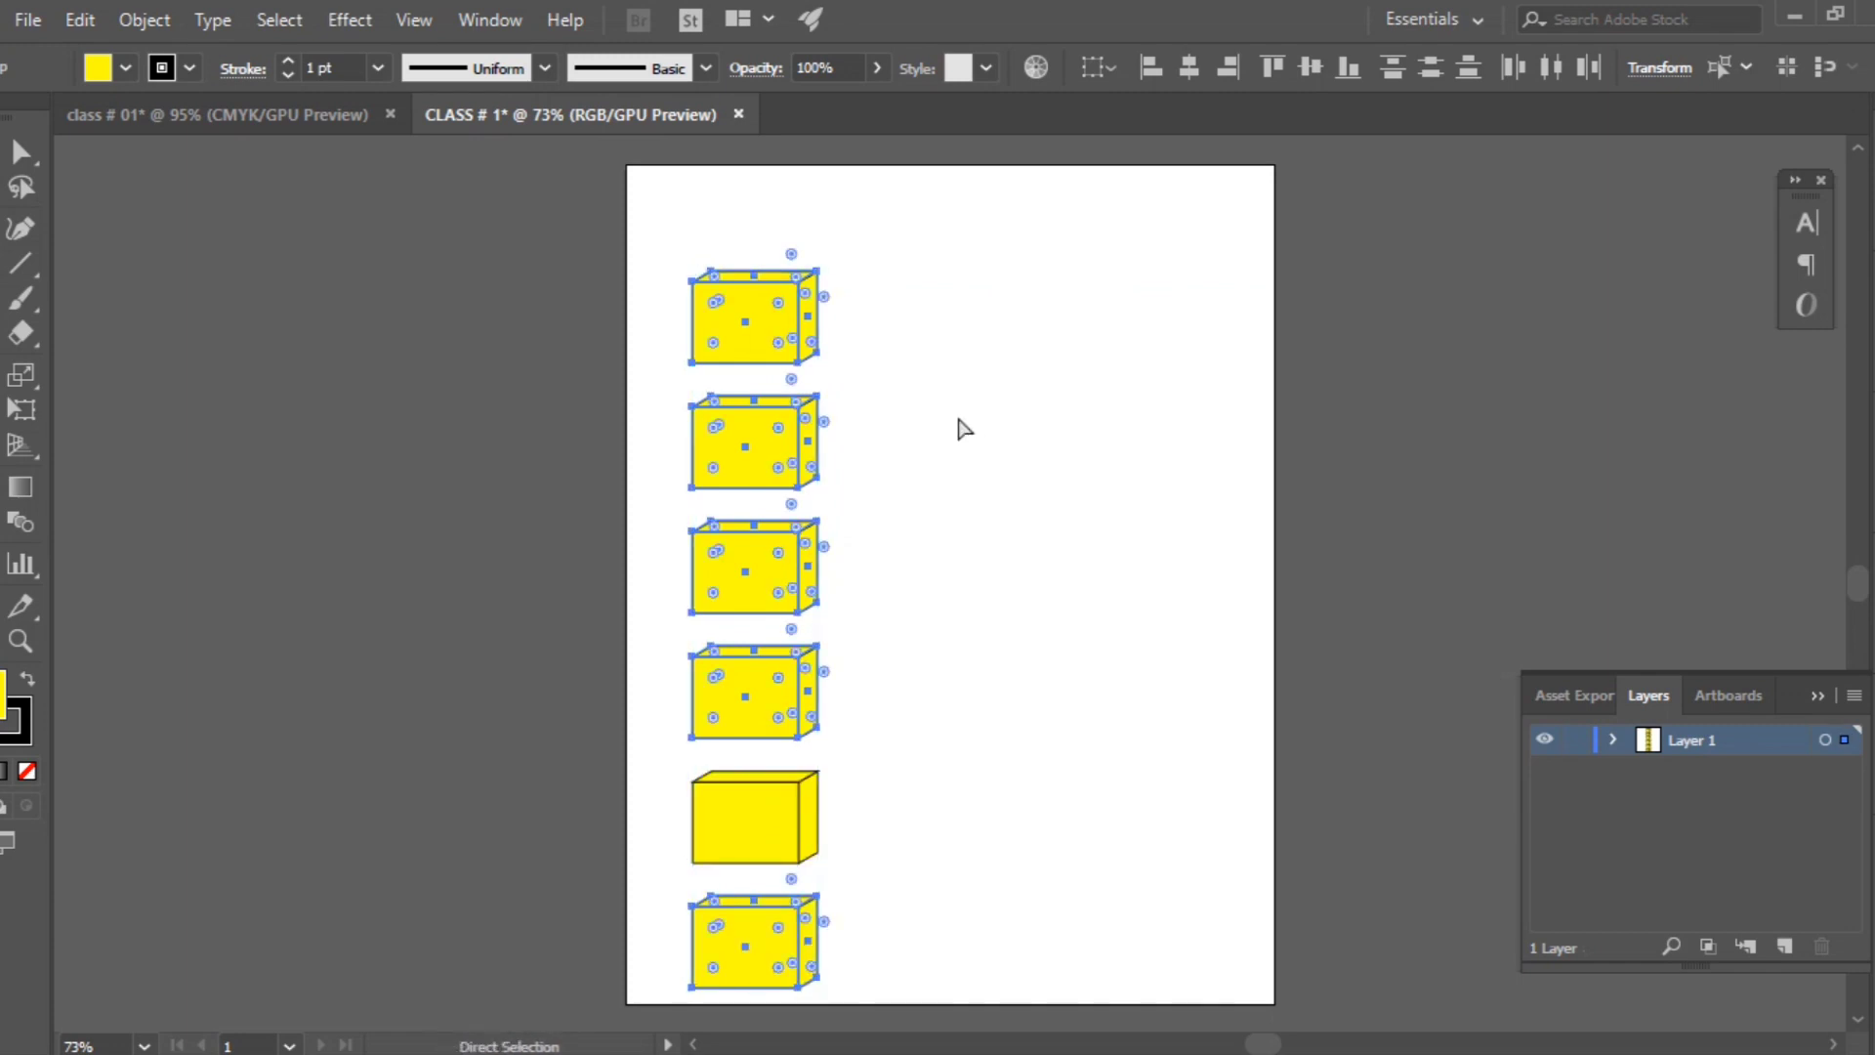
pyautogui.hotkey('ctrl', 'd')
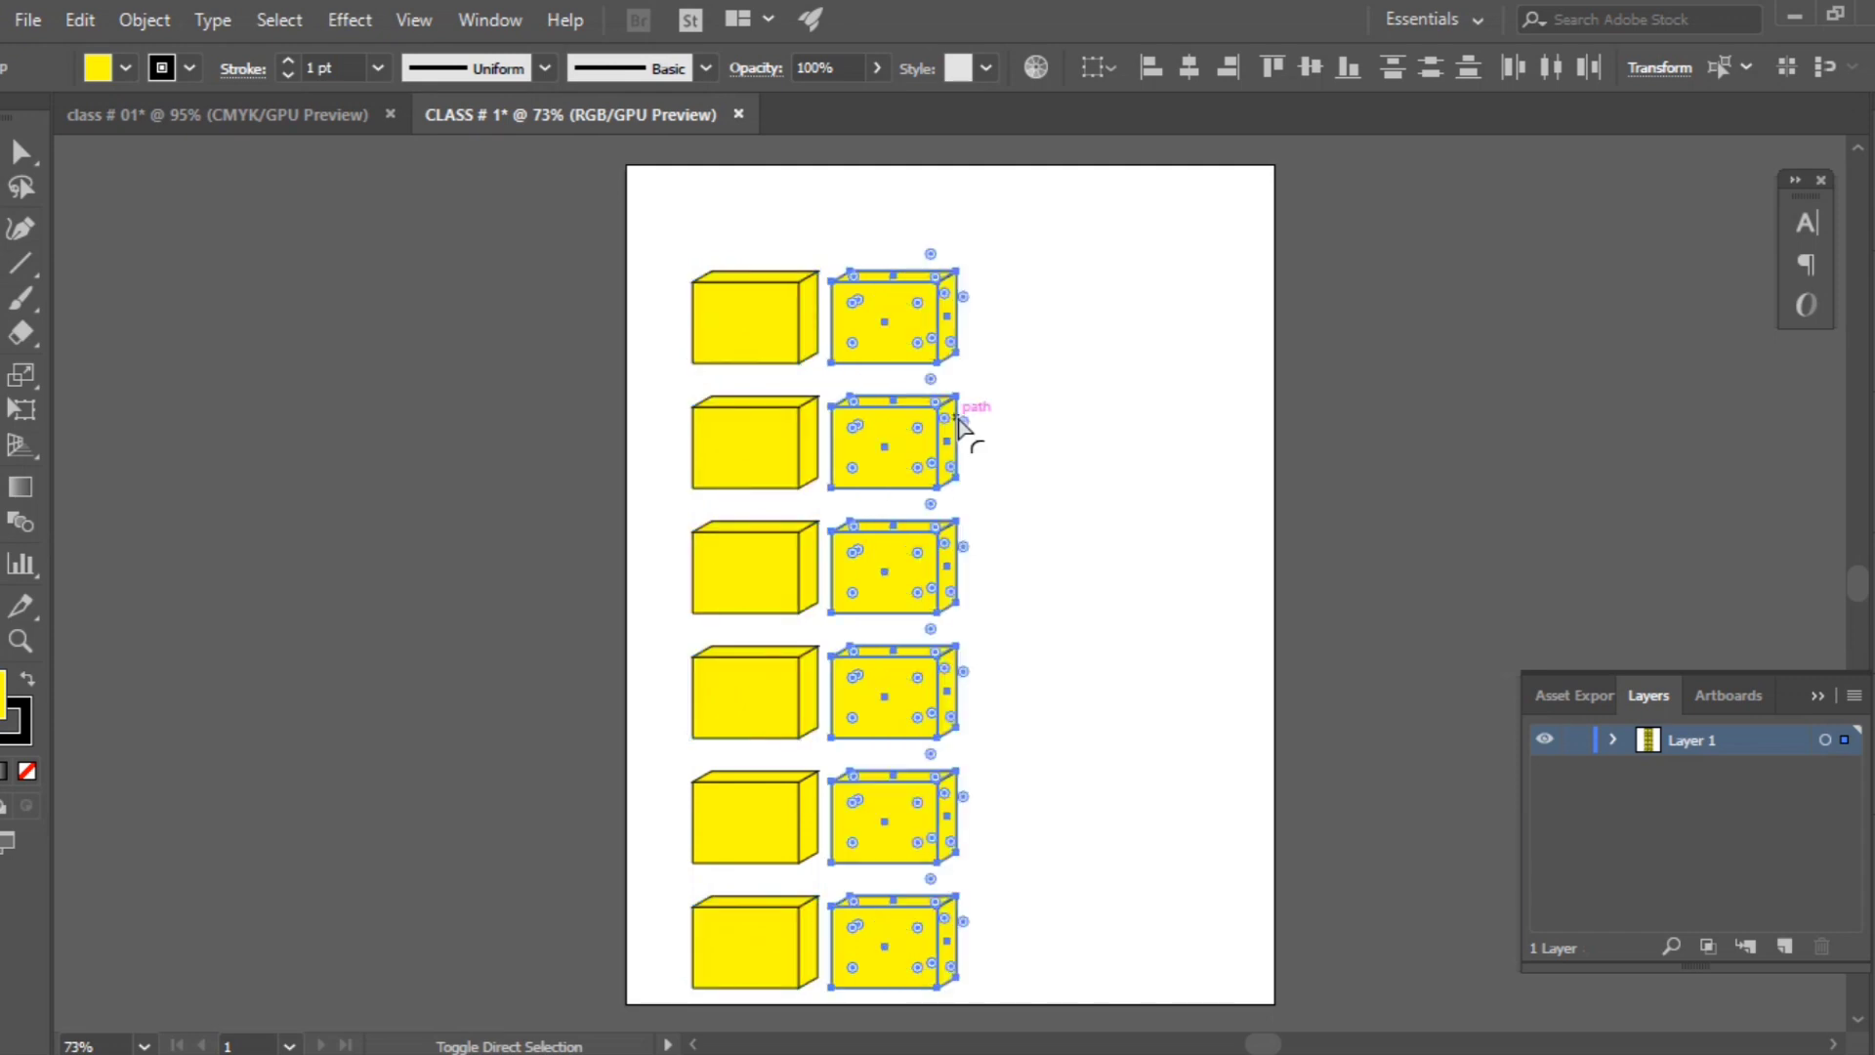
pyautogui.press('v')
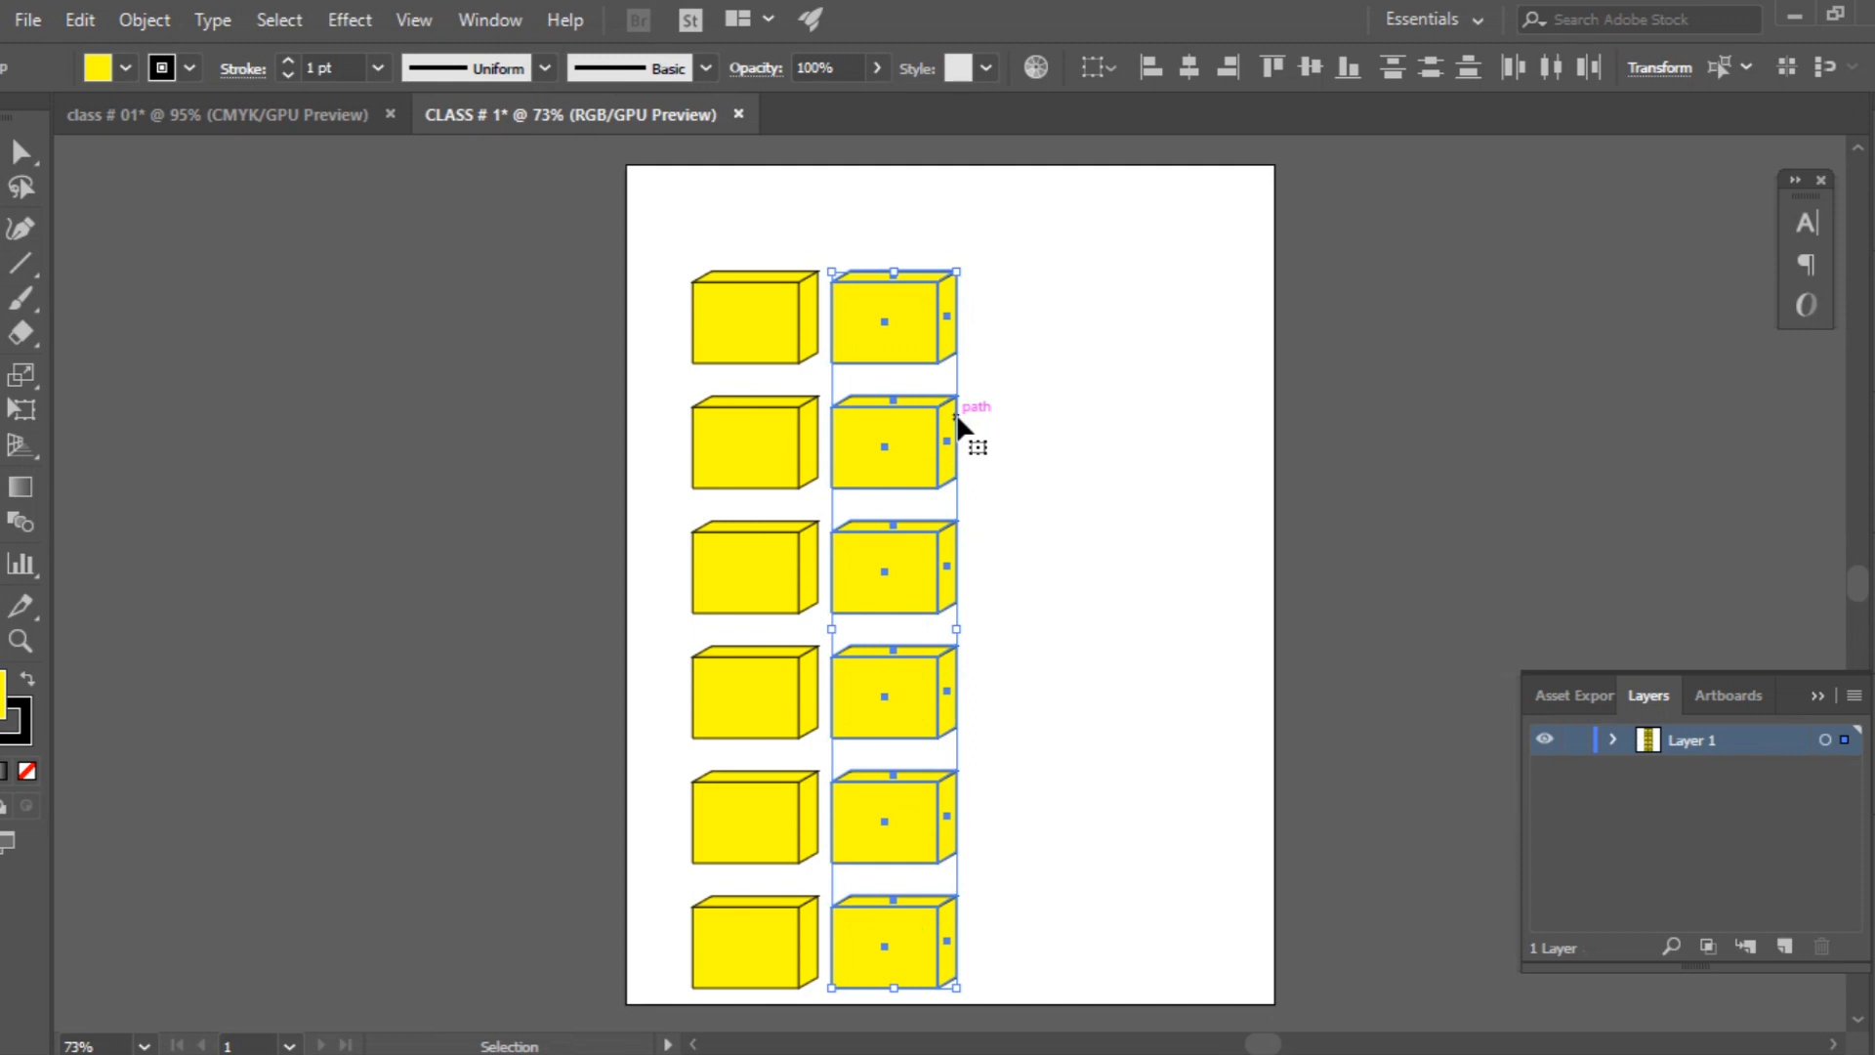
pyautogui.hotkey('ctrl', 'd')
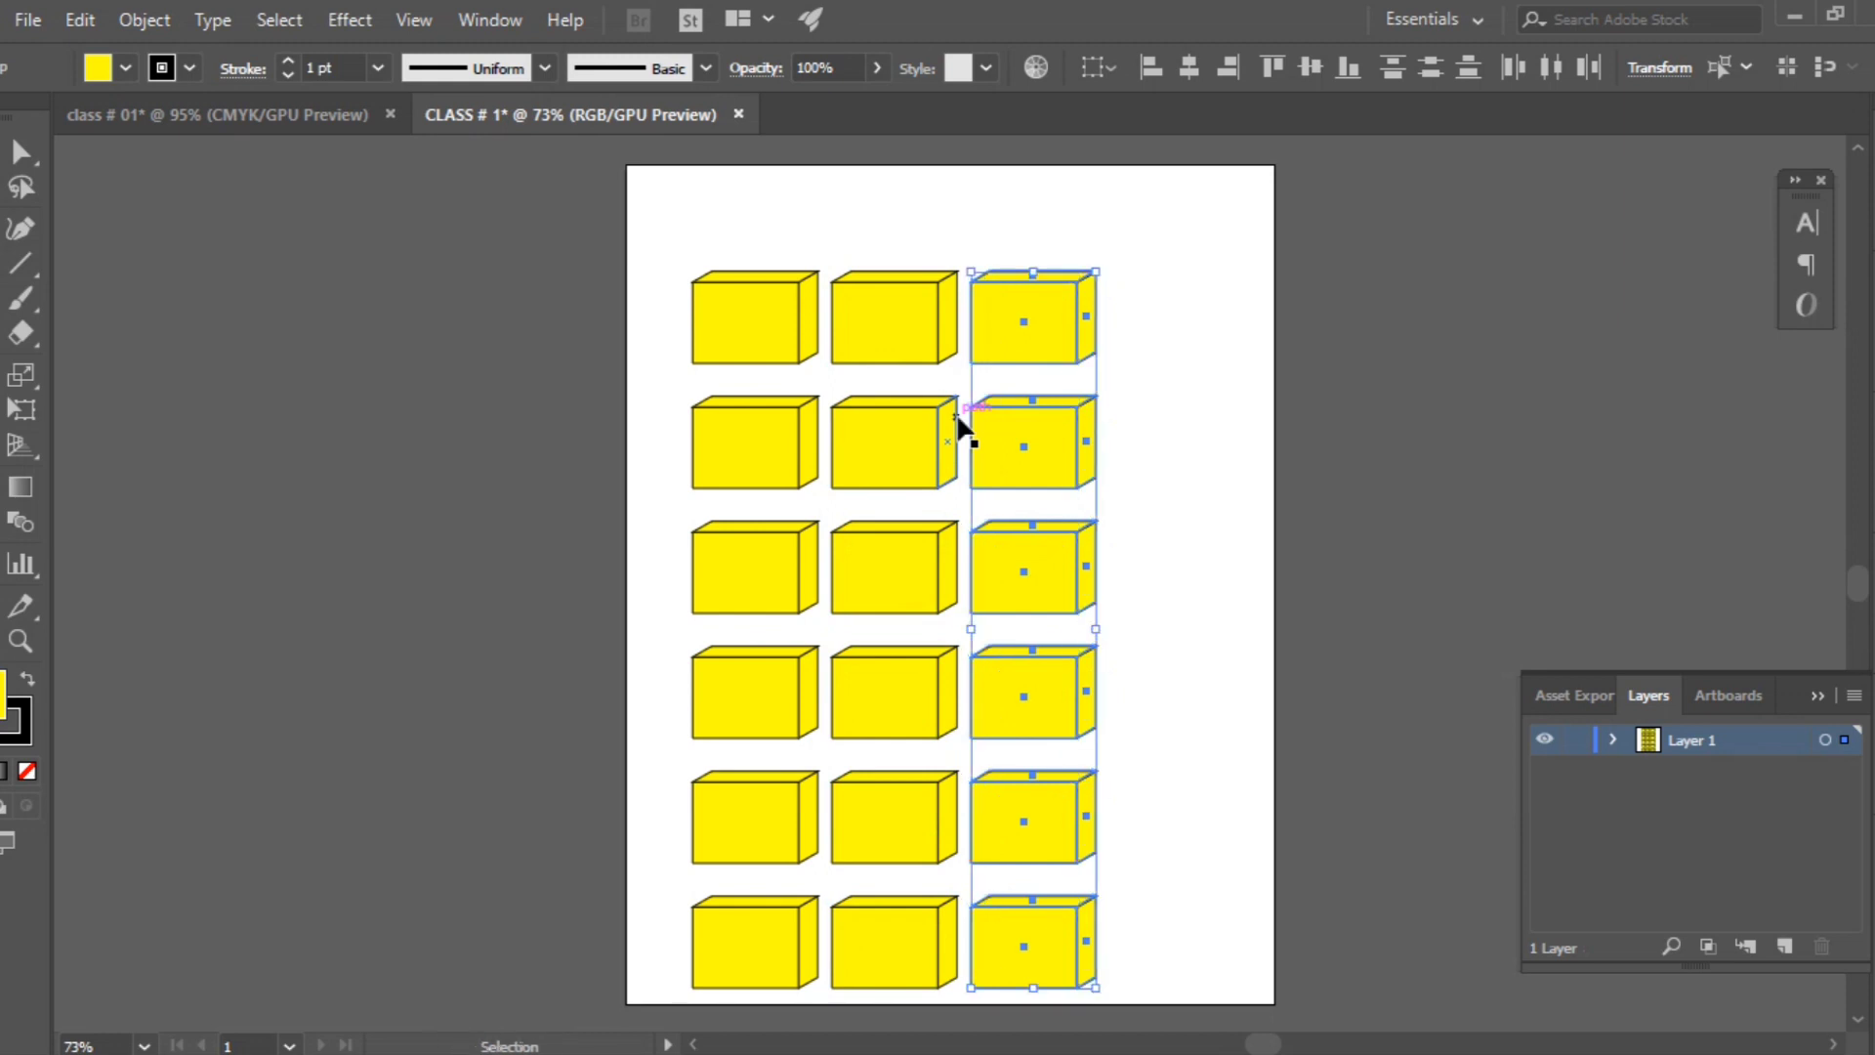
# Step: Repeat the last duplication three more times to extend the grid to six columns of boxes
pyautogui.press('ctrl')
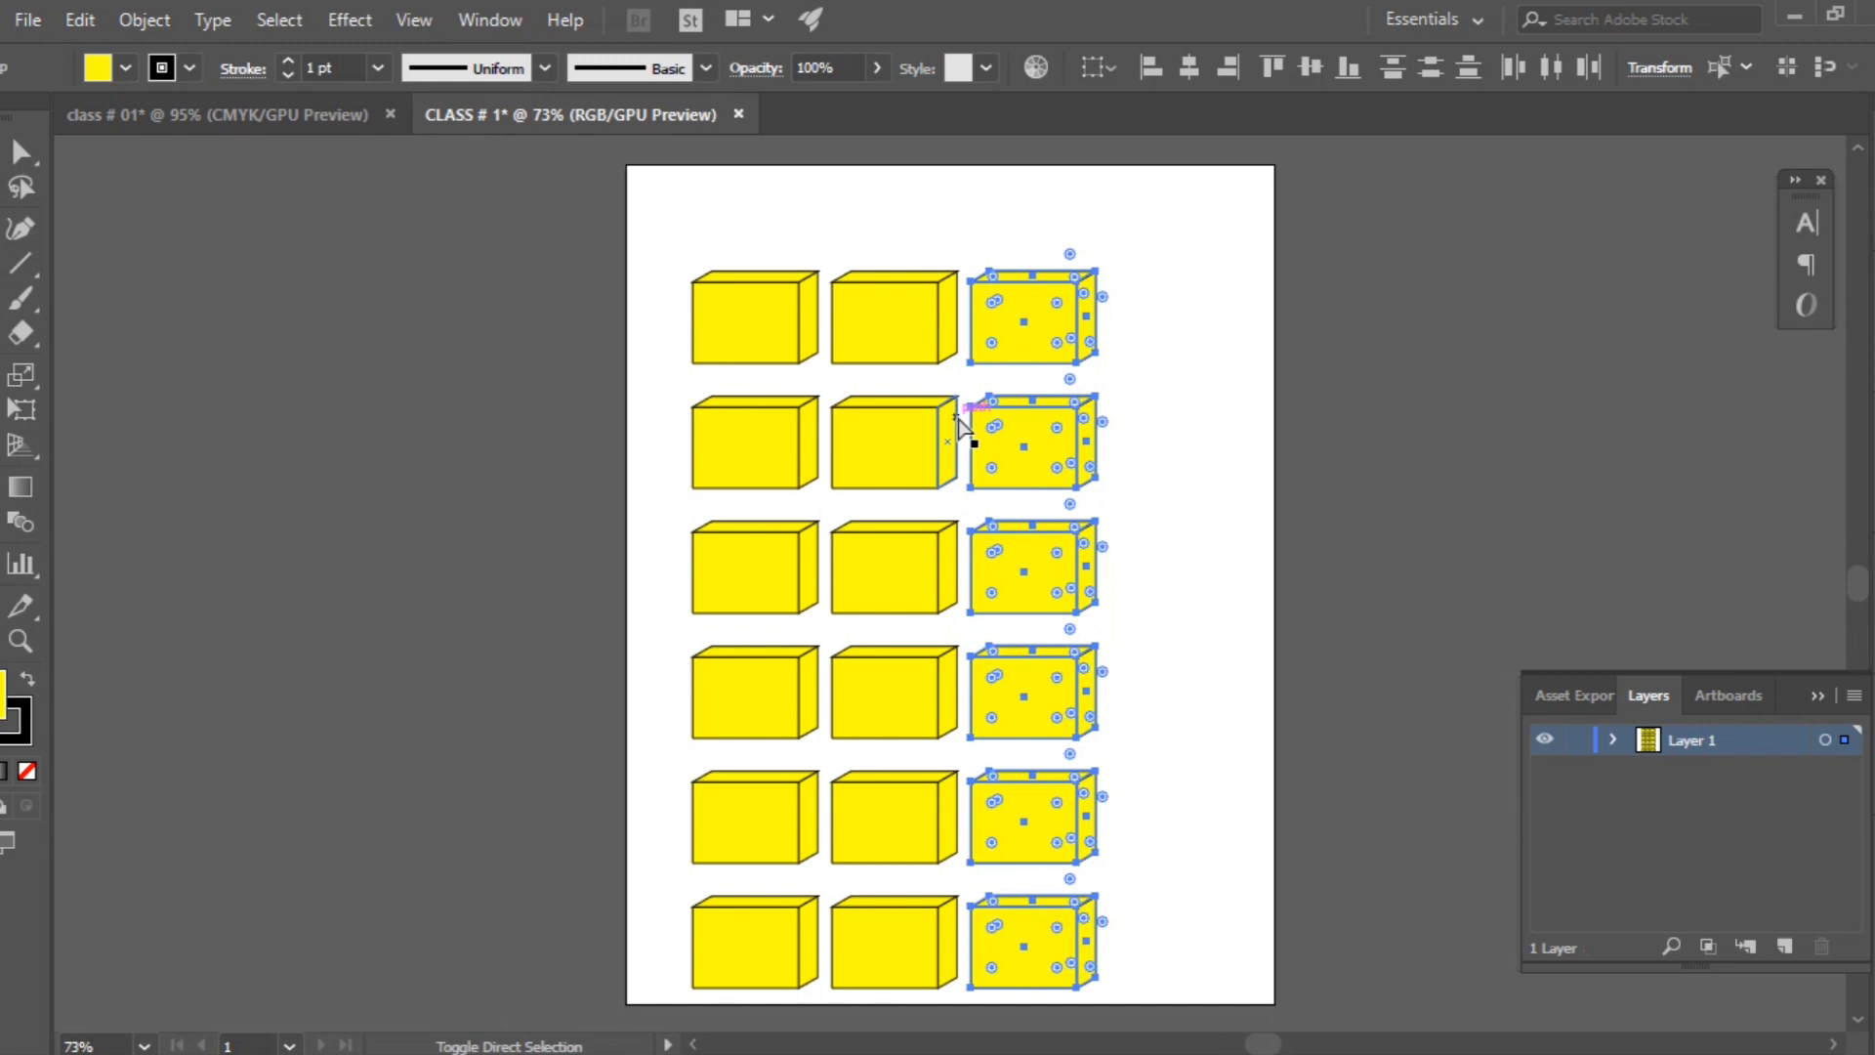
pyautogui.hotkey('ctrl', 'd')
pyautogui.hotkey('ctrl', 'd')
pyautogui.hotkey('ctrl', 'd')
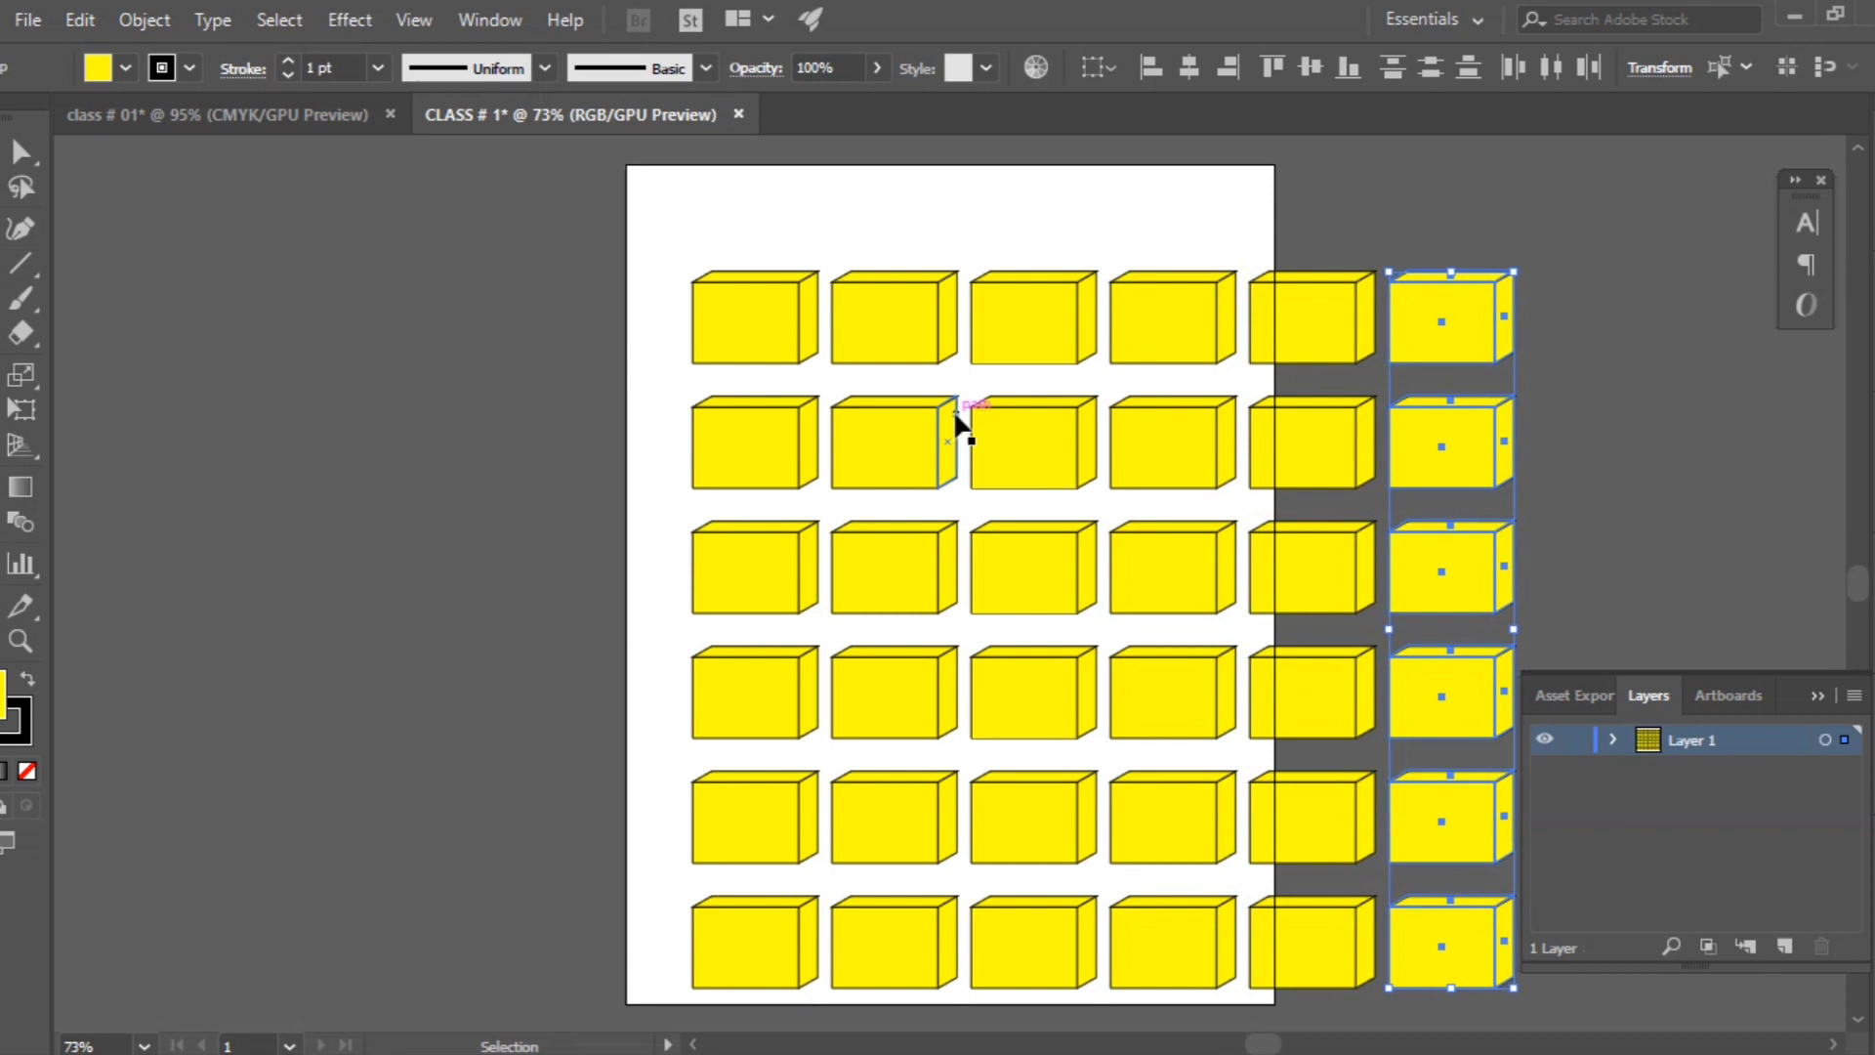
pyautogui.scroll(1, 986, 381)
pyautogui.scroll(-2, 966, 303)
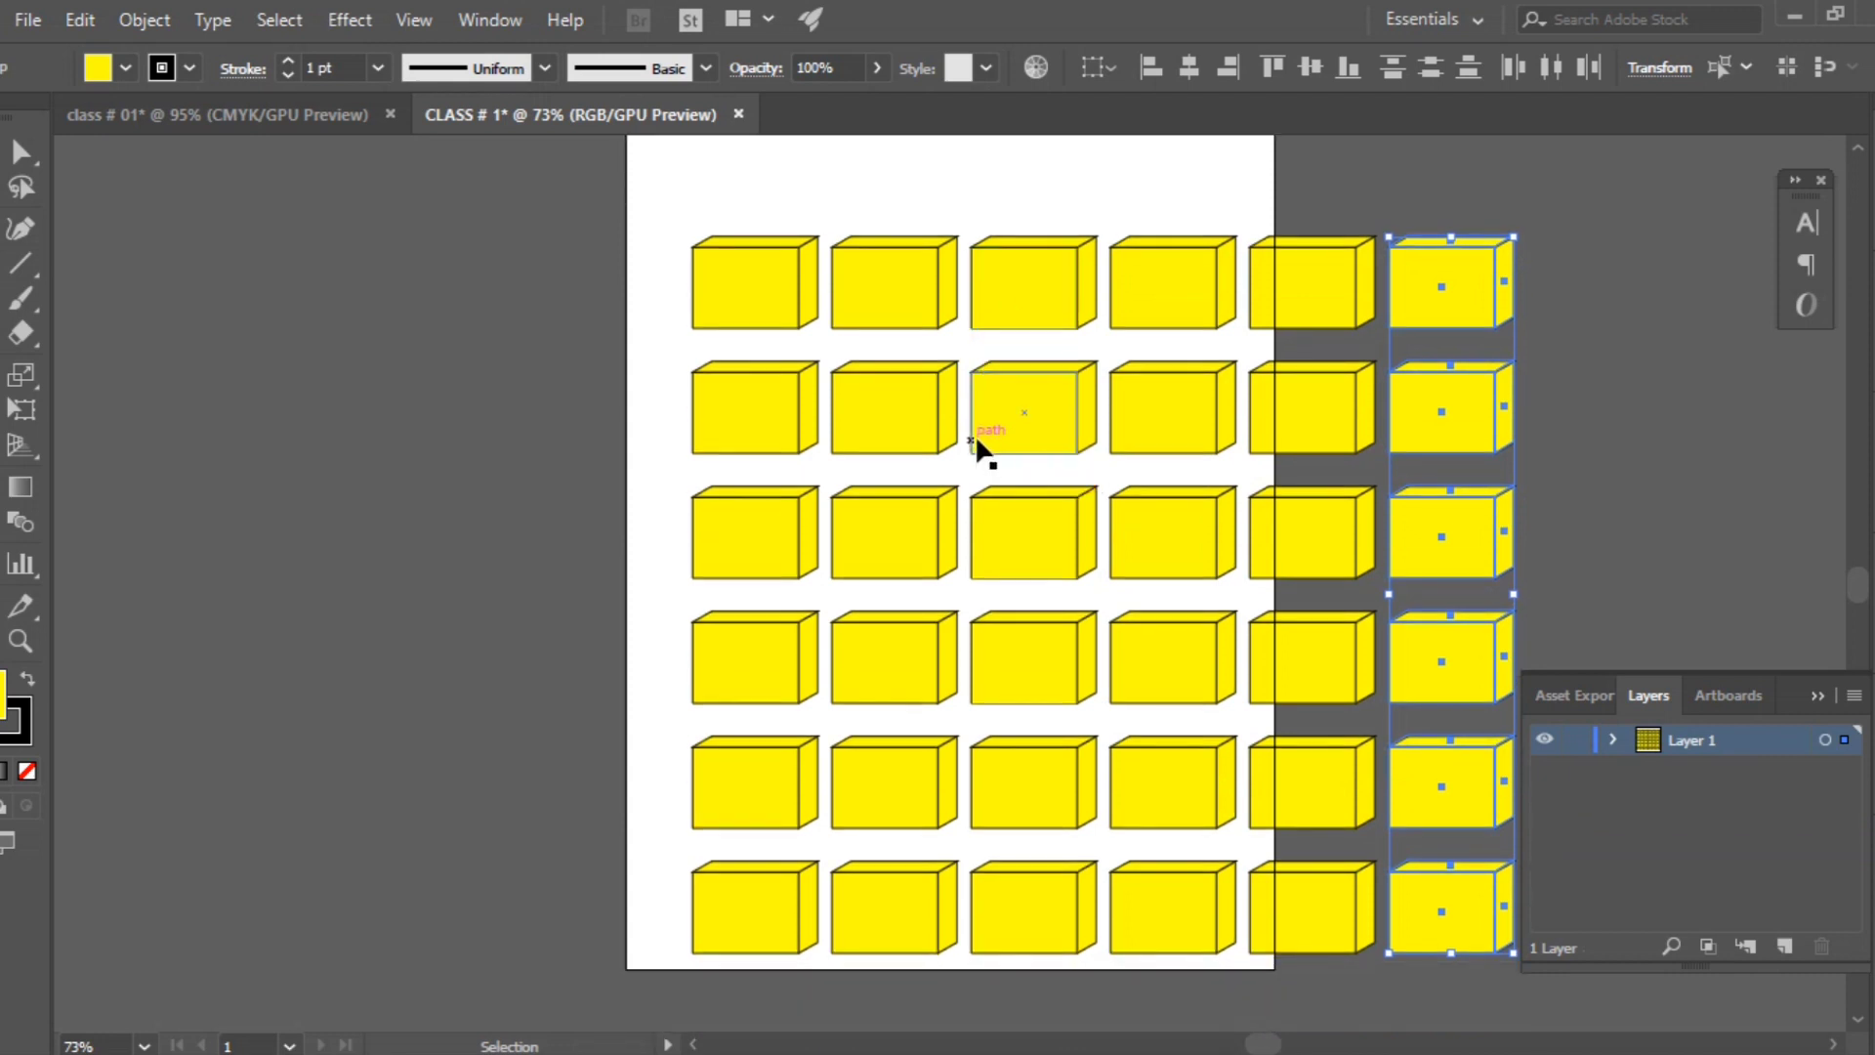
pyautogui.scroll(1, 982, 434)
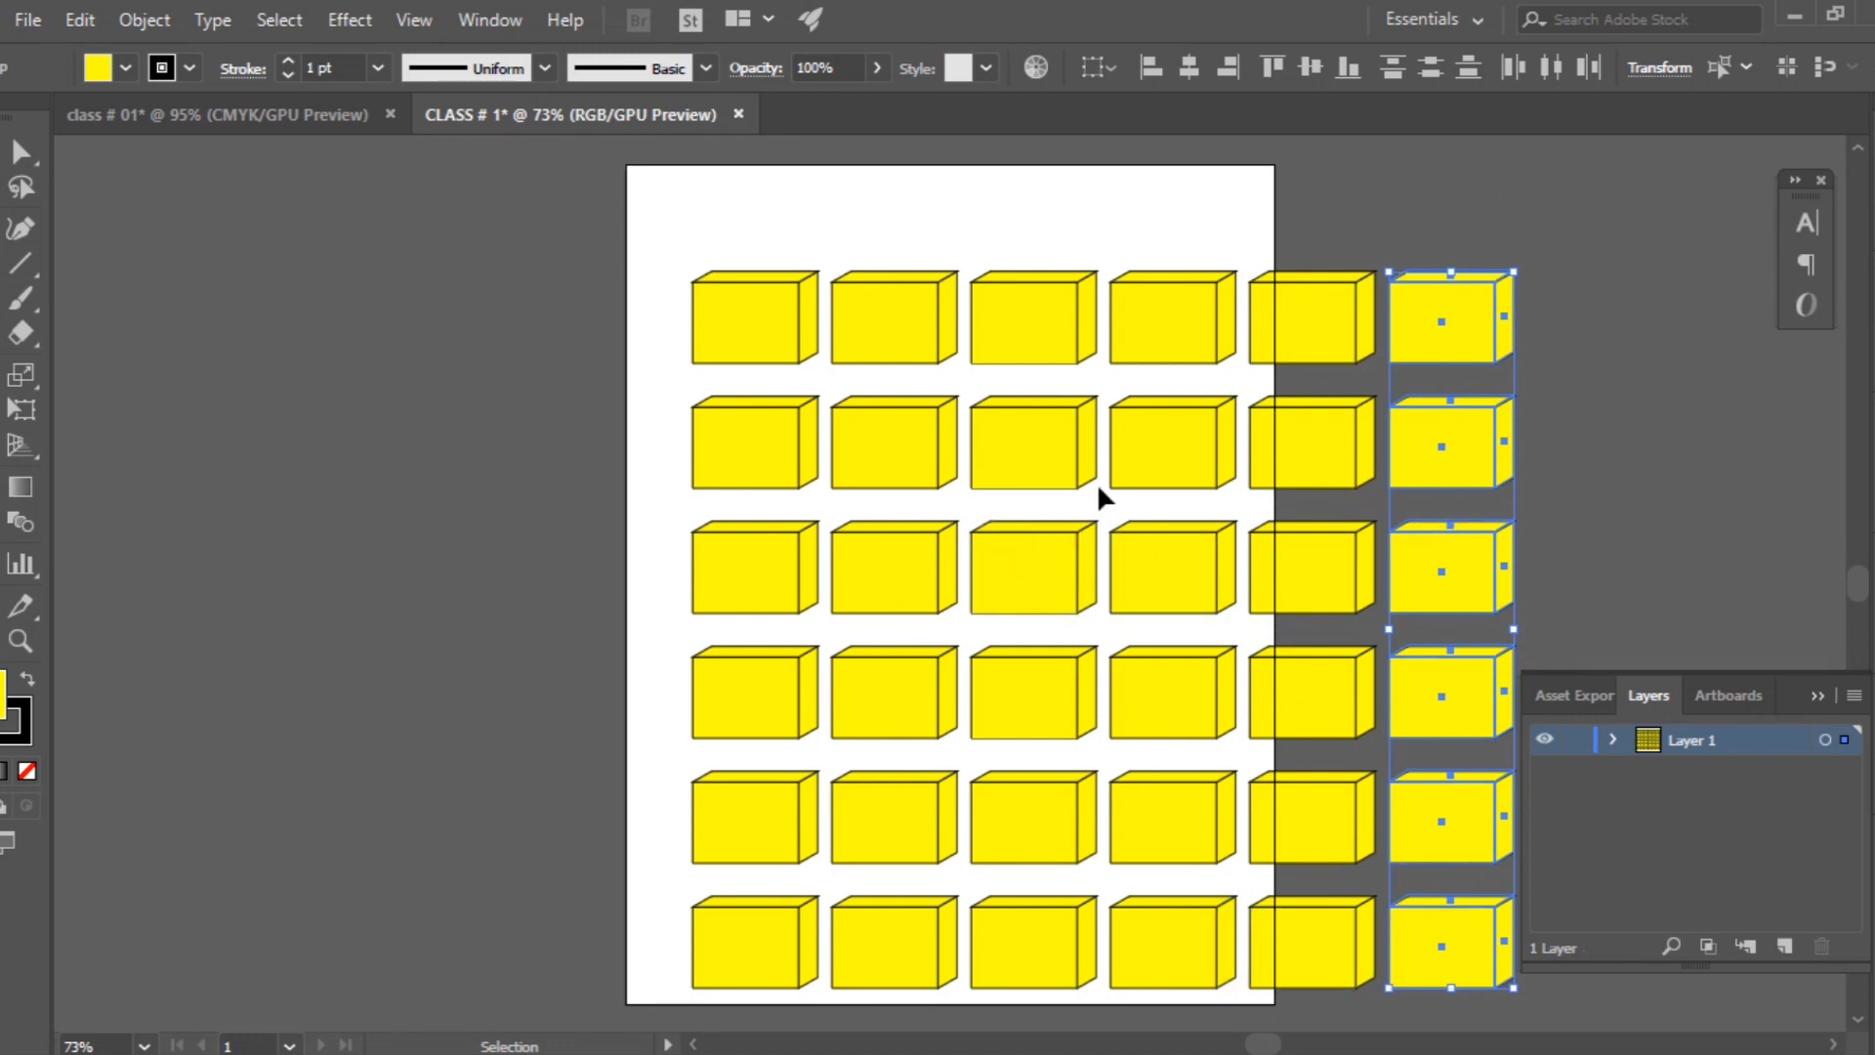
# Step: Undo the last two column duplicates, the ones that extend past the artboard's right edge
pyautogui.hotkey('ctrl', 'z')
pyautogui.hotkey('ctrl', 'z')
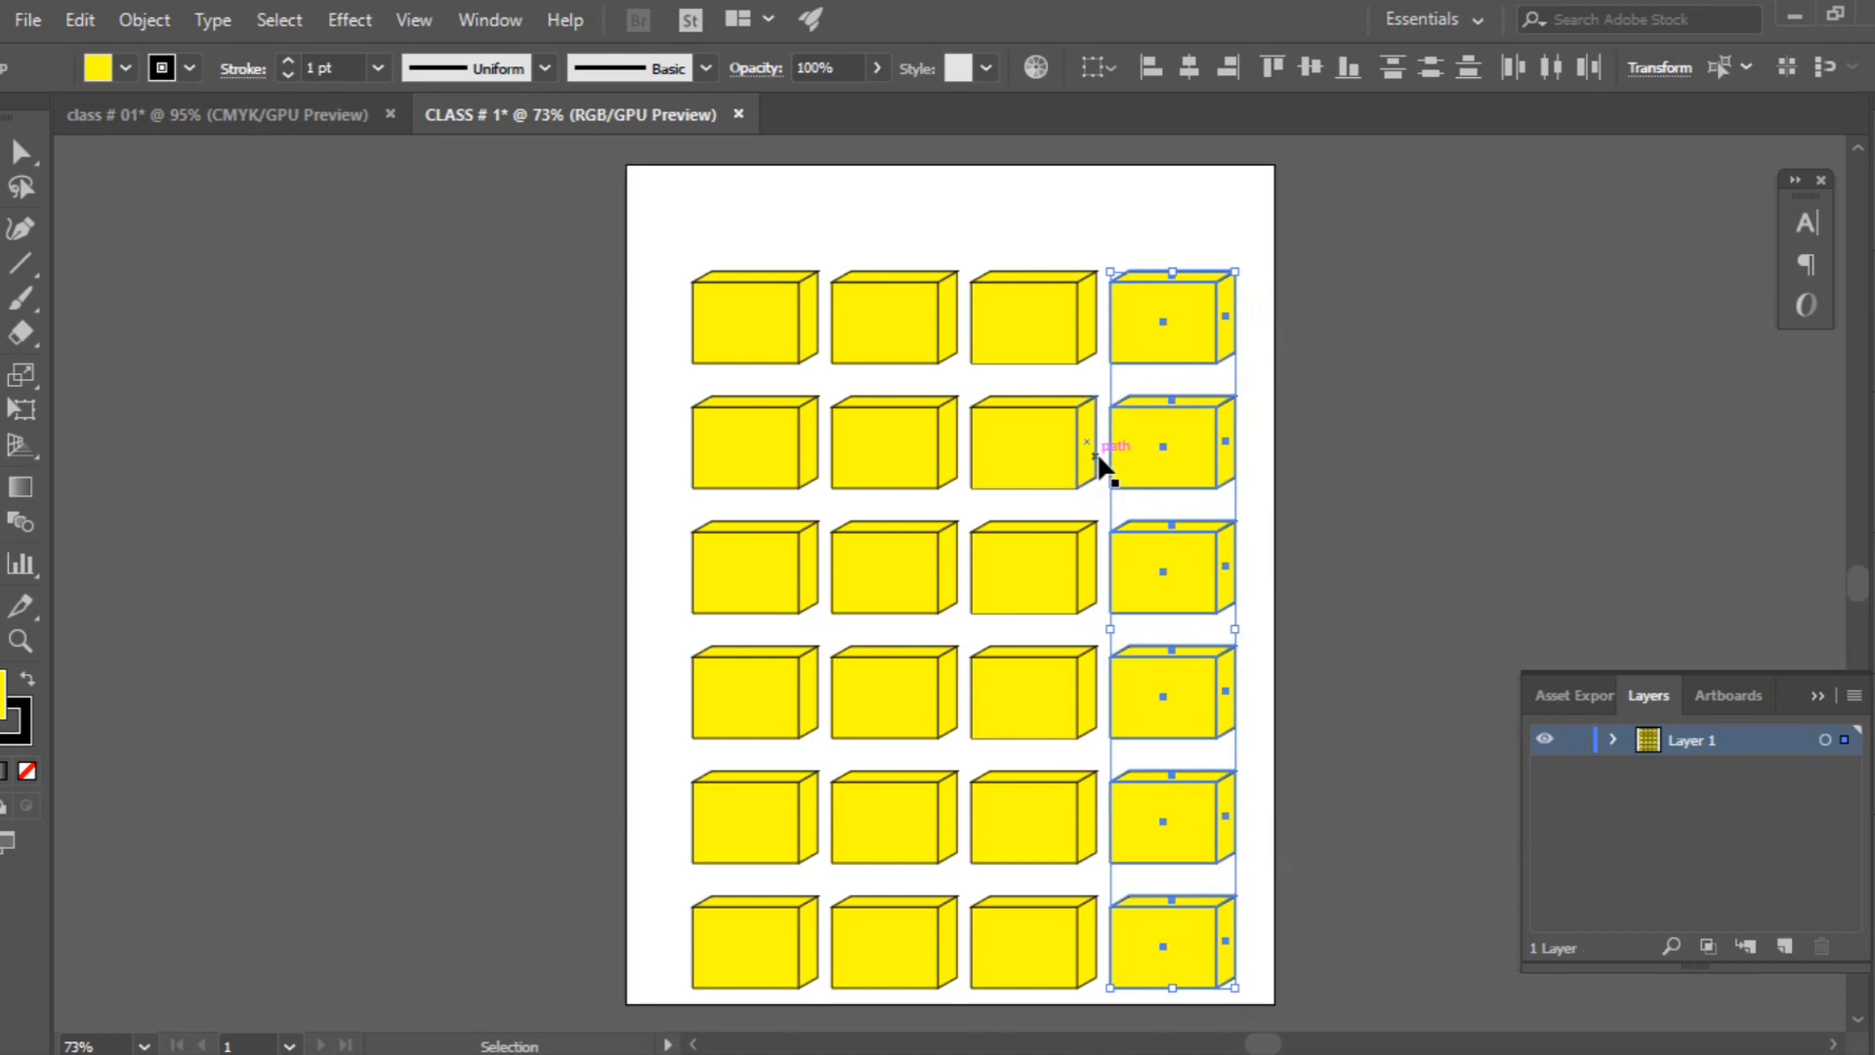
pyautogui.scroll(-1, 1098, 454)
pyautogui.scroll(1, 1096, 452)
pyautogui.press('a')
pyautogui.scroll(1, 1042, 420)
pyautogui.scroll(-1, 1030, 377)
# Step: Undo the remaining column and box duplications until a single box is left
pyautogui.hotkey('ctrl', 'z')
pyautogui.hotkey('ctrl', 'z')
pyautogui.hotkey('ctrl', 'z')
pyautogui.hotkey('ctrl', 'z')
pyautogui.press('v')
pyautogui.press('a')
pyautogui.hotkey('ctrl', 'z')
pyautogui.hotkey('ctrl', 'z')
pyautogui.hotkey('ctrl', 'z')
pyautogui.hotkey('ctrl', 'z')
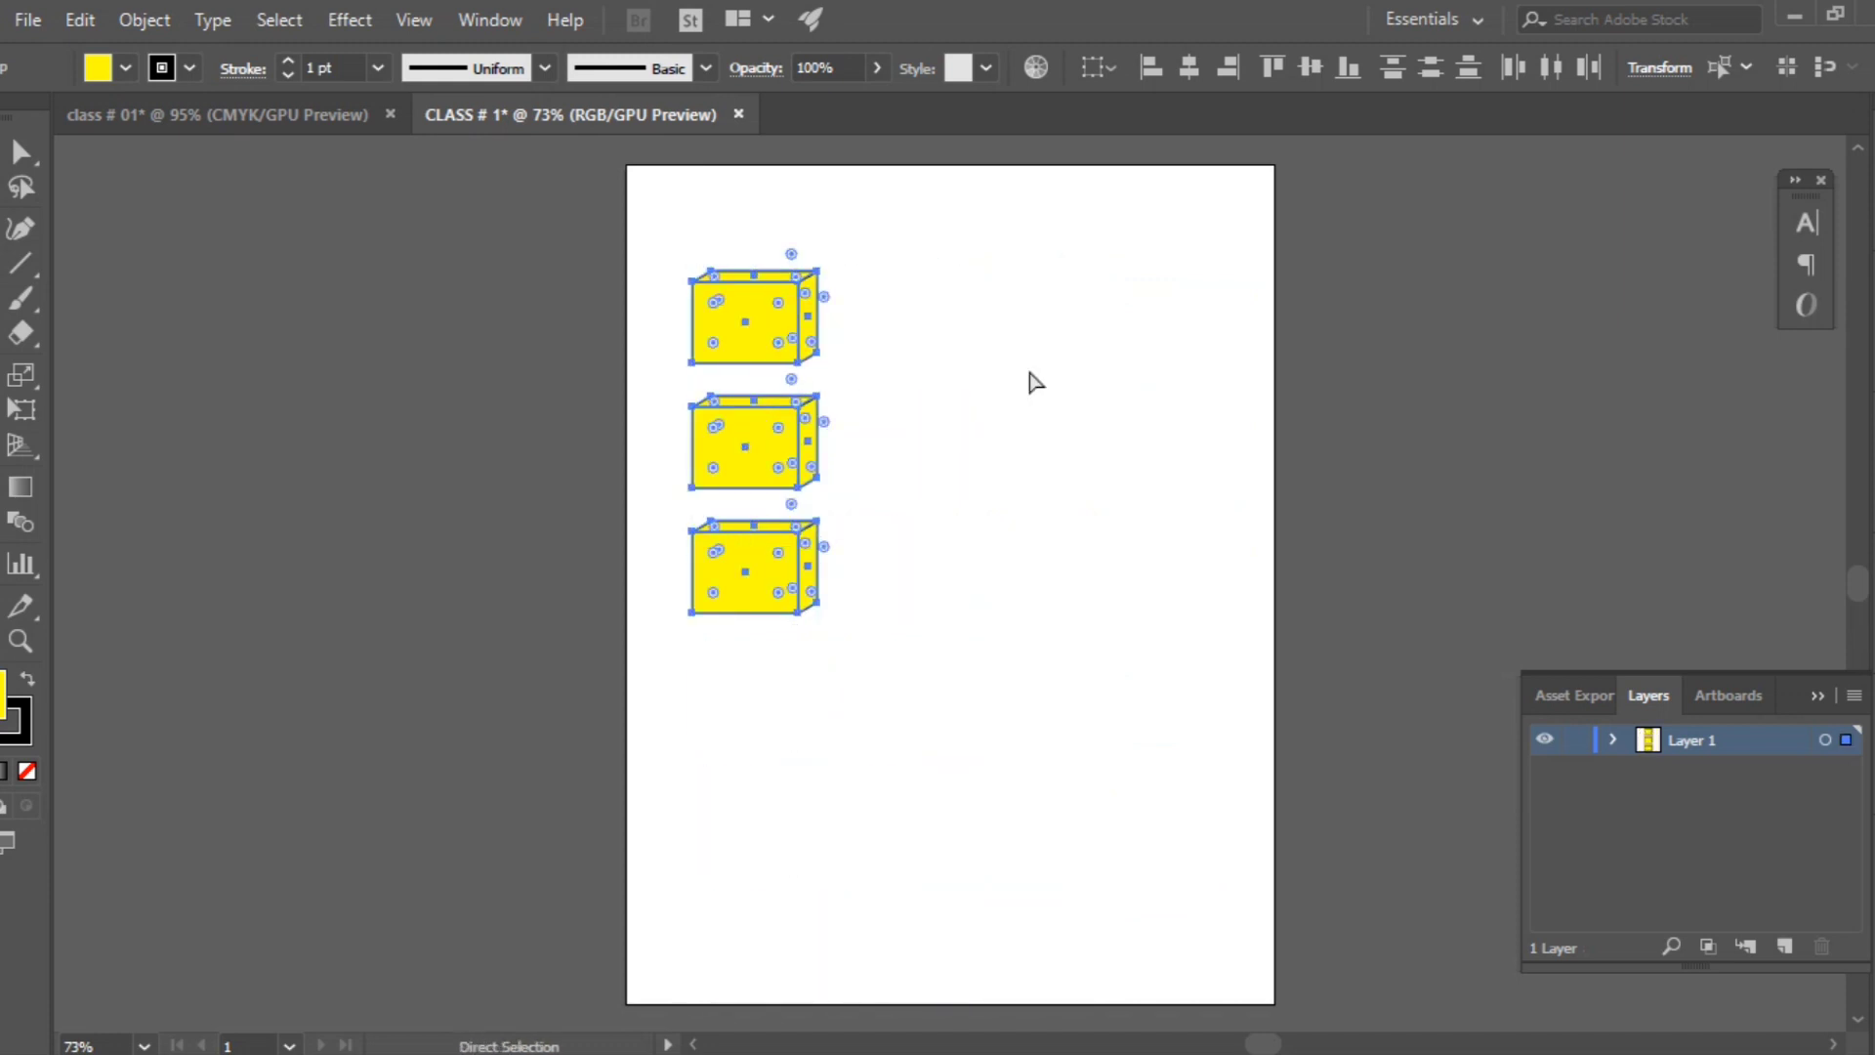
pyautogui.hotkey('ctrl', 'z')
pyautogui.hotkey('ctrl', 'z')
pyautogui.hotkey('ctrl', 'z')
pyautogui.hotkey('ctrl', 'z')
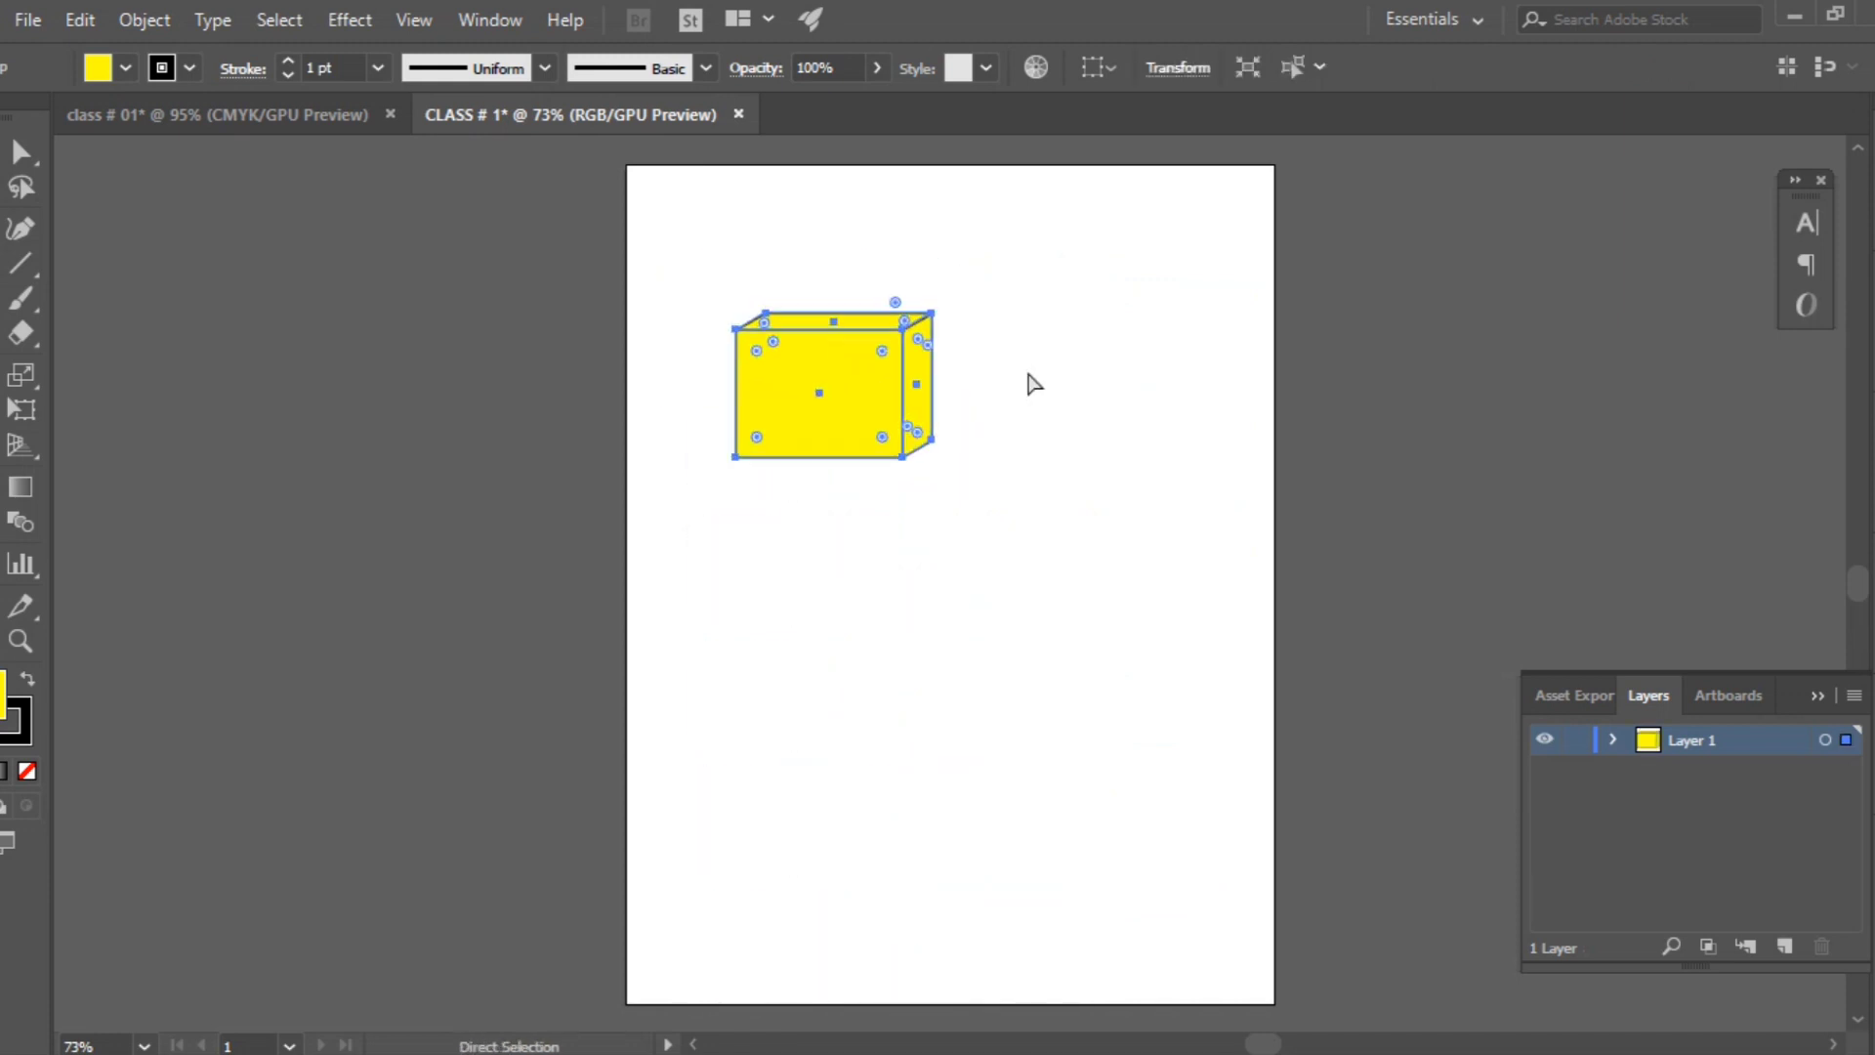
# Step: Undo the box's scaling and move and the reshaping of its side face into a slanted panel
pyautogui.hotkey('ctrl', 'z')
pyautogui.hotkey('ctrl', 'z')
pyautogui.hotkey('ctrl', 'z')
pyautogui.hotkey('ctrl', 'z')
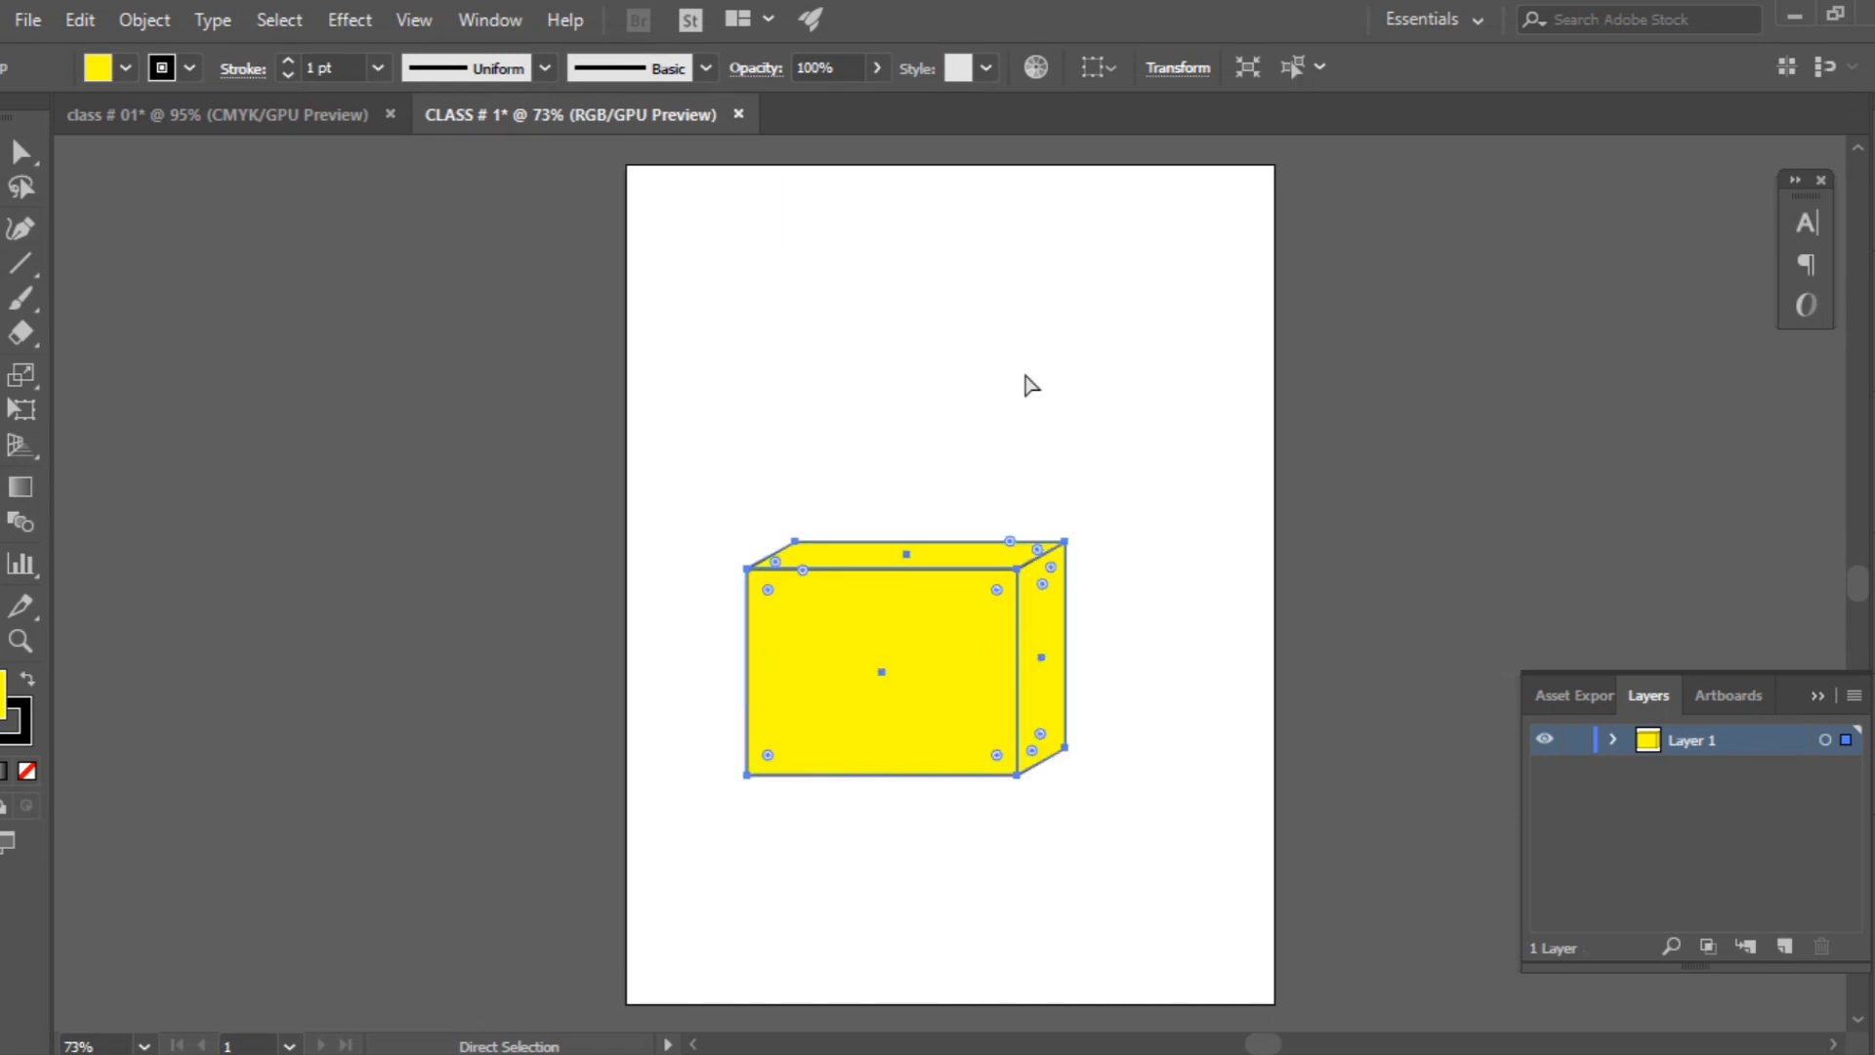
pyautogui.hotkey('ctrl', 'z')
pyautogui.hotkey('ctrl', 'z')
pyautogui.press('v')
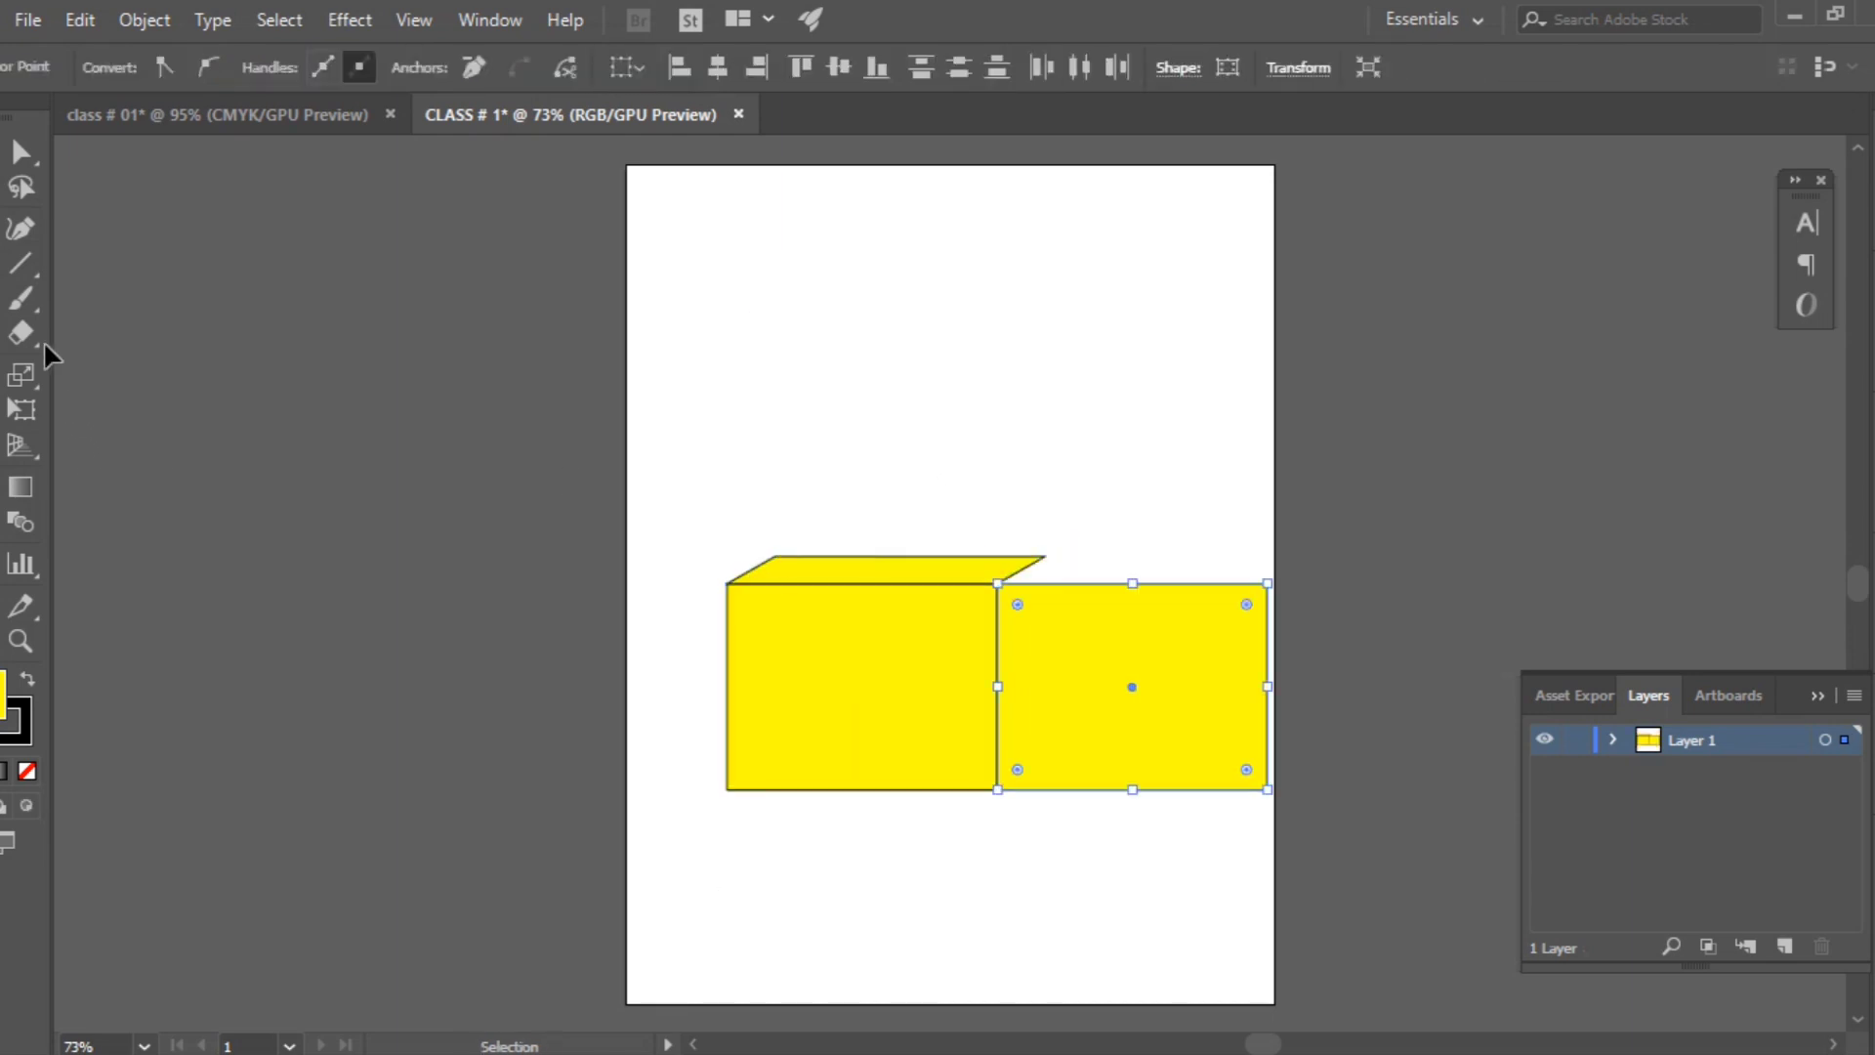
# Step: Undo the rest of the box construction back to a single yellow rectangle near the top of the artboard
pyautogui.press('a')
pyautogui.hotkey('ctrl', 'z')
pyautogui.hotkey('ctrl', 'z')
pyautogui.hotkey('ctrl', 'z')
pyautogui.hotkey('ctrl', 'z')
pyautogui.hotkey('ctrl', 'z')
pyautogui.hotkey('ctrl', 'z')
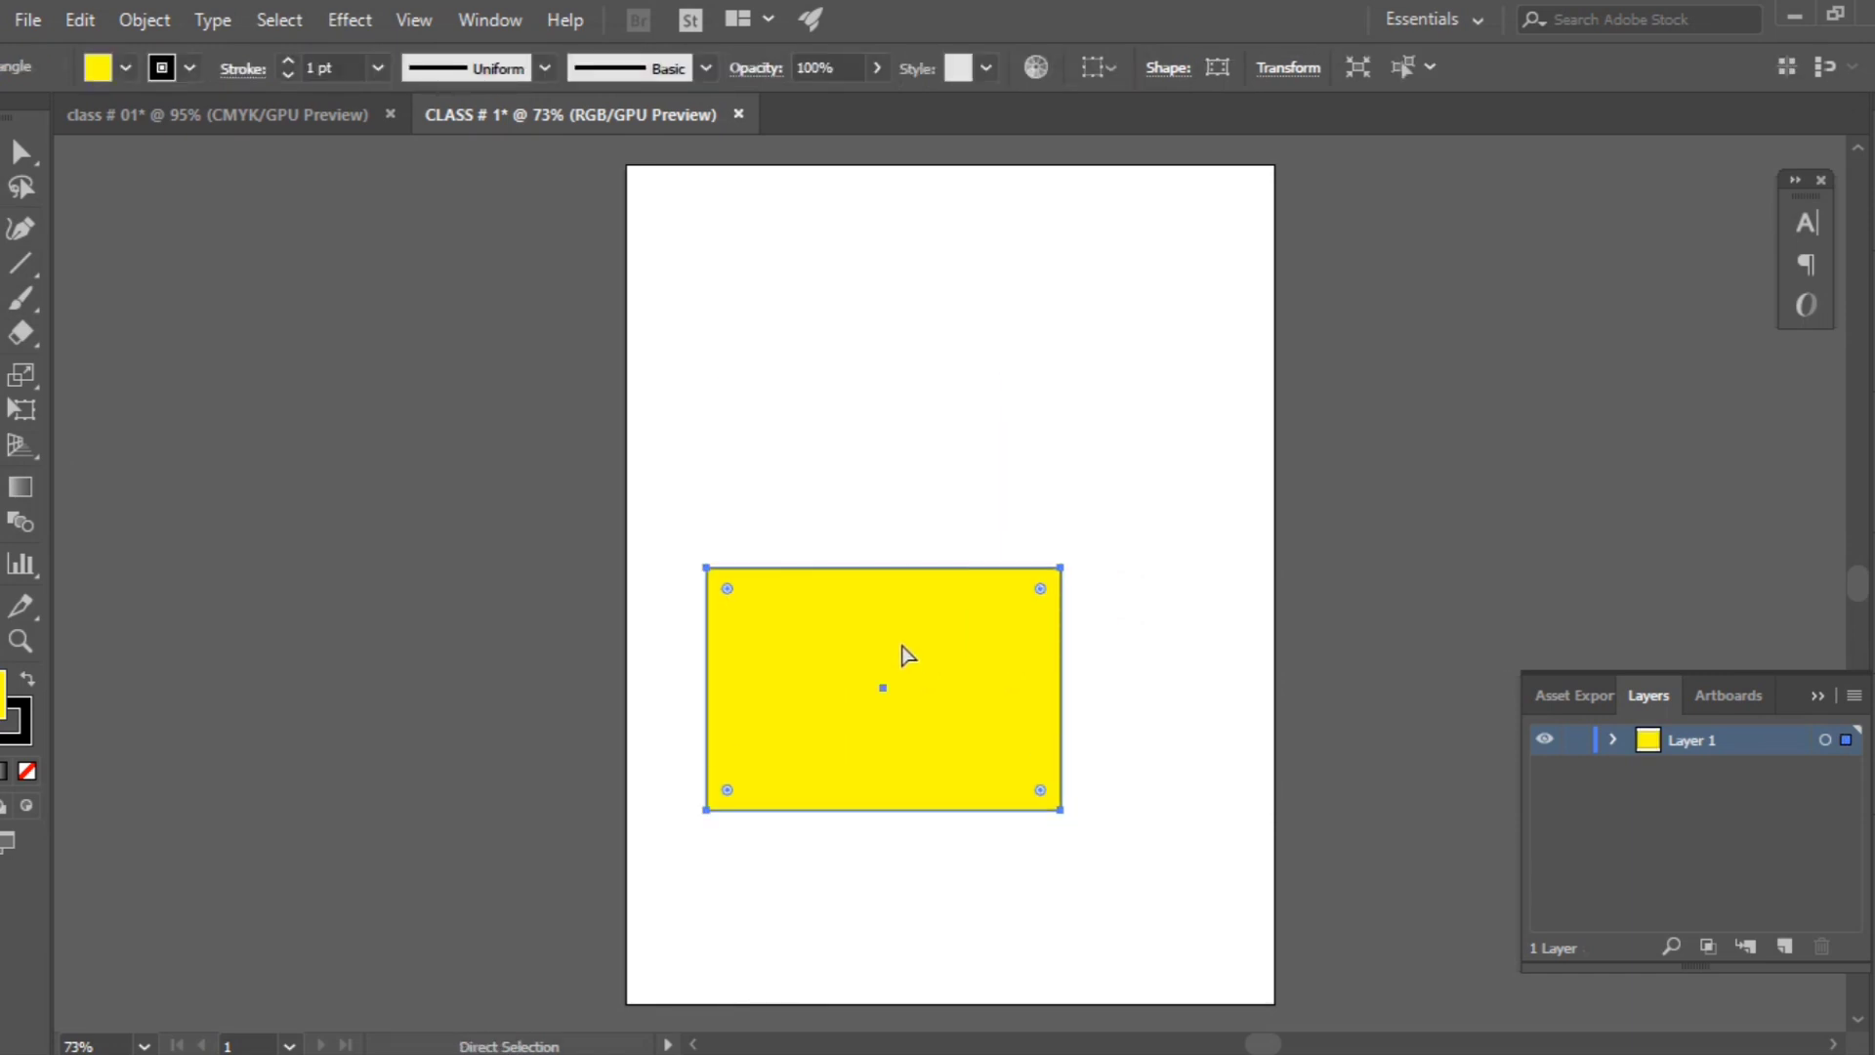
pyautogui.hotkey('ctrl', 'z')
pyautogui.hotkey('ctrl', 'z')
pyautogui.hotkey('ctrl', 'z')
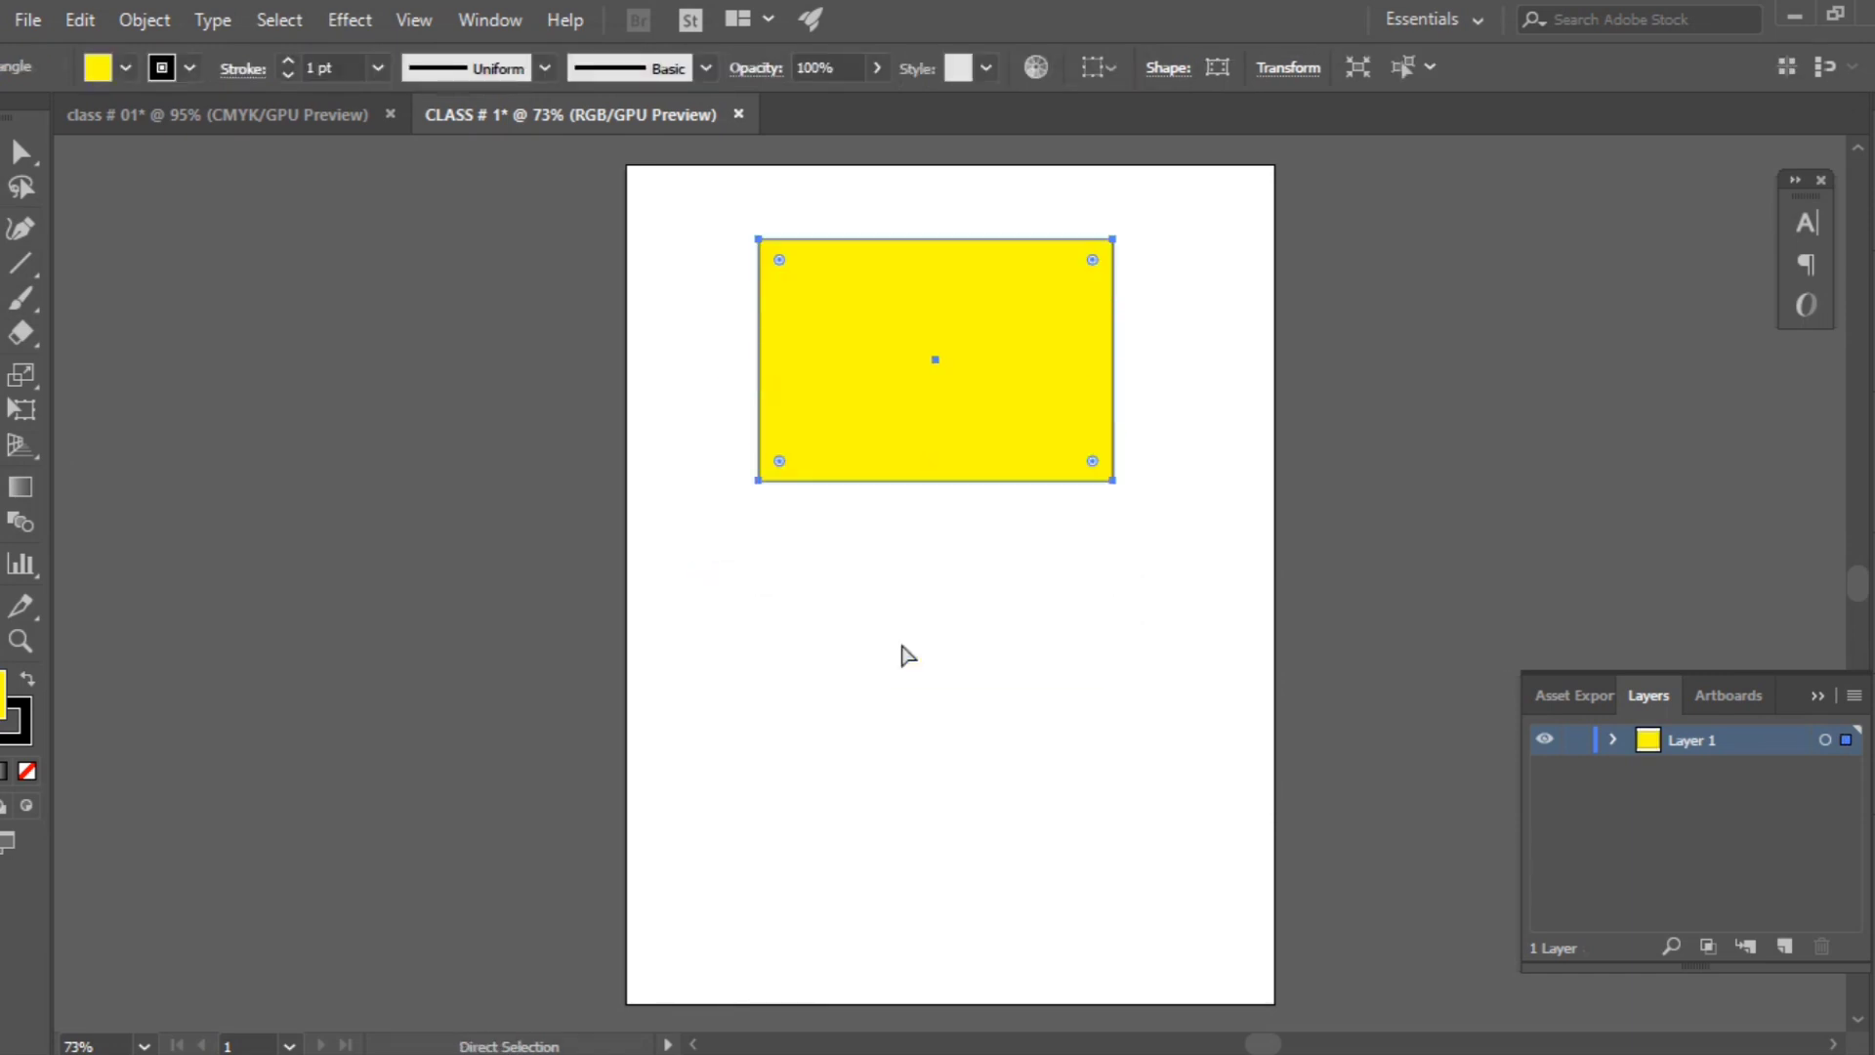
# Step: Move the yellow rectangle to a few different places on the artboard with the Selection tool
pyautogui.press('v')
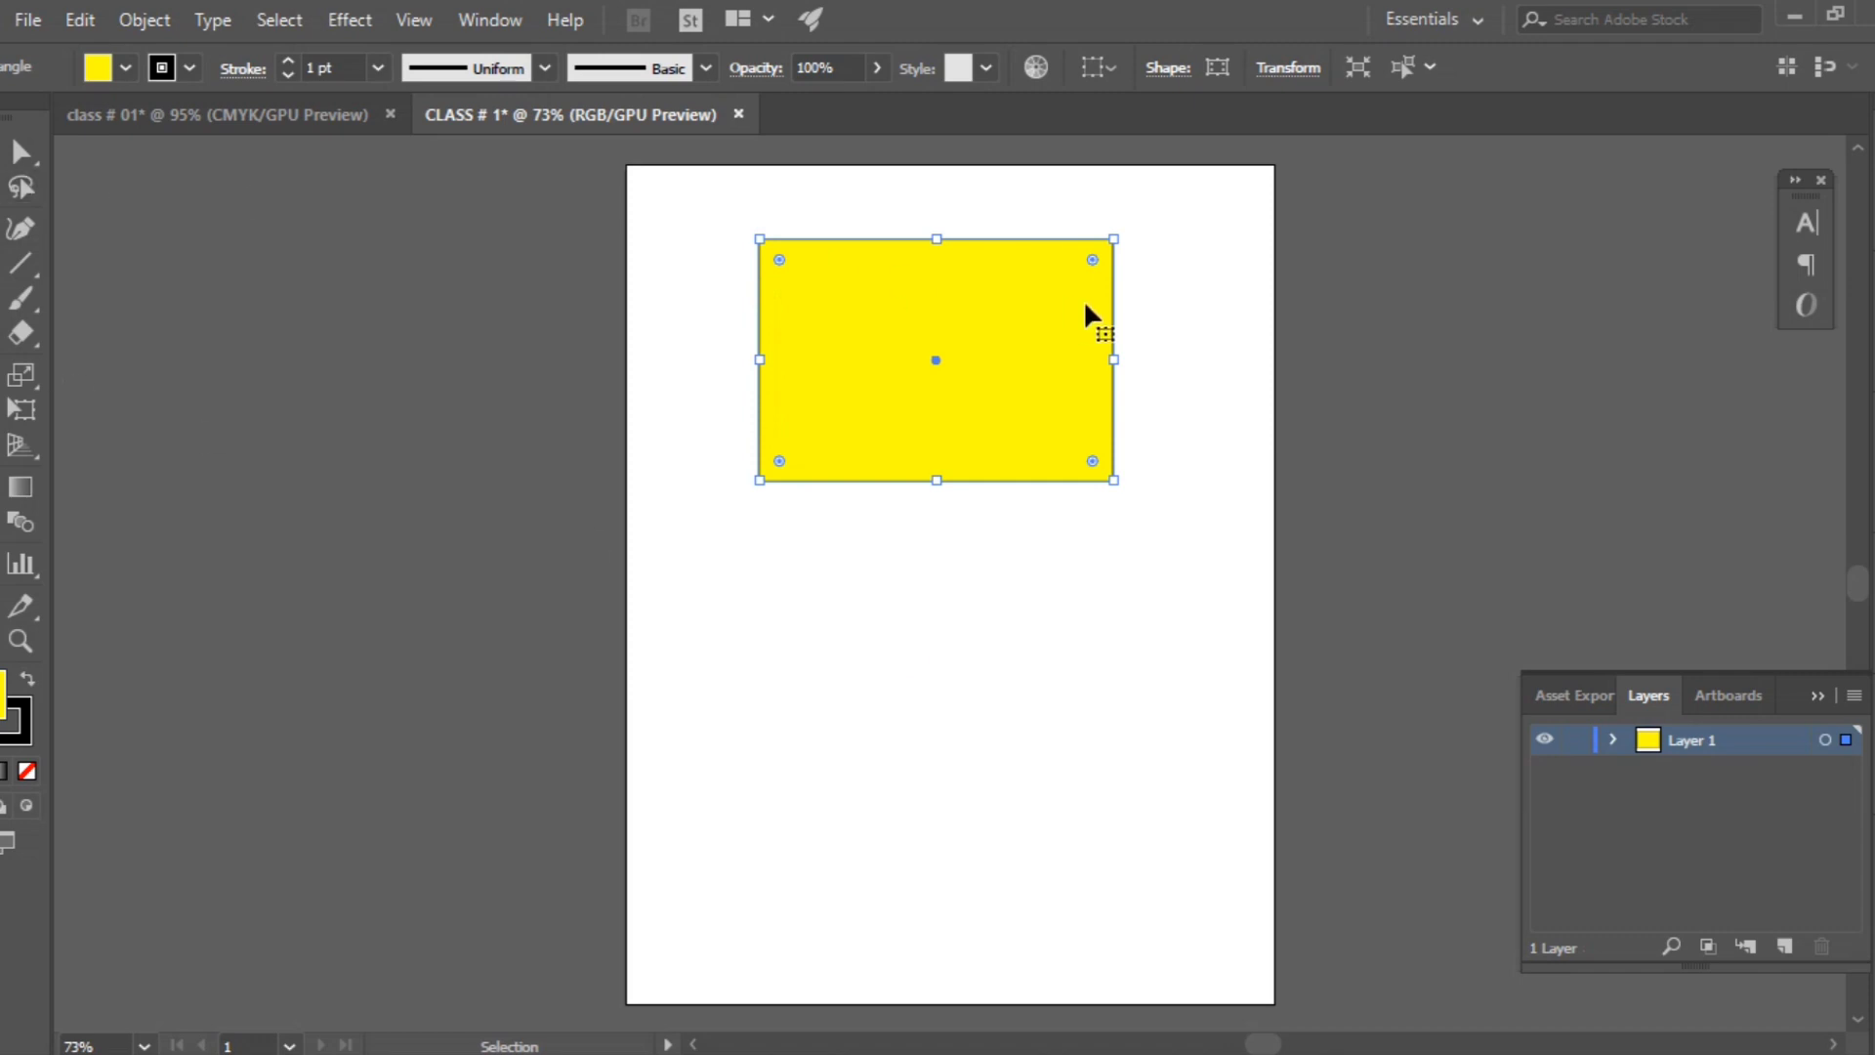
pyautogui.hotkey('ctrl', 'shift', 'z')
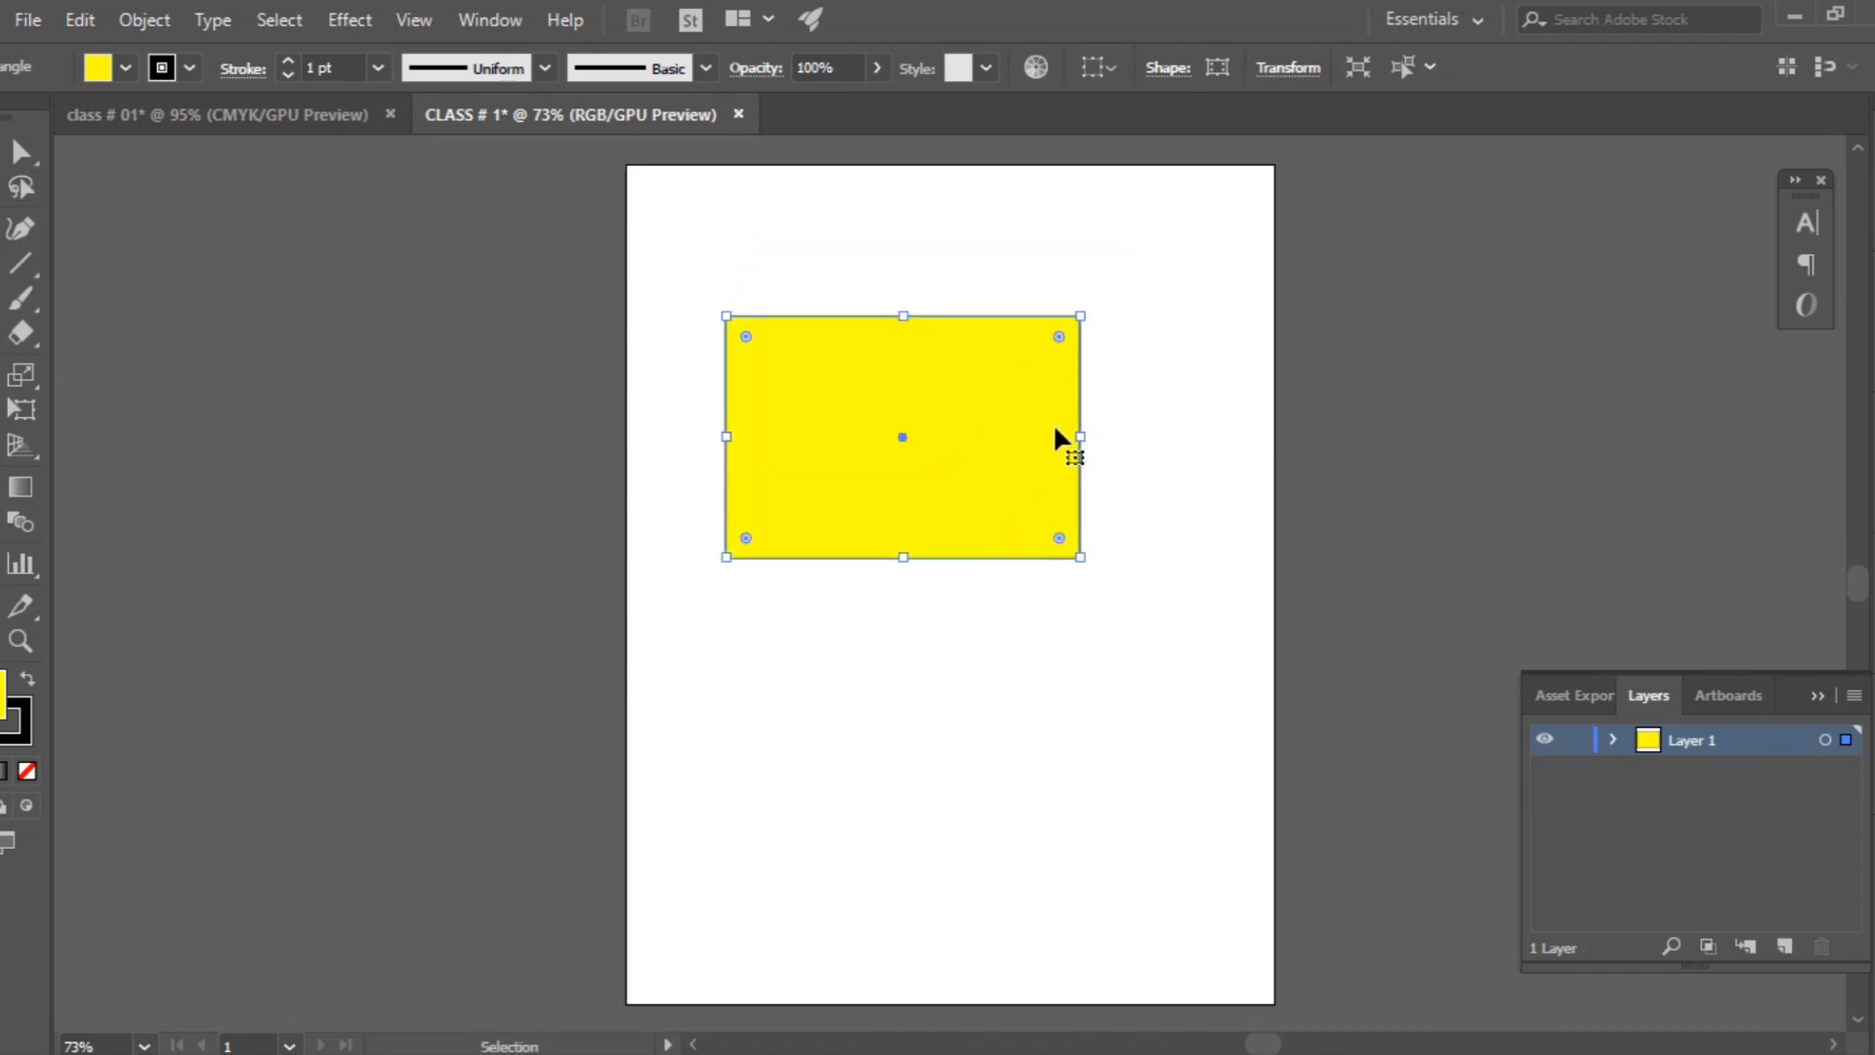
pyautogui.moveTo(977, 400); pyautogui.dragTo(1012, 428)
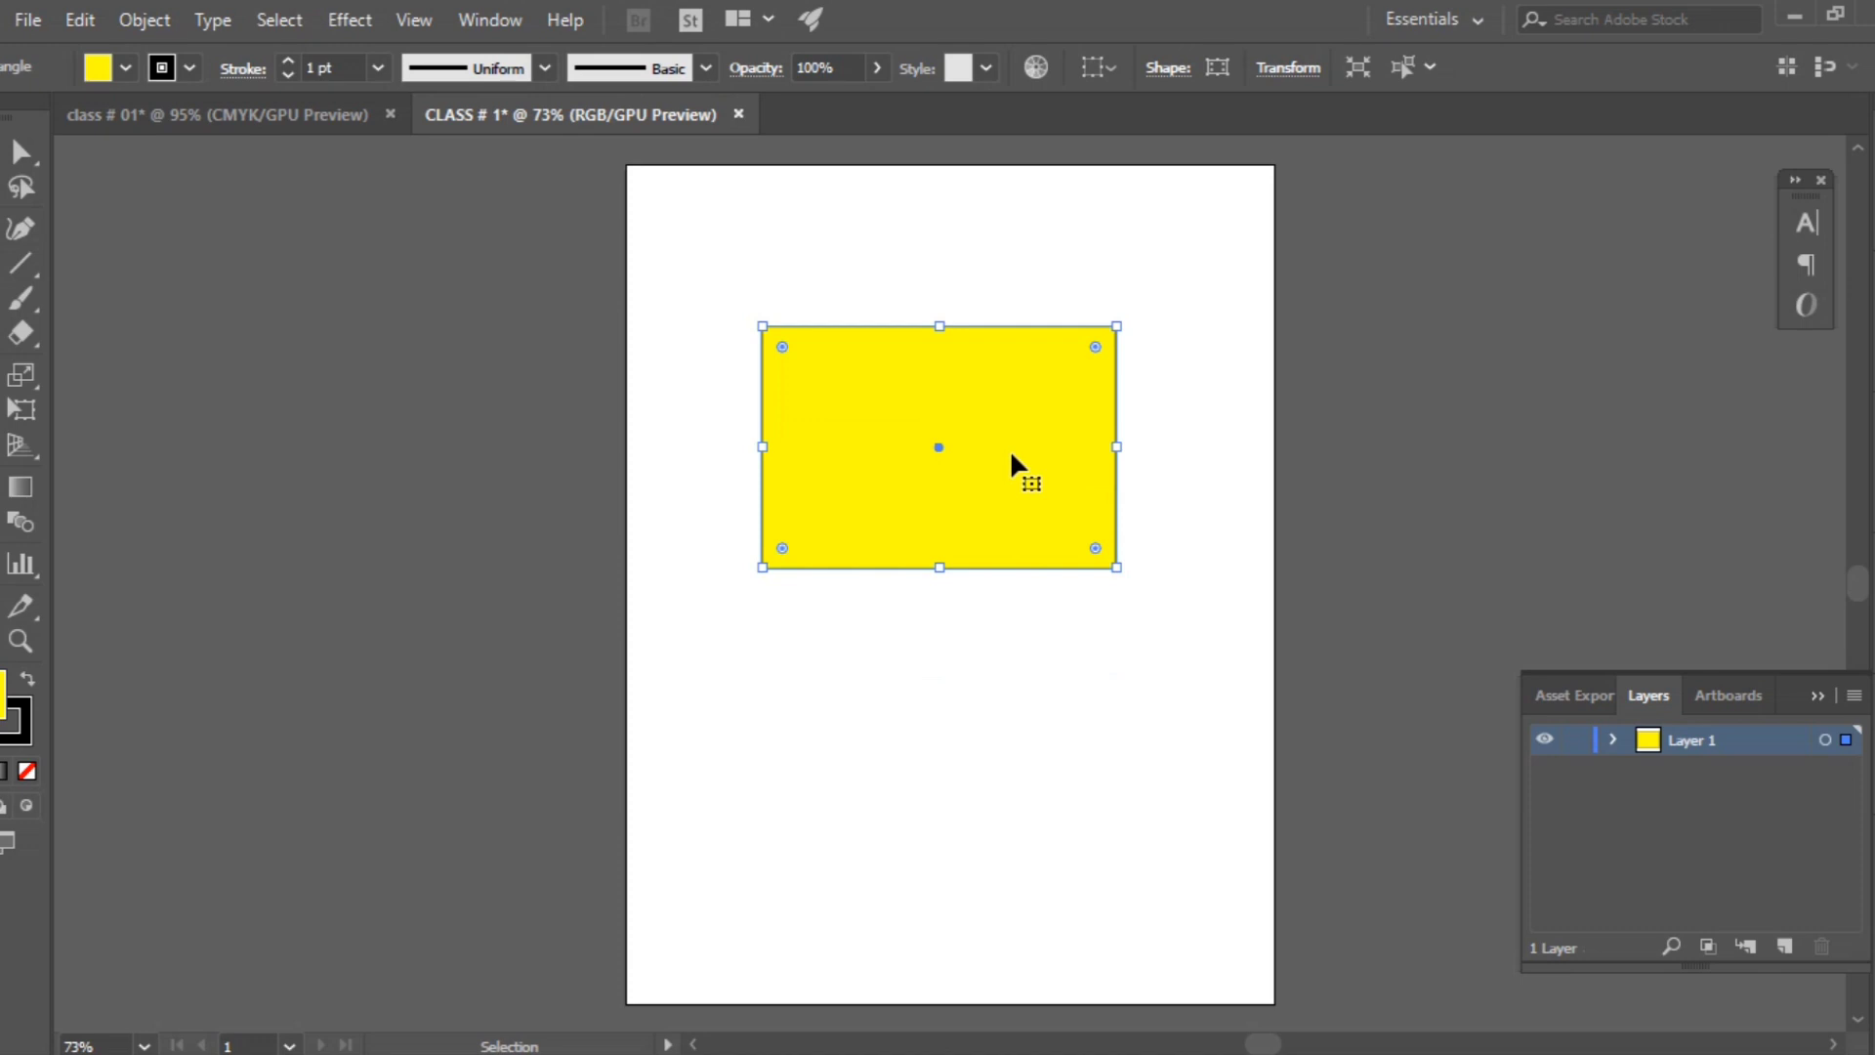
pyautogui.press('ctrl')
pyautogui.click(21, 152)
pyautogui.moveTo(892, 445); pyautogui.dragTo(828, 500)
# Step: Undo the rectangle's moves to return it to its place near the top of the artboard
pyautogui.hotkey('ctrl', 'z')
pyautogui.hotkey('ctrl', 'z')
pyautogui.hotkey('ctrl', 'z')
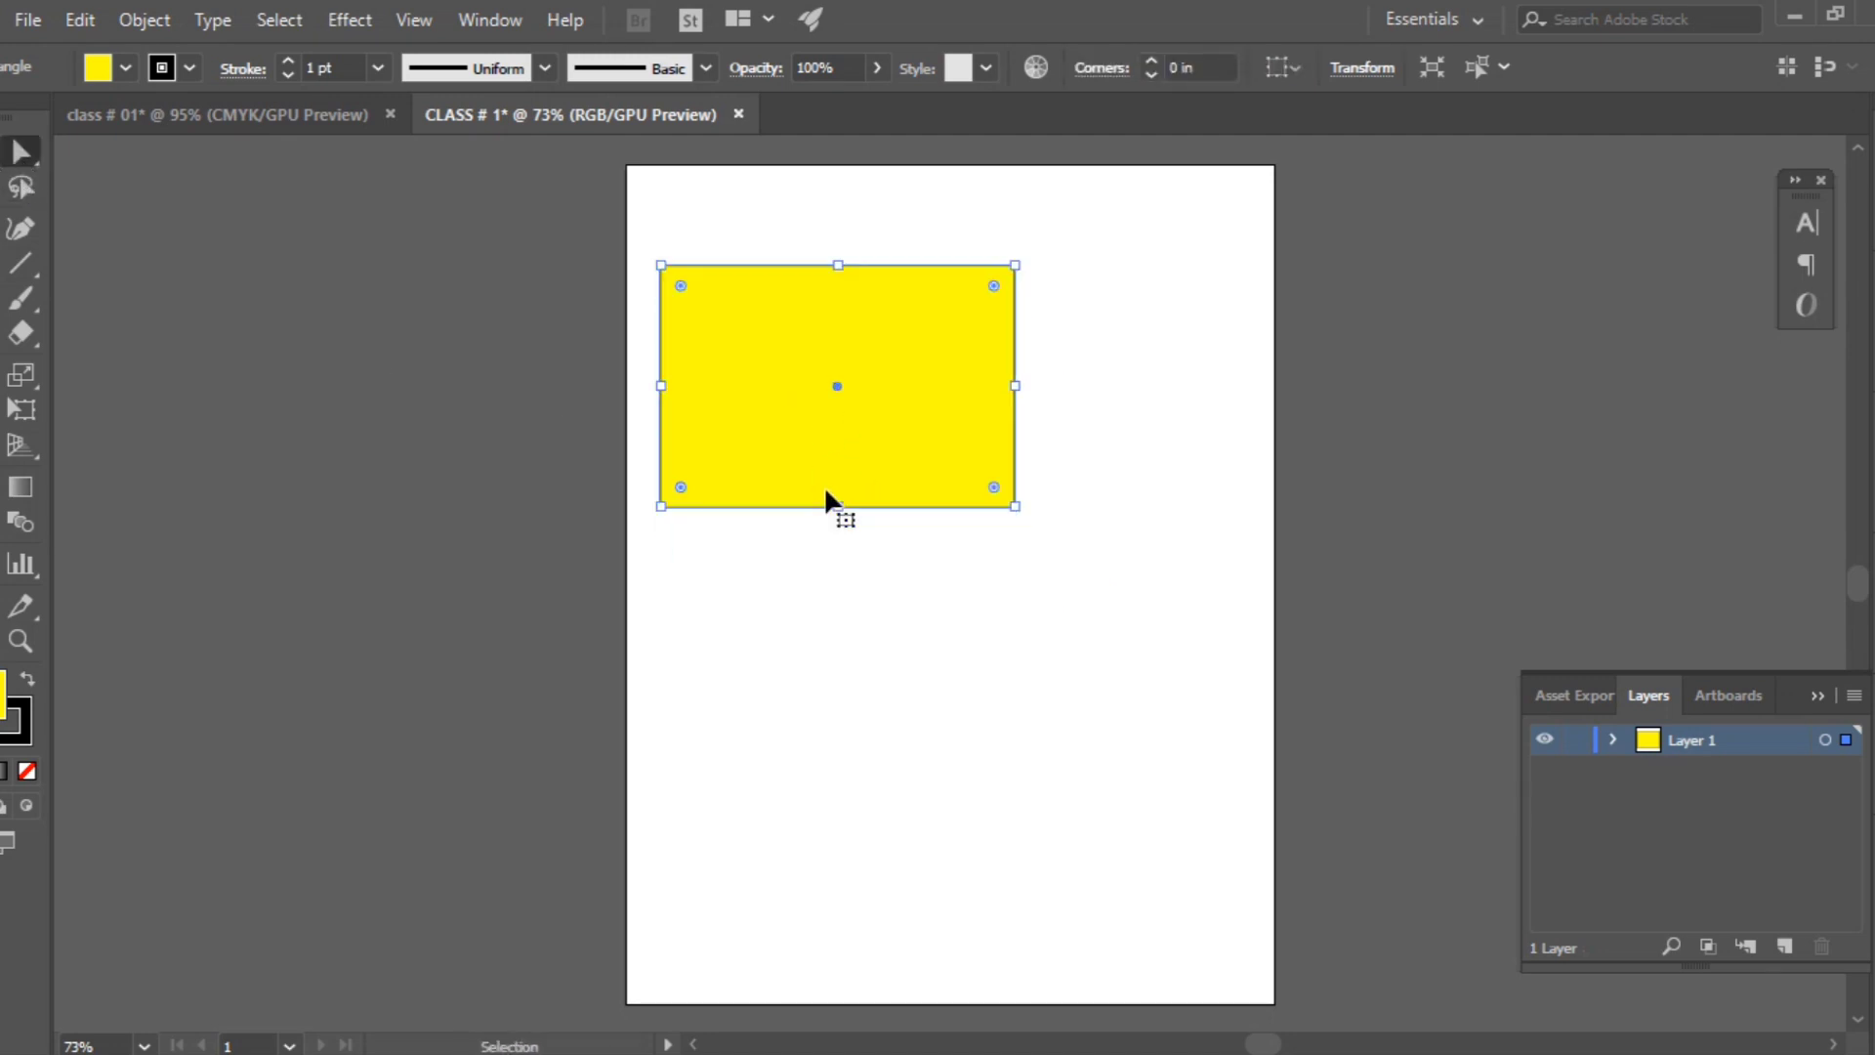
pyautogui.hotkey('ctrl', 'z')
pyautogui.hotkey('ctrl', 'z')
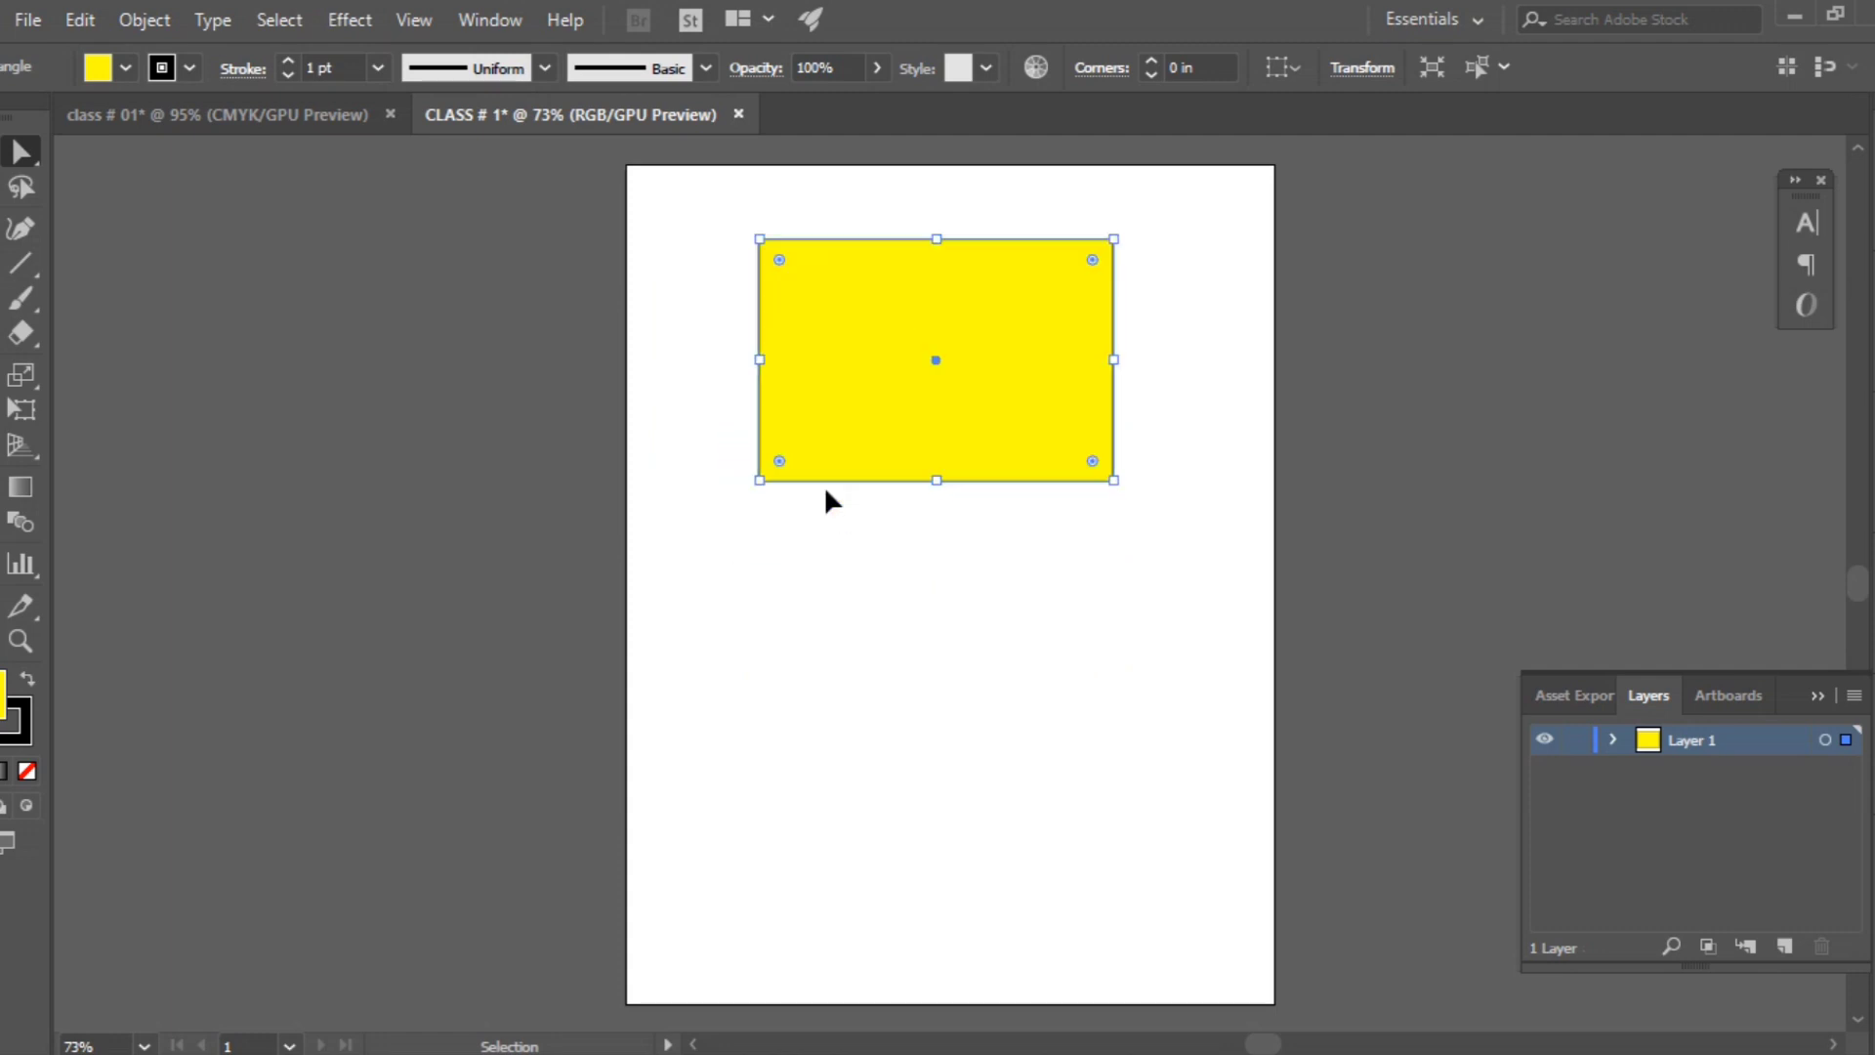
# Step: Move the whole rectangle to the middle of the artboard and back to its upper part
pyautogui.hotkey('ctrl', 'shift', 'z')
pyautogui.moveTo(846, 561); pyautogui.dragTo(807, 586)
pyautogui.press('ctrl')
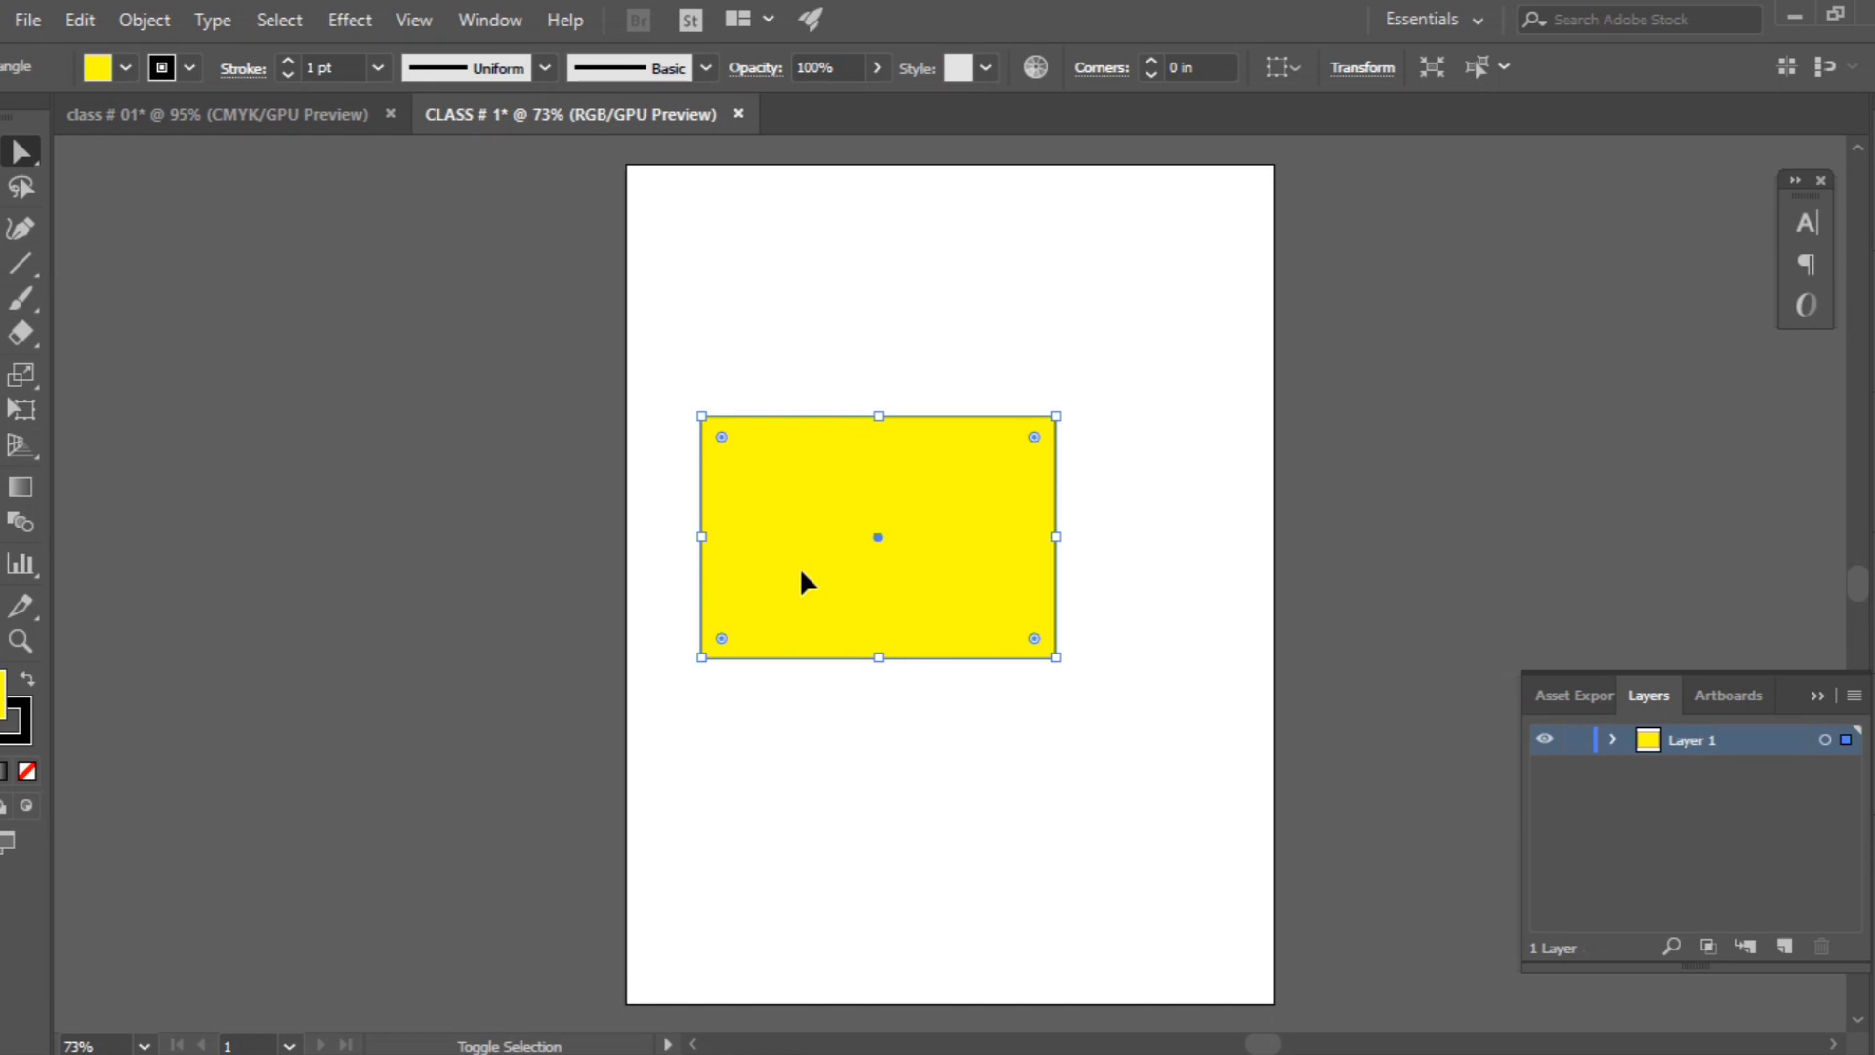
pyautogui.moveTo(896, 606); pyautogui.dragTo(958, 394)
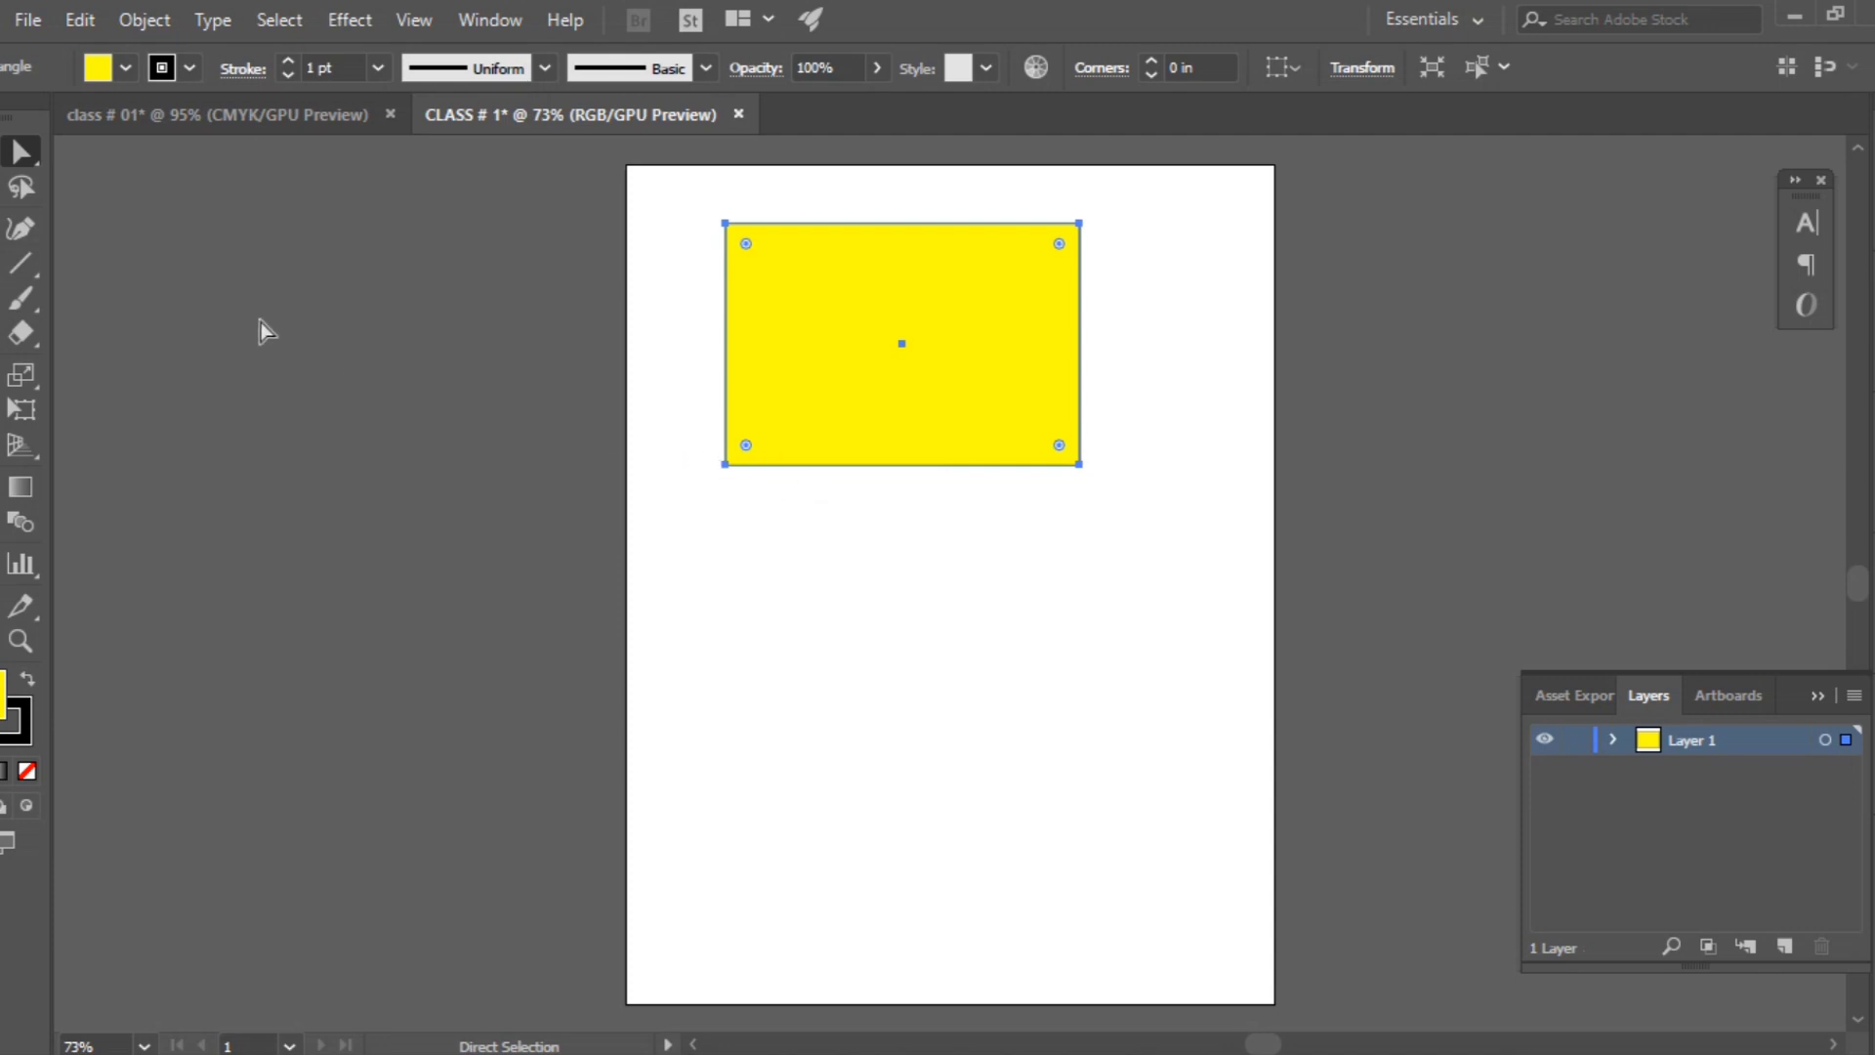
# Step: Move the rectangle down, and shift its left edge right and downward with Direct Selection to form a steep parallelogram
pyautogui.moveTo(984, 398); pyautogui.dragTo(1016, 500)
pyautogui.moveTo(765, 350); pyautogui.dragTo(870, 712)
pyautogui.moveTo(803, 415); pyautogui.dragTo(984, 639)
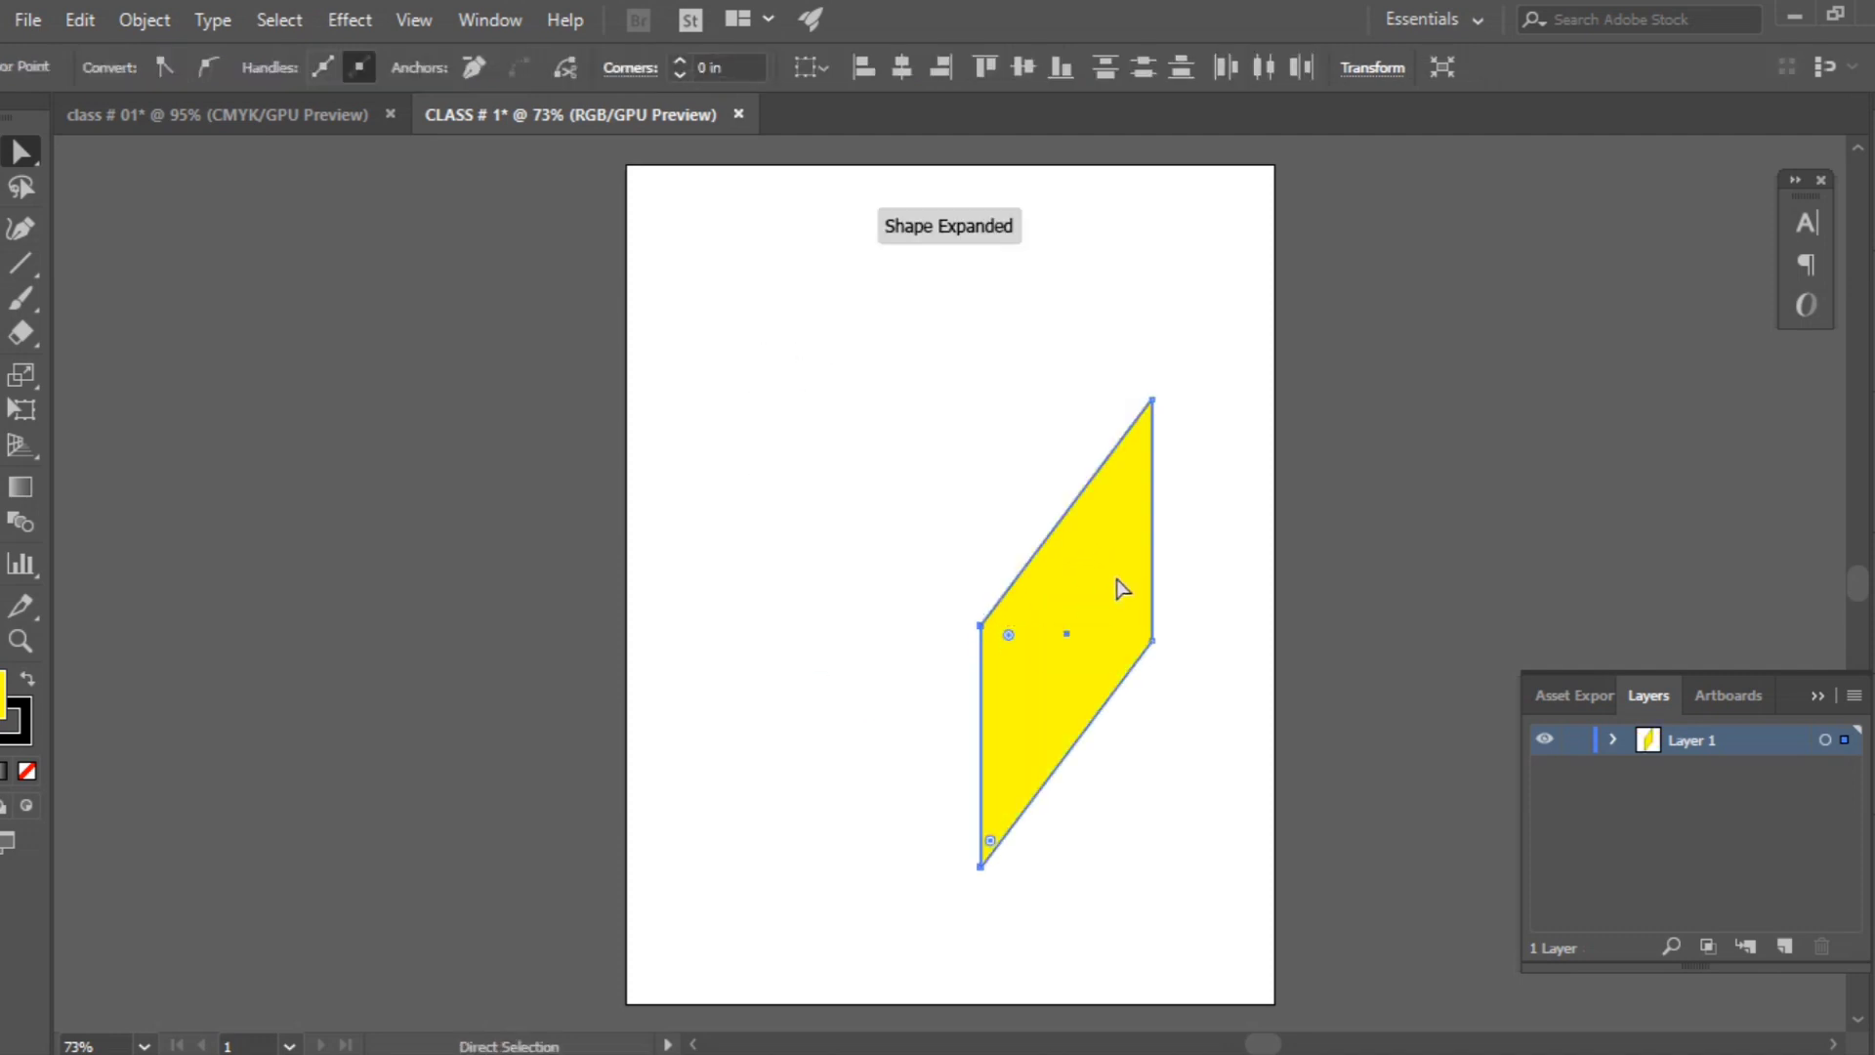
# Step: Duplicate the parallelogram once above and once to its left, leaving narrow gaps between the shapes
pyautogui.moveTo(1009, 490); pyautogui.dragTo(1093, 347)
pyautogui.click(1093, 694)
pyautogui.click(1036, 392)
pyautogui.moveTo(1110, 649); pyautogui.dragTo(912, 629)
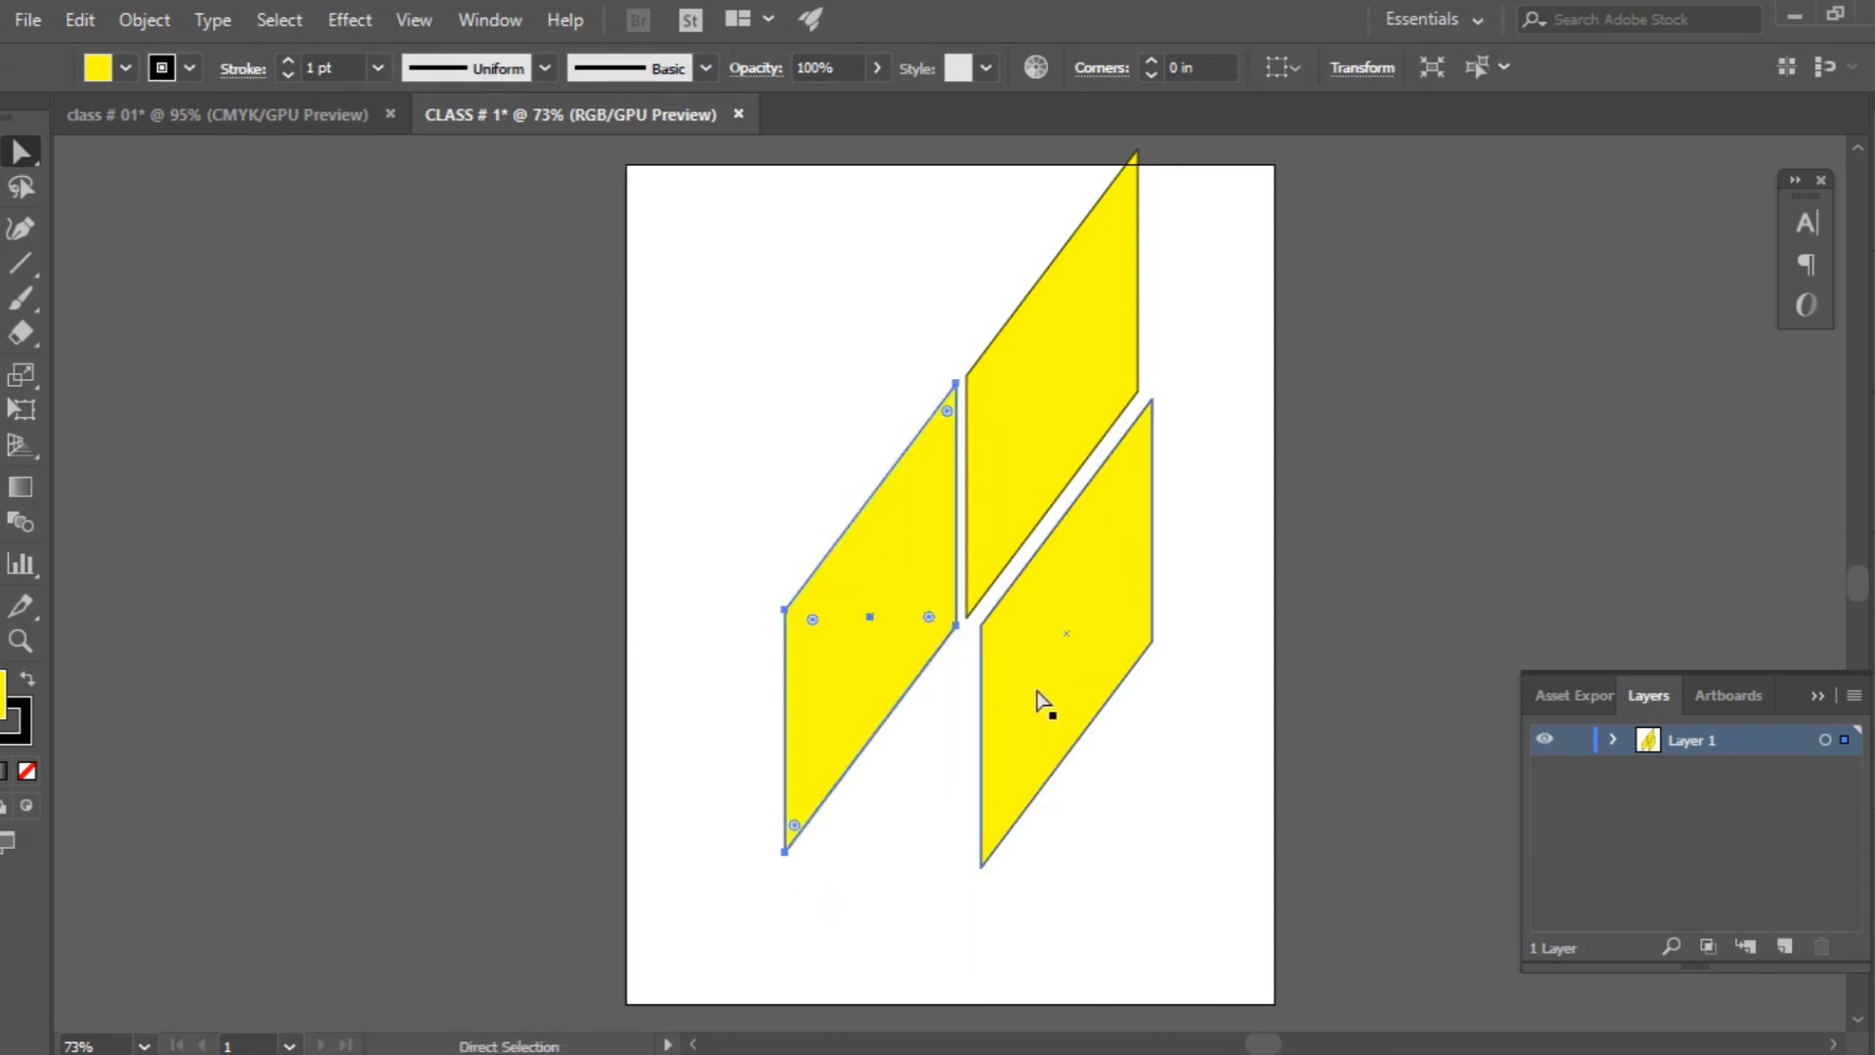
# Step: Duplicate a fourth parallelogram below the left one and nudge it right and up to narrow the gaps
pyautogui.scroll(-2, 1067, 680)
pyautogui.moveTo(1071, 586); pyautogui.dragTo(880, 811)
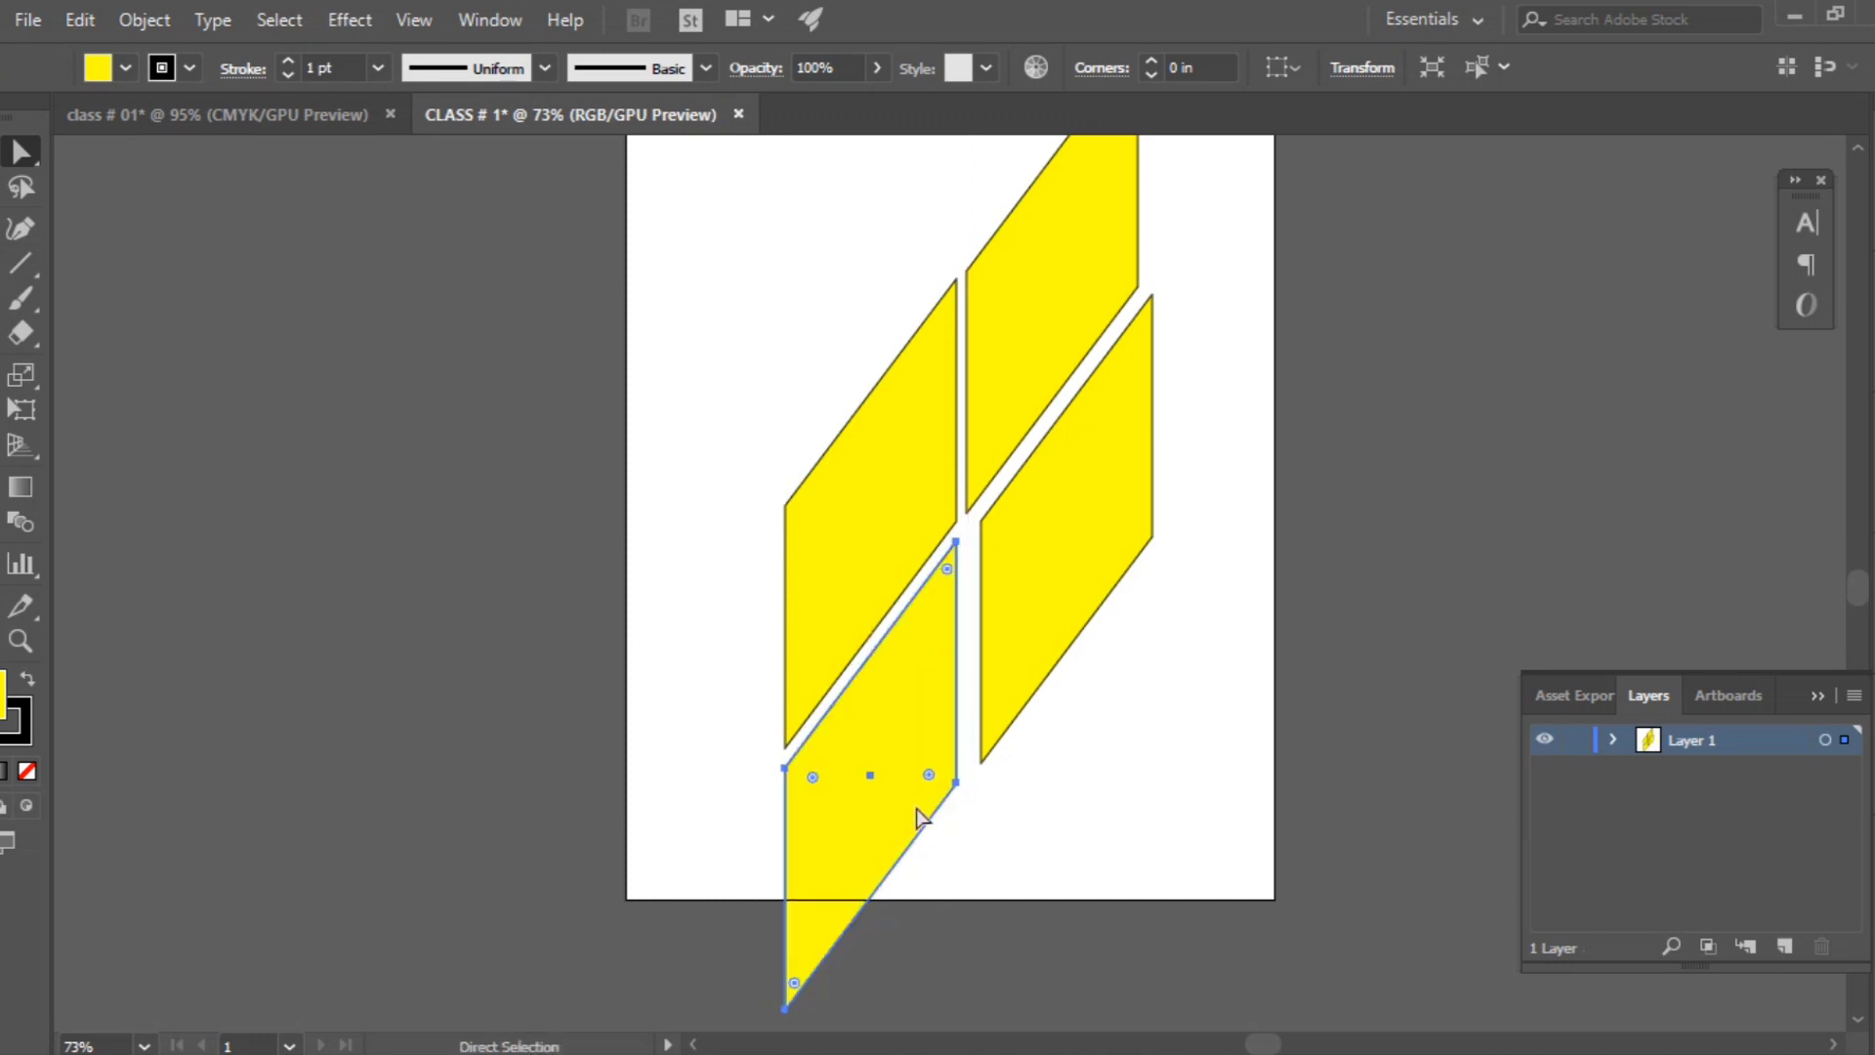
pyautogui.press('Up')
pyautogui.press('Up')
pyautogui.press('Right')
pyautogui.press('Right')
pyautogui.press('Right')
pyautogui.press('Right')
pyautogui.press('Right')
pyautogui.press('Right')
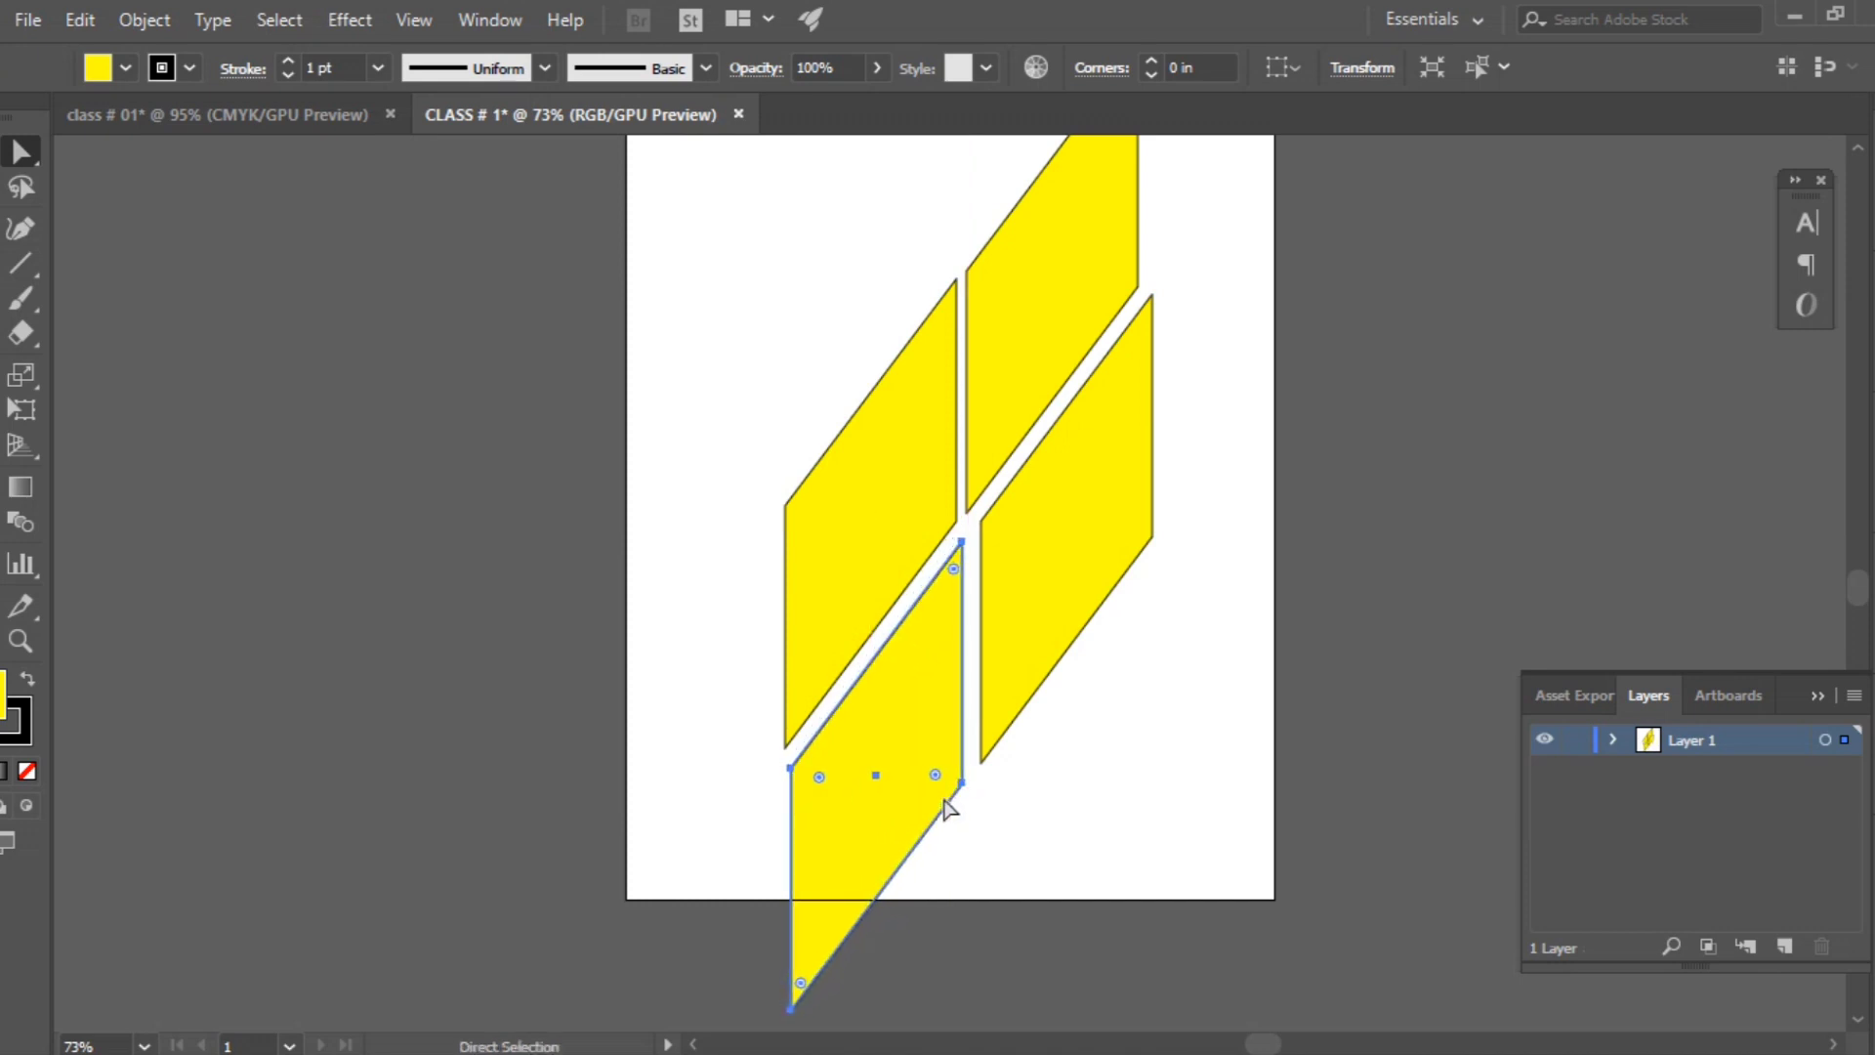
pyautogui.press('Up')
pyautogui.press('Up')
pyautogui.press('Up')
pyautogui.press('Up')
pyautogui.scroll(3, 986, 635)
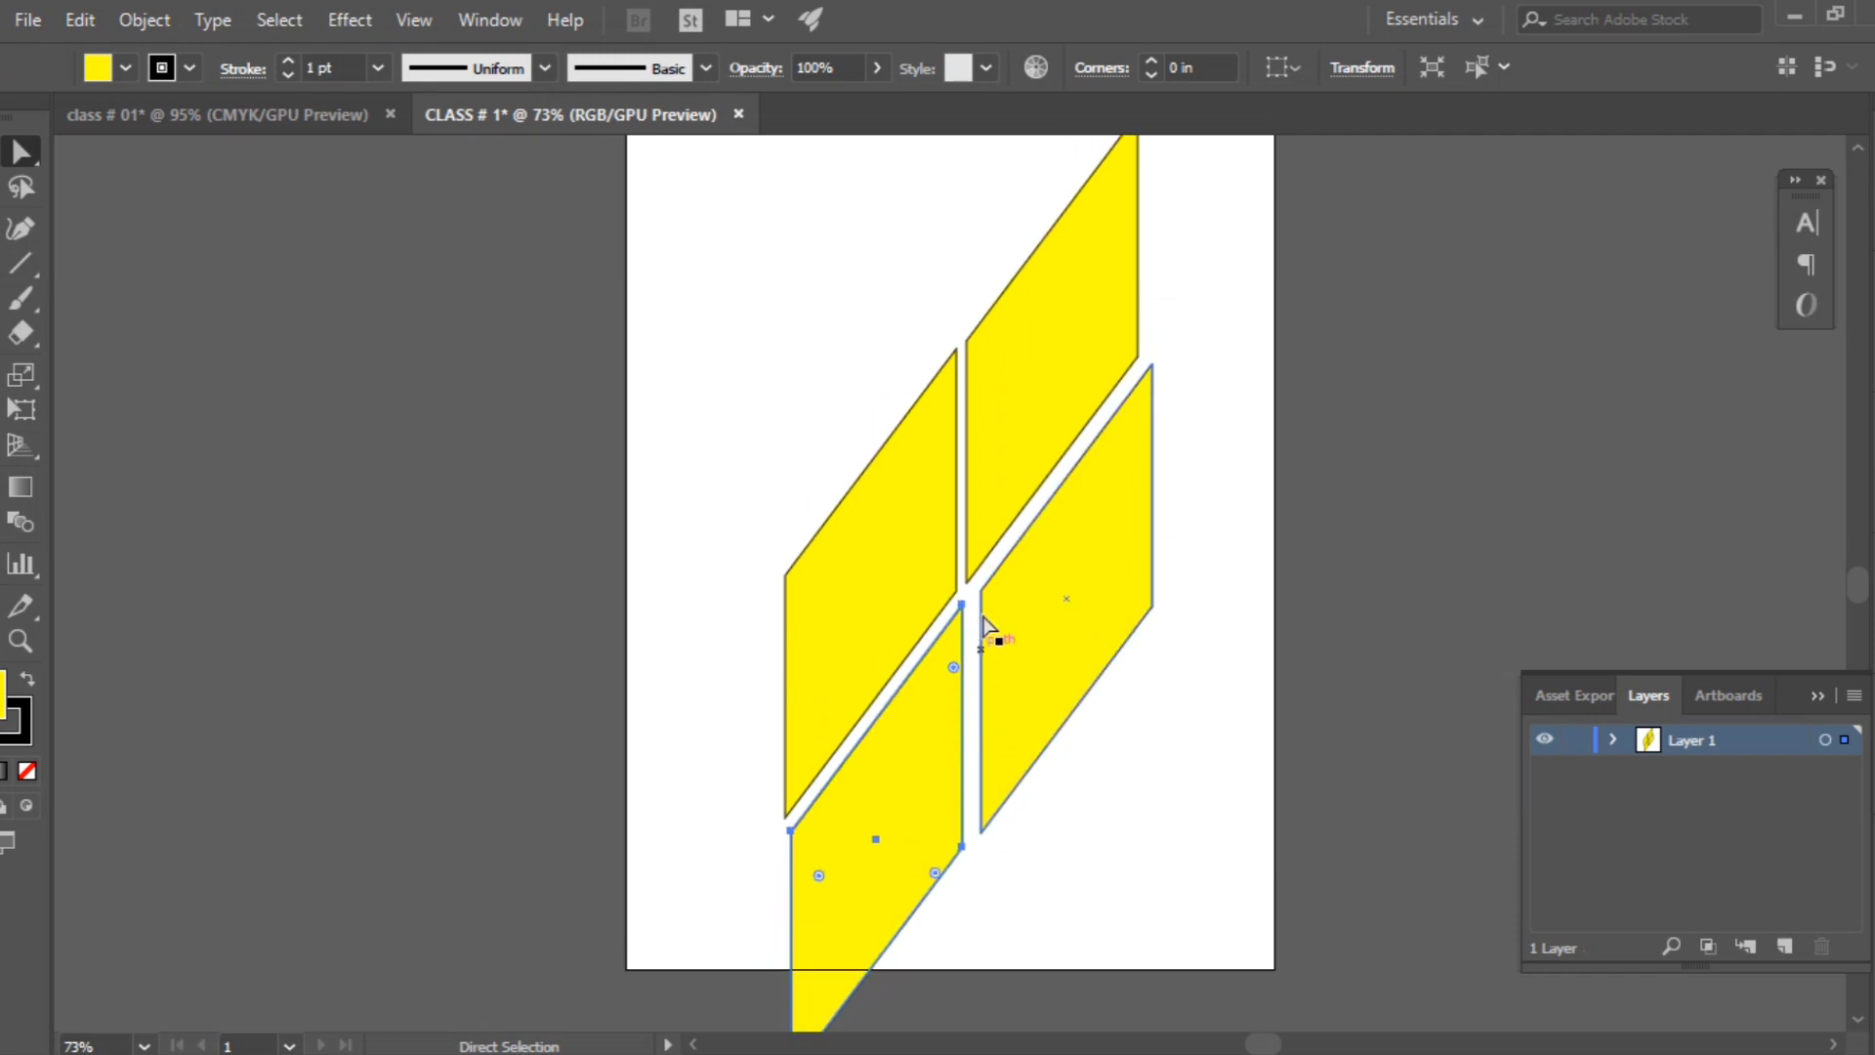
# Step: Select across the four parallelograms and scale the selection down toward its centre
pyautogui.click(760, 364)
pyautogui.moveTo(712, 377); pyautogui.dragTo(1162, 935)
pyautogui.click(20, 151)
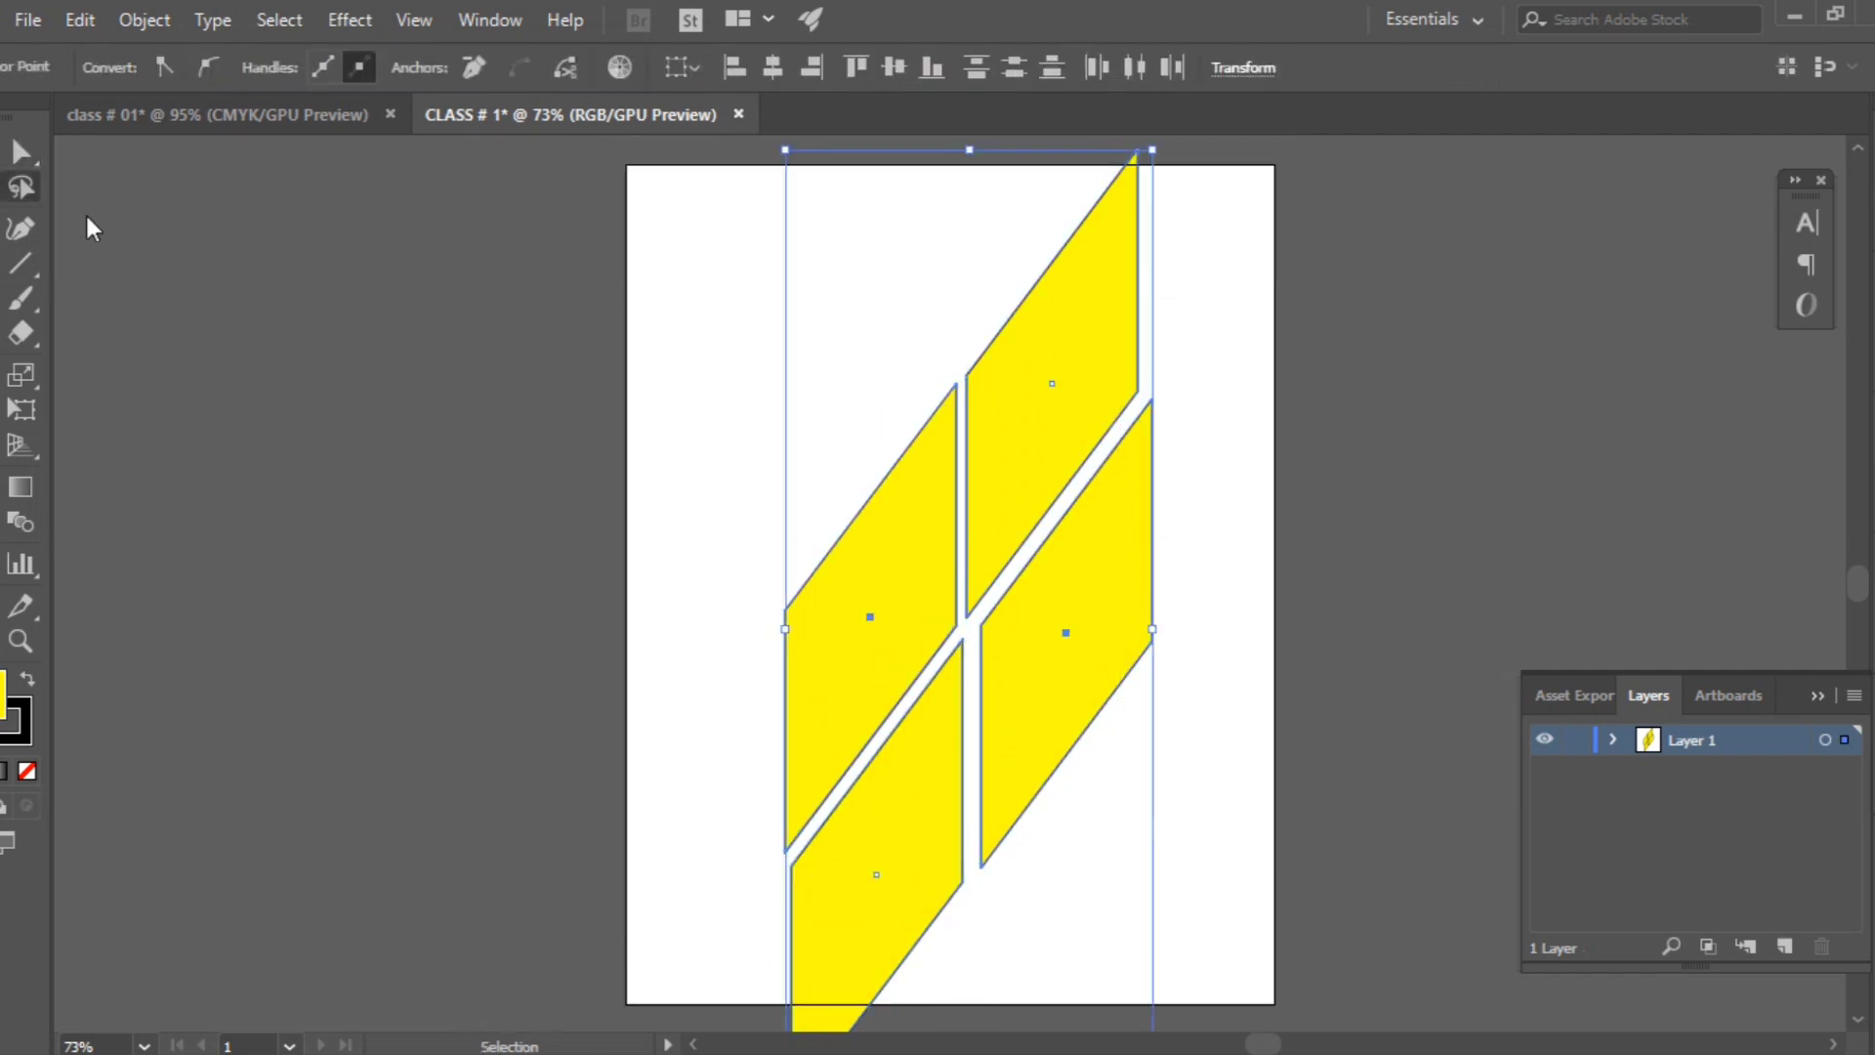
pyautogui.scroll(-3, 825, 519)
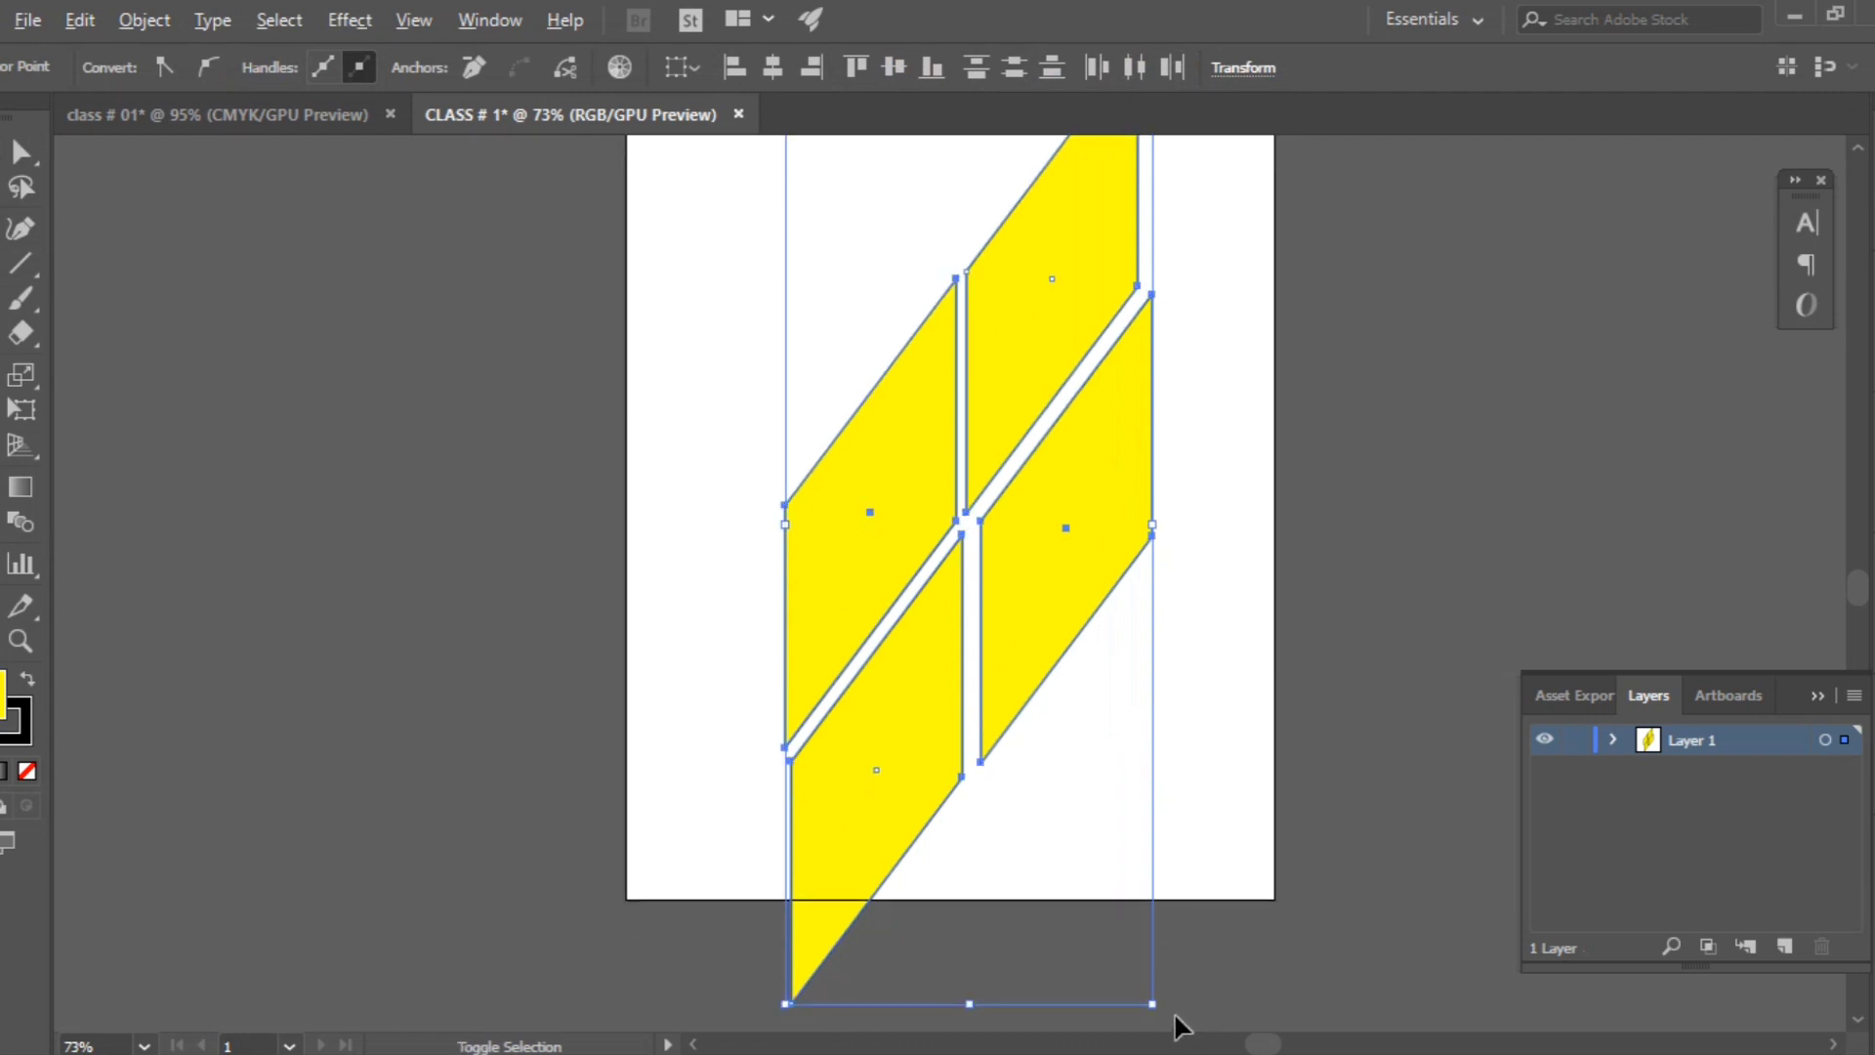
pyautogui.moveTo(1152, 1001); pyautogui.dragTo(1043, 596)
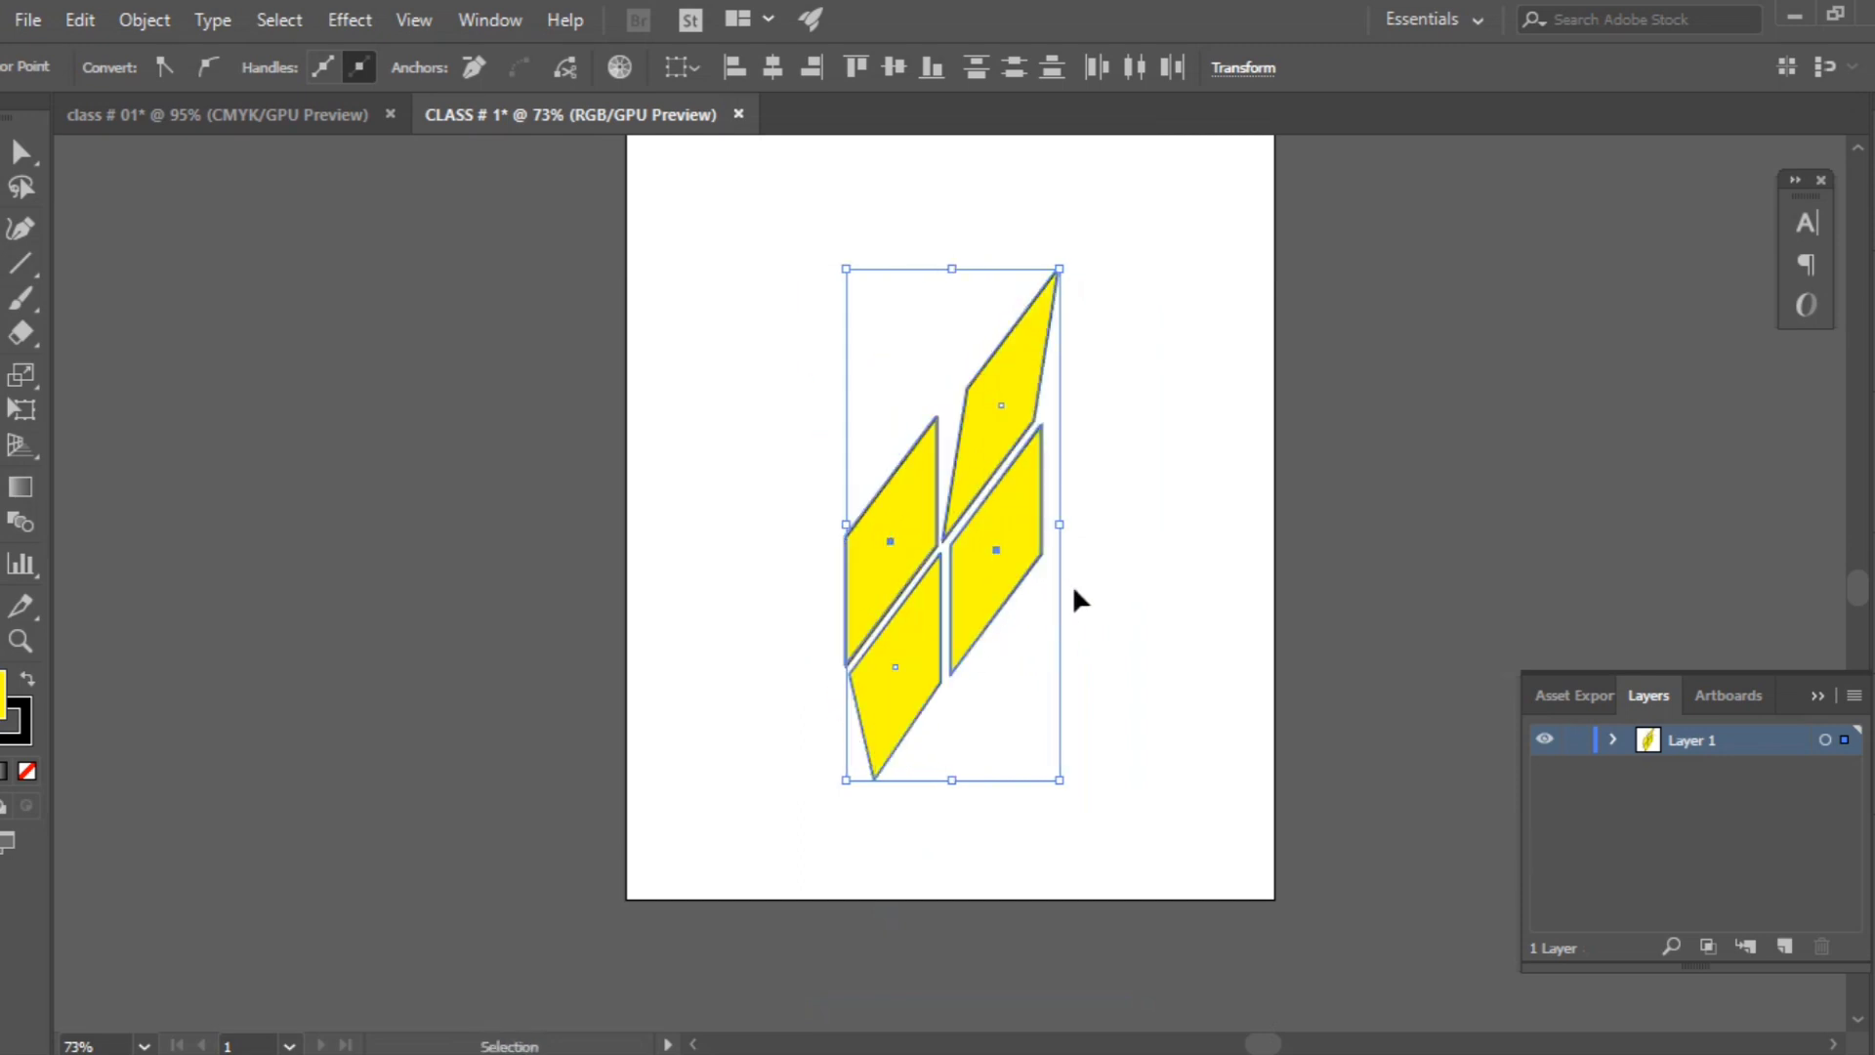